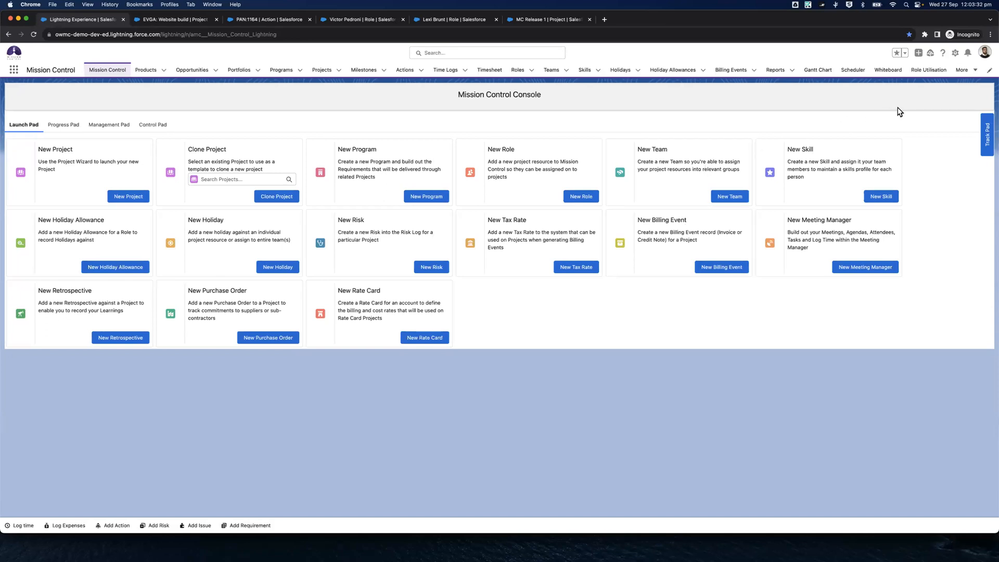
Open the App Manager in Salesforce Setup
left_click(956, 53)
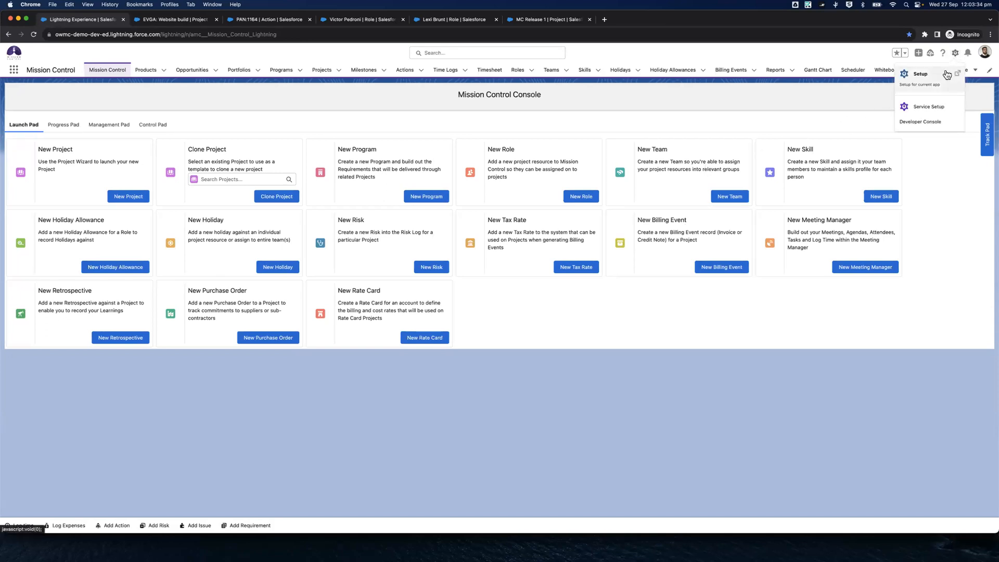
left_click(924, 79)
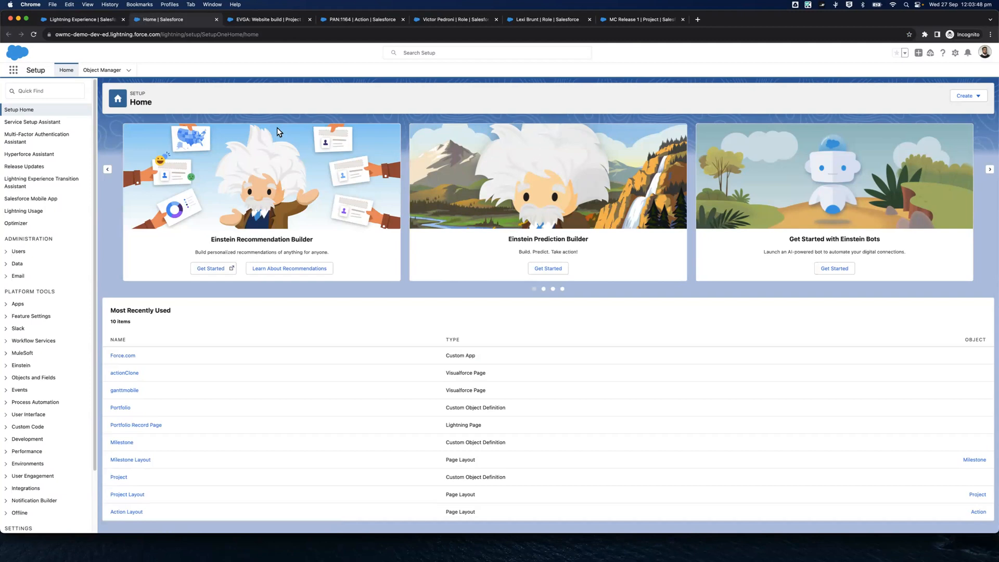
left_click(46, 91)
type("App Mana")
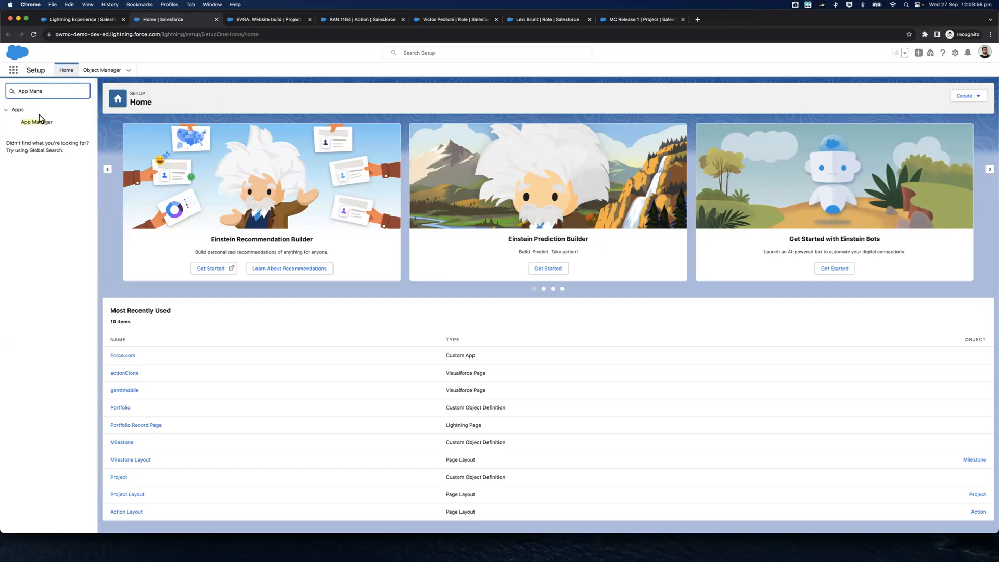
left_click(39, 122)
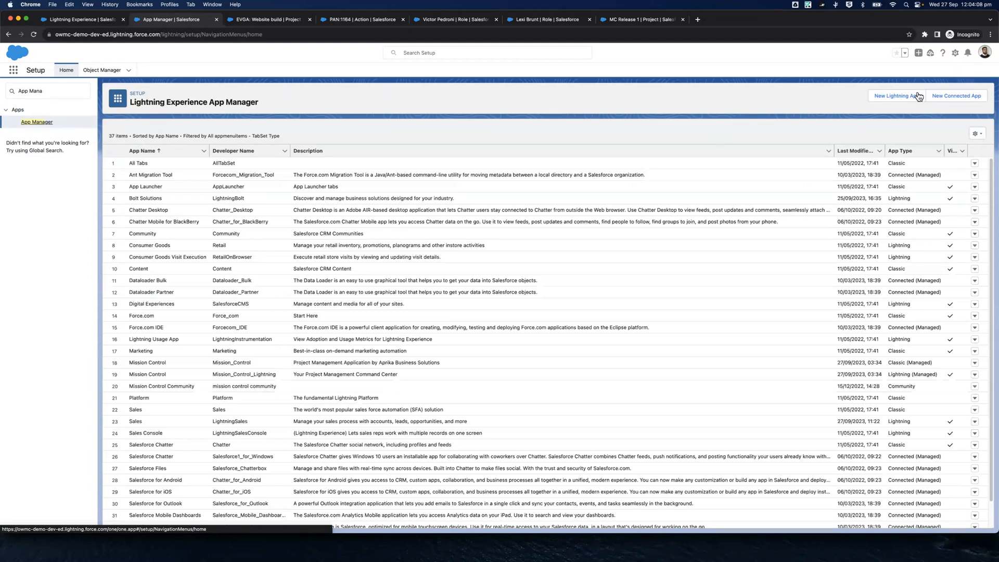
Start a new Lightning app named "MC Team member" with the developer name MC_Team_member
left_click(892, 98)
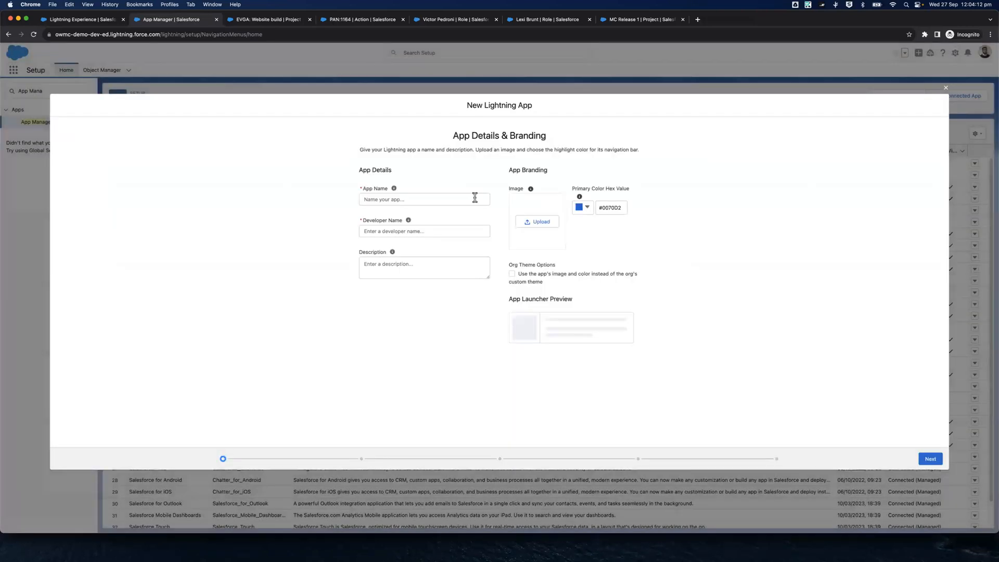
left_click(465, 199)
type("MC Team member ap")
key("BackSpace")
key("BackSpace")
left_click(432, 229)
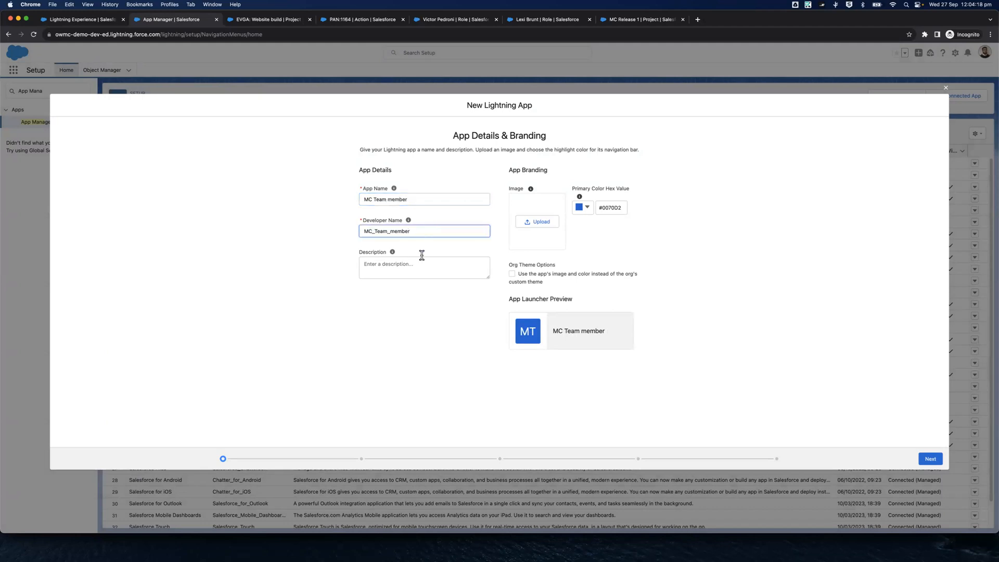
Enter the app description "MC App containing key features to help individual team members log time & track progress"
left_click(402, 268)
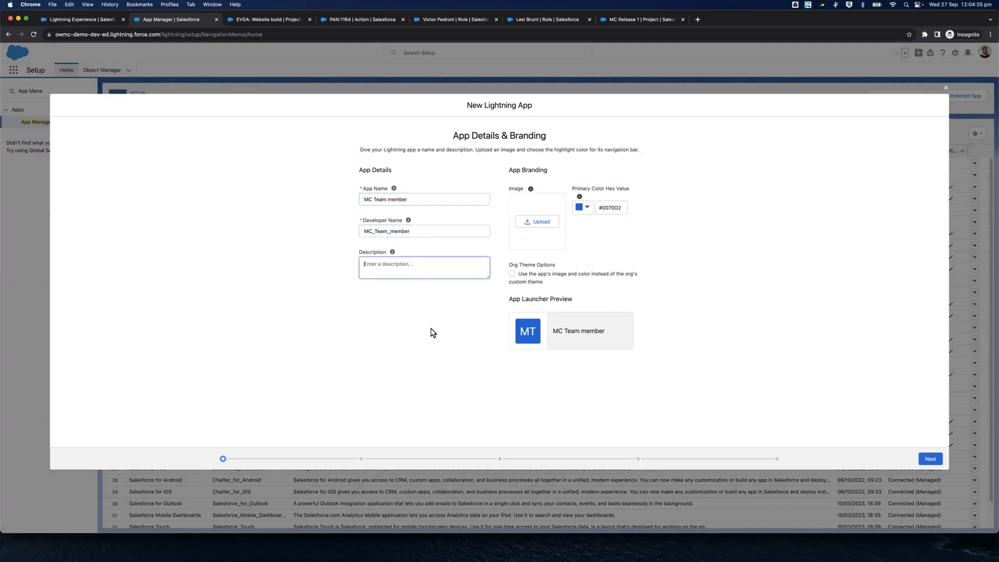
type("MC A")
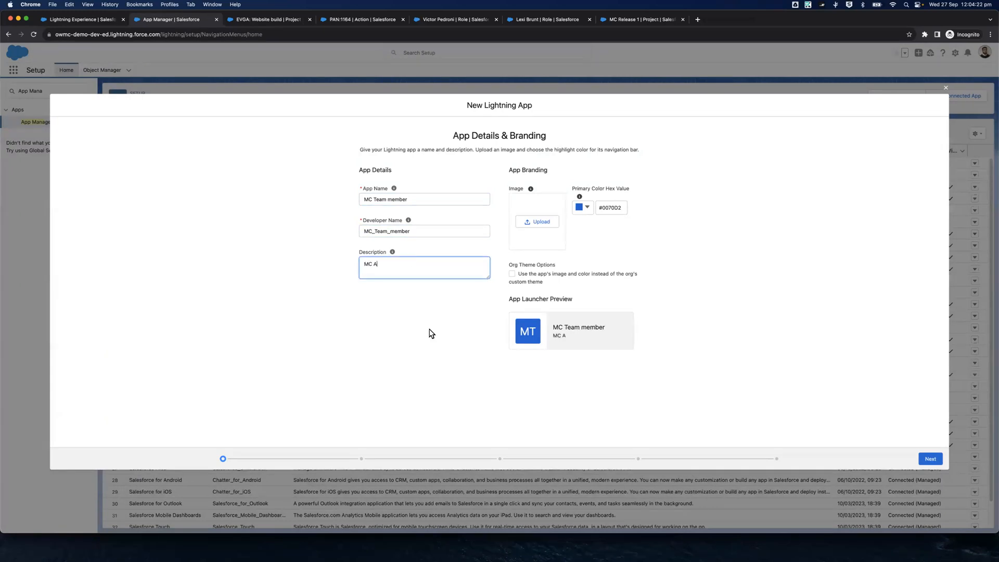
type("pp containing key features to gh")
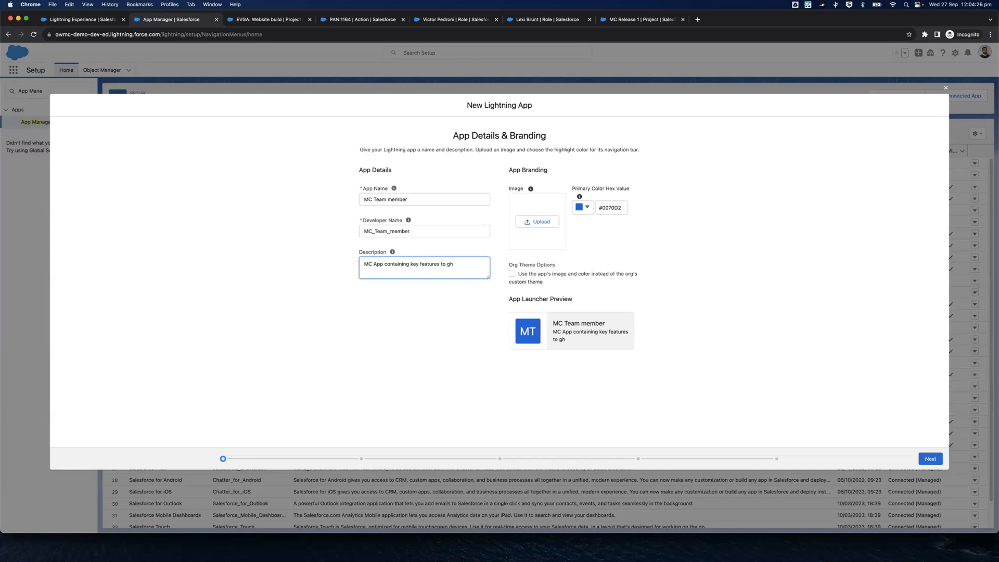
type("elhelp individual team members log time & track progress")
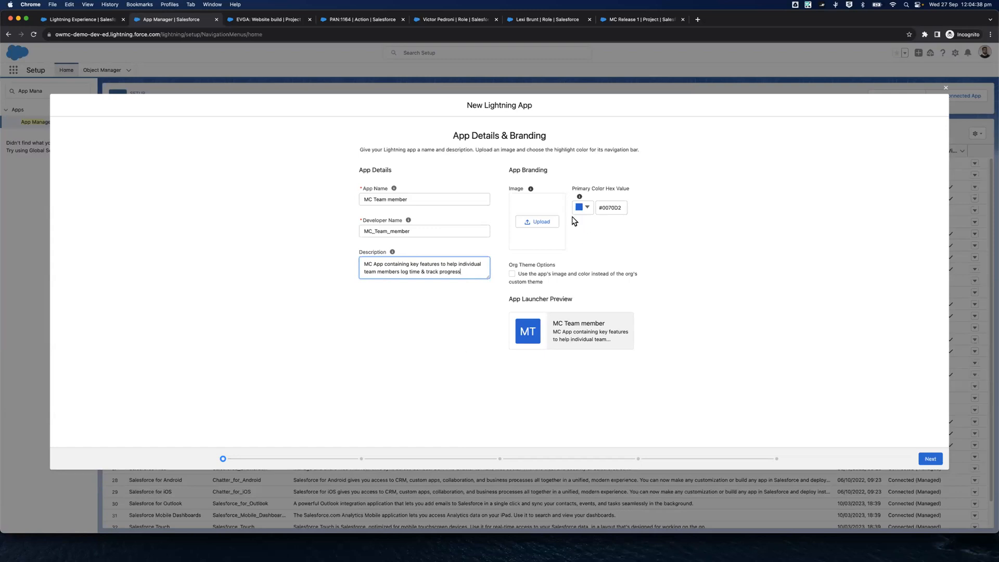
Upload MissionControl_S_web.jpg from the Desktop as the app's branding image
left_click(547, 224)
left_click(544, 225)
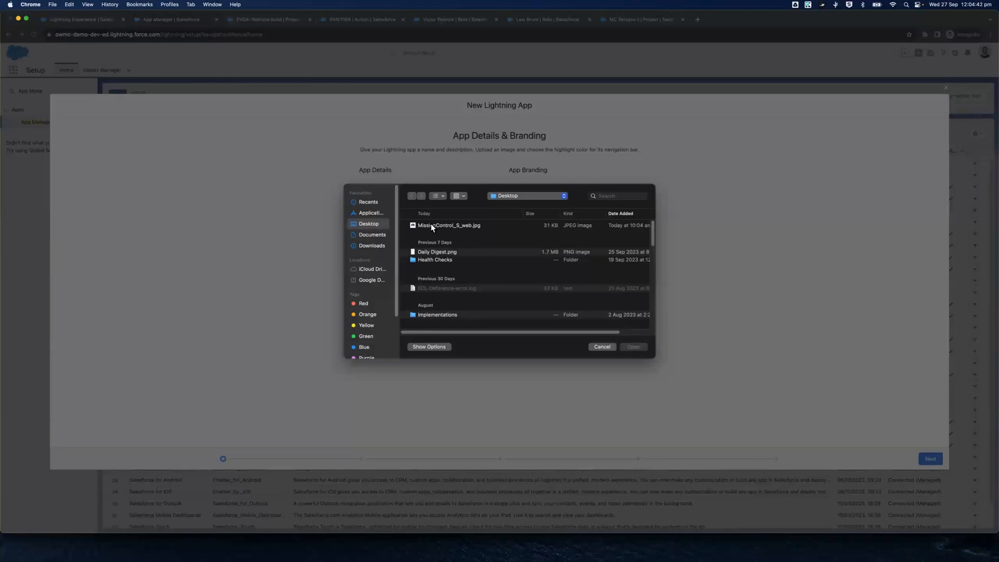
left_click(431, 224)
left_click(626, 346)
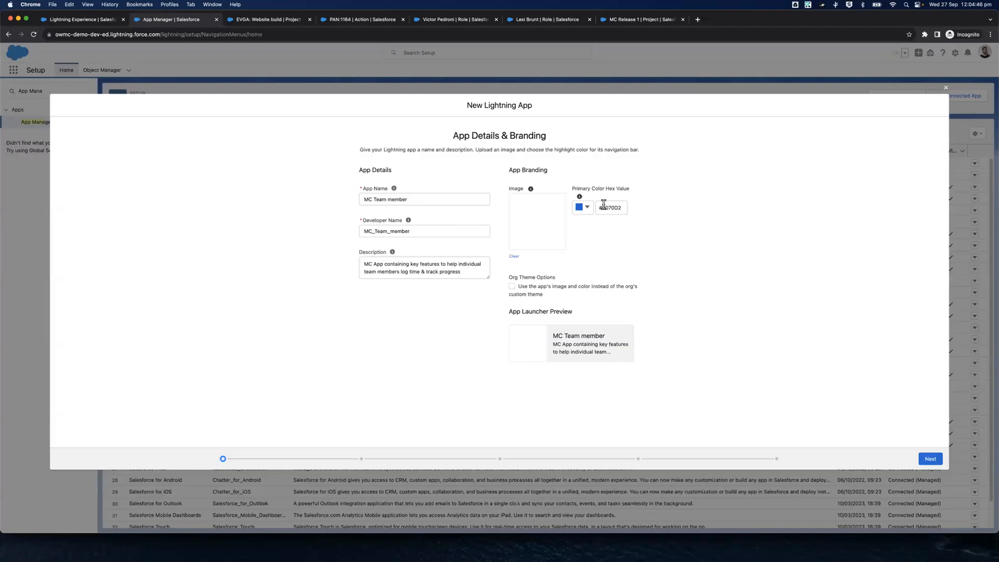
Set the app's primary color hex value to 663399 and proceed to the app options
left_click(605, 206)
left_click_drag(602, 208, 658, 210)
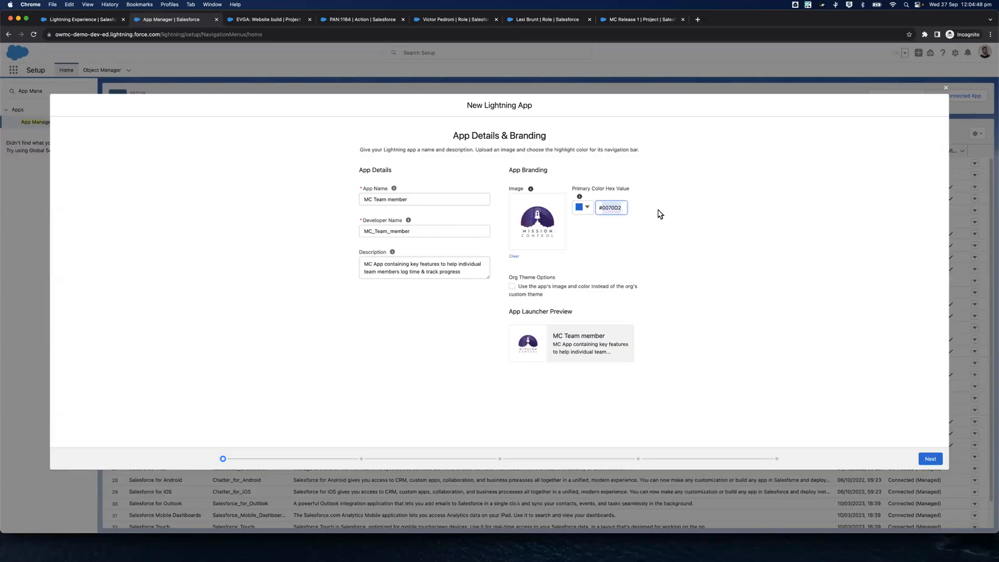
type("663399")
left_click(696, 235)
left_click(931, 460)
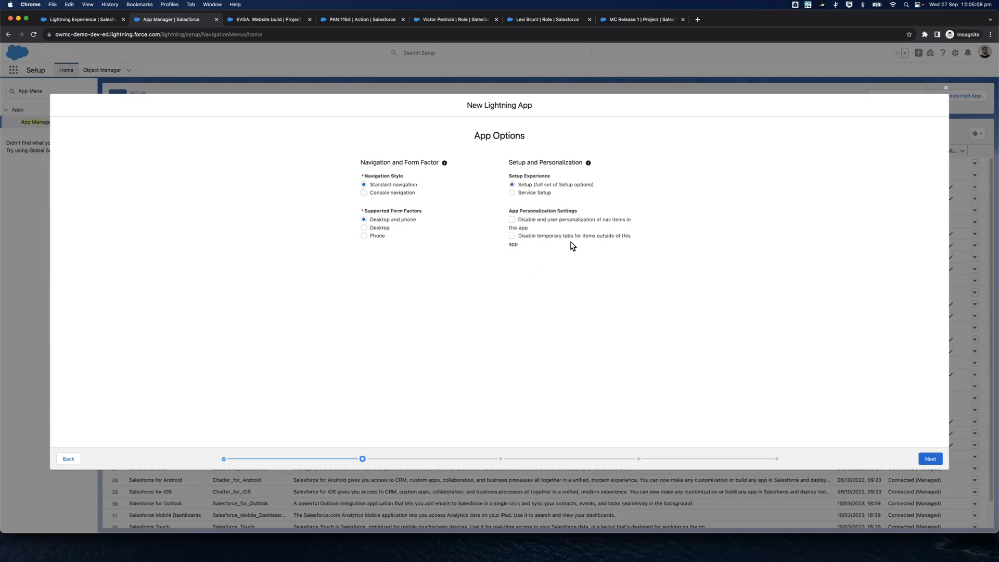
Keep the default app options, and check the utility bar of the existing Mission Control console for reference
left_click(924, 460)
left_click(931, 461)
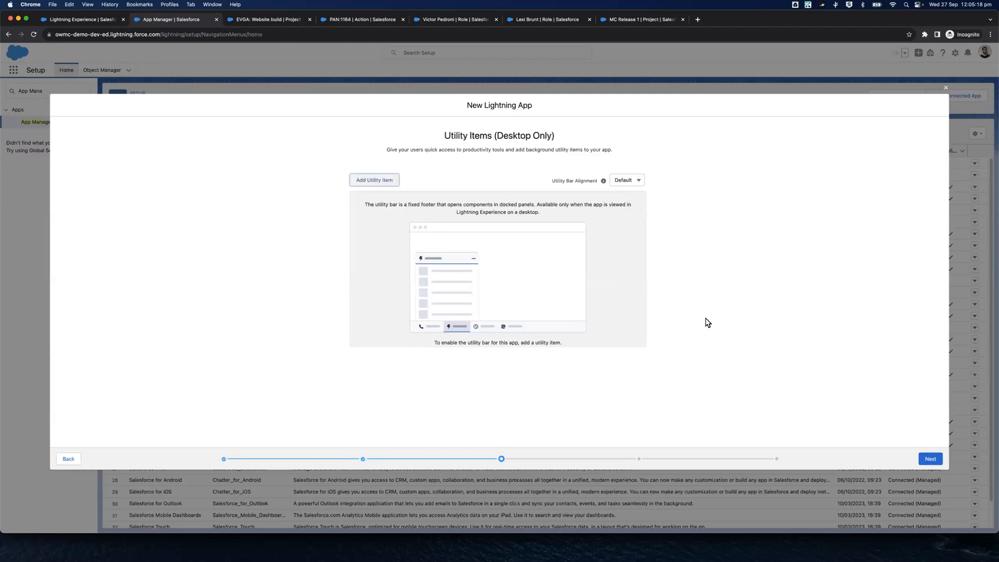
left_click(92, 19)
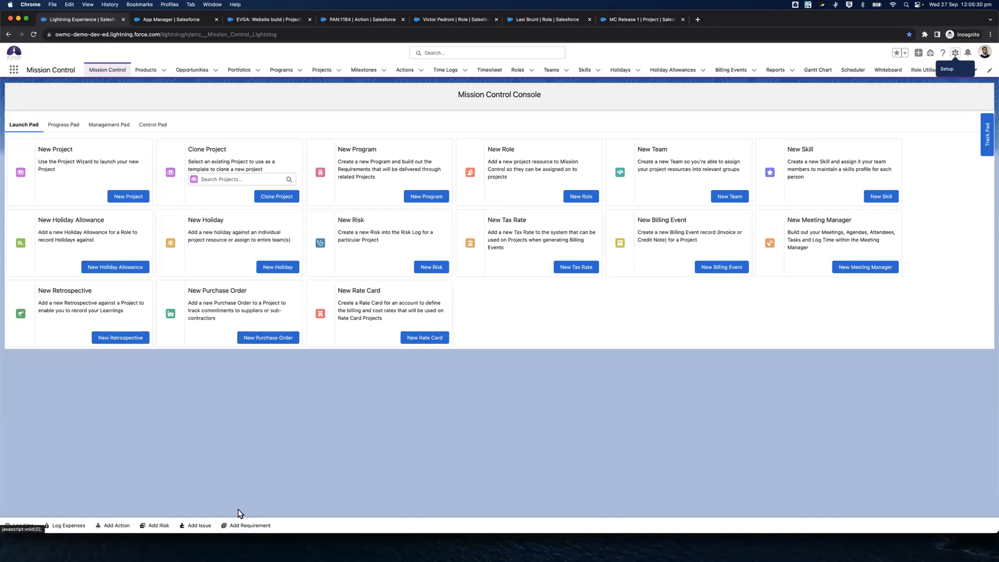
left_click(176, 19)
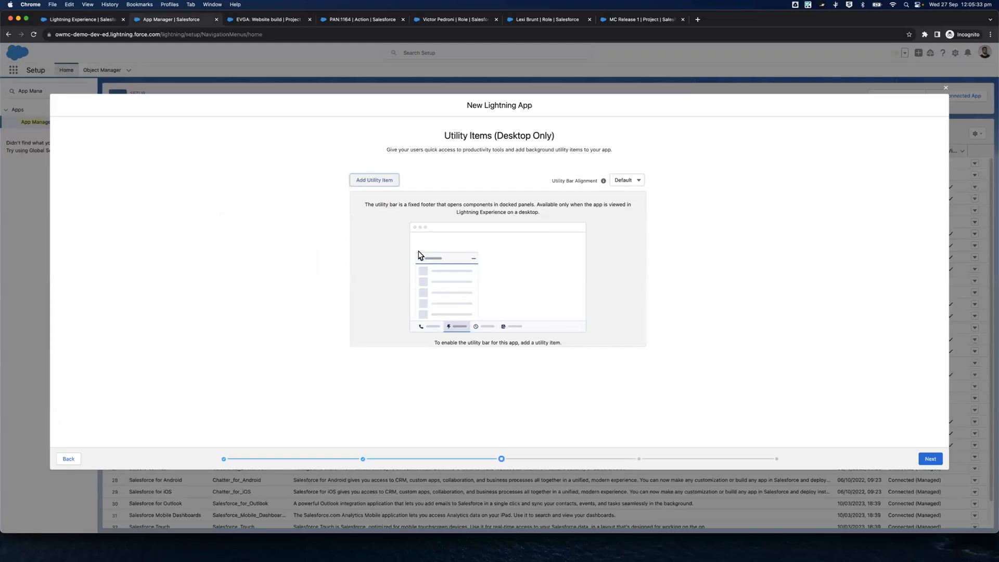
Add the Log Time utility item with a panel width of 480 and a panel height of 600
left_click(372, 181)
type("Log")
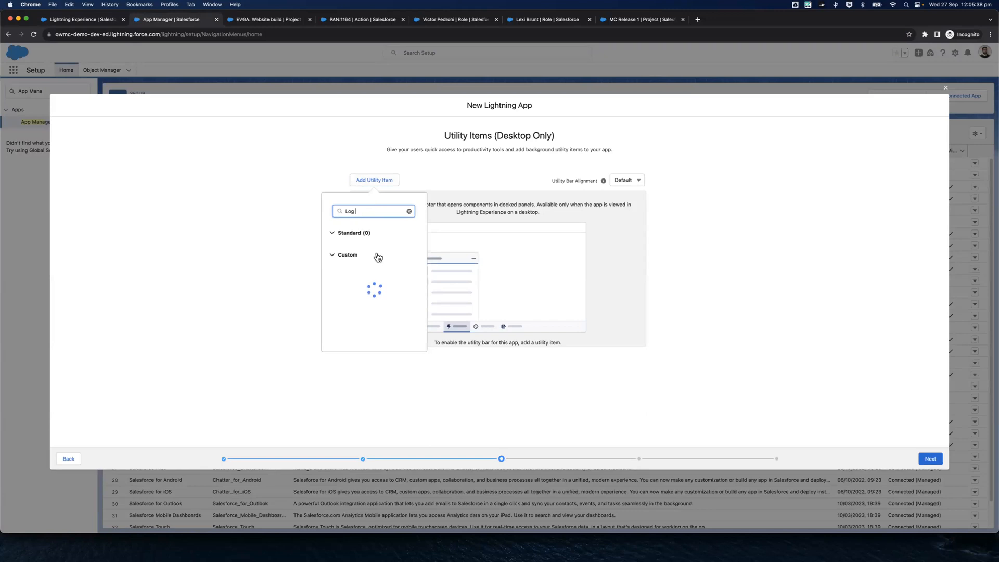
type(" Time")
left_click(360, 295)
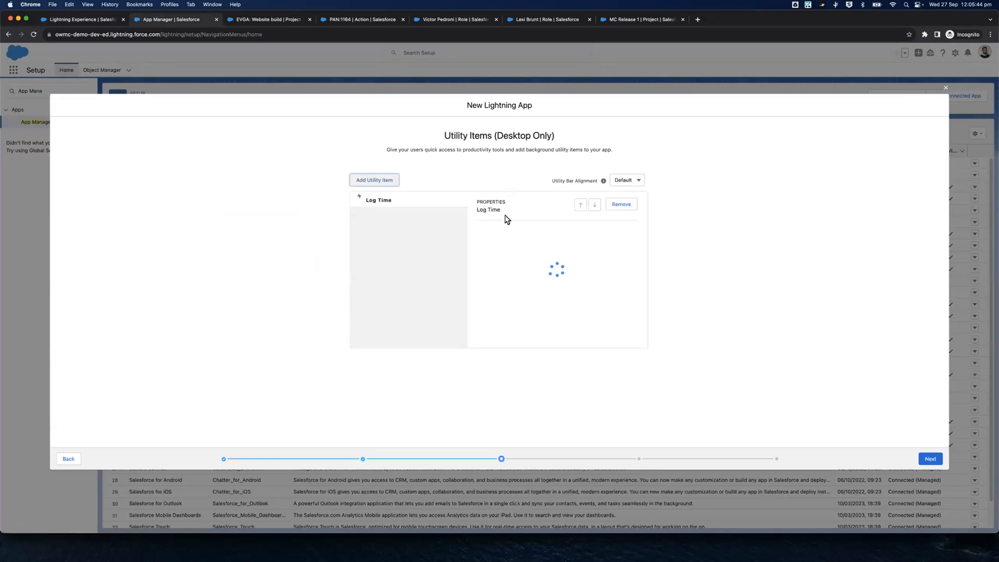
left_click_drag(501, 304, 485, 328)
type("480")
type("600")
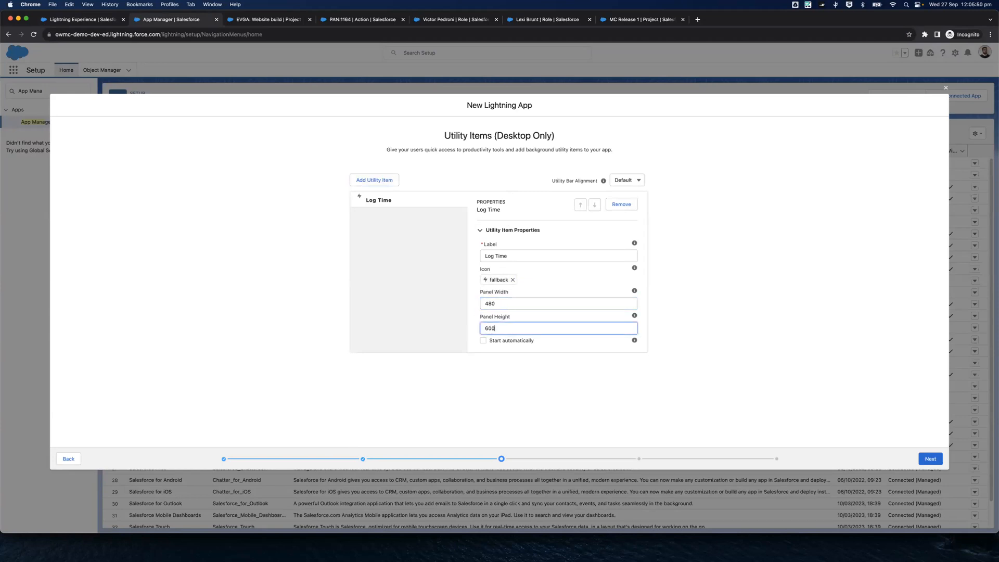
Replace the Log Time item's fallback icon with the clock icon and continue to the navigation items
left_click(512, 280)
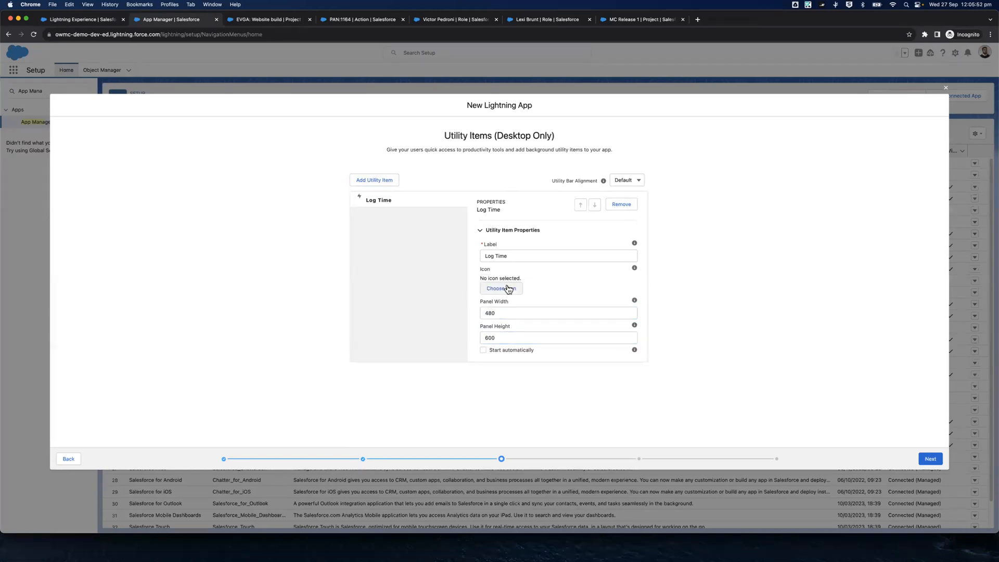
left_click(508, 288)
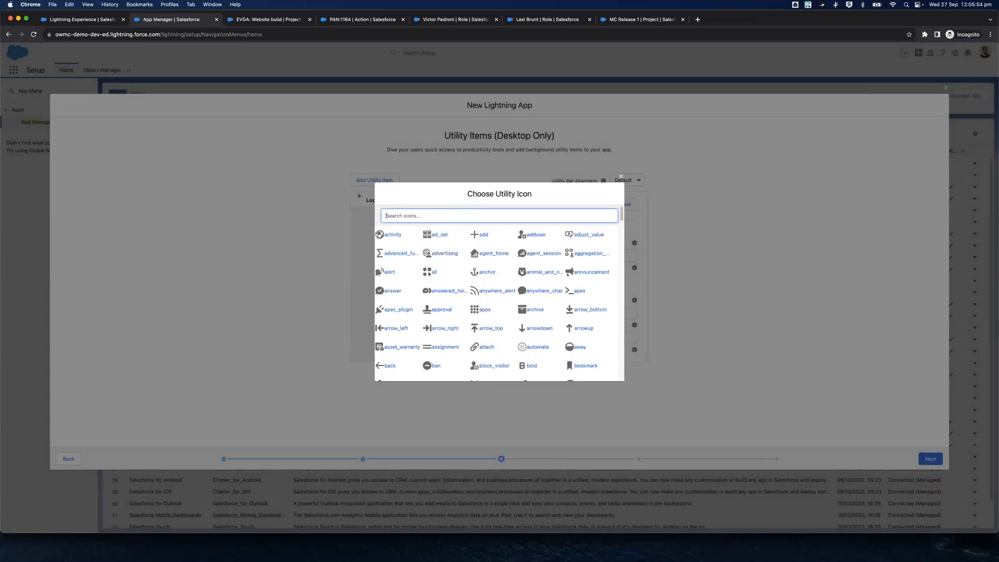
type("clock")
left_click(383, 235)
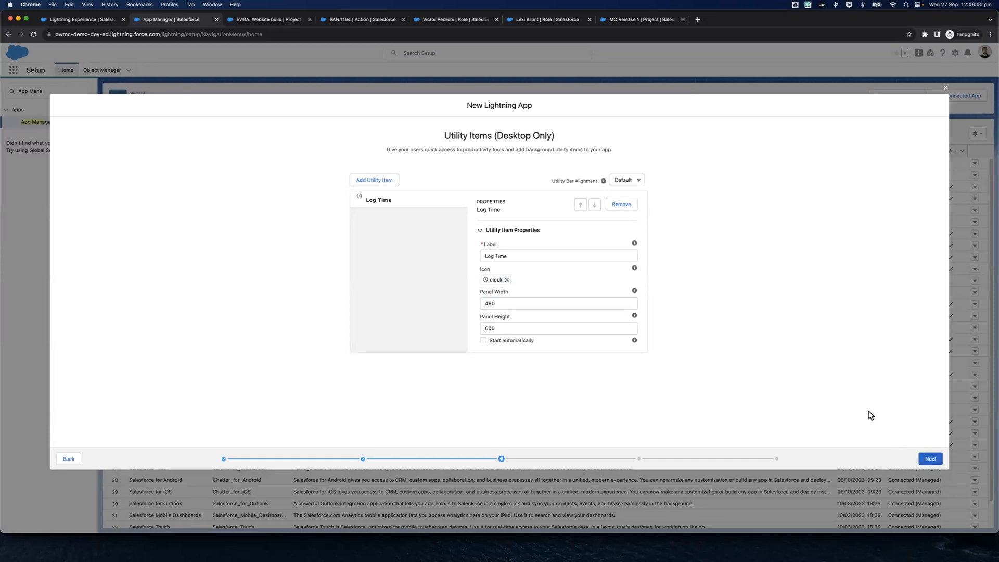
left_click(925, 457)
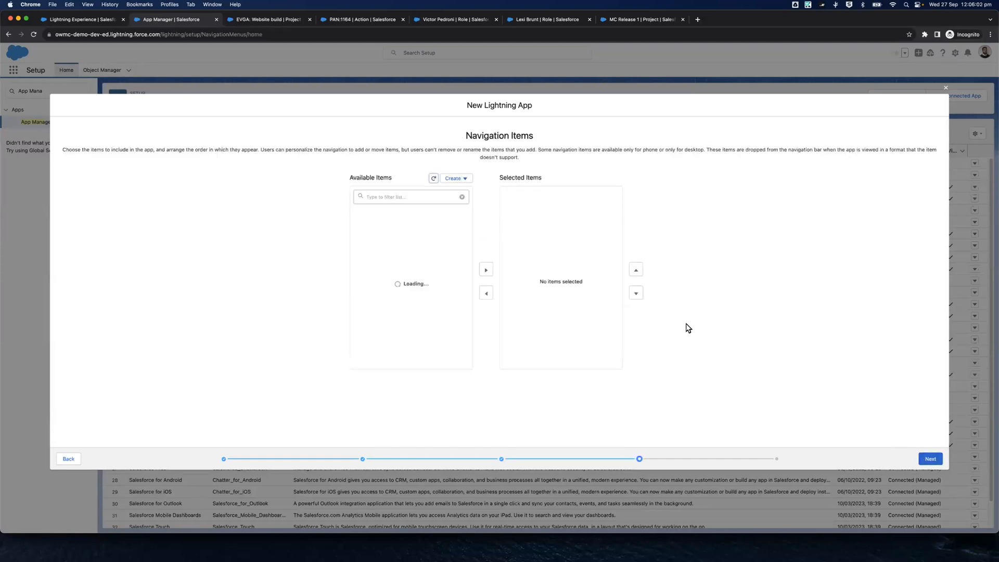
Add the Mission Control item with the lightning bolt icon to the app's selected navigation items
left_click(400, 195)
type("Mission COntrol")
key("alt+BackSpace")
type("Control")
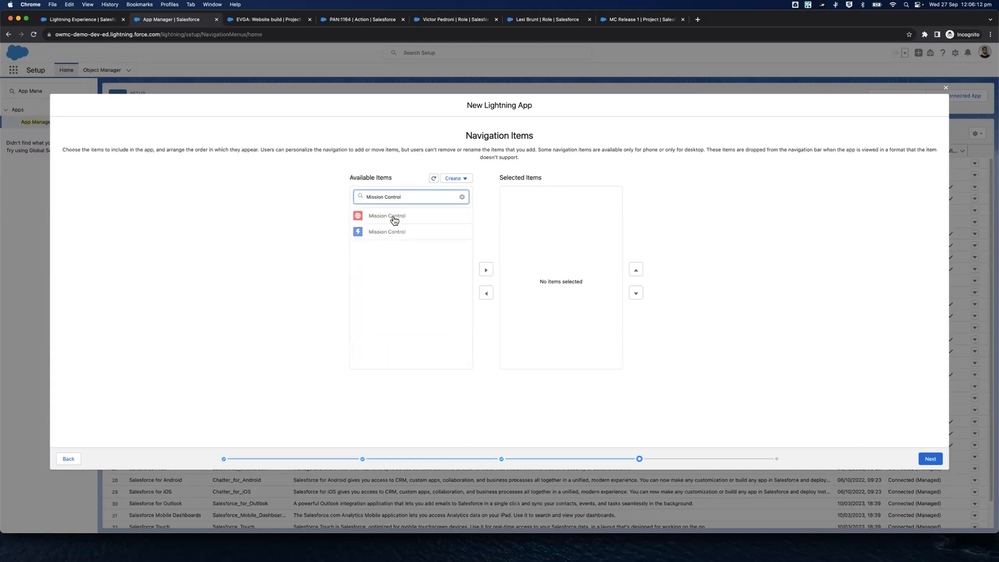
left_click(379, 233)
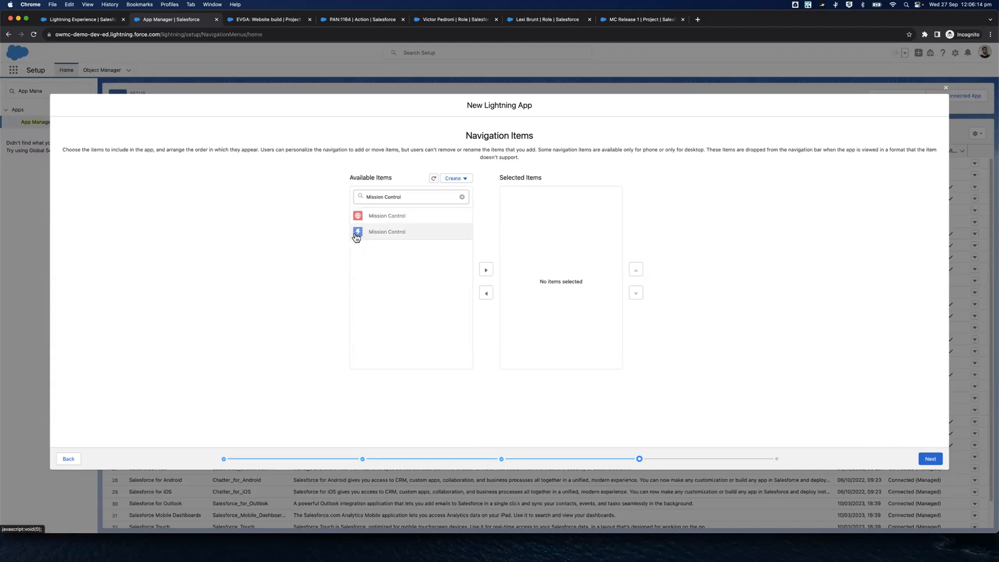
left_click(486, 270)
Add Projects and Whiteboard to the app's selected navigation items
left_click(462, 198)
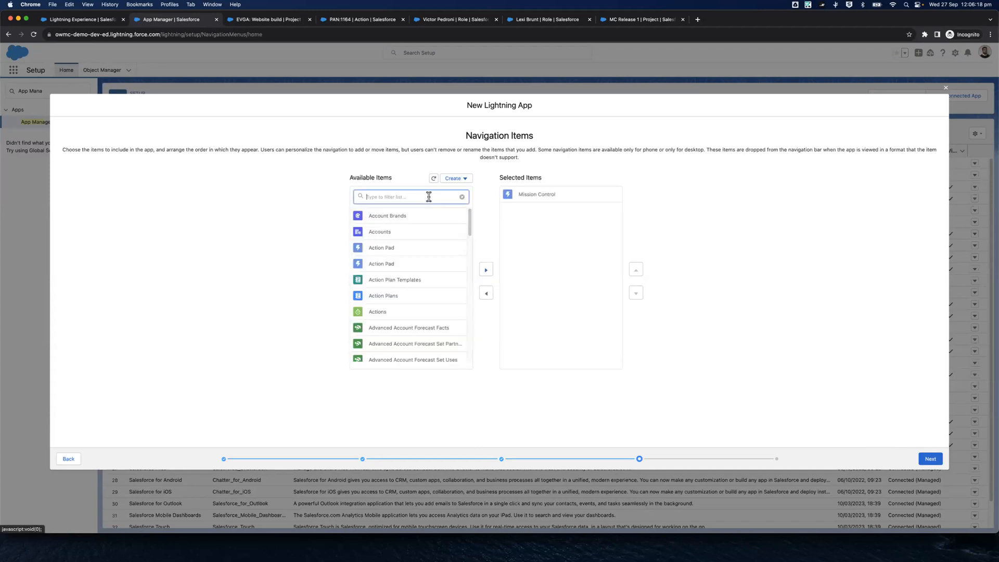
type("Project")
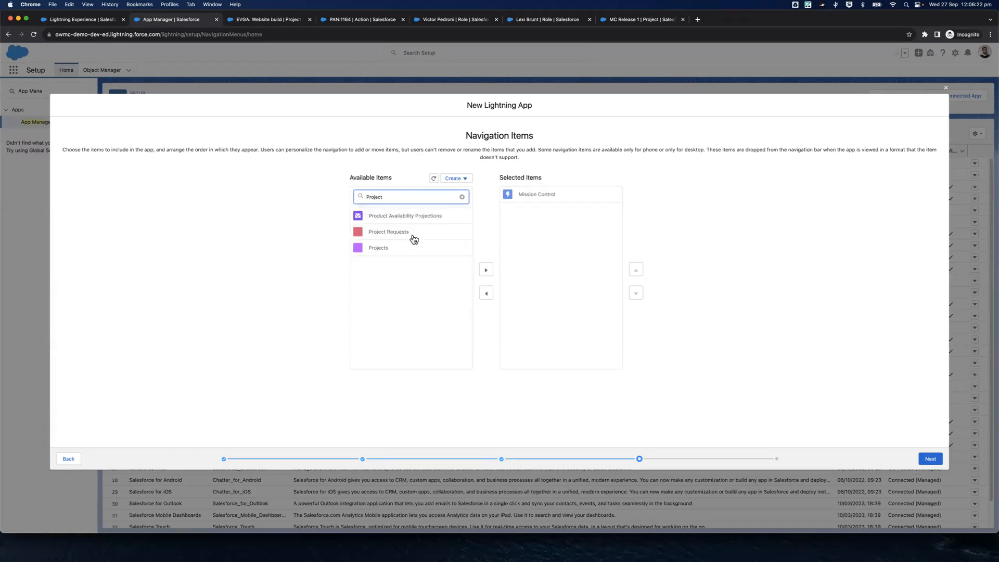
left_click(397, 253)
left_click(486, 270)
left_click(462, 198)
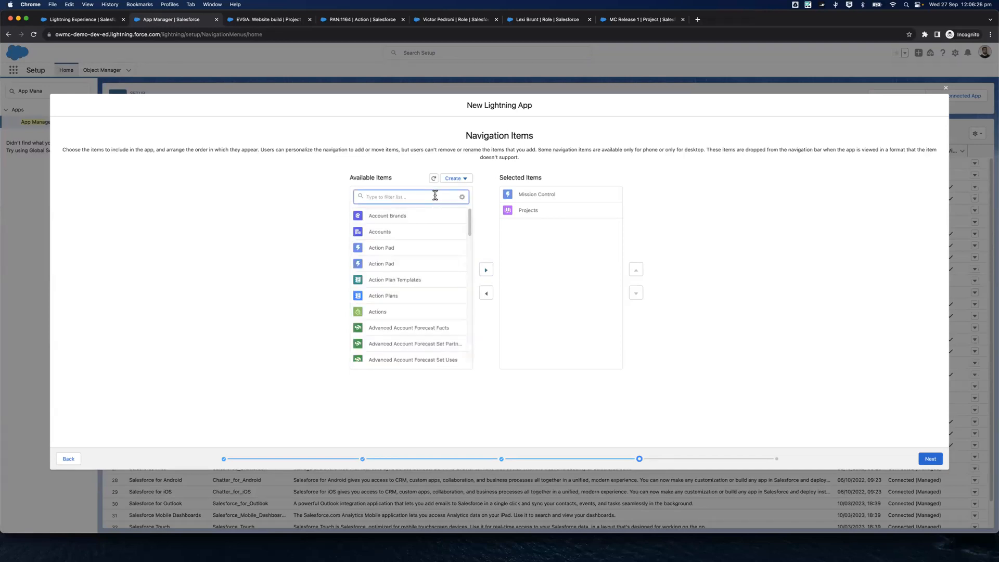
type("Whiteb")
left_click(428, 242)
left_click(486, 270)
Add Action Pad and the Timesheet item with the lightning bolt icon to the selected navigation items
double_click(409, 196)
type("Adtion")
left_click(412, 234)
left_click(486, 270)
double_click(419, 197)
key("BackSpace")
type("Timeshe")
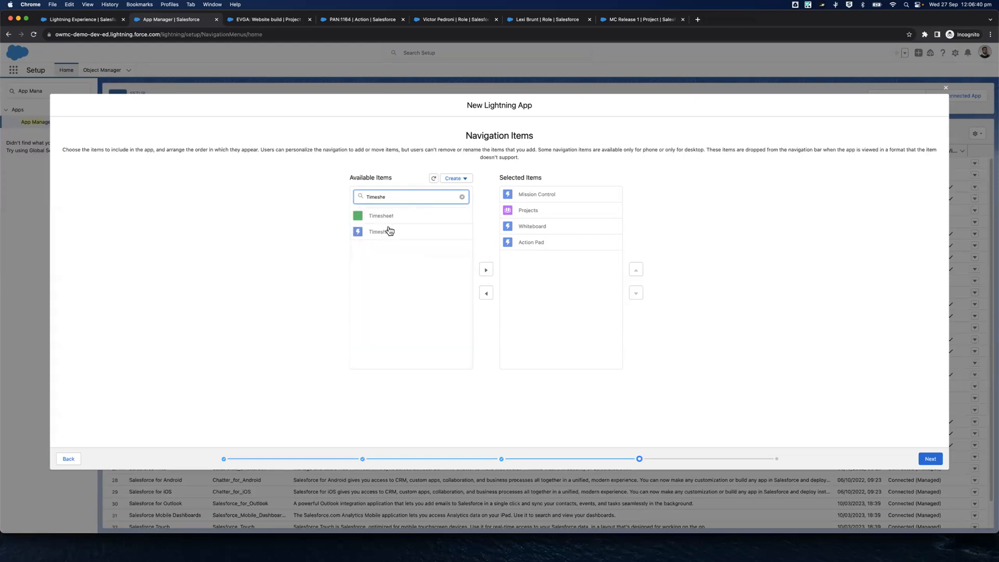
left_click(388, 232)
left_click(486, 270)
Add Retro Board to the app's selected navigation items
double_click(404, 196)
type("Retro")
left_click(404, 217)
left_click(487, 271)
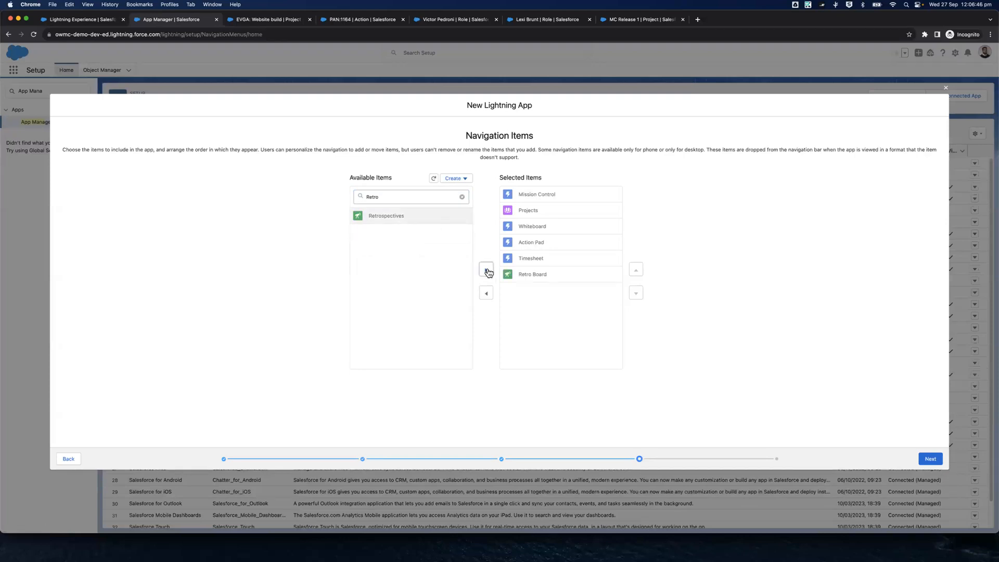
Add Dashboards to the selected navigation items and continue to the user profiles
left_click(397, 194)
left_click(539, 327)
double_click(390, 197)
type("pashboard")
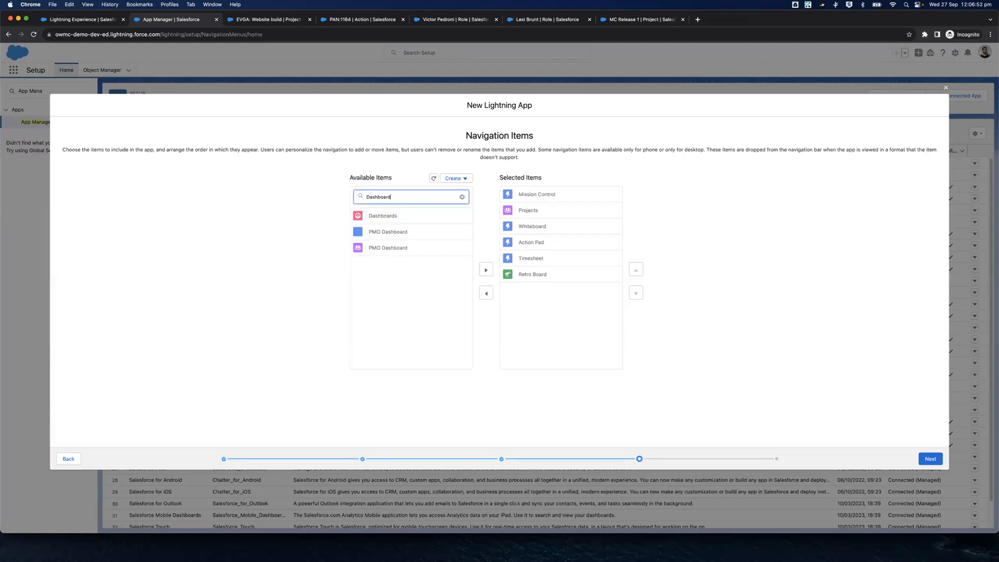
left_click(486, 269)
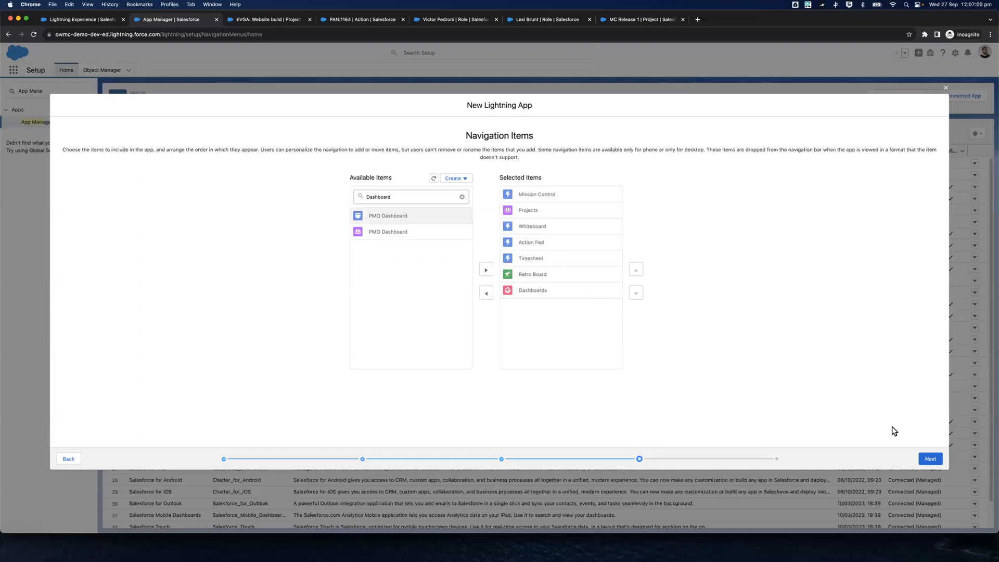
left_click(926, 459)
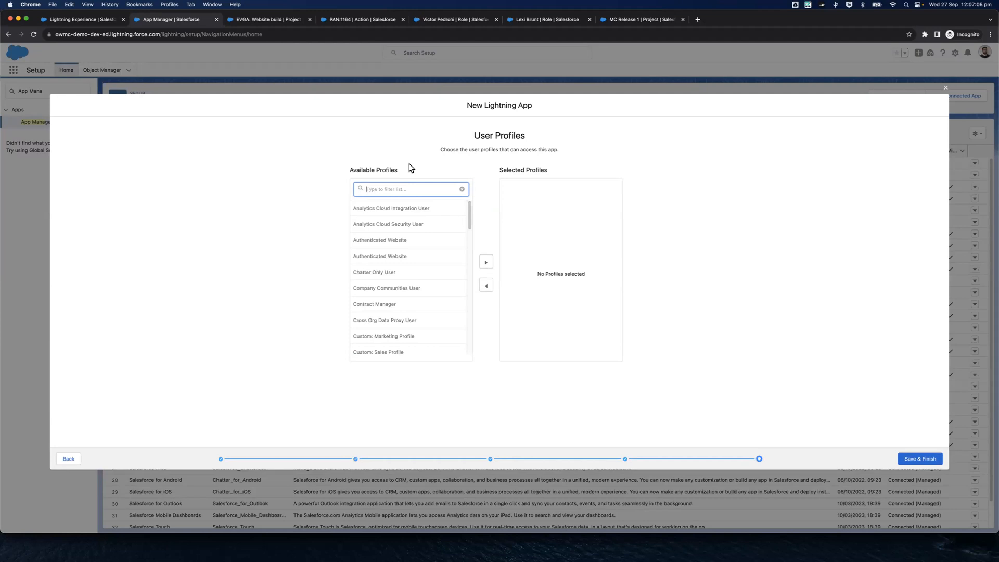
Give the MC Standard User profile access to the app and save the finished app
type("MC Standard")
left_click(406, 208)
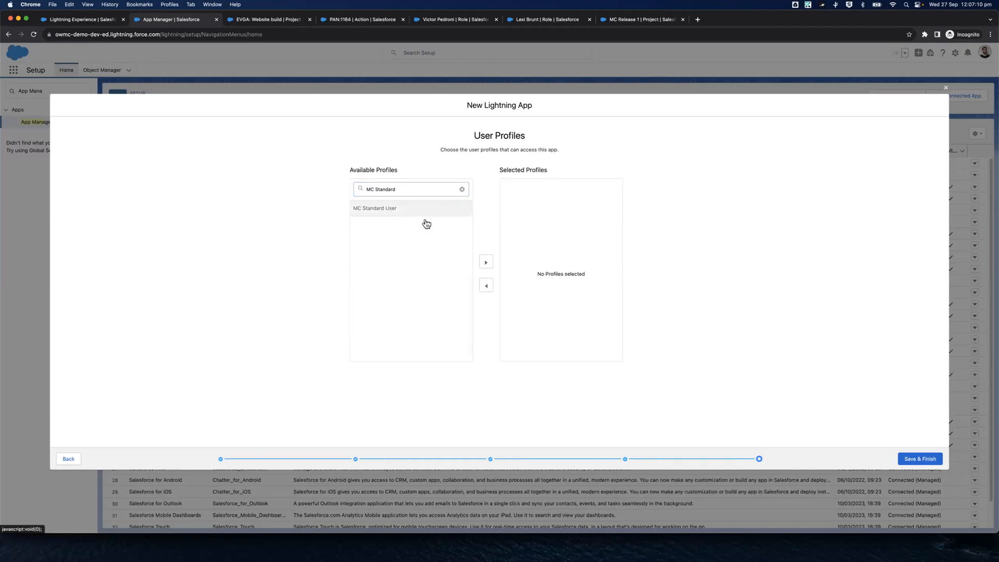
left_click(486, 263)
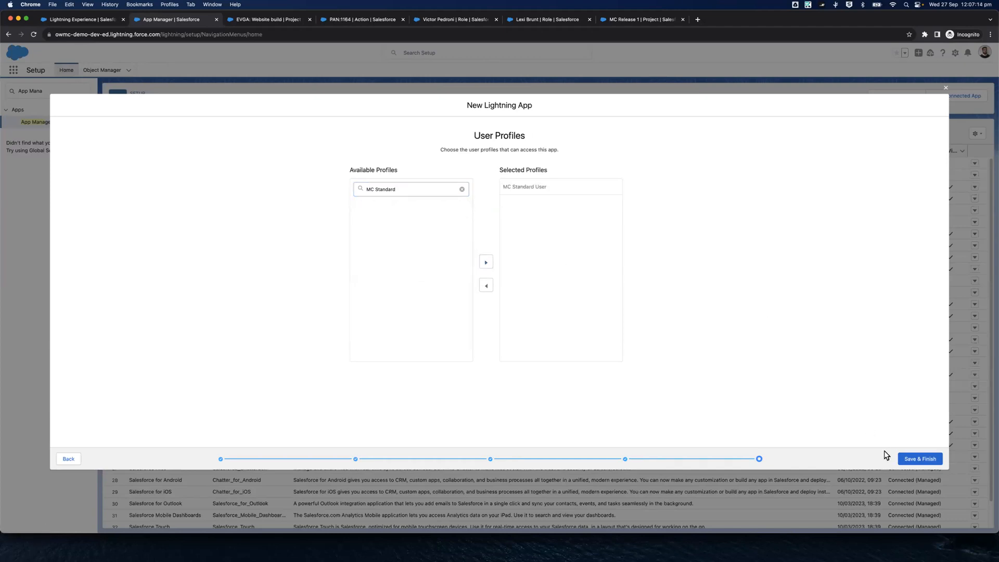
left_click(902, 461)
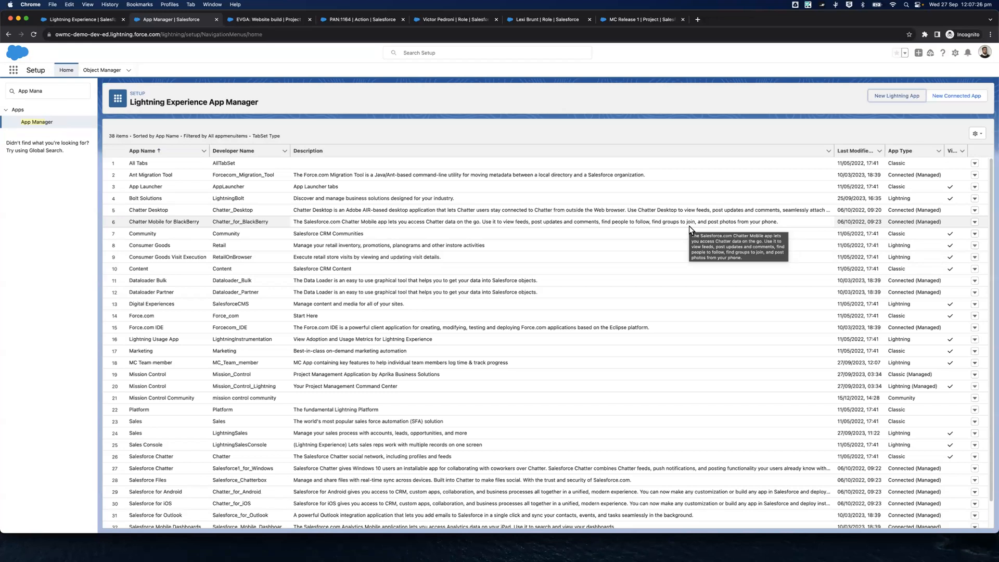
Find Users in Setup and open the record of the user assigned the MC Standard User profile
left_click(62, 90)
key("super+a")
type("us")
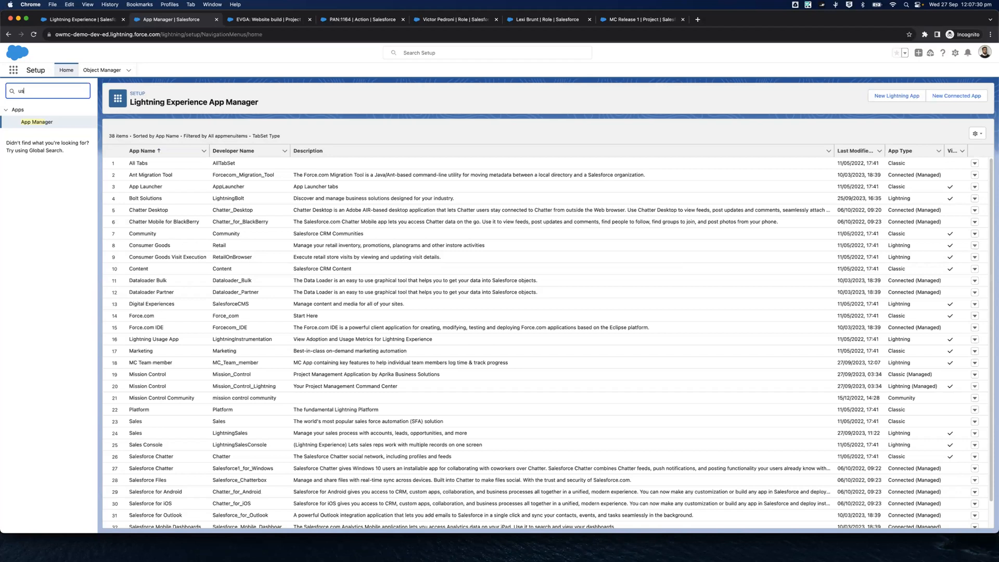
type("er")
left_click(29, 208)
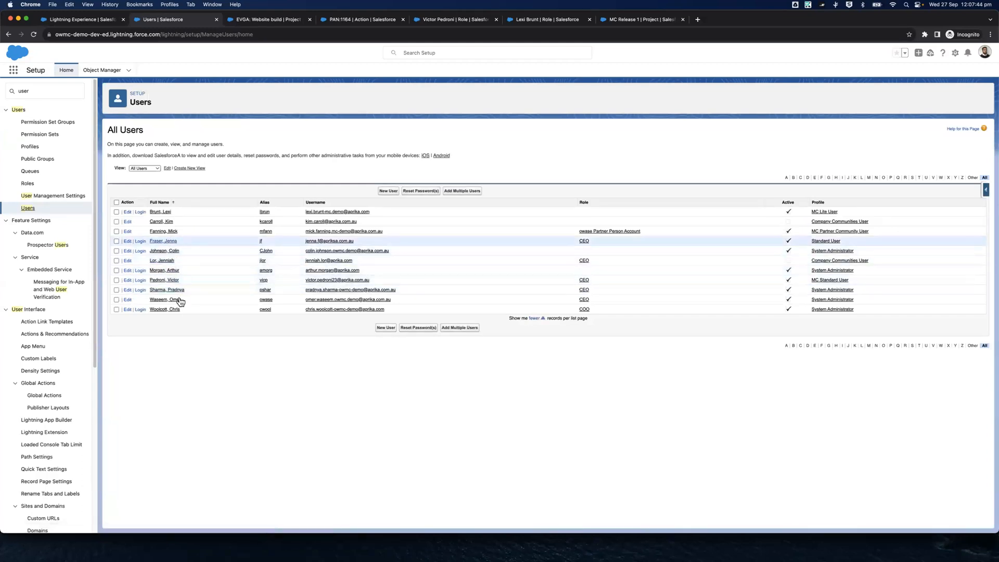
left_click(172, 281)
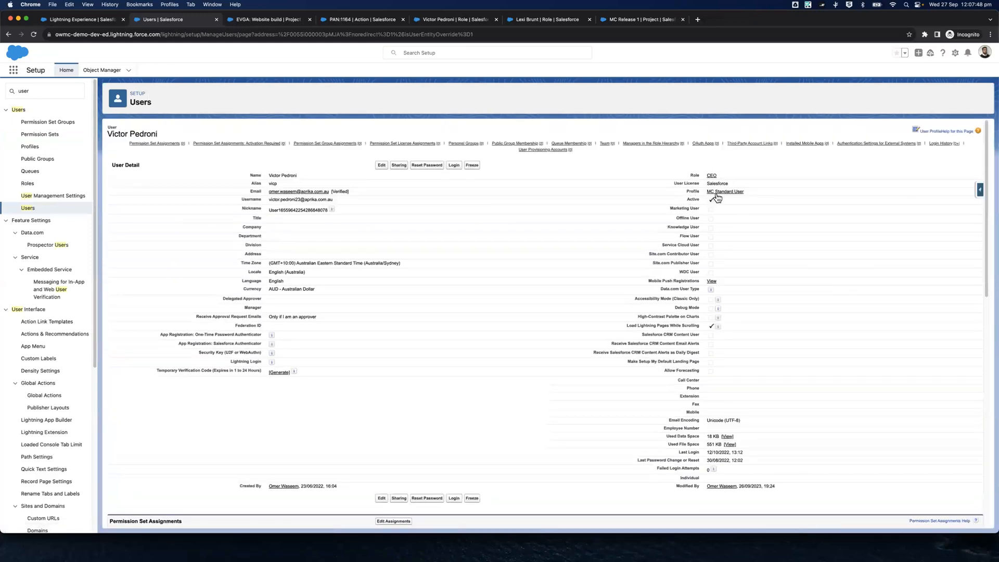
Open the user's MC Standard User profile in a new tab and save MC Team member as its default app
left_click(717, 192, "super")
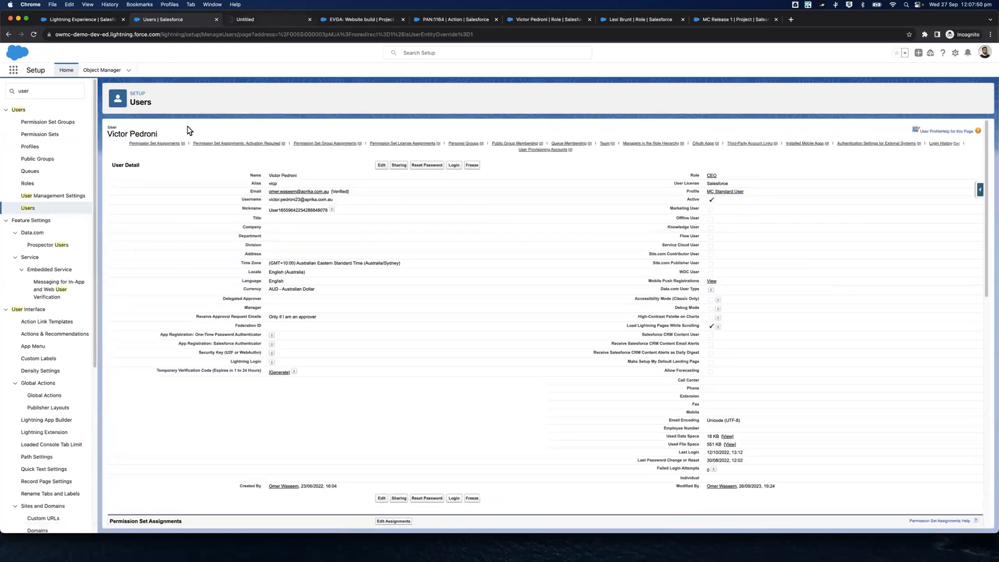
mouse_move(341, 144)
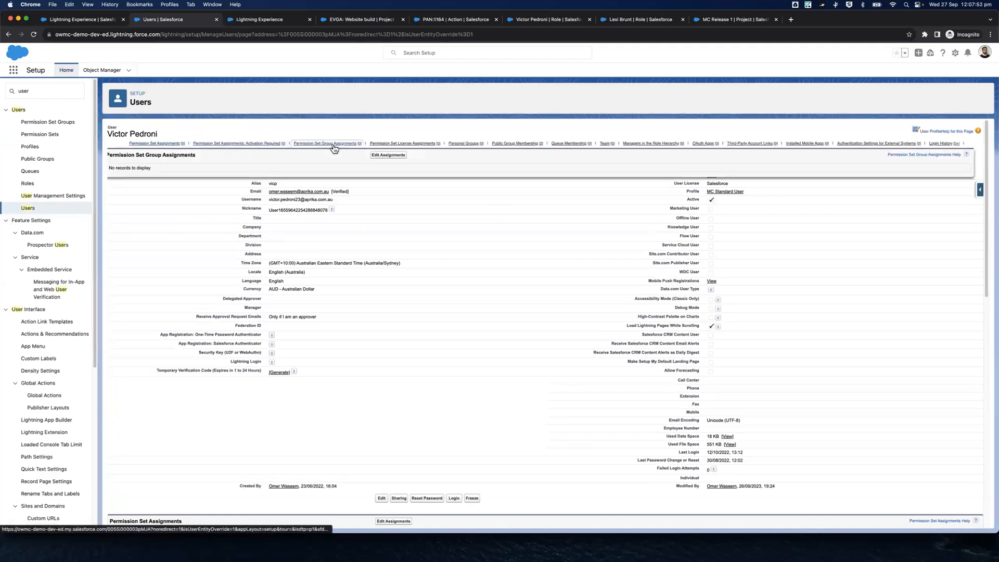
left_click(264, 25)
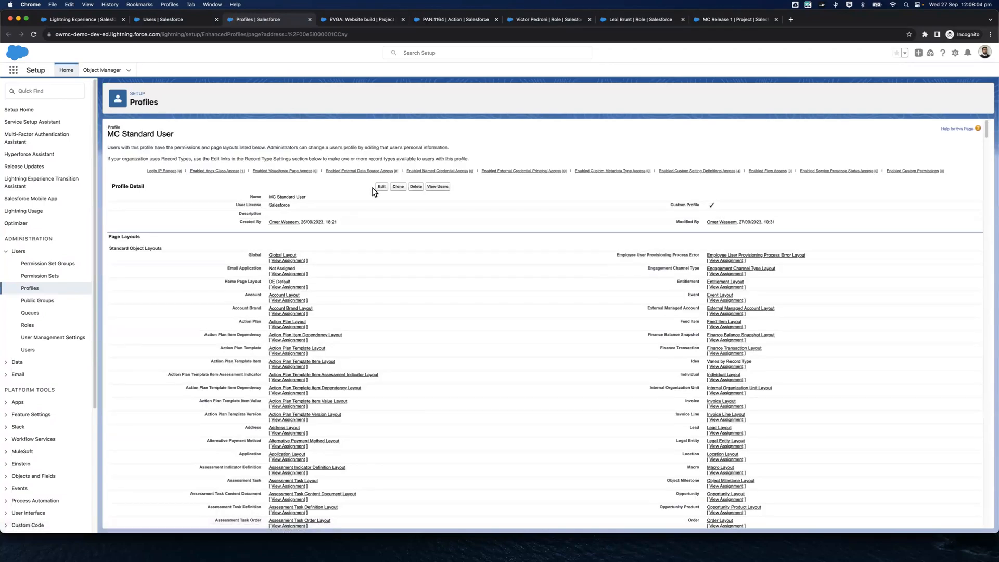
left_click(382, 188)
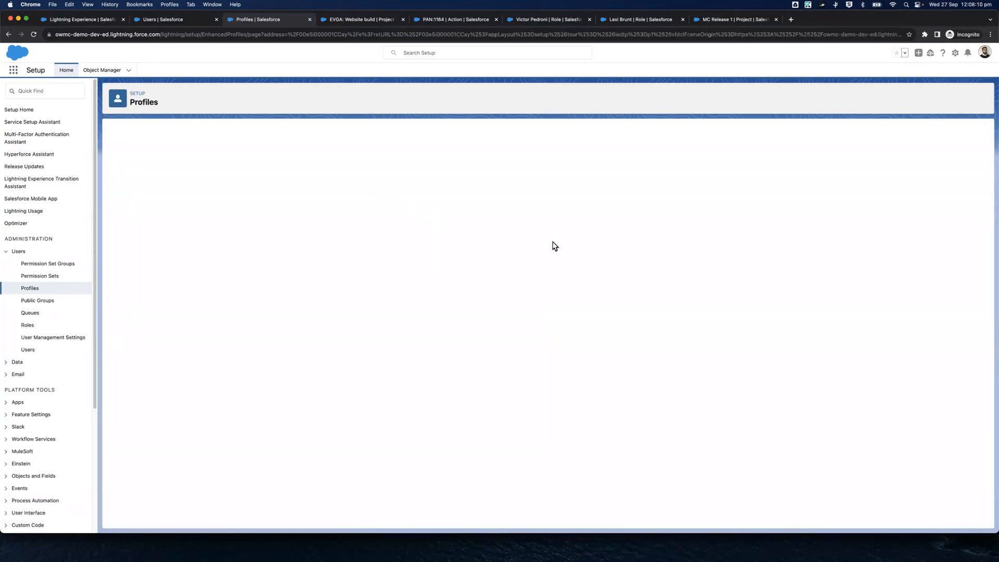
scroll(651, 280, "down", 1)
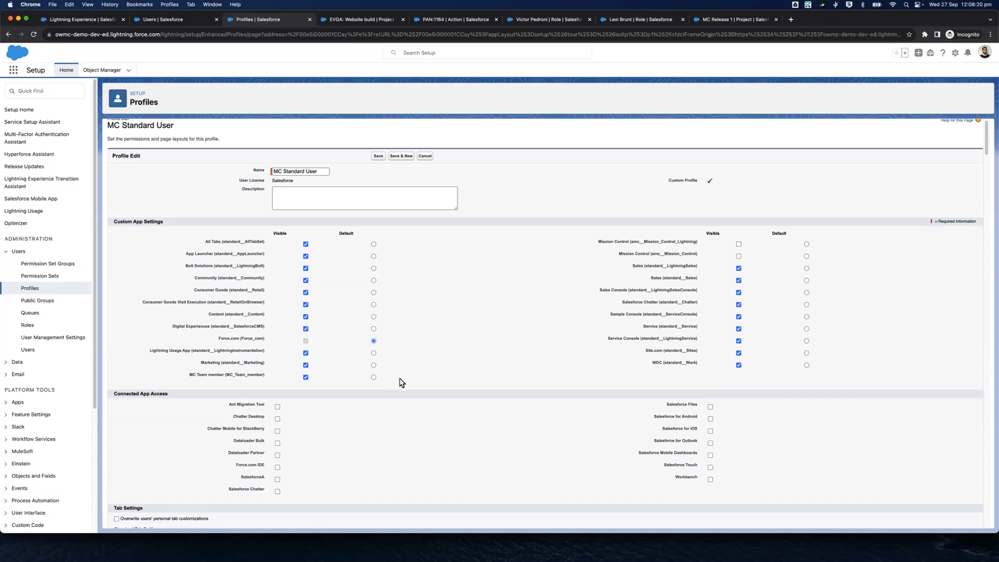
left_click(374, 378)
left_click(378, 156)
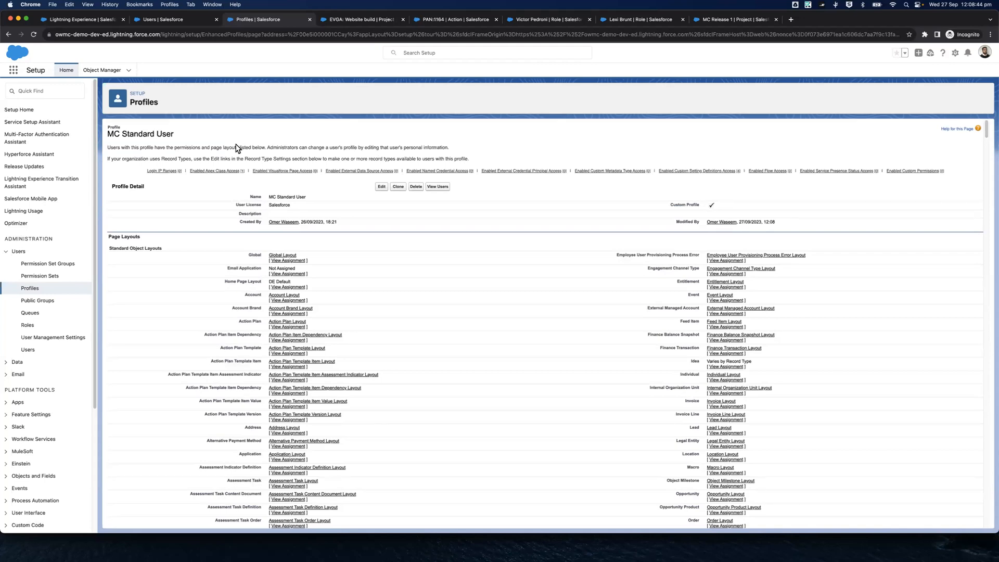
Return to the user record and review the assignment pages for permission sets and permission set groups, leaving both without changes
left_click(190, 20)
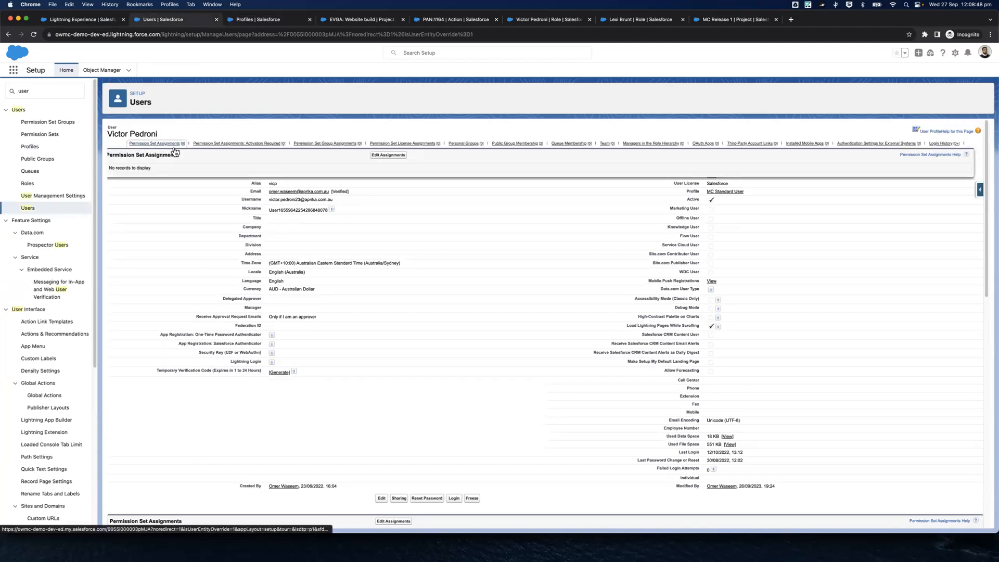
mouse_move(175, 150)
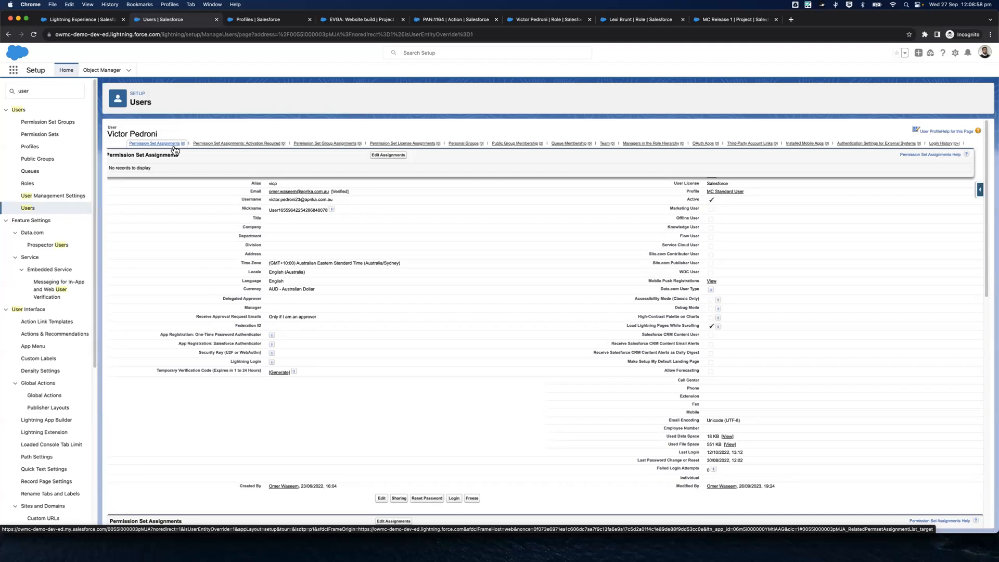
left_click(174, 147)
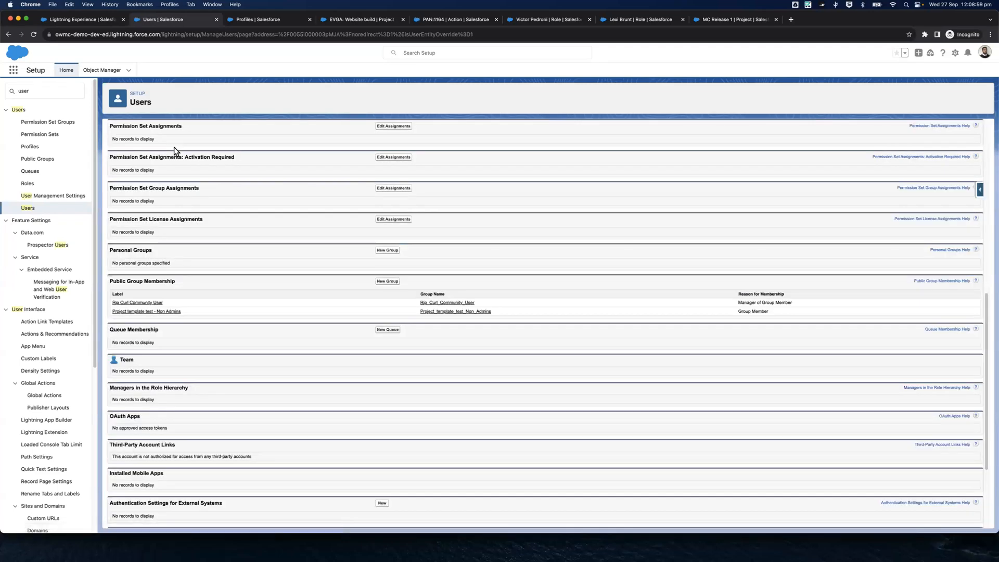
left_click(382, 127)
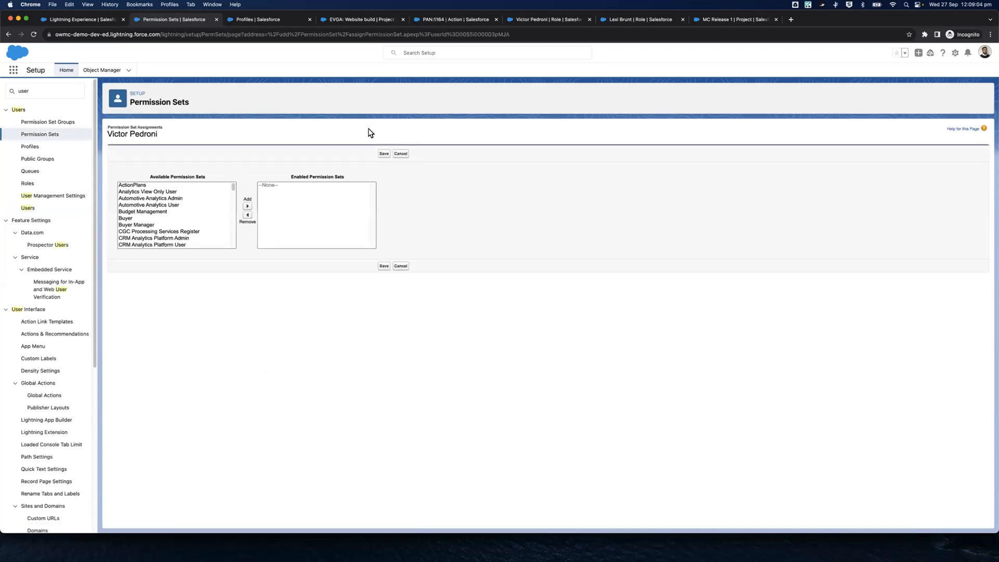
left_click(402, 154)
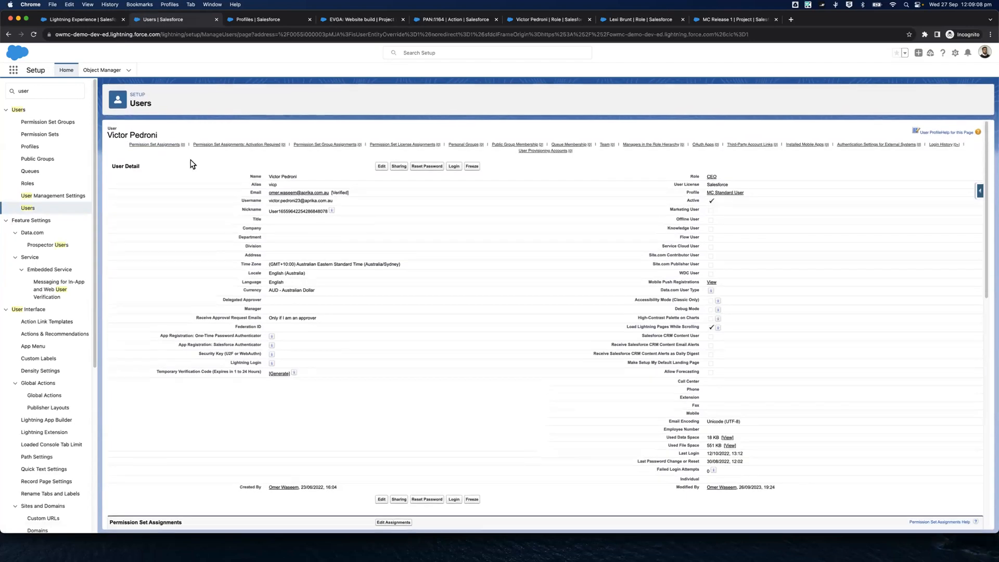
mouse_move(167, 147)
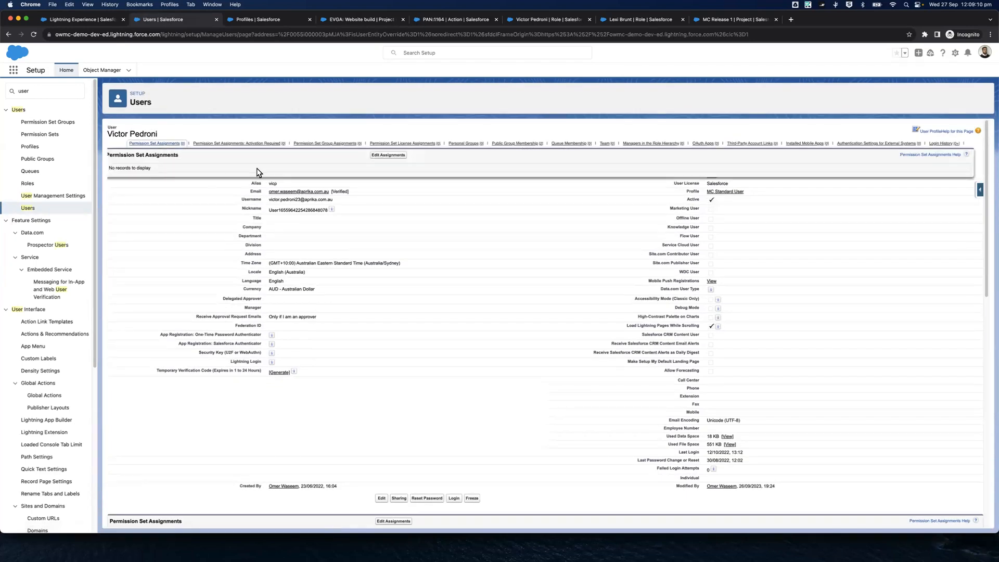
left_click(318, 145)
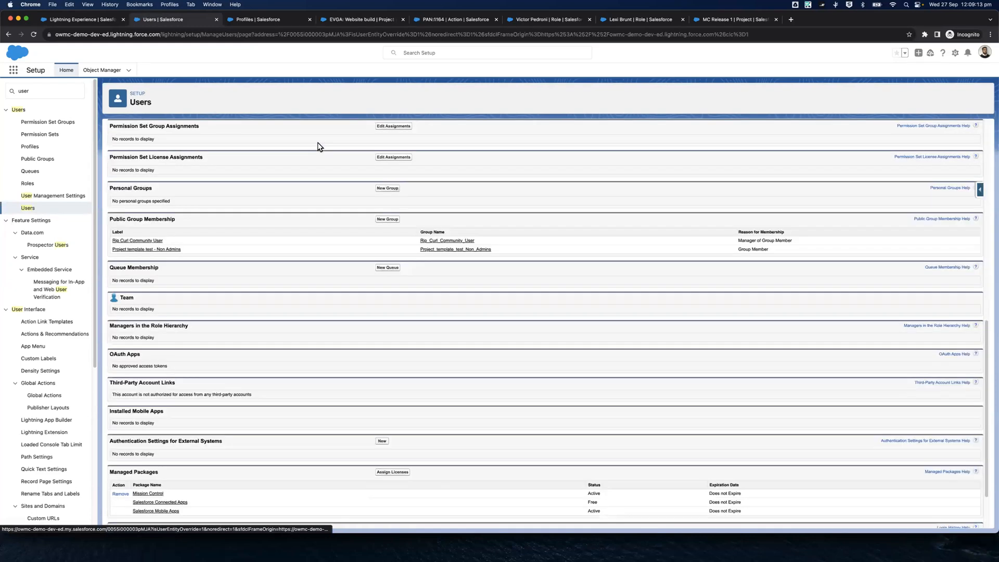
left_click(393, 127)
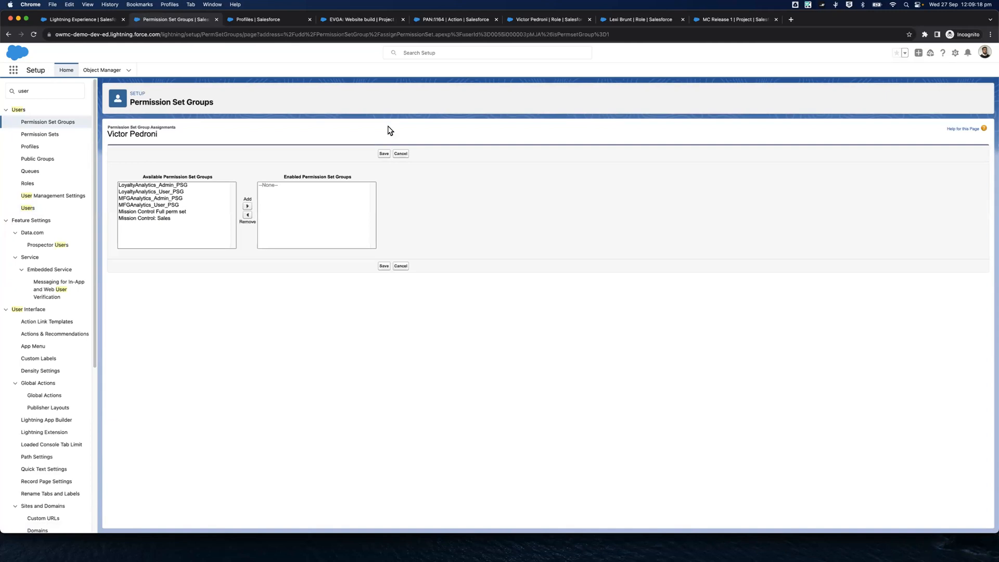
left_click(404, 154)
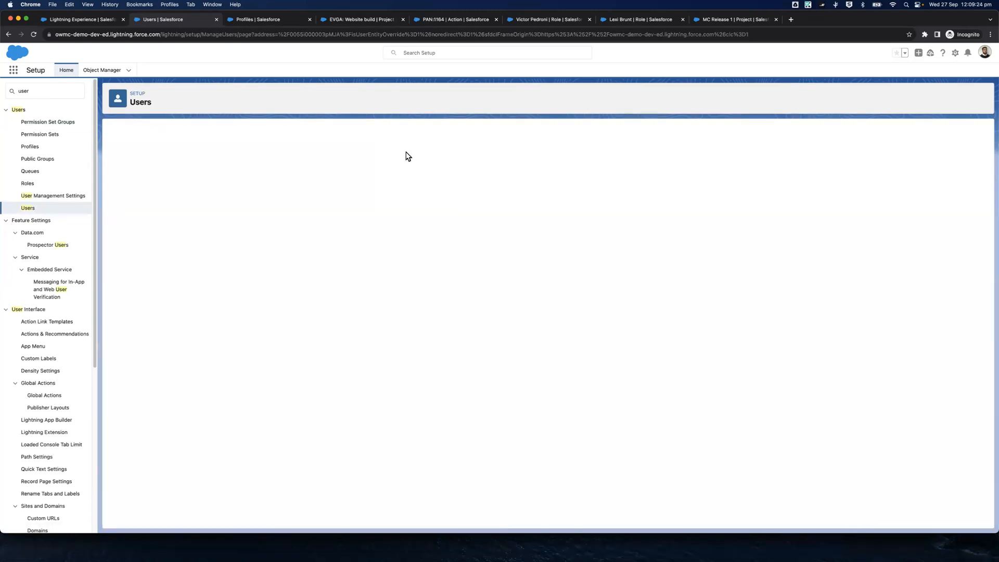
Open Permission Set Groups in a new browser tab and place it directly after the Users tab
right_click(71, 122)
left_click(73, 124)
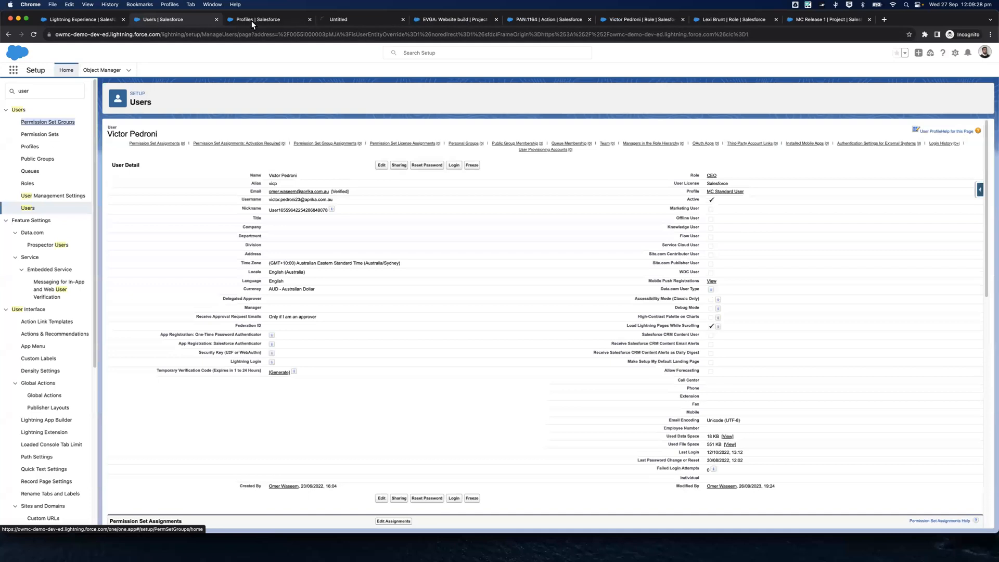
left_click(341, 18)
left_click_drag(342, 18, 272, 20)
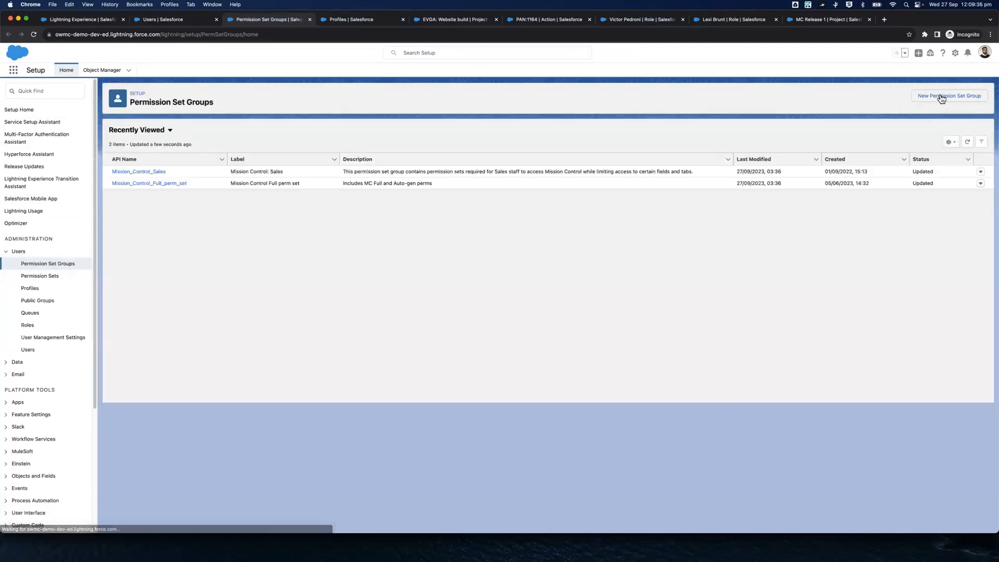
Create the permission set group MC Team member with the description "MC Team member with access to MC Full no Financials and the MC Team member app"
left_click(940, 95)
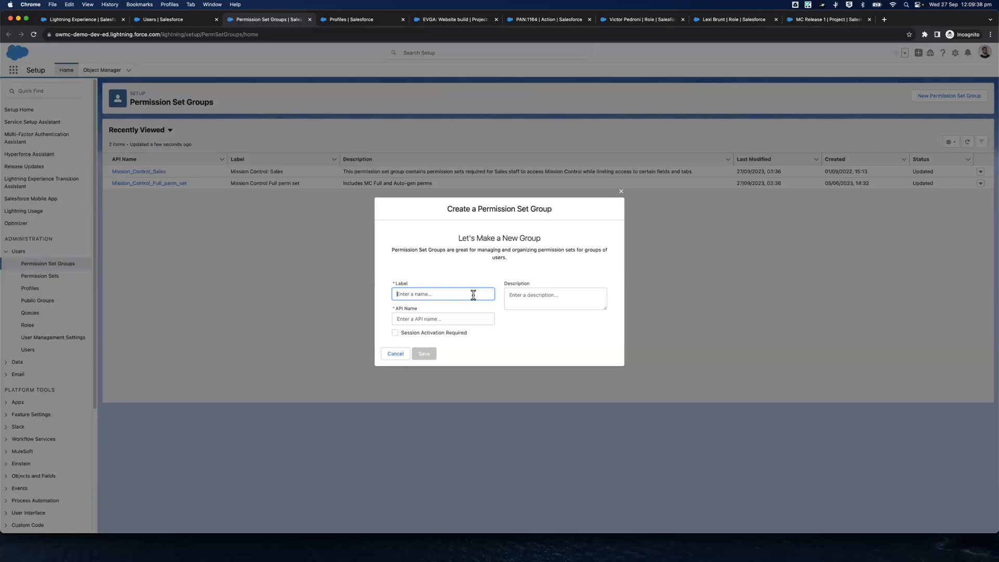
type("MC Team member")
left_click(525, 303)
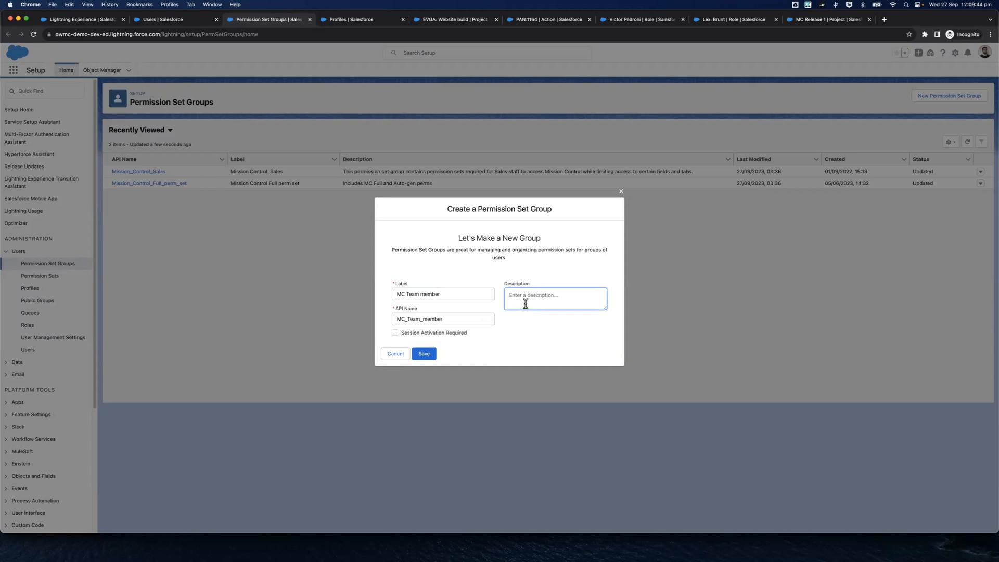
type("MC Team member with access to MC Full no Financials ")
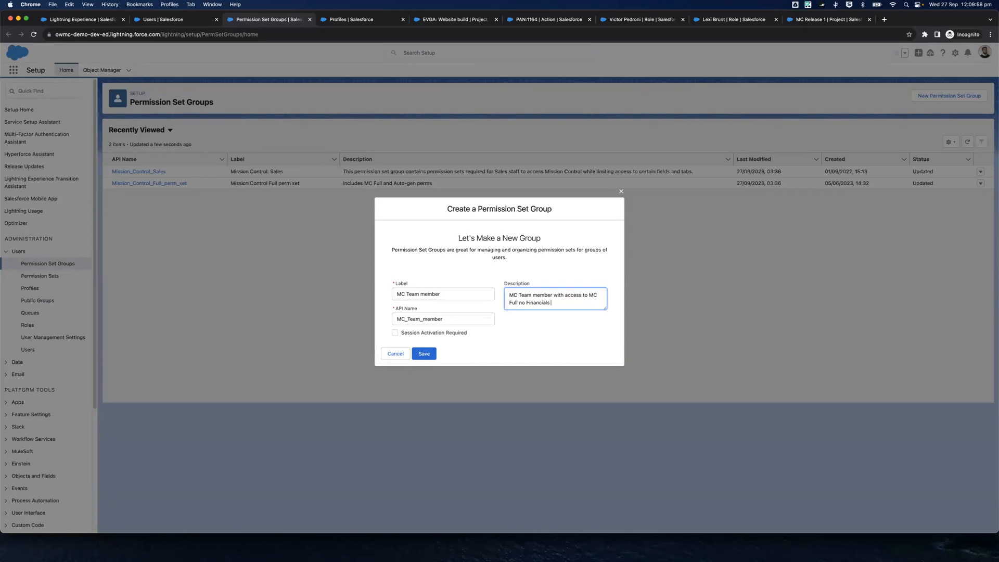
type("and the MC Team member app")
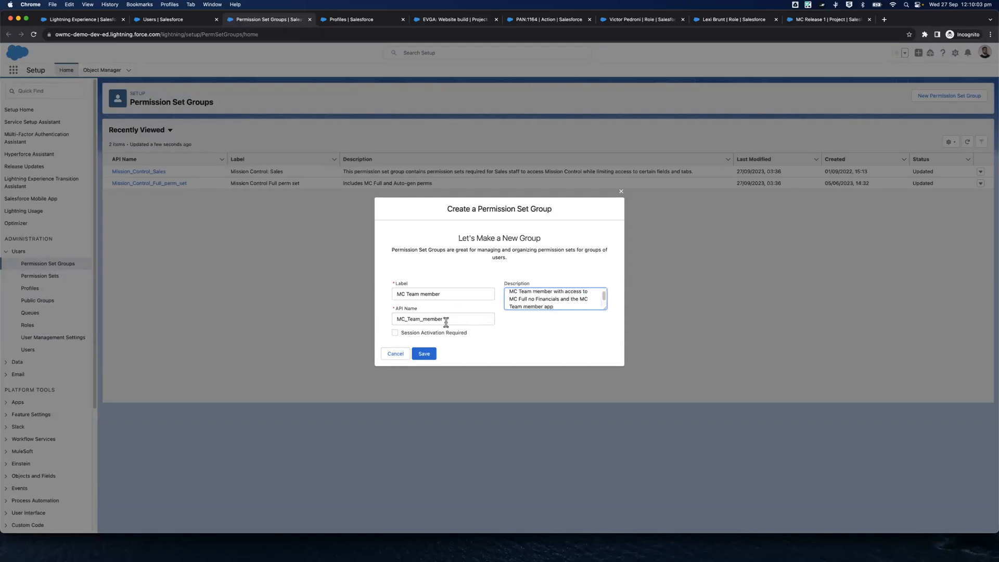
left_click(423, 355)
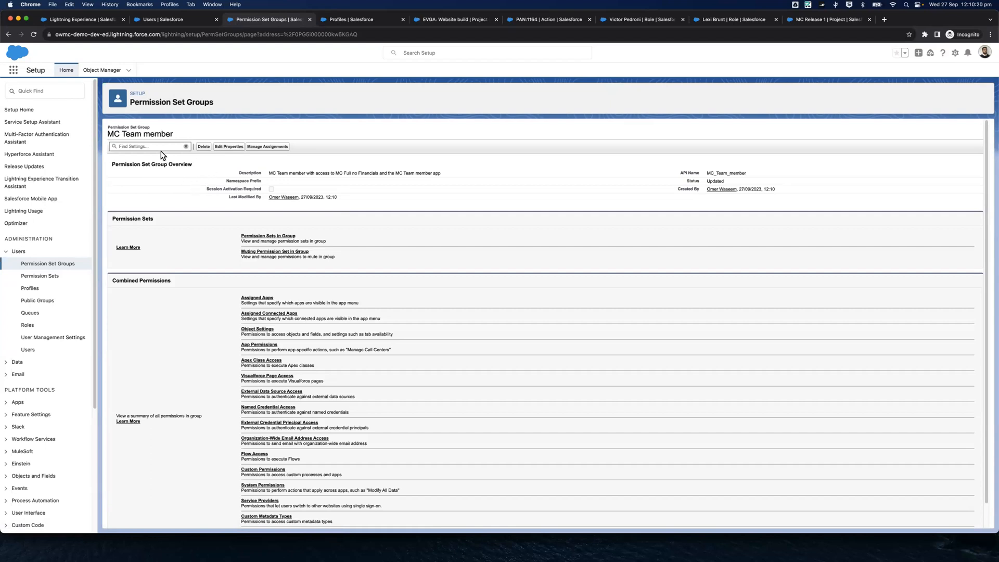
Add the Mission Control Full No Financials permission set to the MC Team member group
left_click(273, 237)
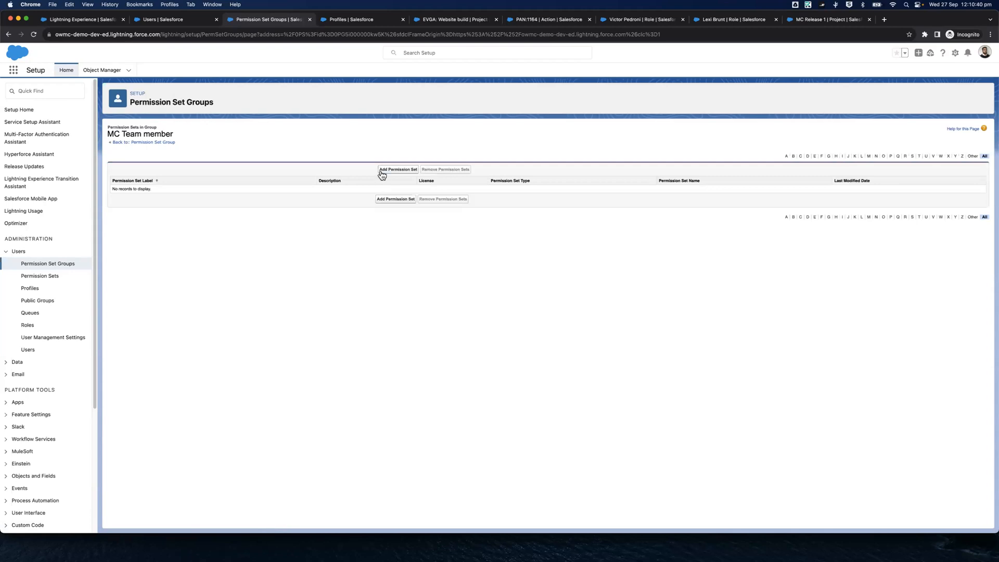
left_click(380, 173)
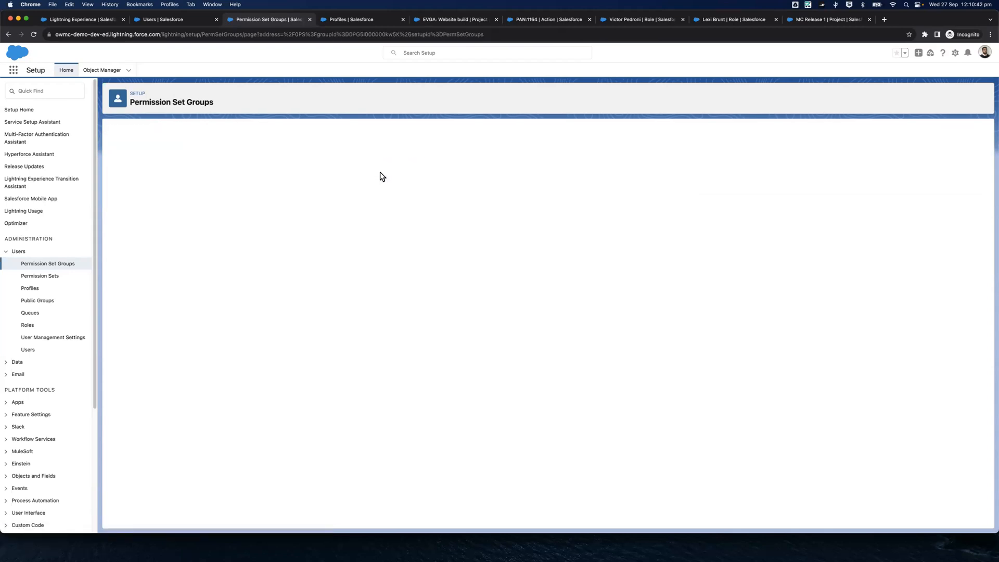
key("super+f")
scroll(319, 178, "down", 10)
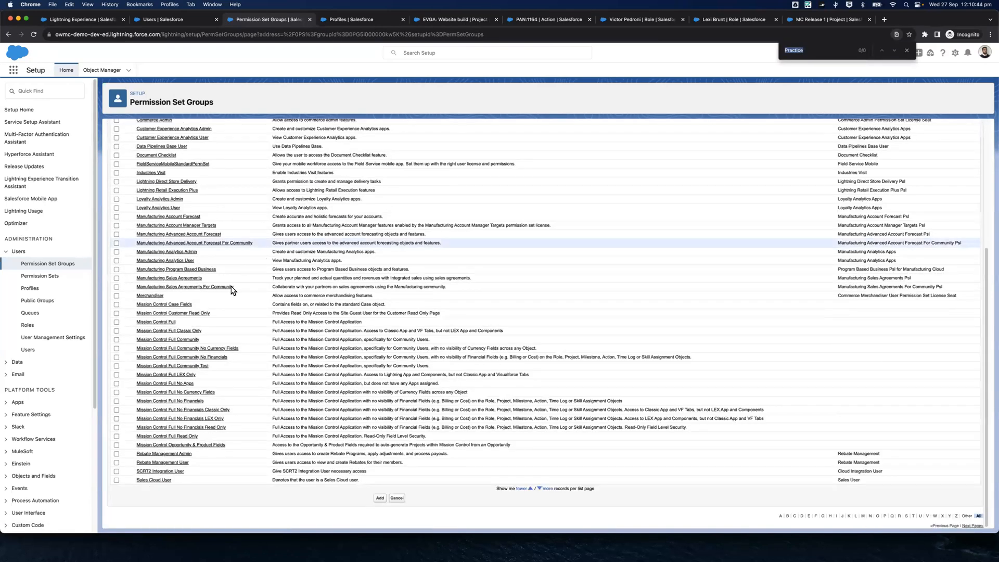
left_click(117, 357)
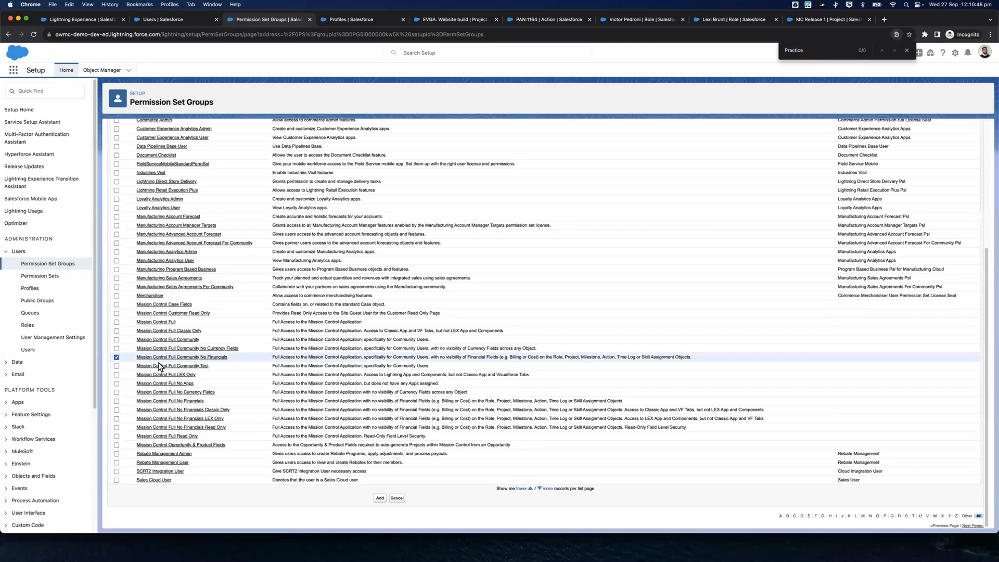
left_click(117, 357)
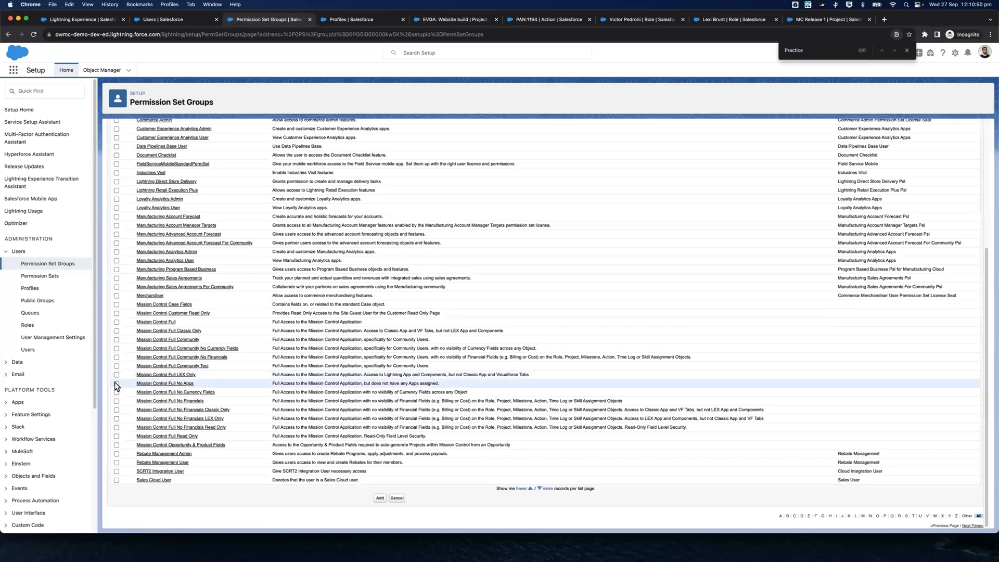
left_click(116, 400)
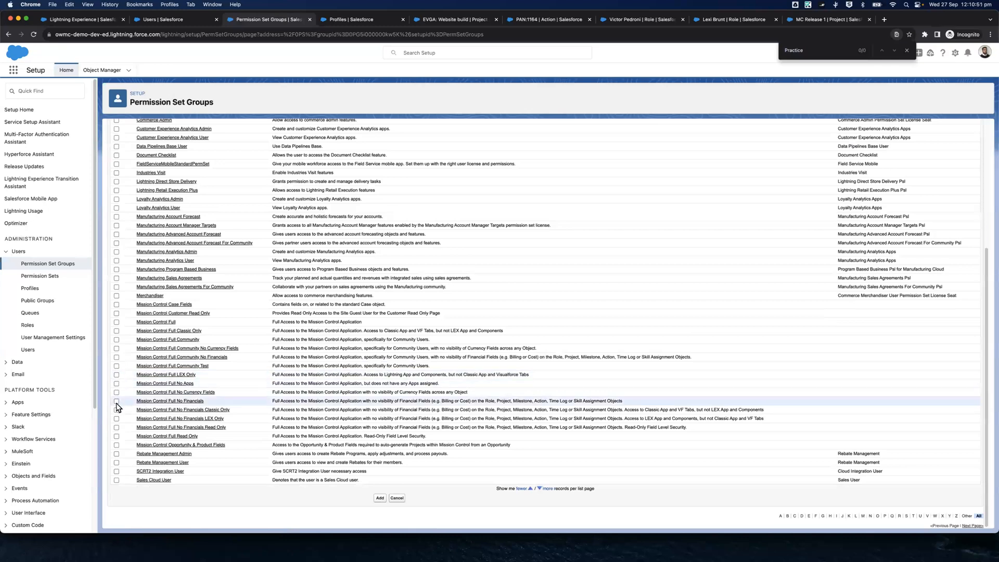
left_click(380, 498)
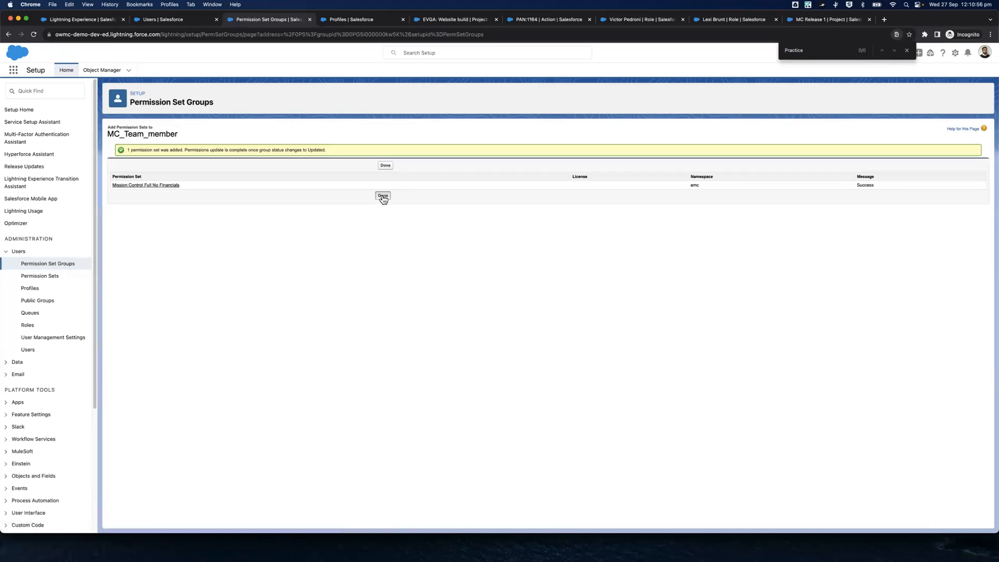
Finish adding the permission set, return to the MC Team member group overview and view its Assigned Apps
left_click(379, 197)
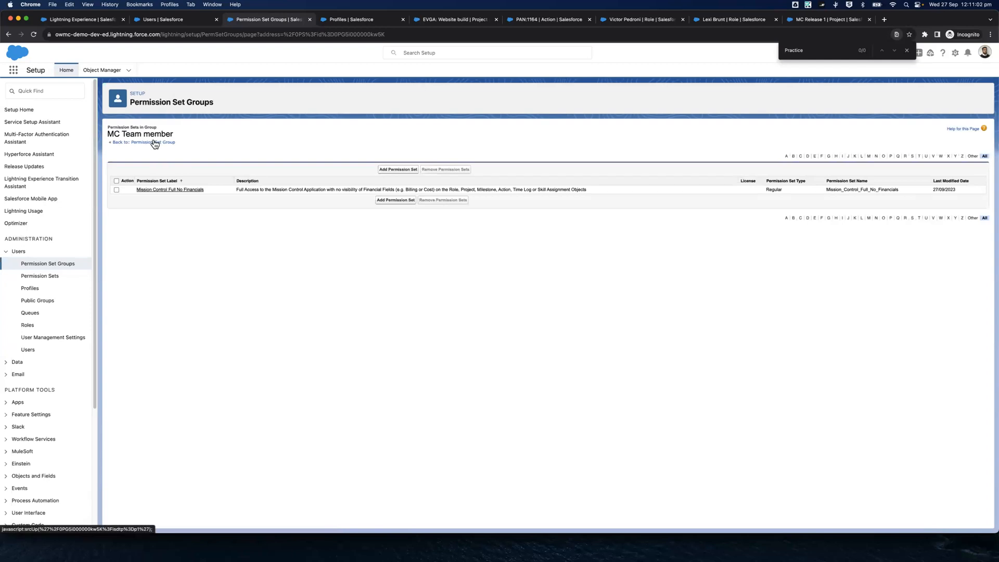
left_click(155, 144)
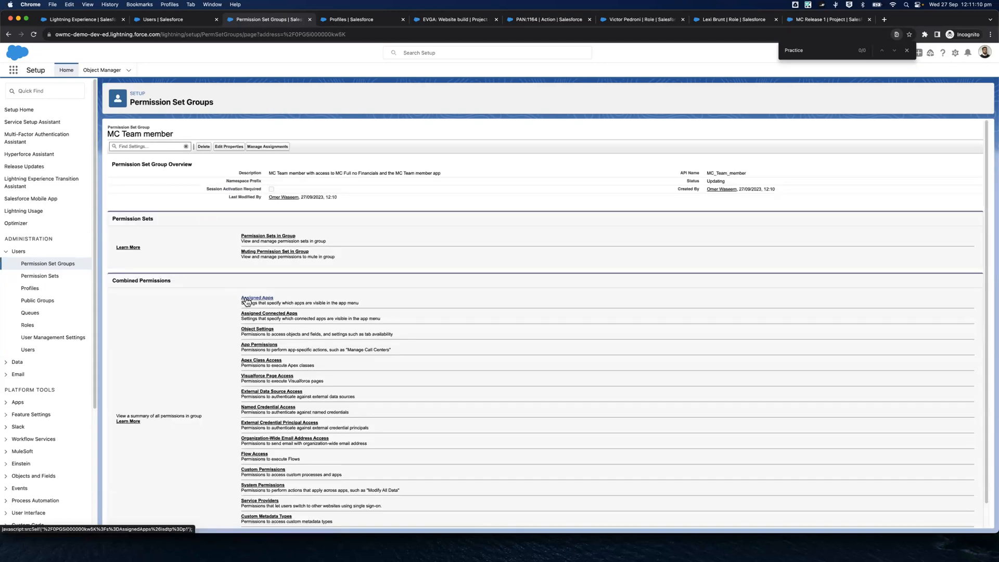
left_click(247, 299)
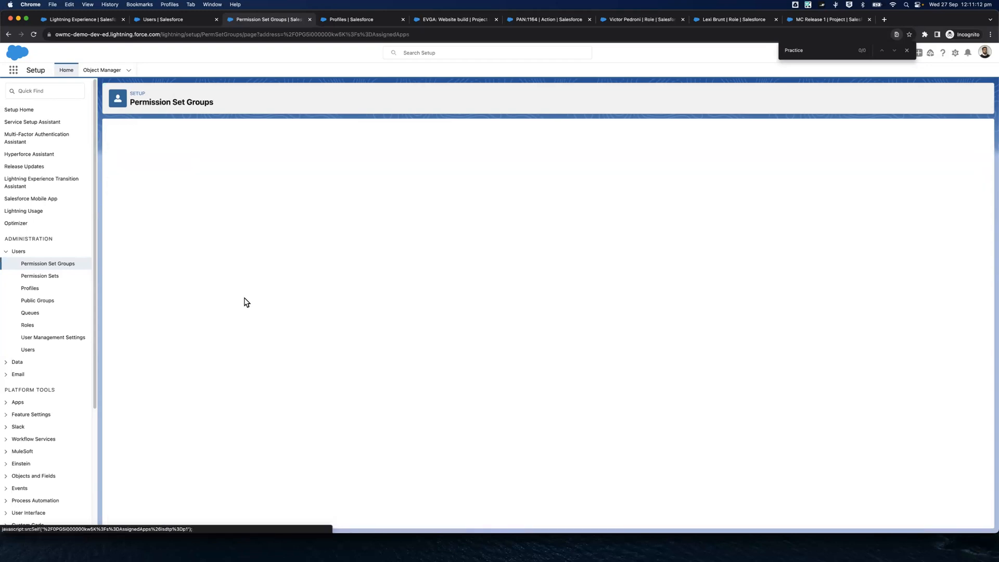
Assign the MC Team member permission set group to the user with the MC Standard User profile and save the assignment
left_click(177, 21)
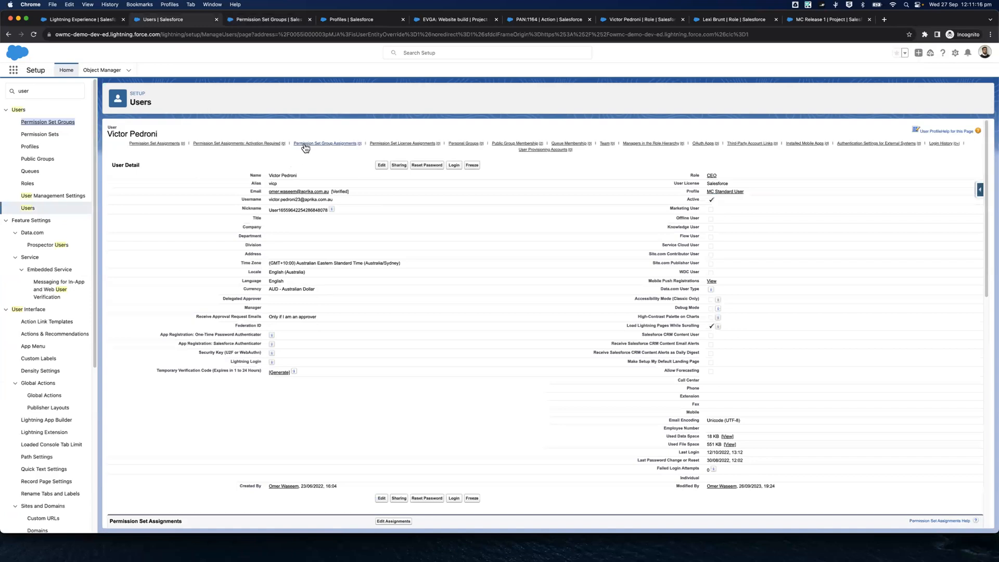
left_click(305, 148)
left_click(392, 131)
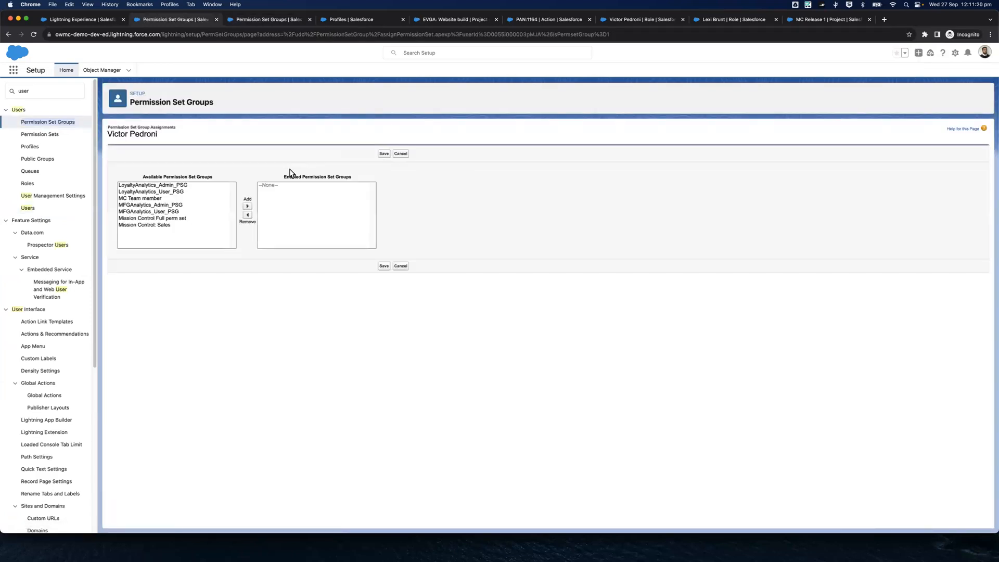
left_click(157, 198)
left_click(248, 207)
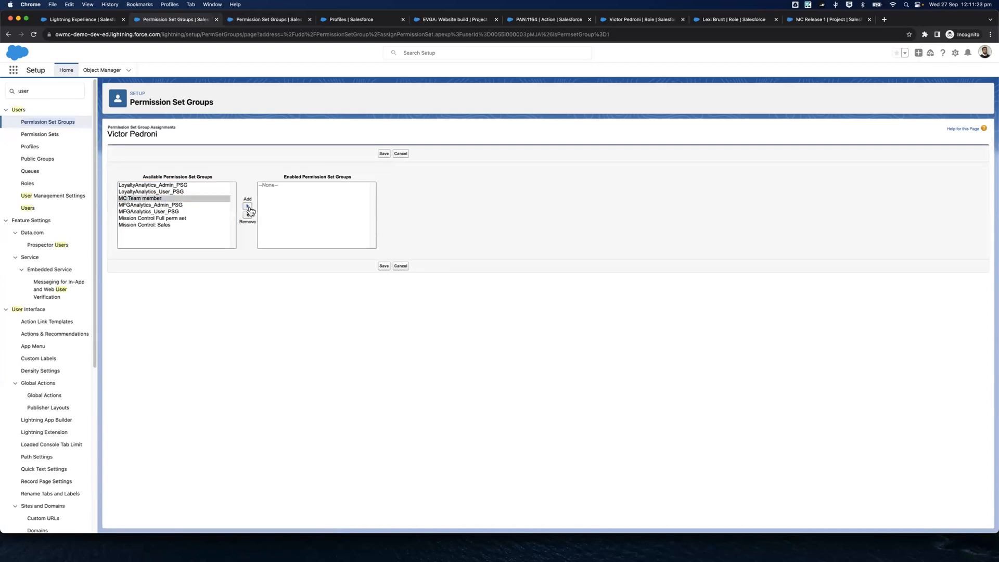
left_click(384, 266)
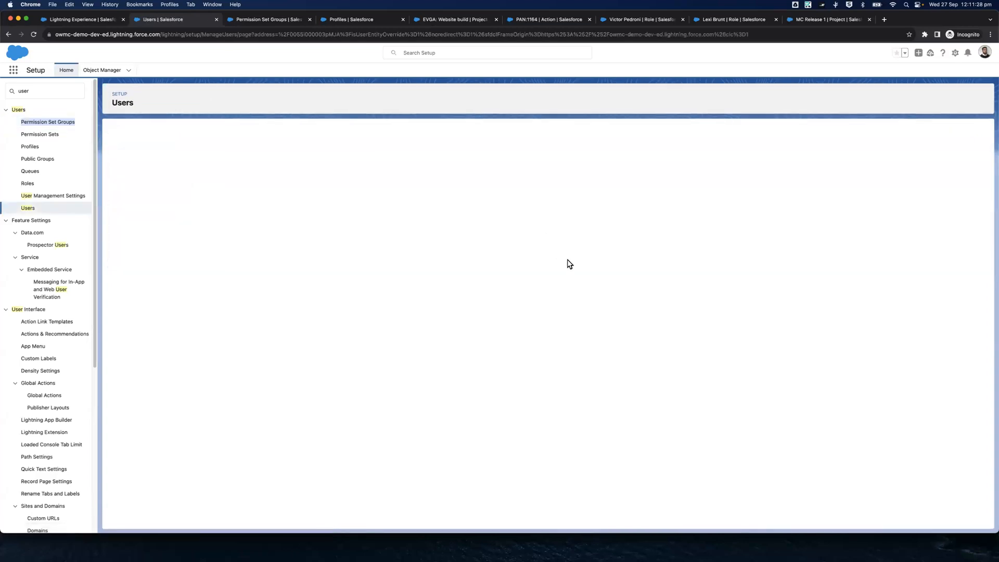
Log in as that user, search the available apps for "missio" and "MC", and log out of the user's session
left_click(454, 165)
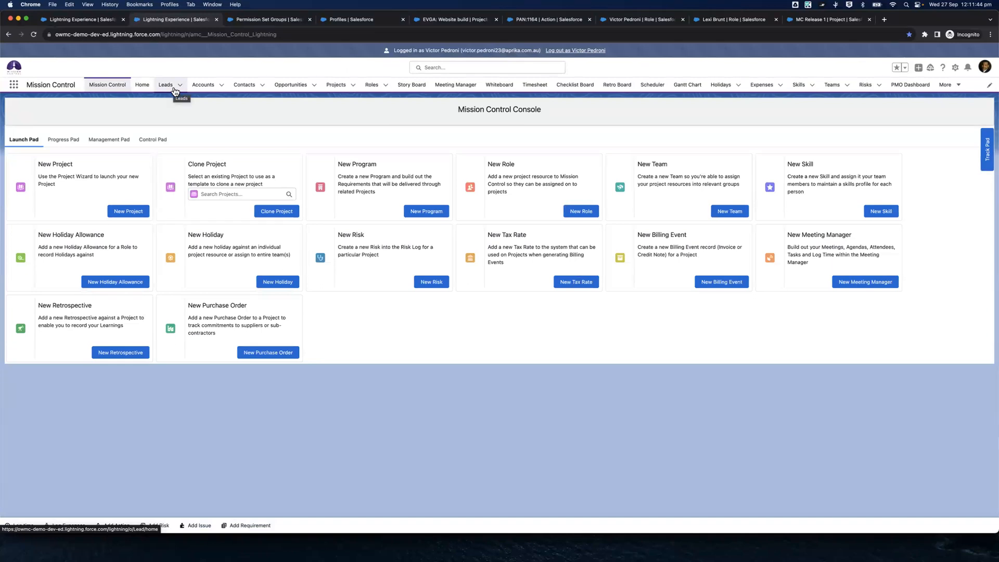
left_click(15, 87)
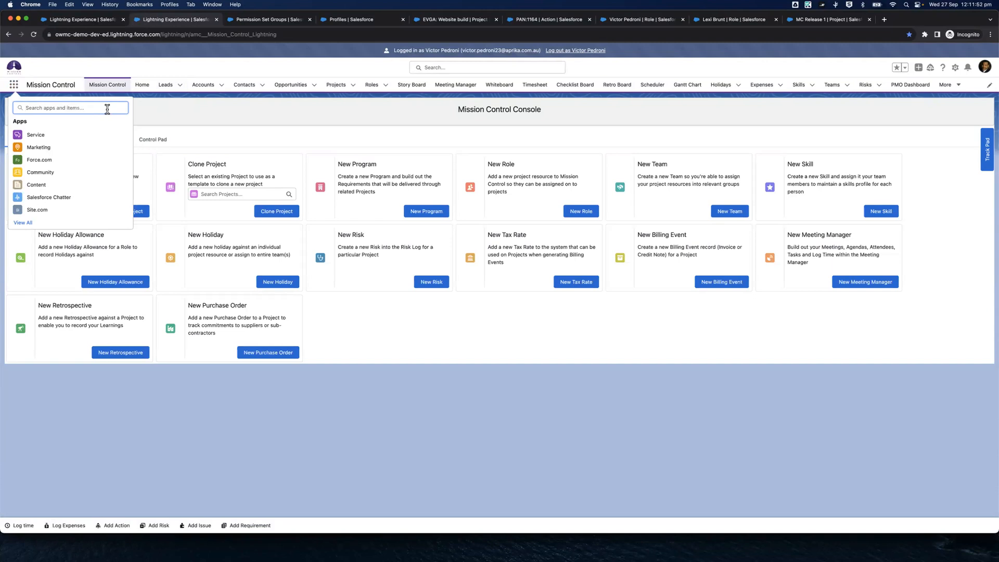
type("missio")
key("Return")
type("MC")
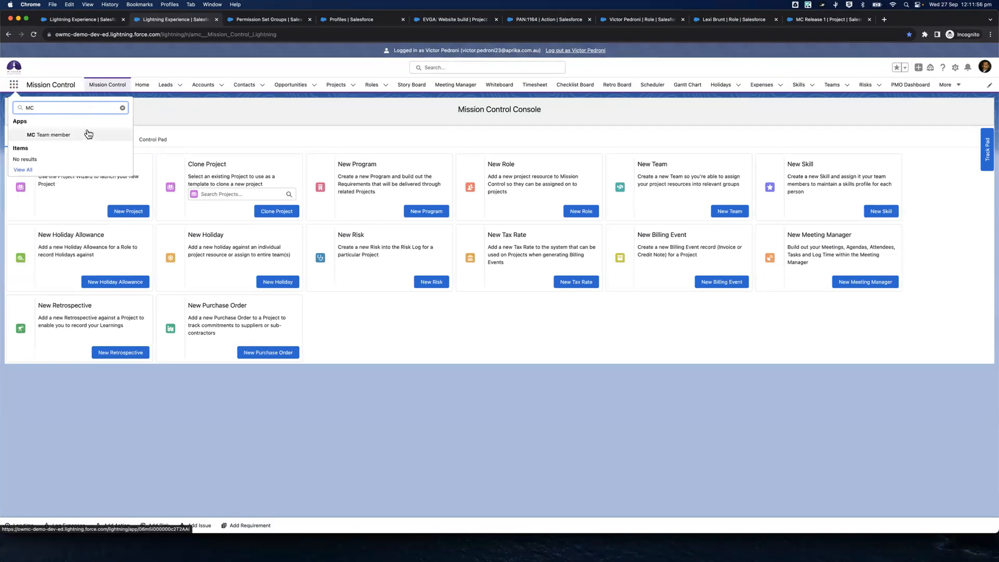
left_click(577, 50)
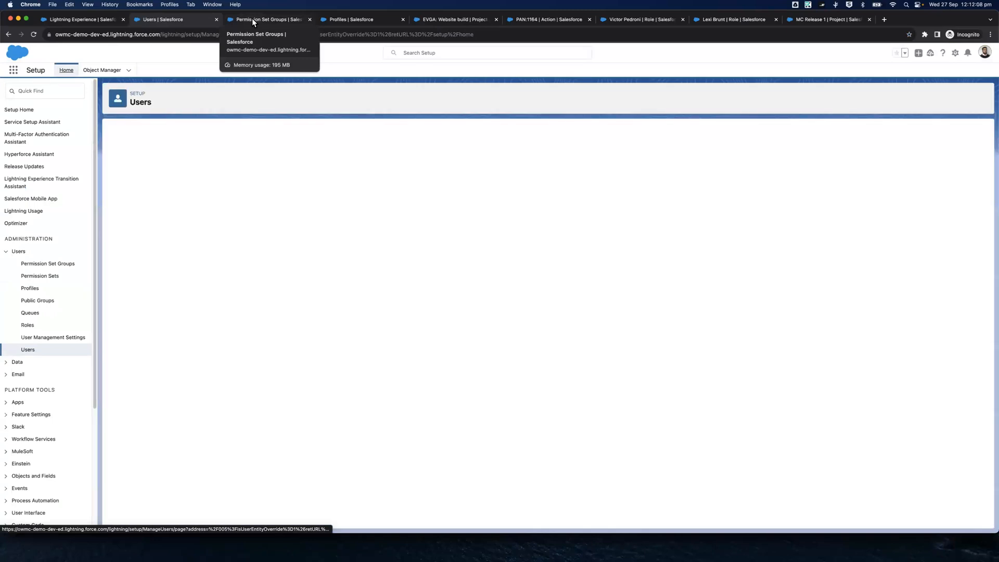
Create a muting permission set in the MC Team member group, labelled "MC Team member Muted1" with API name "MC_Team_member_Muted1"
left_click(252, 17)
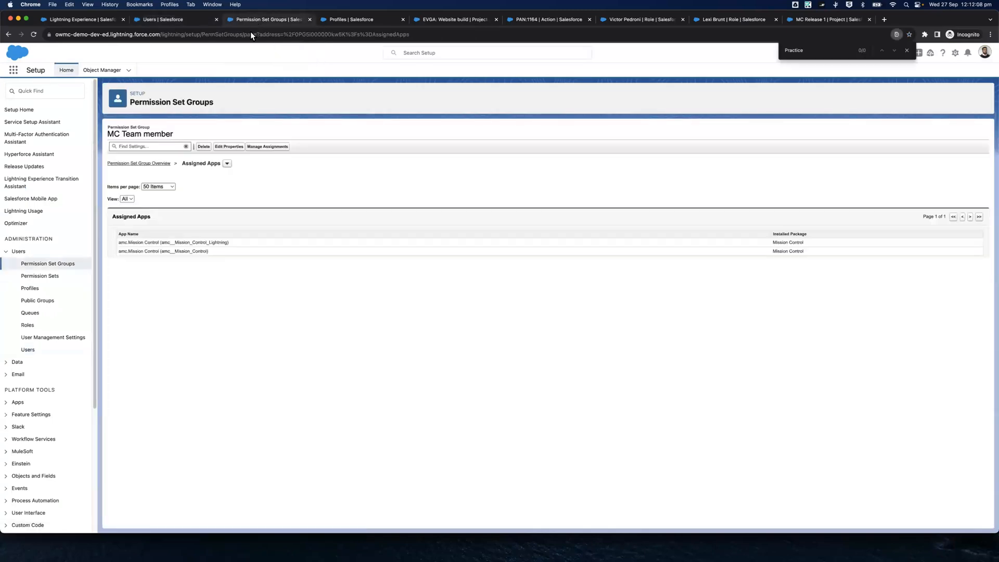
left_click(139, 165)
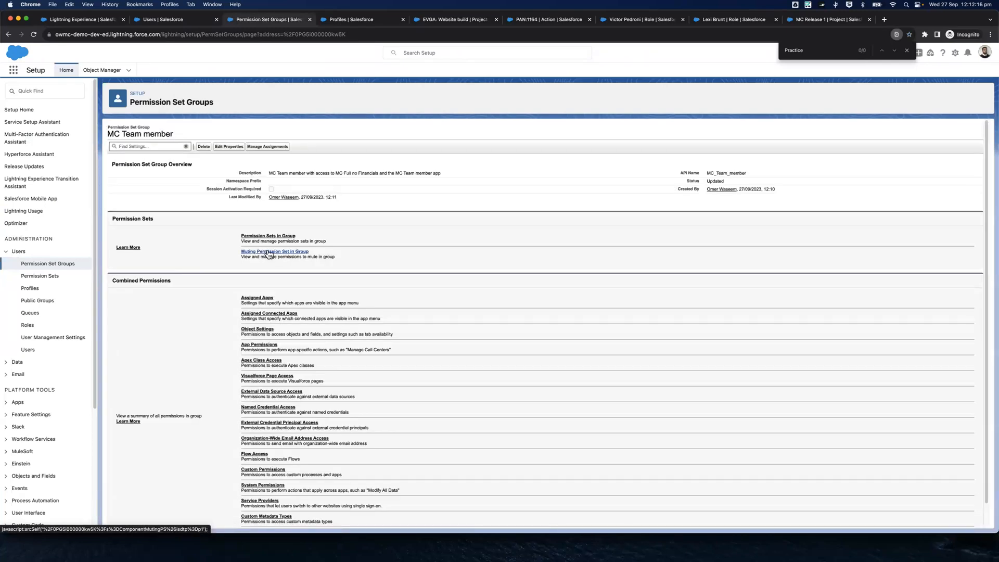
left_click(268, 254)
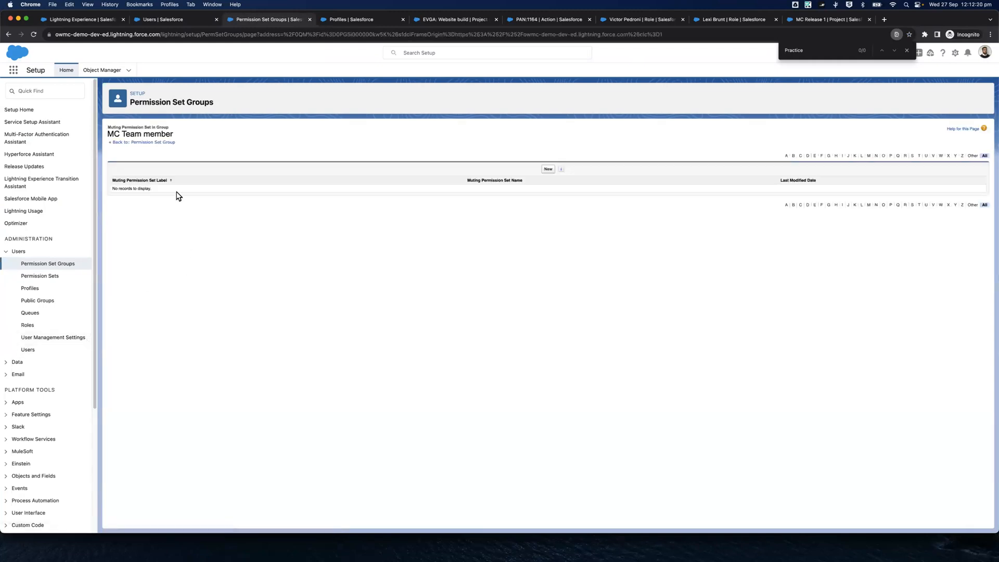
left_click(548, 170)
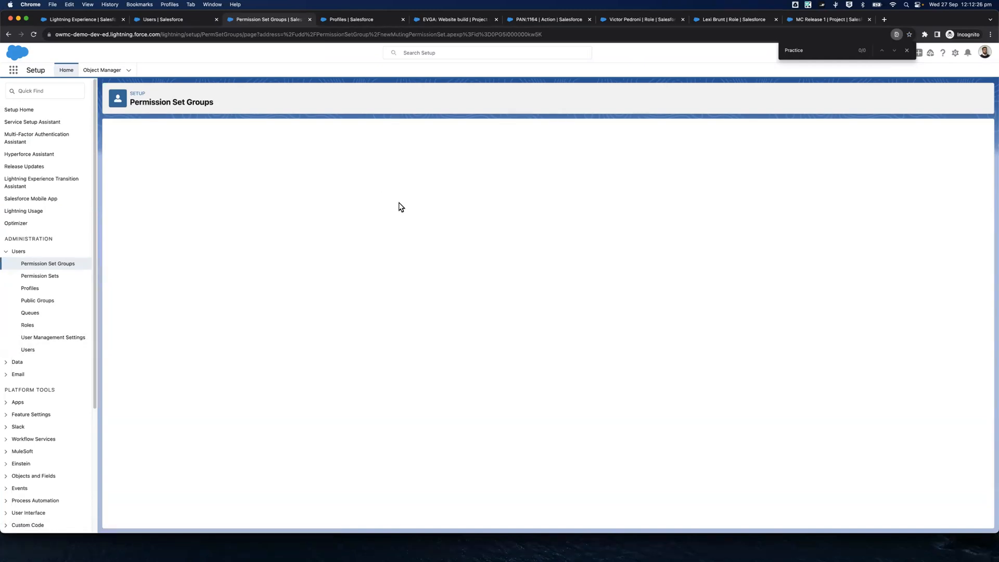
left_click(384, 215)
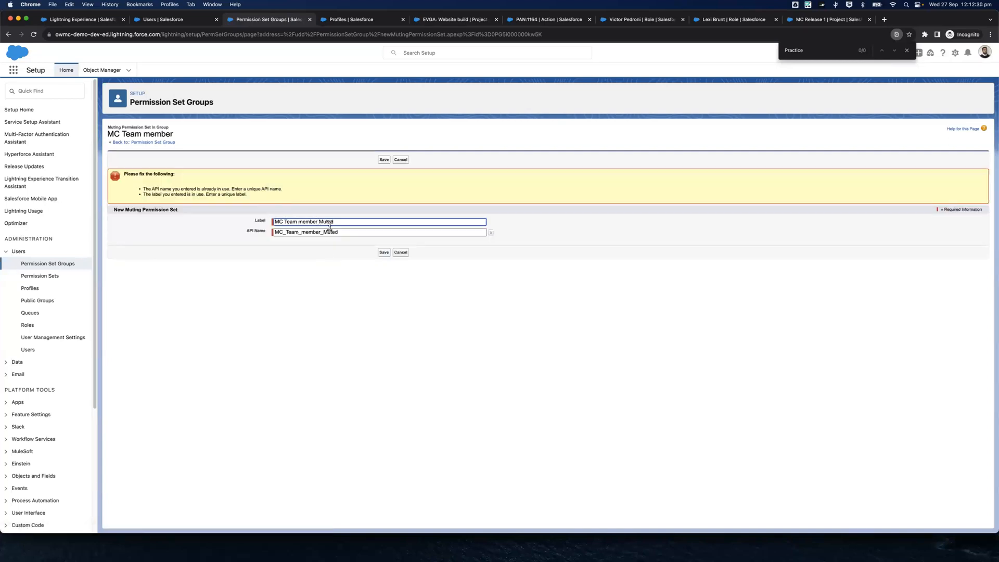
left_click(346, 232)
type("1")
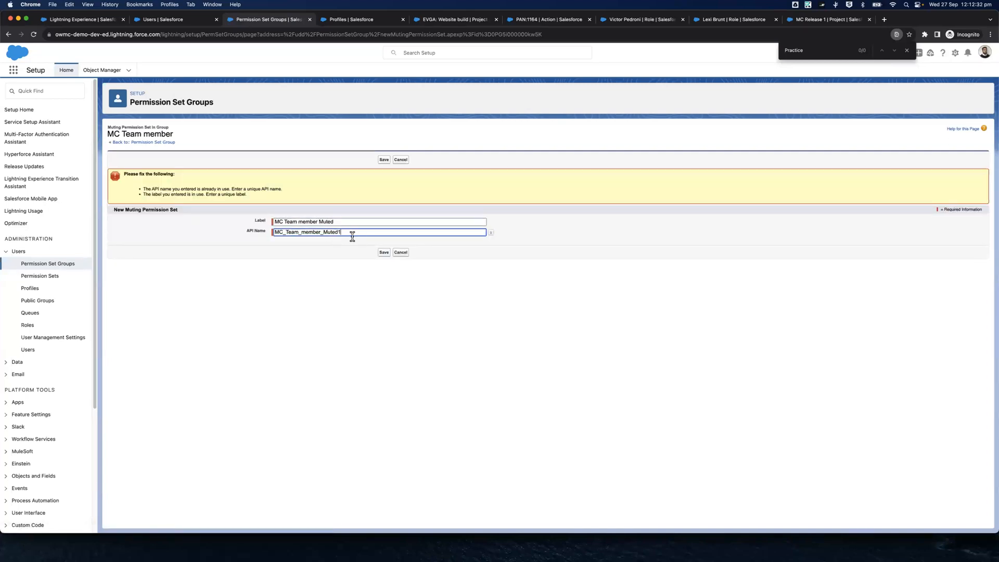
left_click(384, 252)
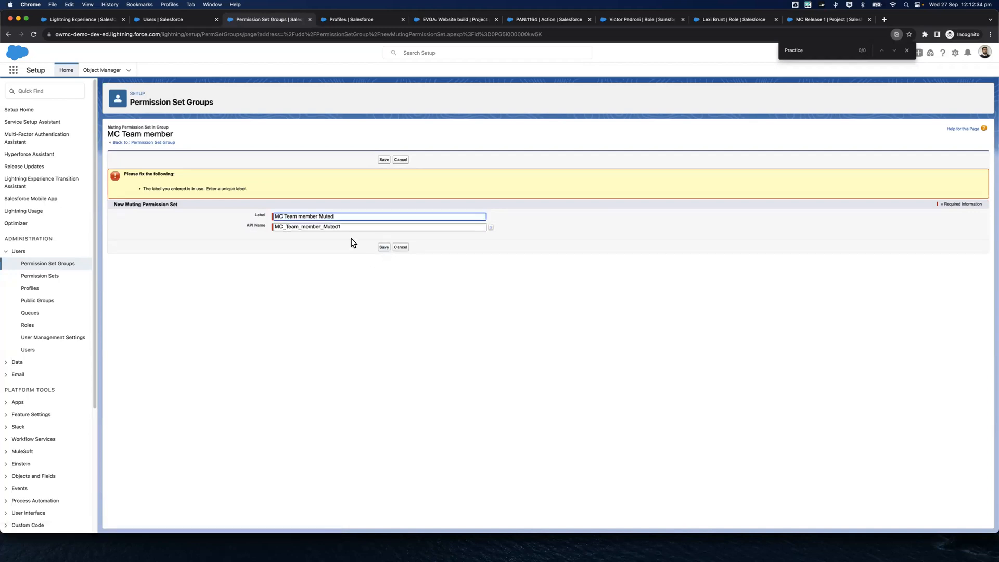
type("1")
left_click(383, 247)
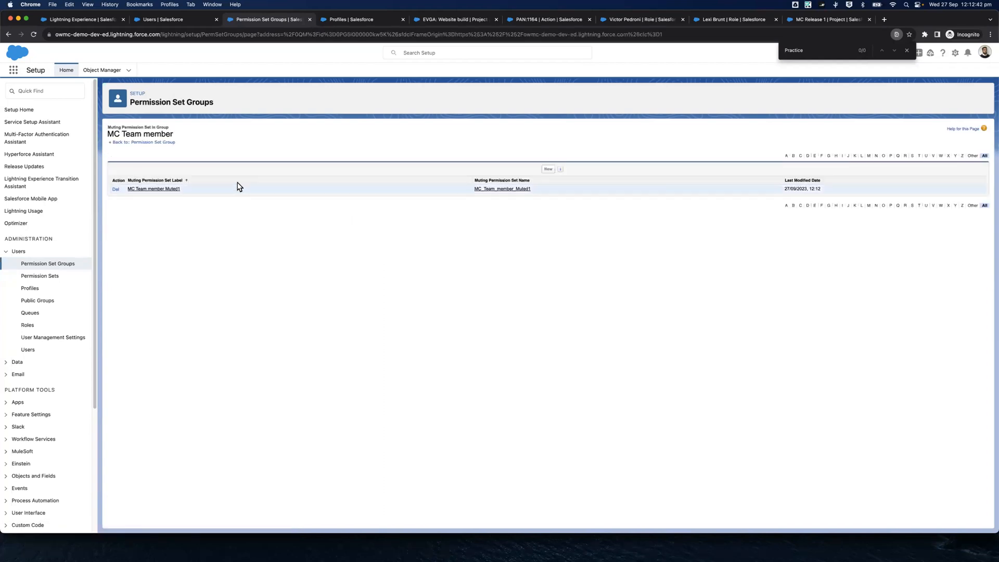
Mute both Mission Control apps, amc__Mission_Control_Lightning and amc__Mission_Control, in the new muting permission set's Assigned Apps and save
left_click(177, 192)
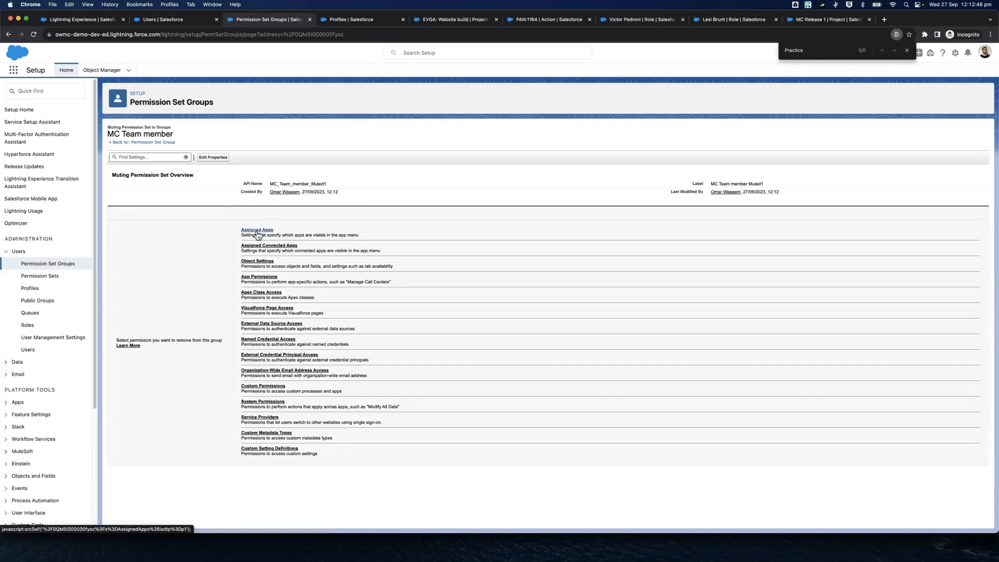
left_click(257, 229)
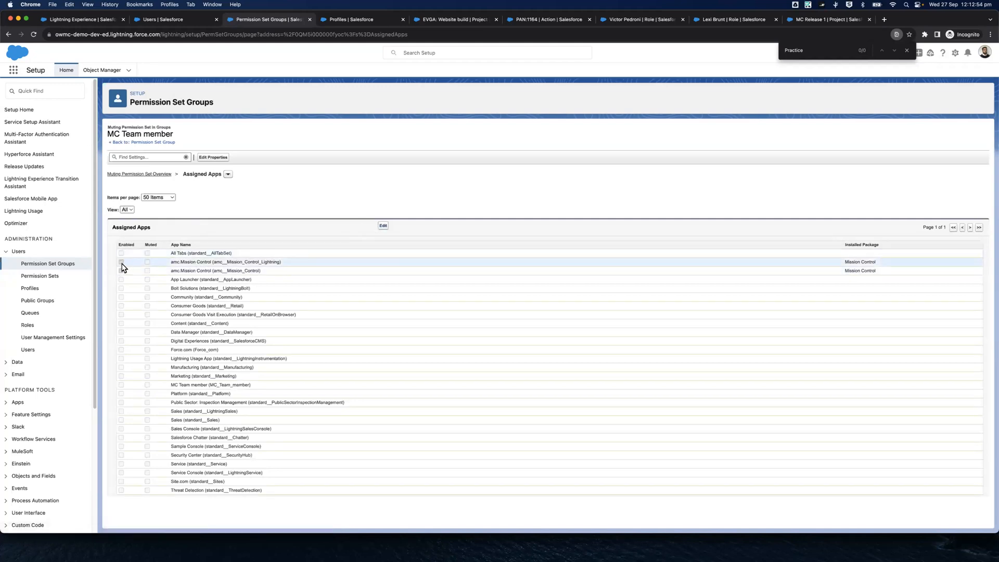
left_click(383, 226)
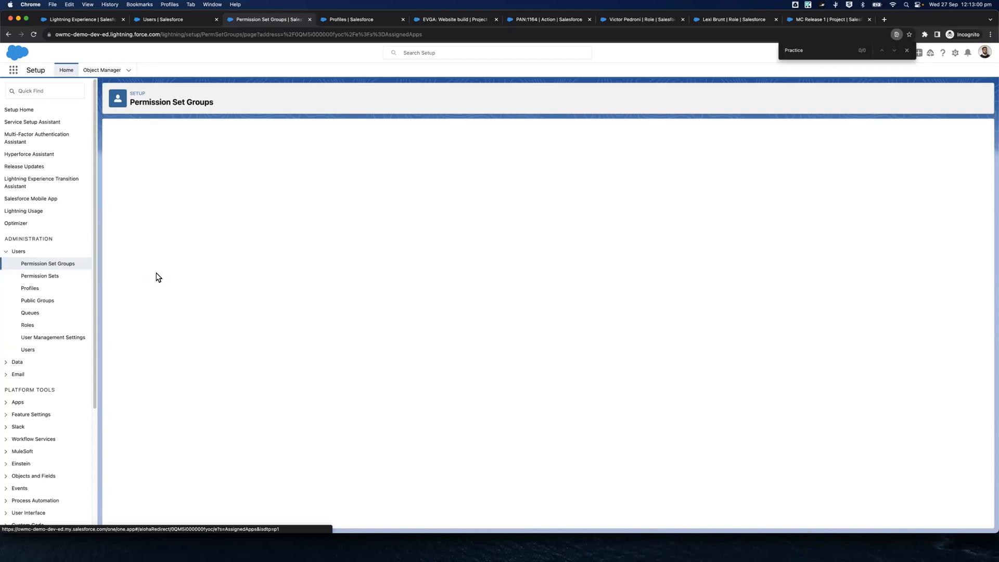
left_click(147, 262)
left_click(148, 271)
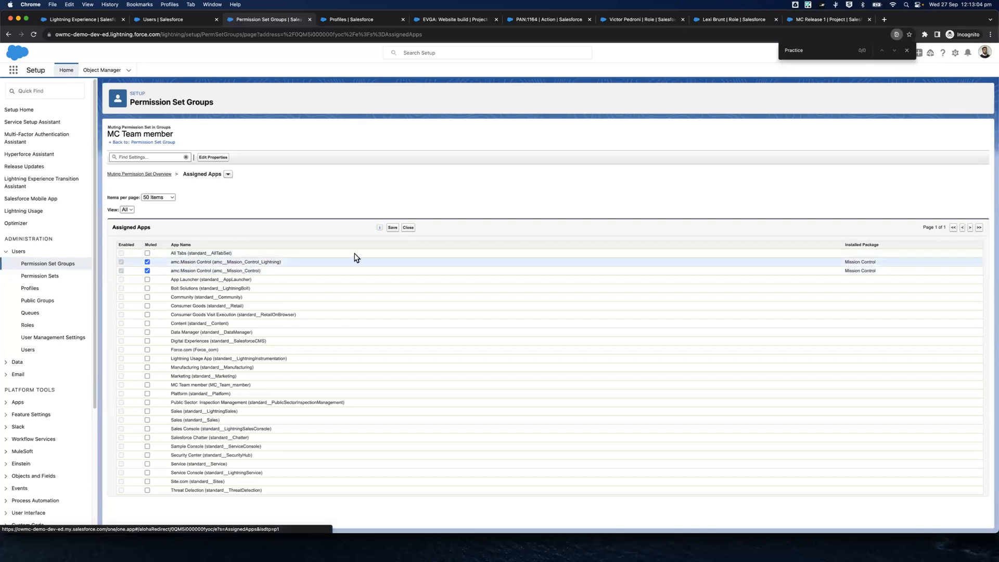
left_click(392, 228)
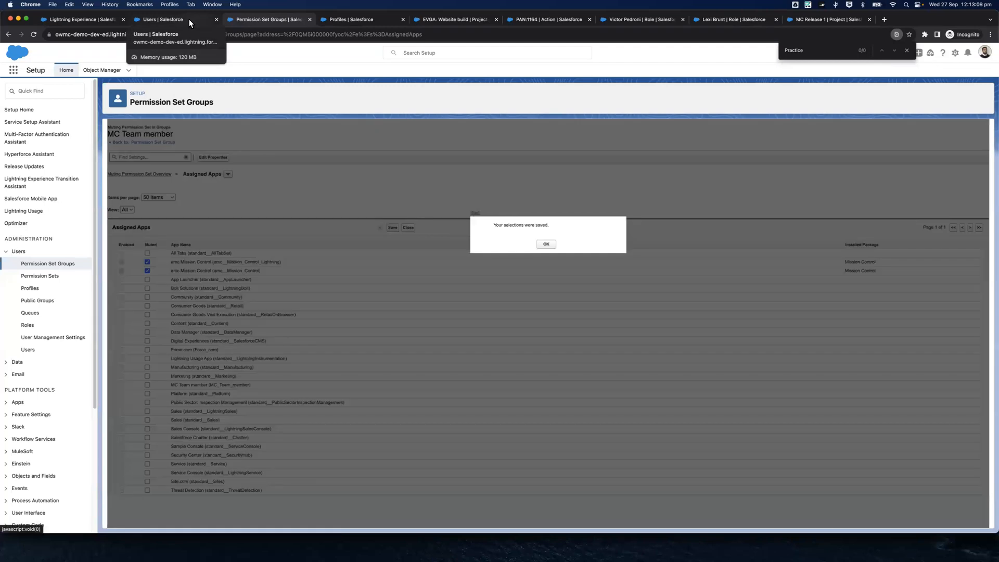
left_click(546, 245)
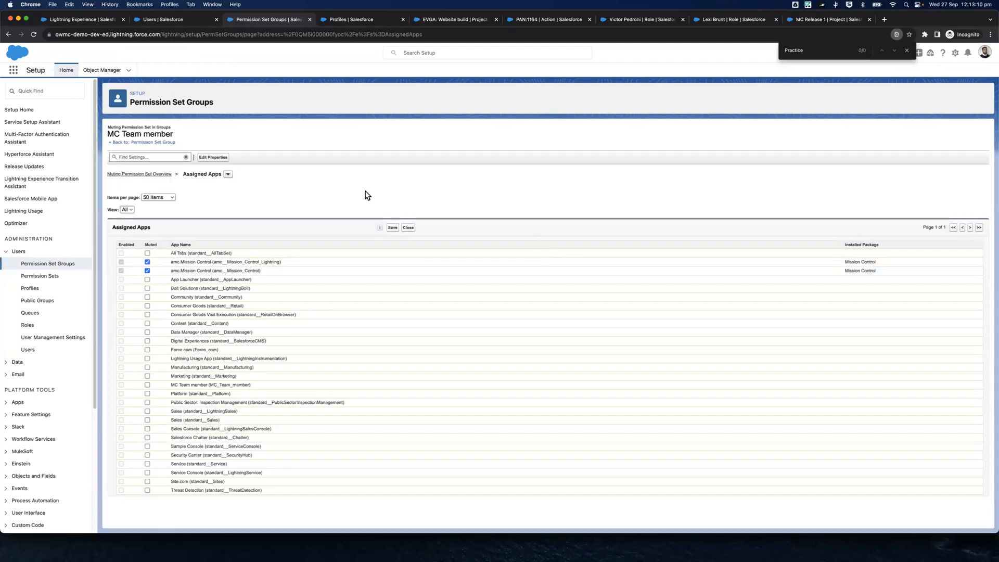
Log in again as the MC Standard User profile's user to check the MC Team member app, and log out
left_click(195, 21)
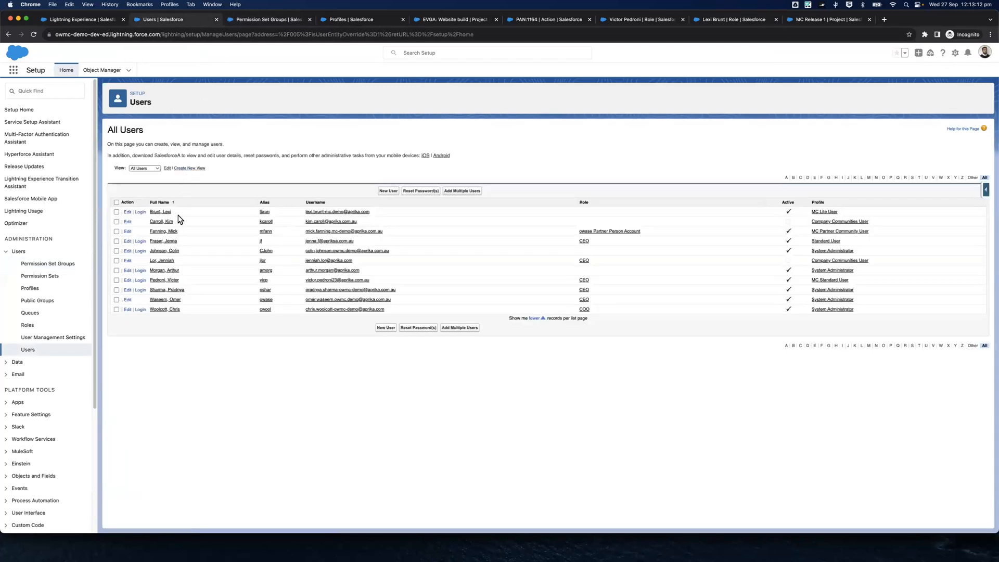
left_click(140, 281)
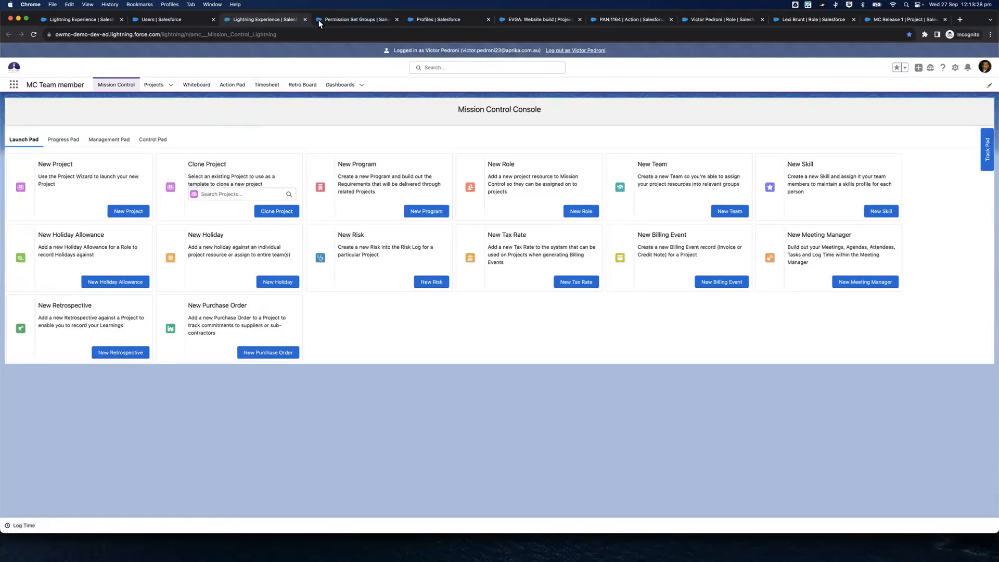
left_click(566, 50)
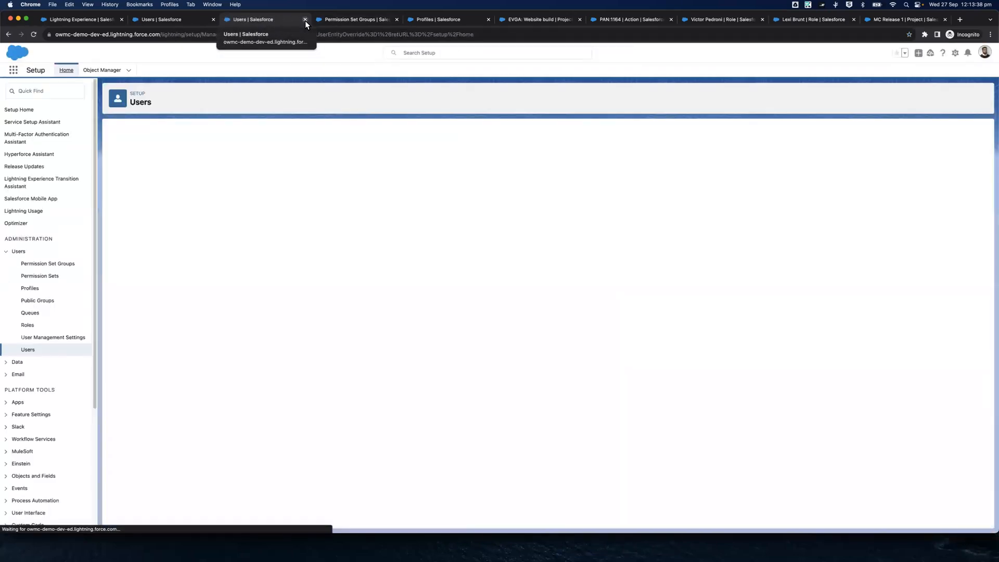
Edit the MC Standard User profile user's role, setting Console Default Tab to Launch Pad and turning off View Management Pad and View Control Pad
left_click(336, 19)
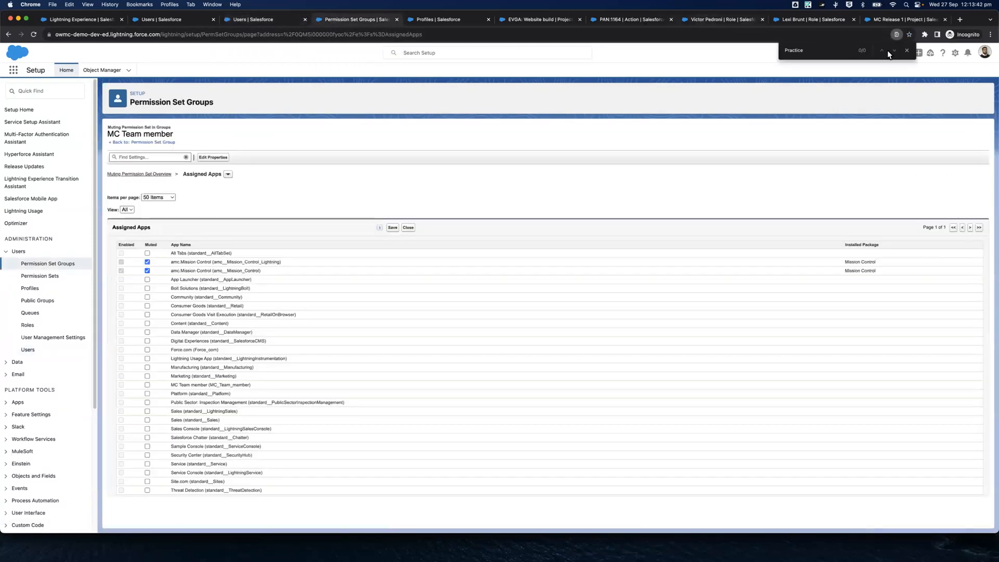
left_click(732, 21)
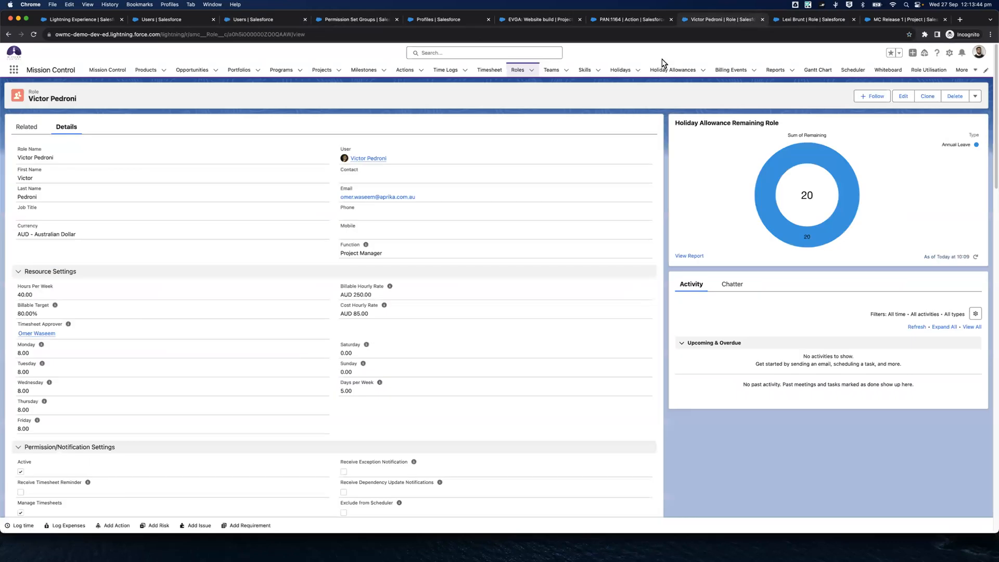
left_click(902, 97)
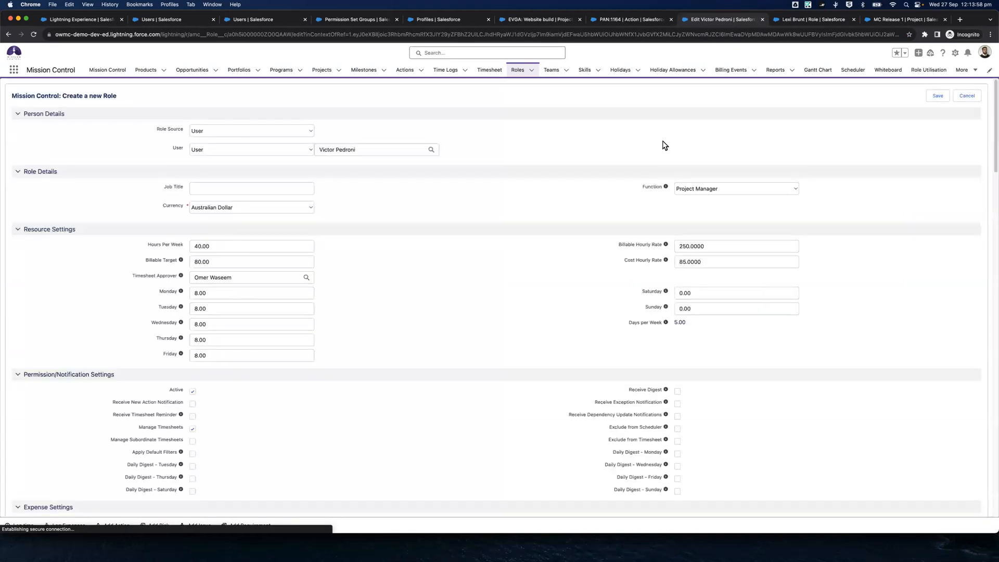
scroll(438, 281, "down", 3)
scroll(438, 281, "down", 3)
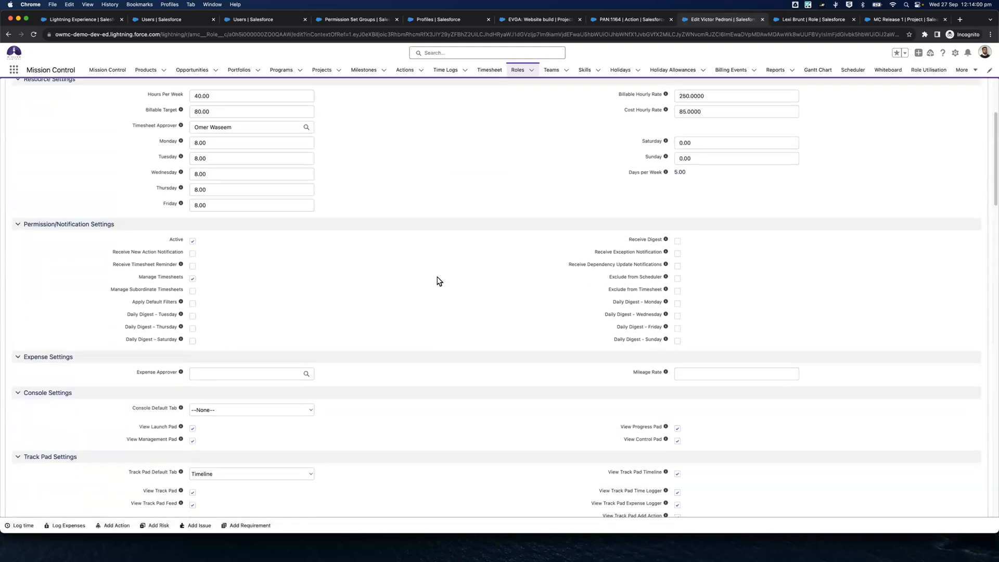
scroll(439, 281, "down", 5)
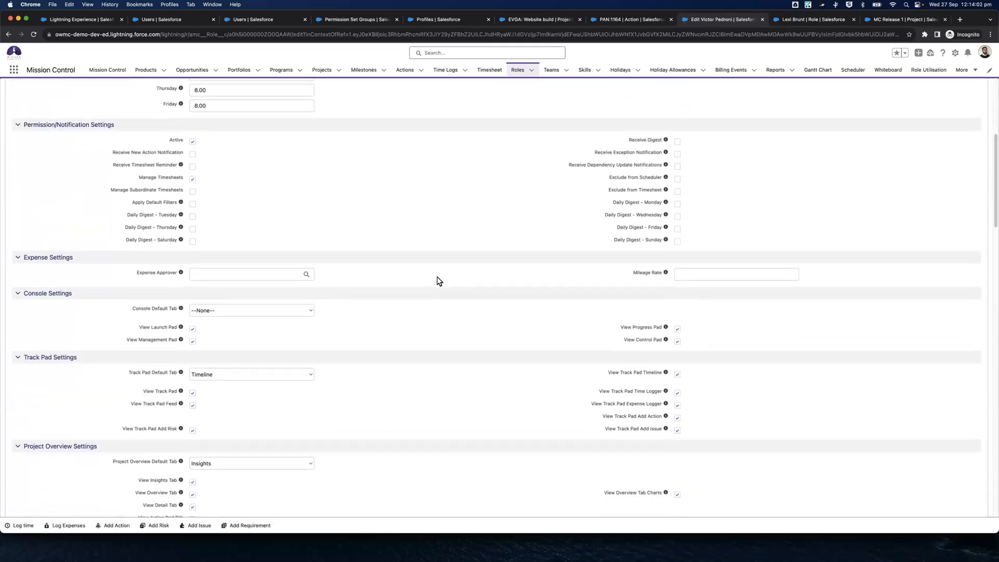
scroll(439, 281, "down", 2)
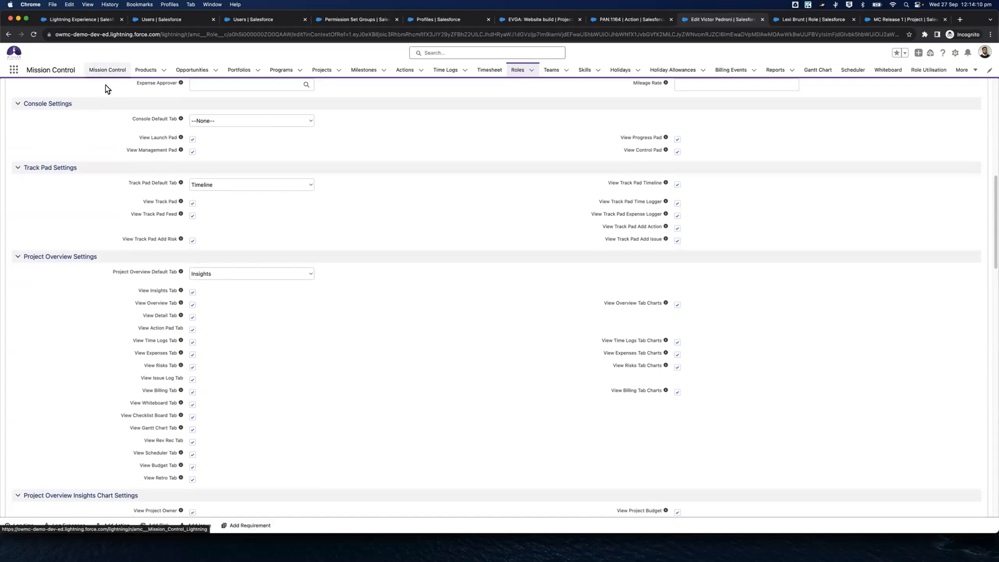
left_click(207, 125)
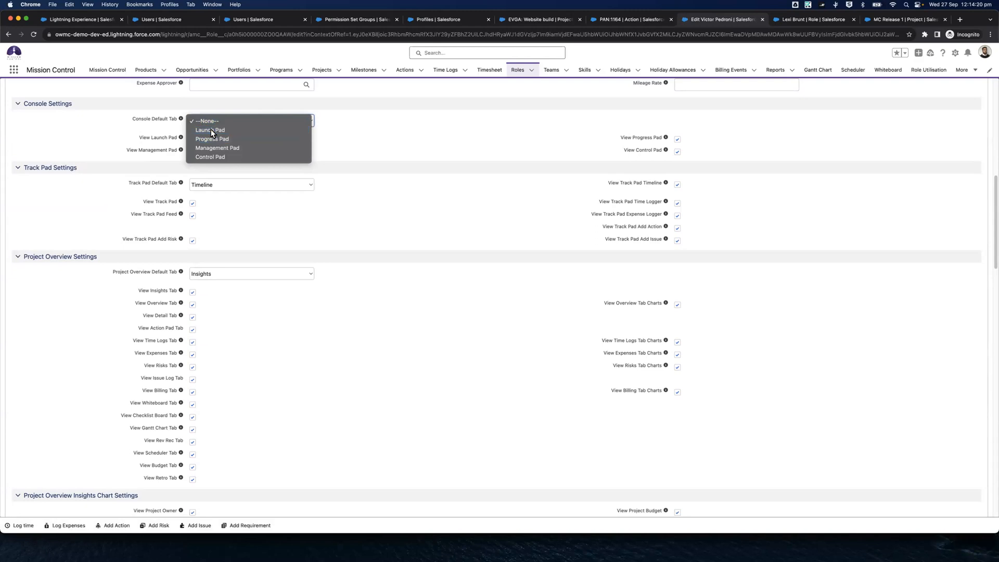
left_click(212, 131)
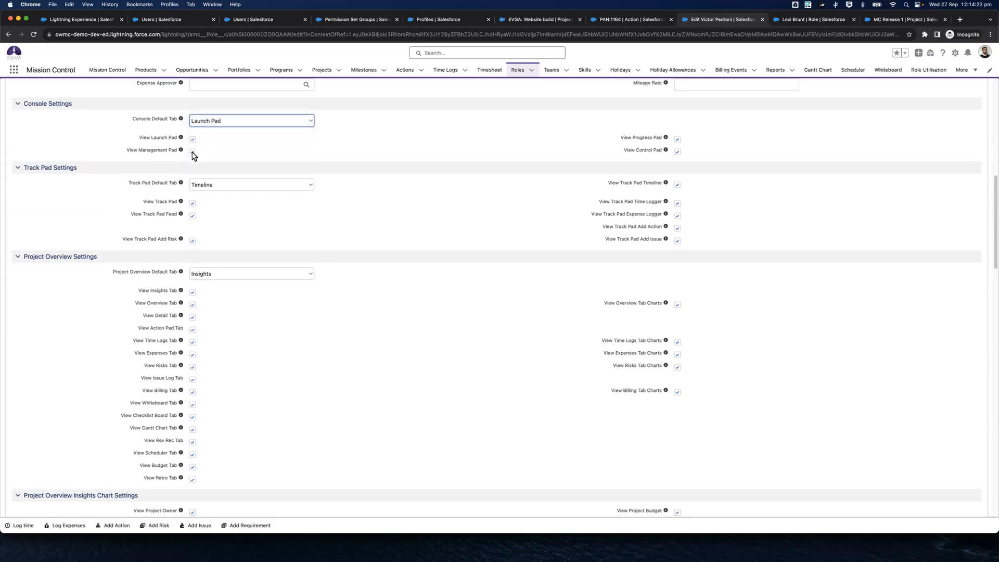
left_click(192, 153)
left_click(682, 152)
left_click(677, 151)
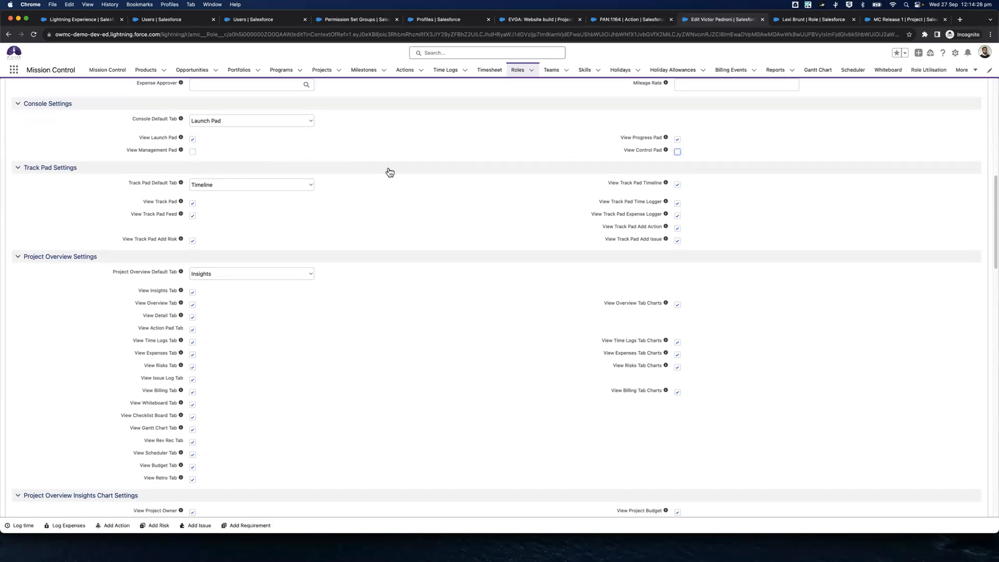
Compare the role's Project Overview Settings with the overview tabs of the EVGA: Website build project
scroll(390, 171, "down", 3)
scroll(389, 172, "down", 3)
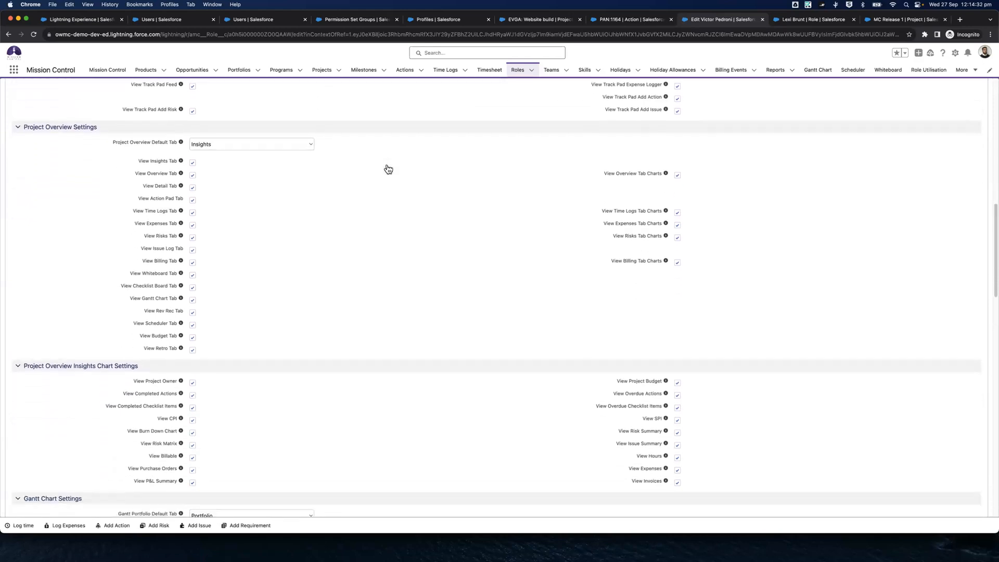
scroll(388, 170, "down", 2)
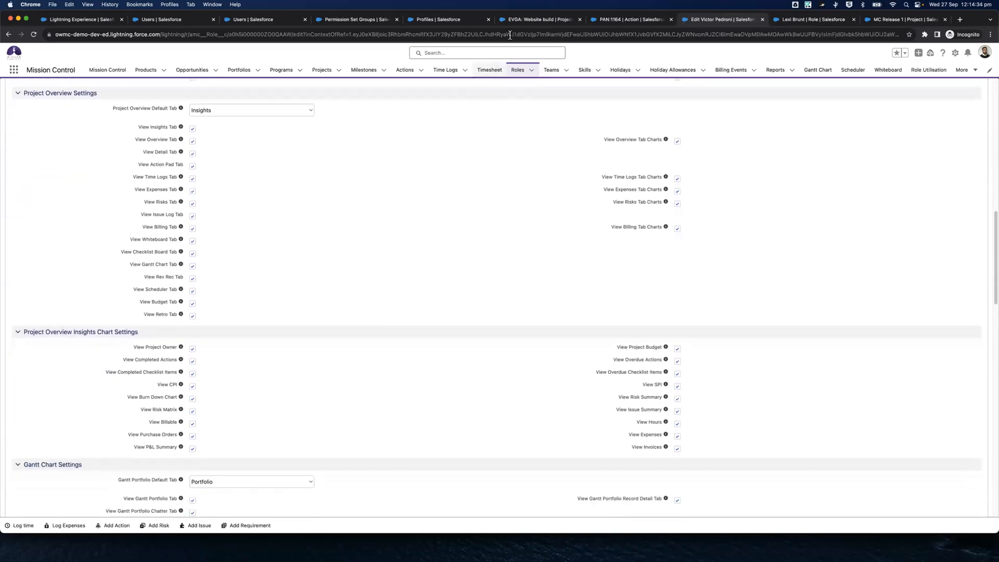
left_click(509, 23)
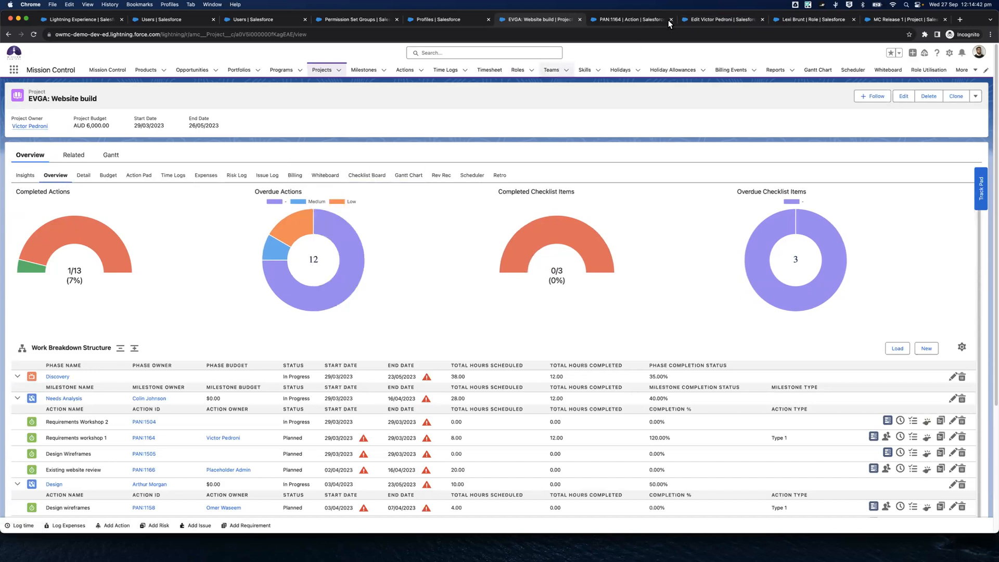
left_click(699, 19)
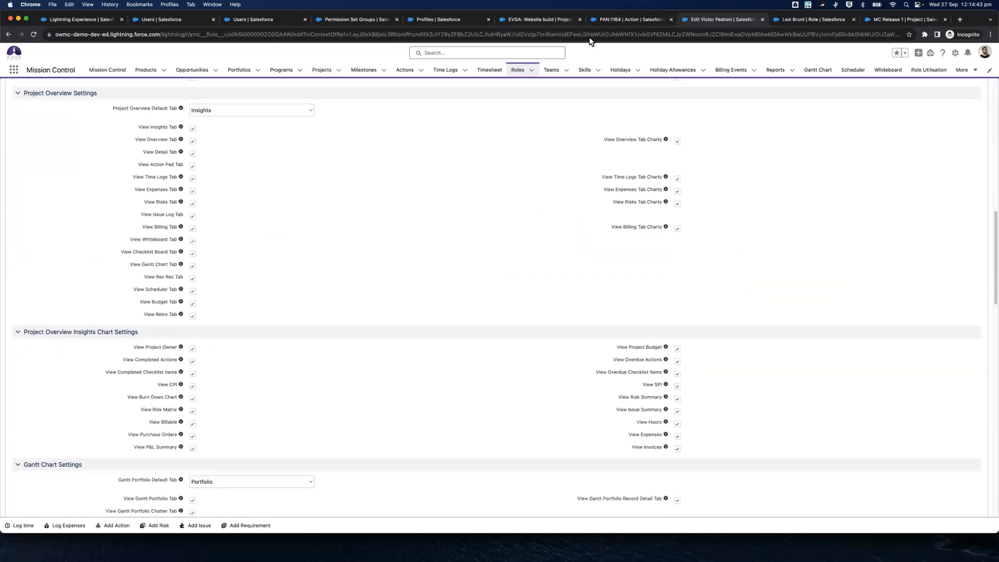
Turn off the Insights, Detail, Expenses, Billing, Rev Rec, Scheduler and Budget tabs in the role's Project Overview Settings and save
left_click(193, 129)
left_click(193, 192)
left_click(192, 294)
left_click(193, 305)
scroll(373, 292, "down", 5)
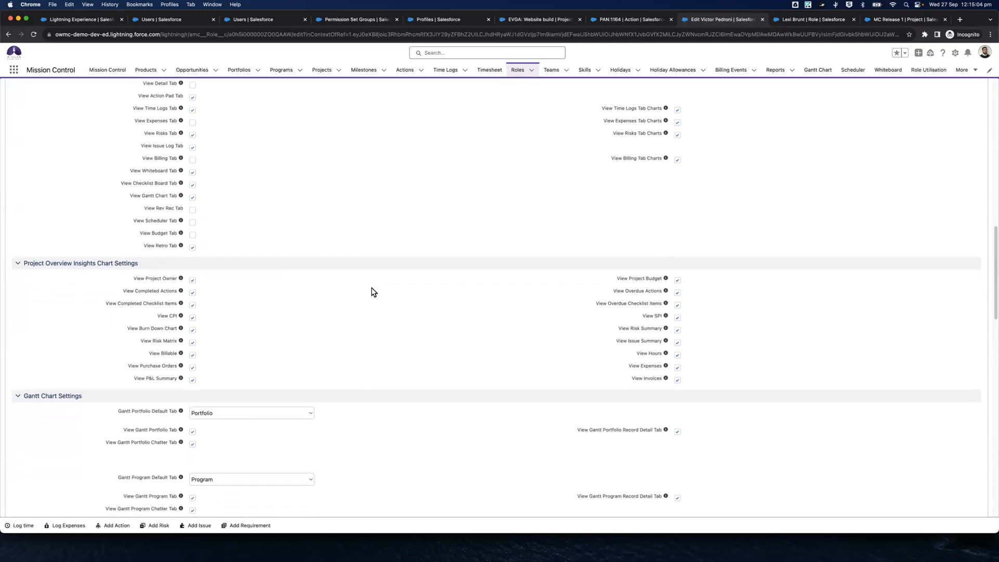
scroll(373, 292, "up", 5)
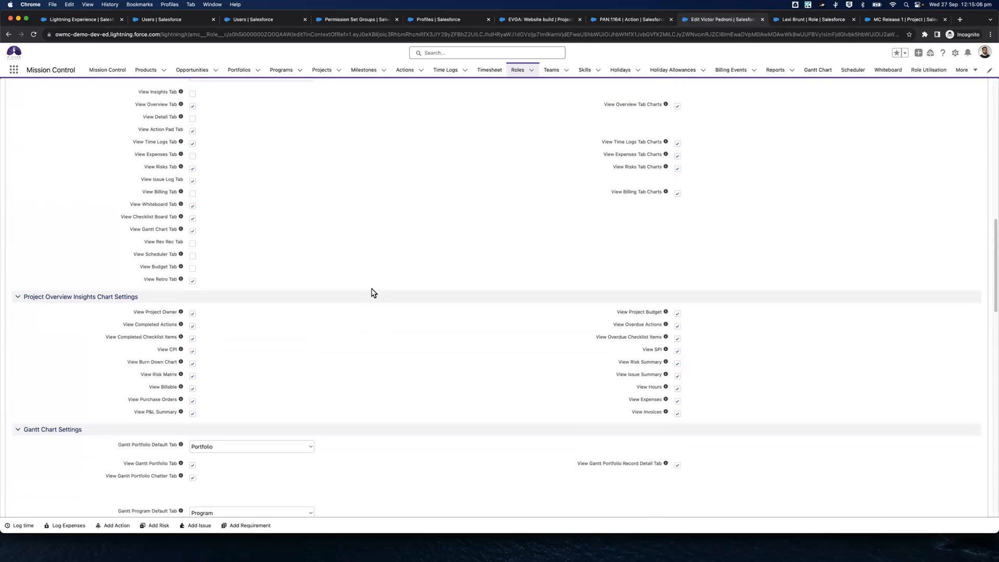
scroll(571, 266, "up", 10)
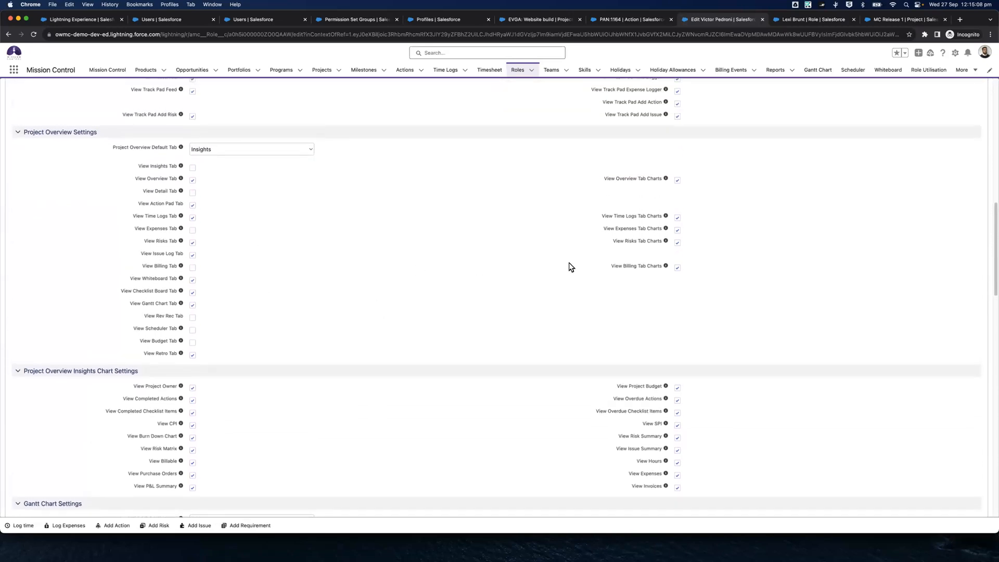
scroll(570, 266, "up", 3)
left_click(934, 97)
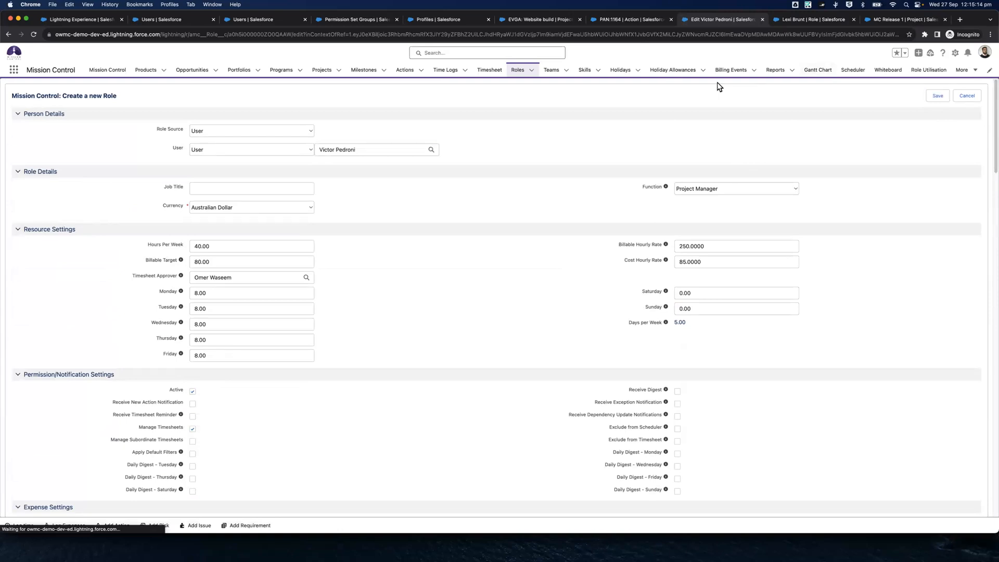
left_click(938, 95)
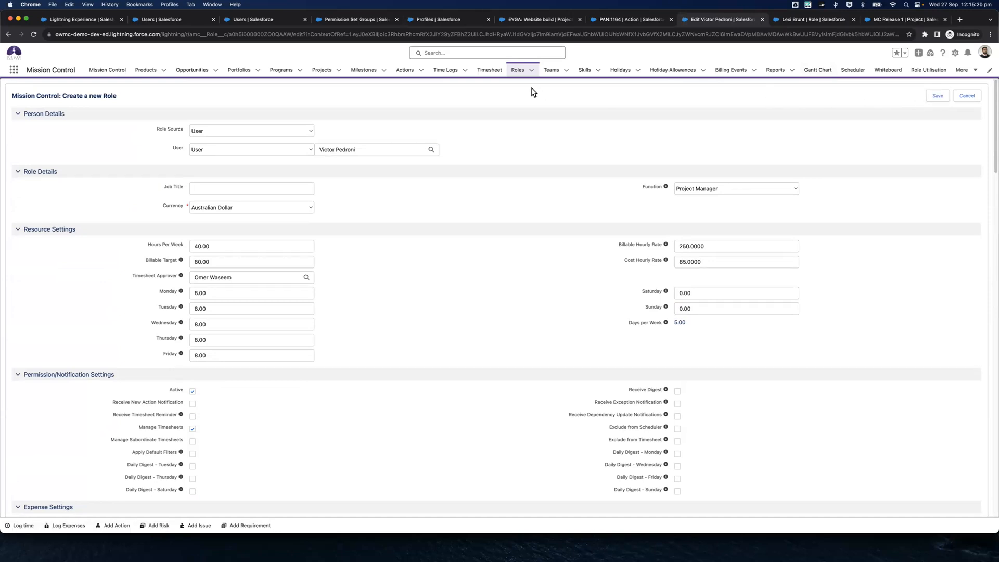
Reopen the same role for editing, check its Console and Project Overview settings, and cancel the edit
left_click(518, 72)
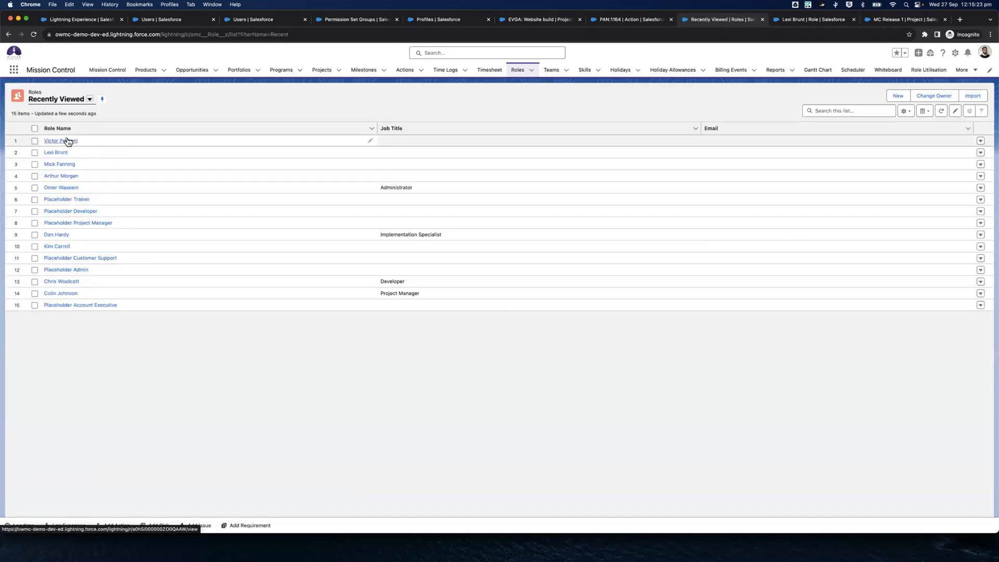
left_click(67, 141)
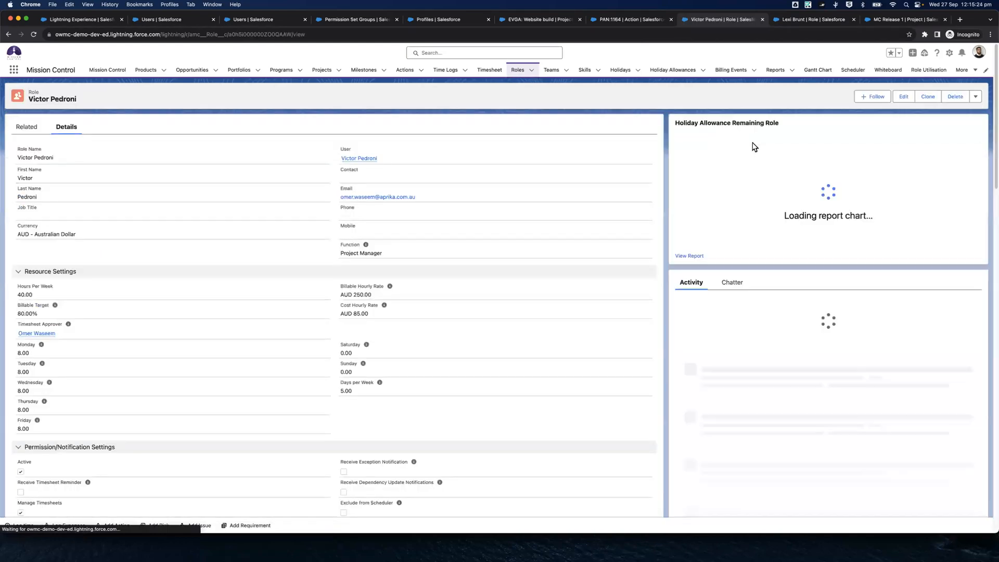
left_click(905, 98)
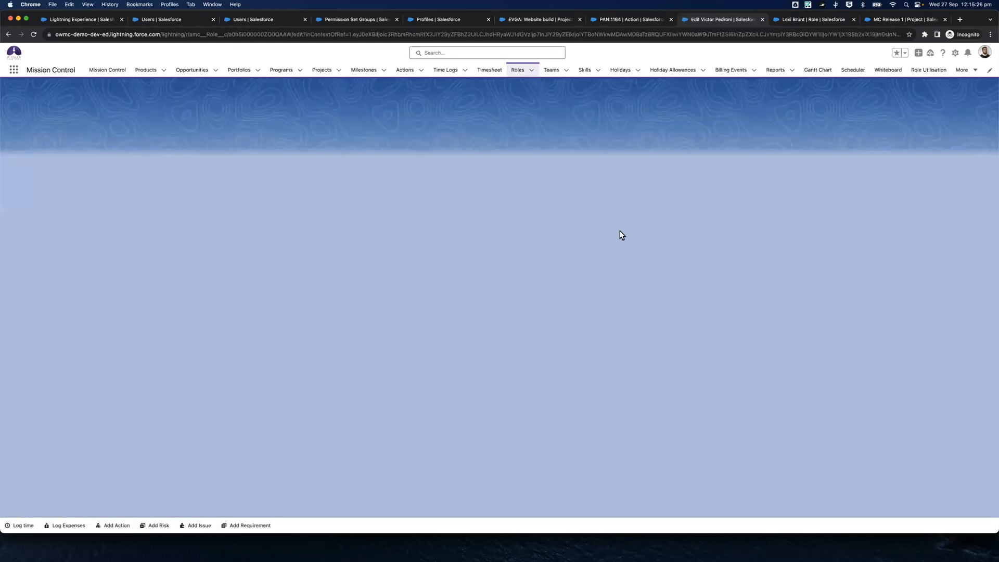
scroll(620, 231, "down", 15)
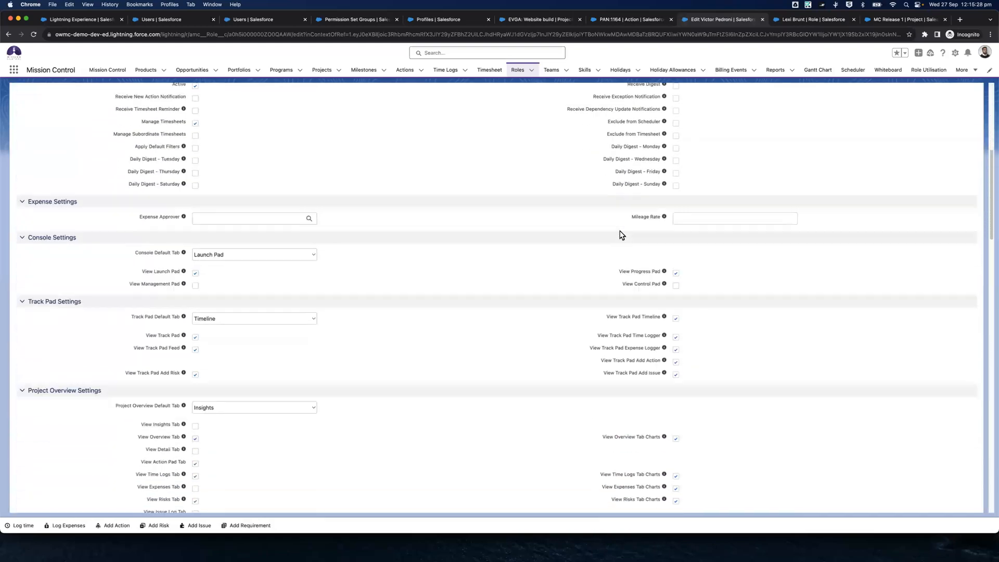
scroll(551, 265, "down", 2)
scroll(551, 265, "up", 3)
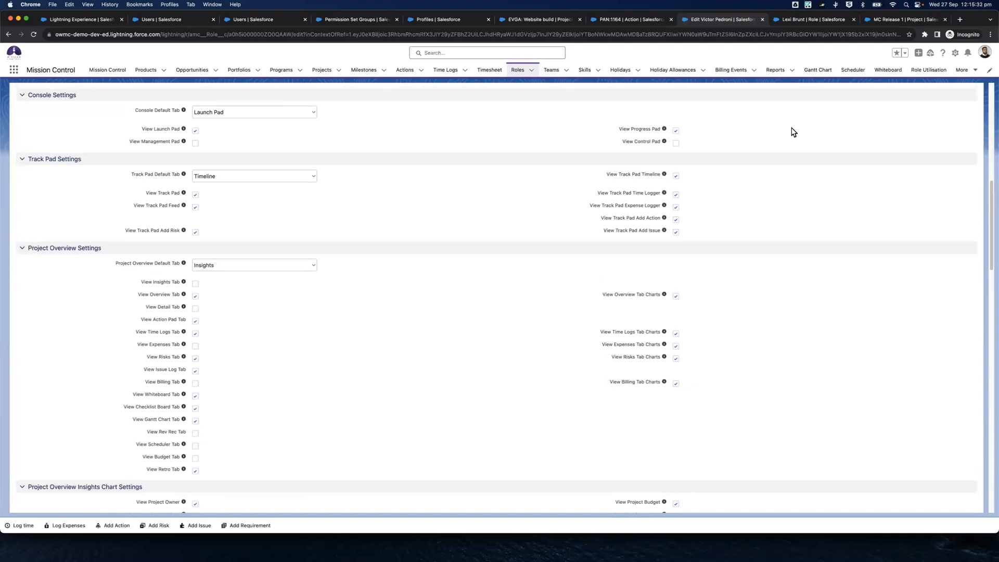
scroll(885, 133, "up", 10)
left_click(962, 100)
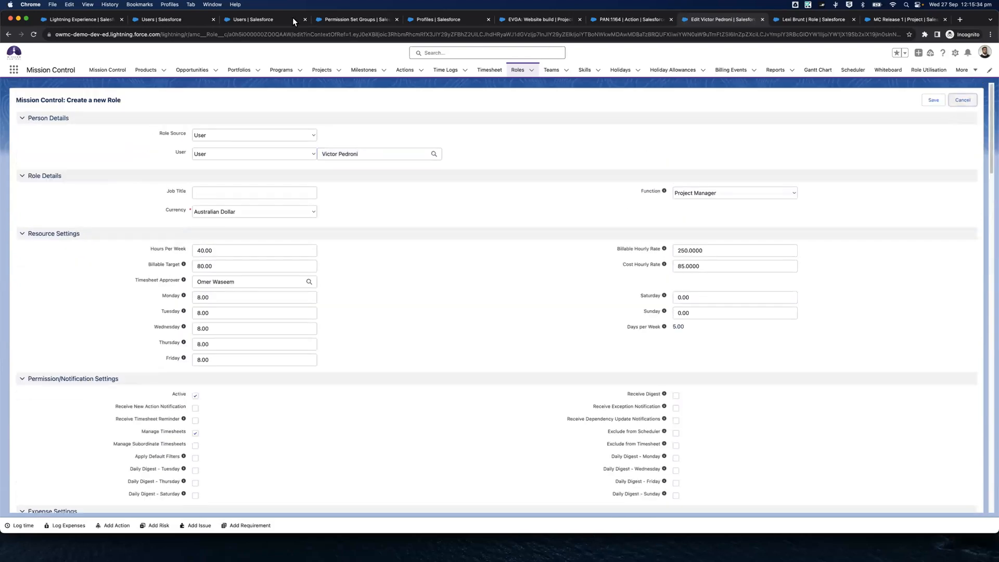
Log in as the MC Standard User profile's user from the Users list and close the leftover Users page
left_click(254, 19)
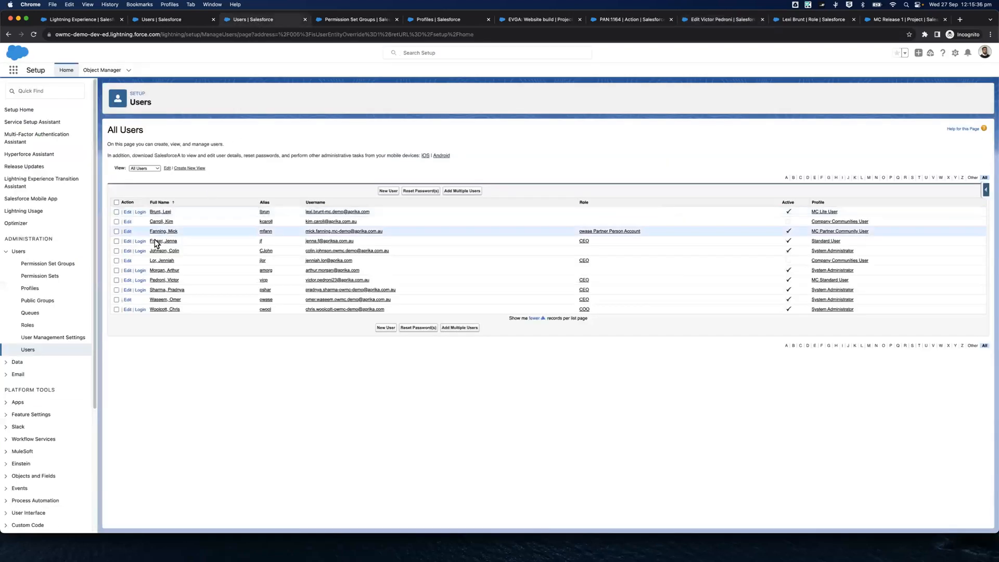
left_click(141, 286)
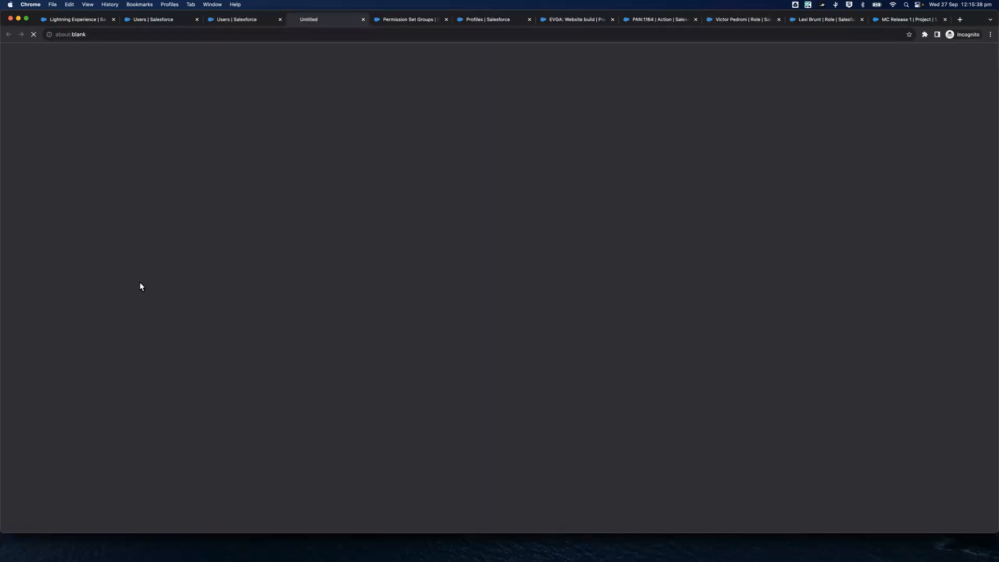
left_click(279, 22)
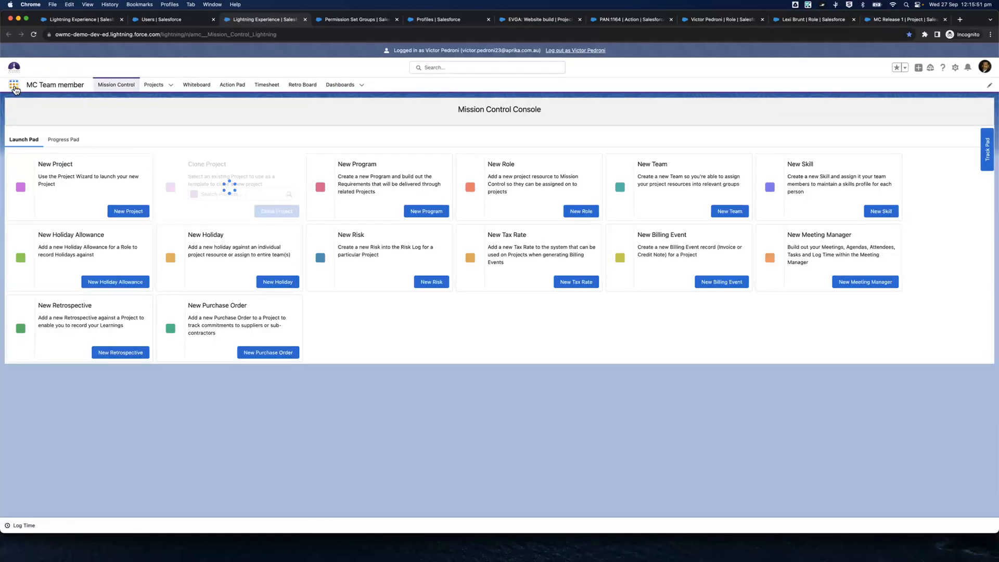
Search the user's available apps for "Mission", and view and minimise the Log Time form
left_click(15, 87)
type("Mission")
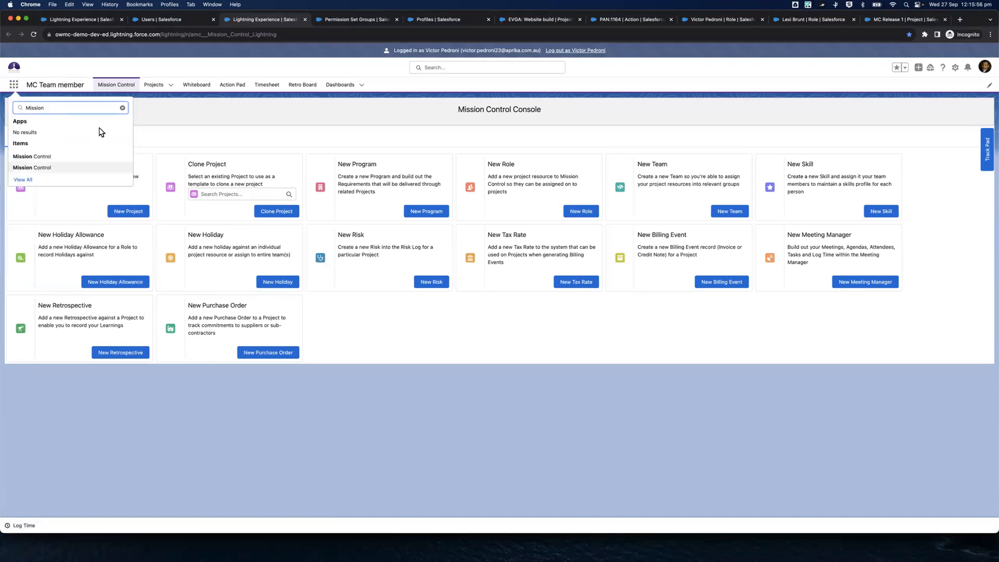
left_click(145, 101)
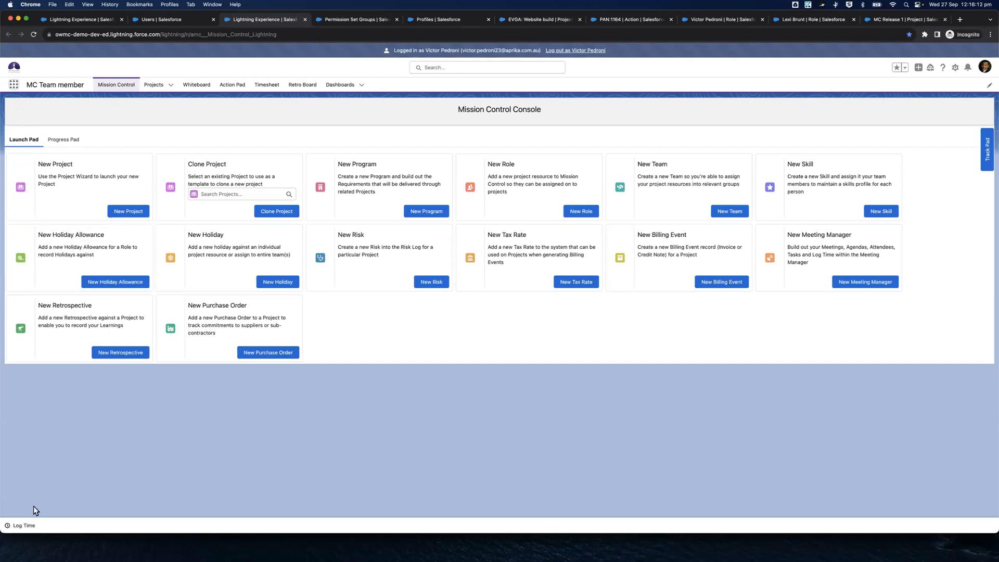
left_click(21, 527)
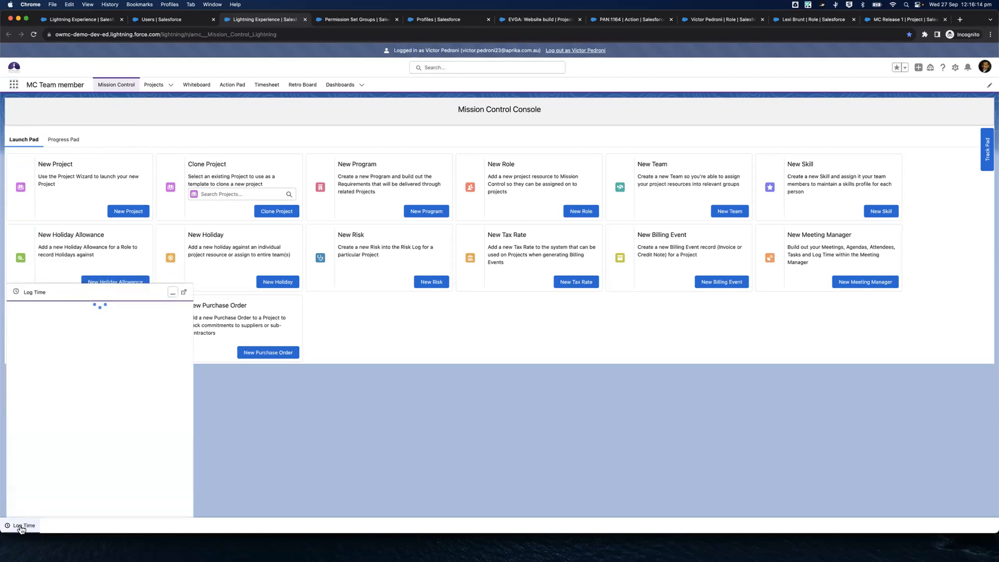
left_click(173, 293)
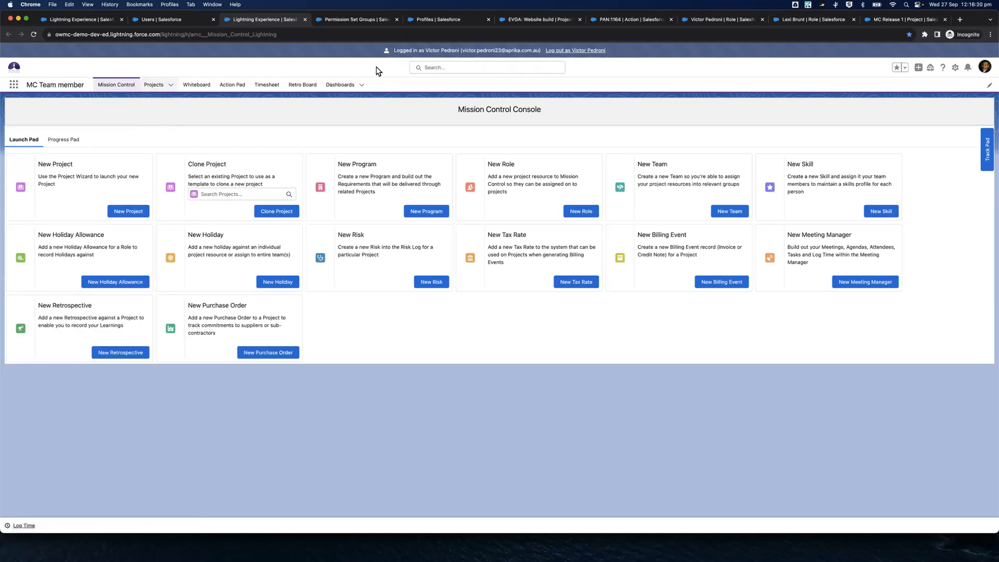
Review the details, financial information and action settings of the Requirements workshop 1 action, PAN:1164
left_click(617, 18)
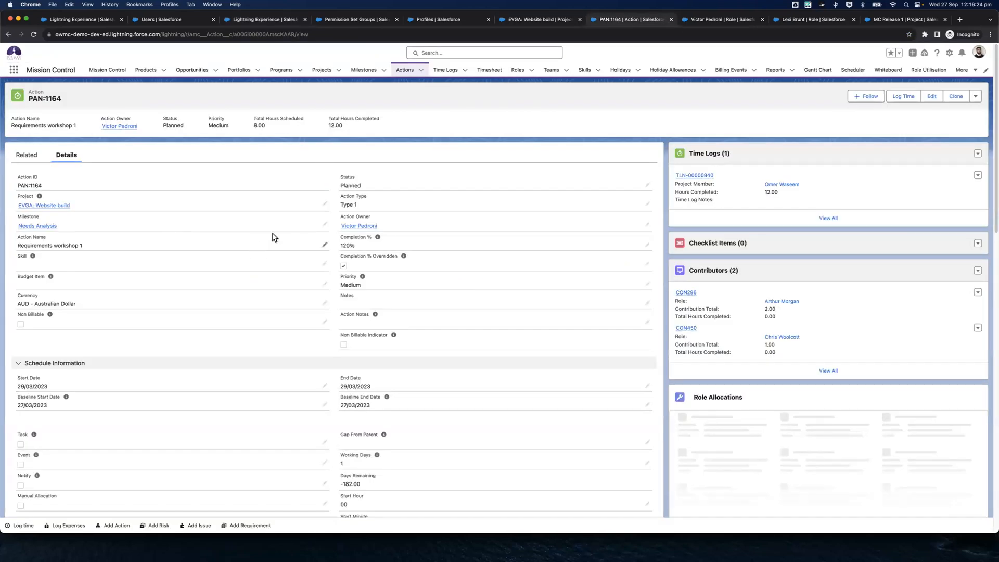
scroll(299, 374, "down", 2)
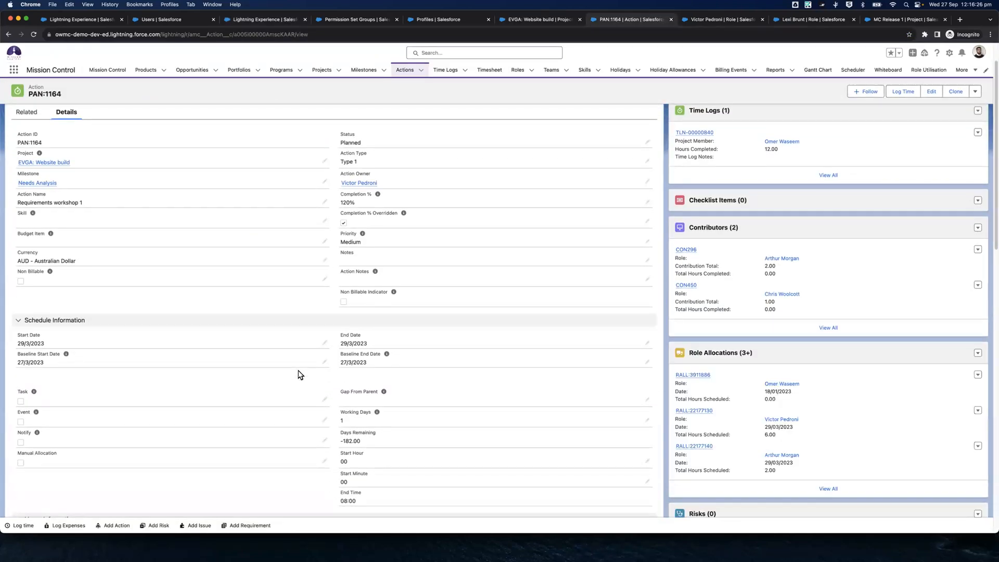
scroll(299, 375, "down", 10)
scroll(299, 374, "down", 5)
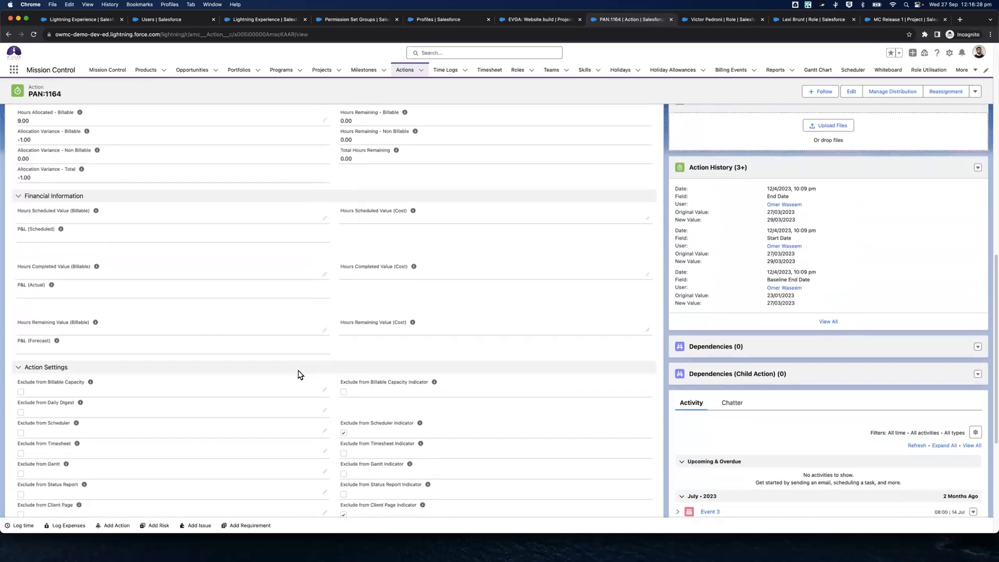
scroll(299, 374, "up", 15)
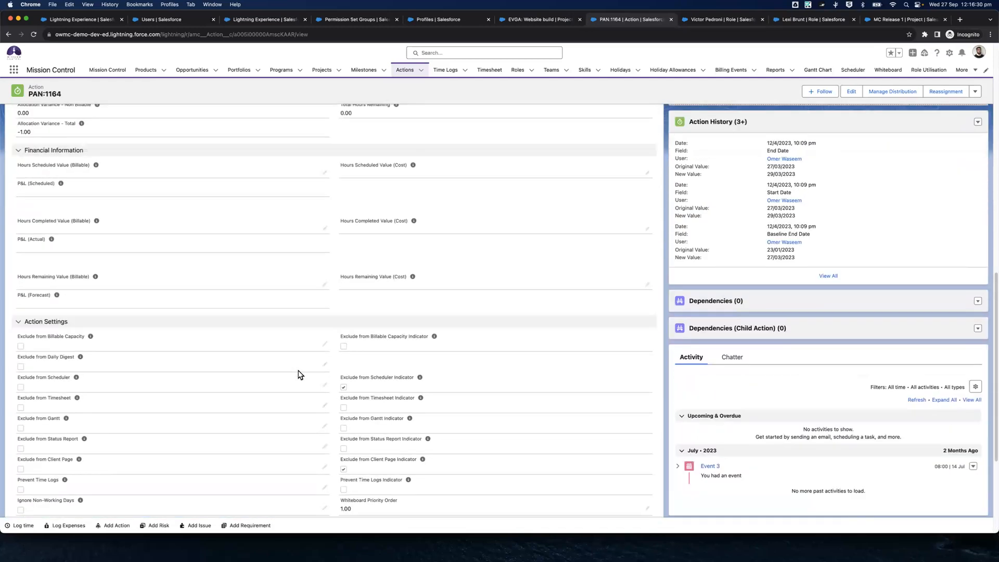
Review the schedule, hours and financial sections of the PAN:1164 action again
scroll(299, 375, "down", 10)
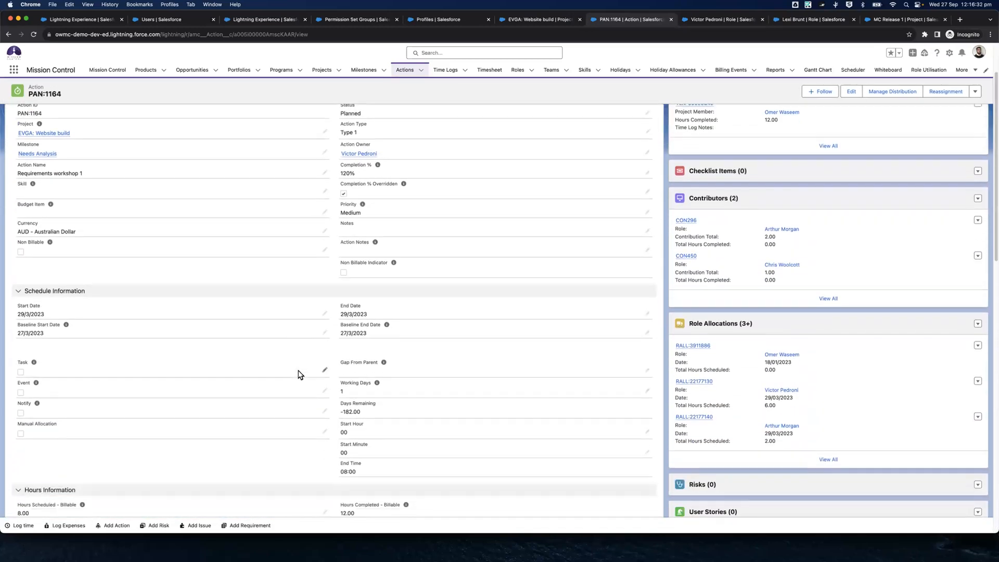
scroll(299, 374, "down", 3)
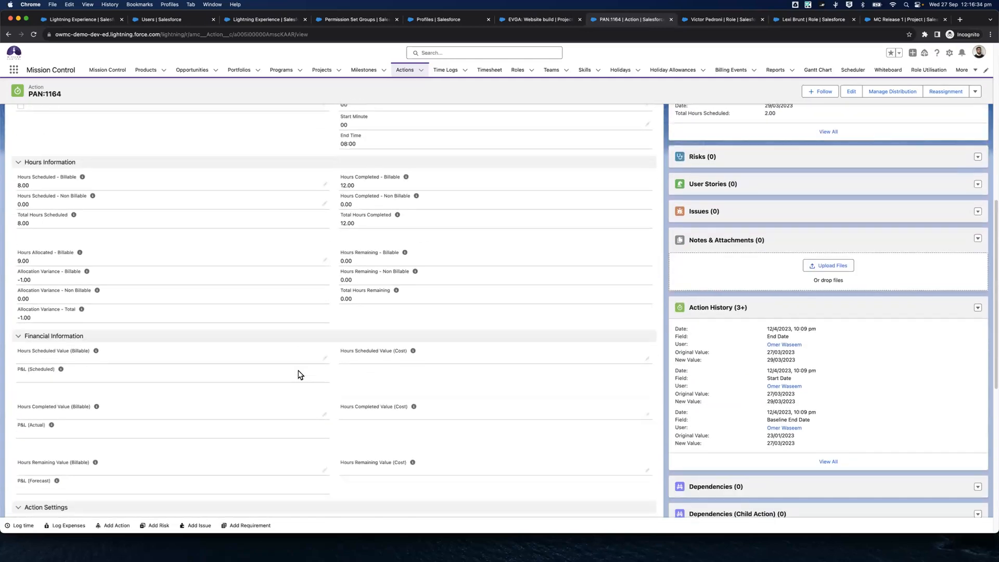
scroll(299, 375, "up", 13)
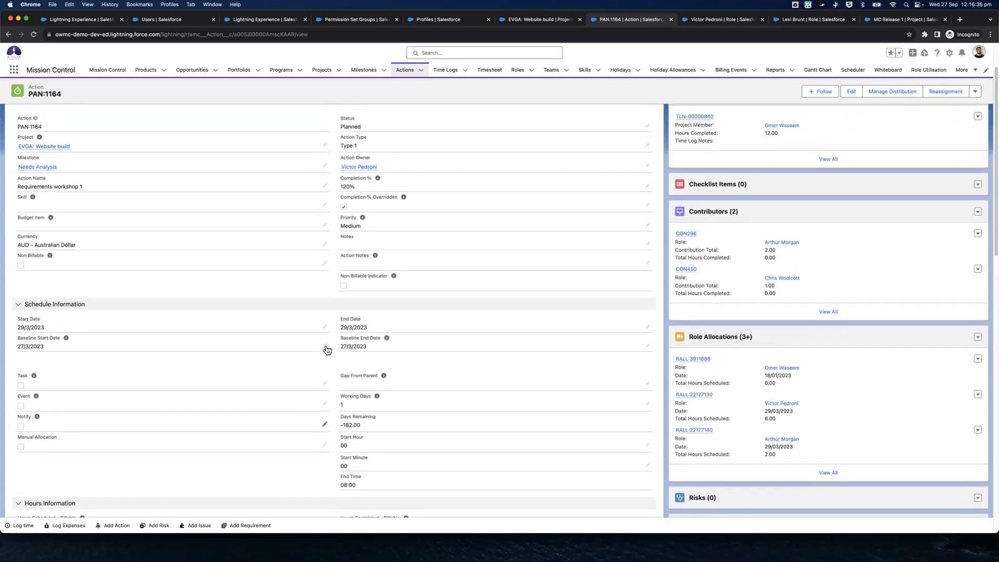
Return to the MC Team member app session and log out of the MC Standard User profile's user
left_click(353, 20)
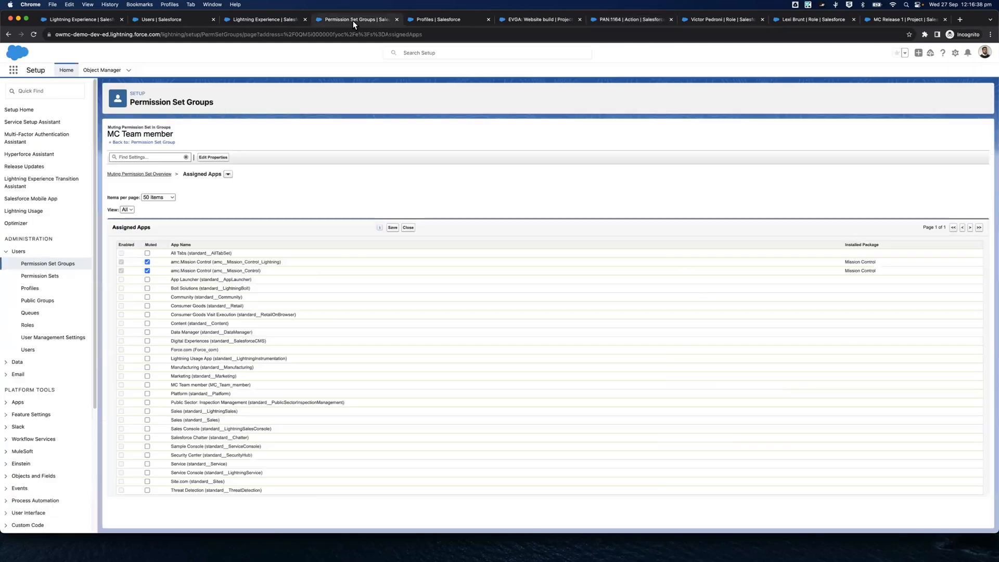
left_click(426, 21)
left_click(239, 21)
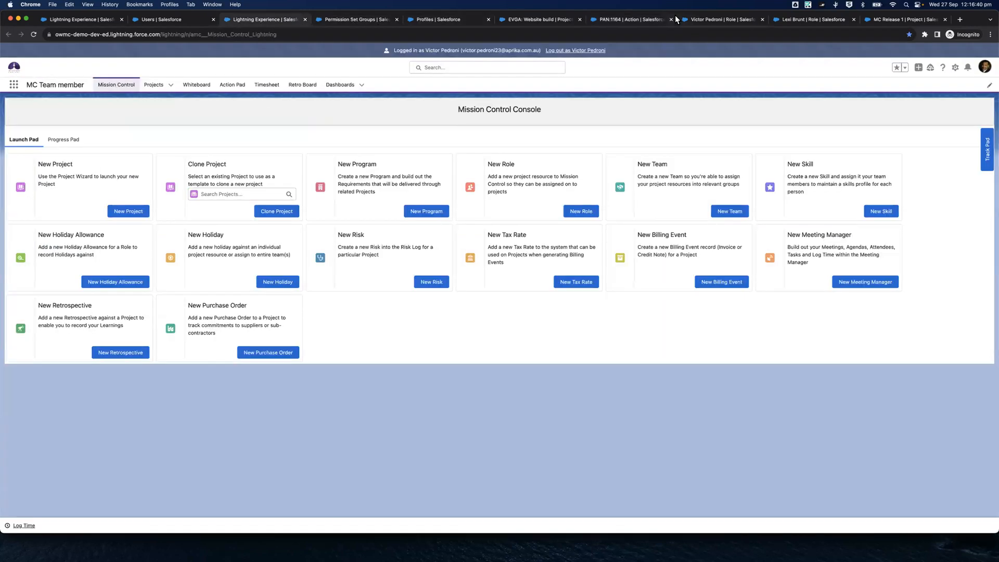
left_click(679, 19)
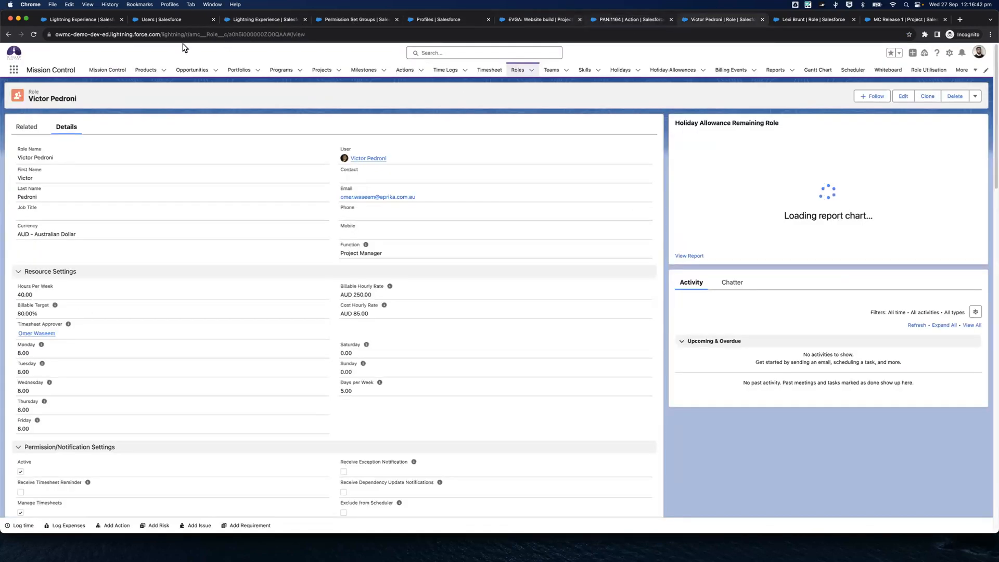
left_click(246, 22)
left_click(573, 50)
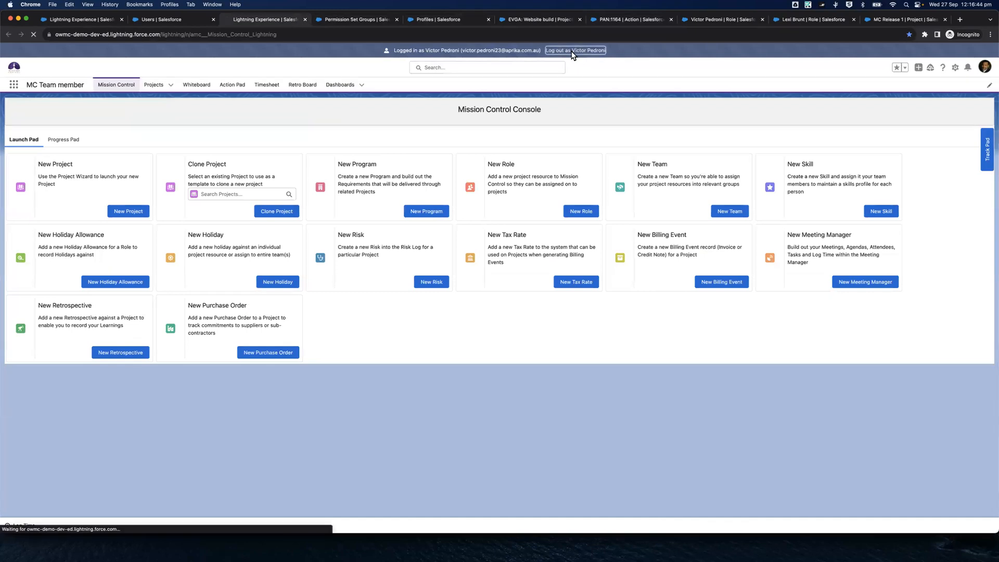
Close the old PAN:1164 page and reopen that action from the Work Breakdown Structure of the EVGA: Website build project
left_click(589, 19)
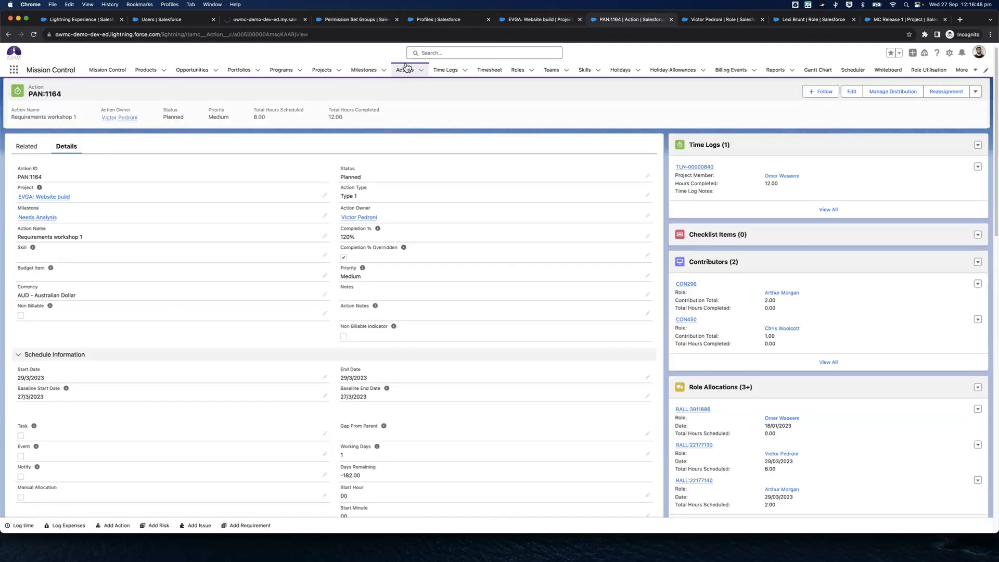
left_click(671, 19)
left_click(530, 19)
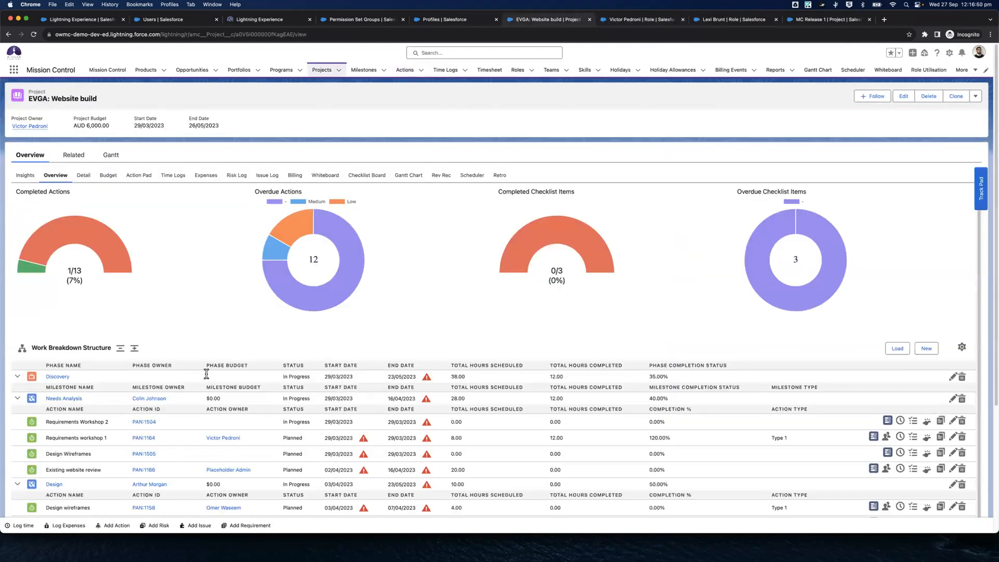
scroll(139, 402, "down", 2)
left_click(140, 404, "super")
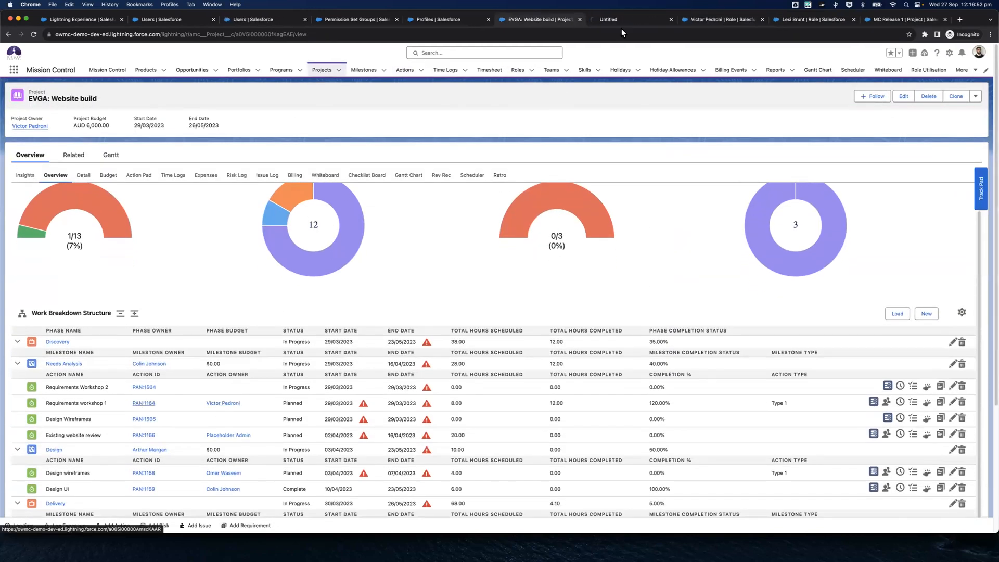
left_click(623, 19)
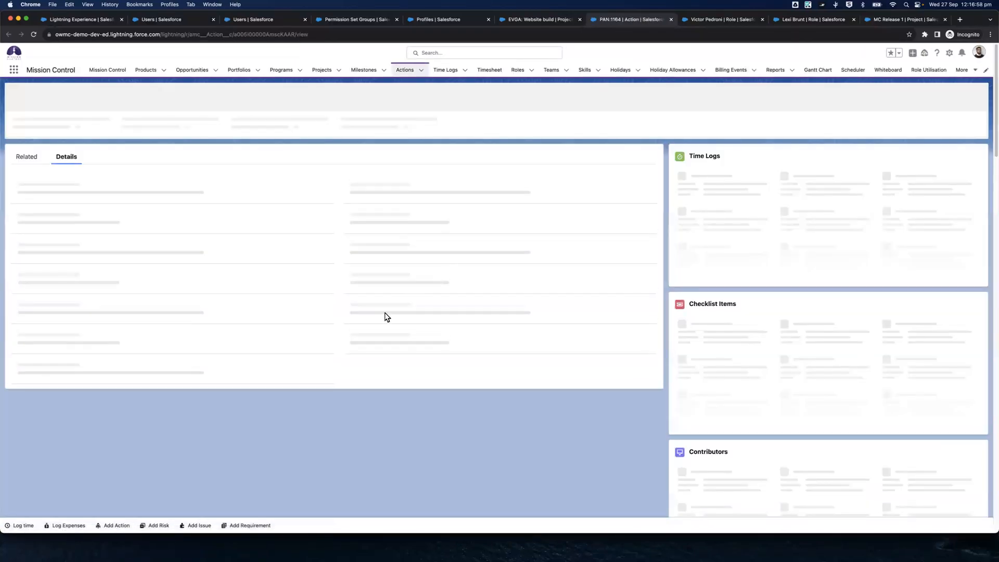
Examine the hours, financial information and action settings of PAN:1164 under the administrator login
scroll(382, 319, "down", 5)
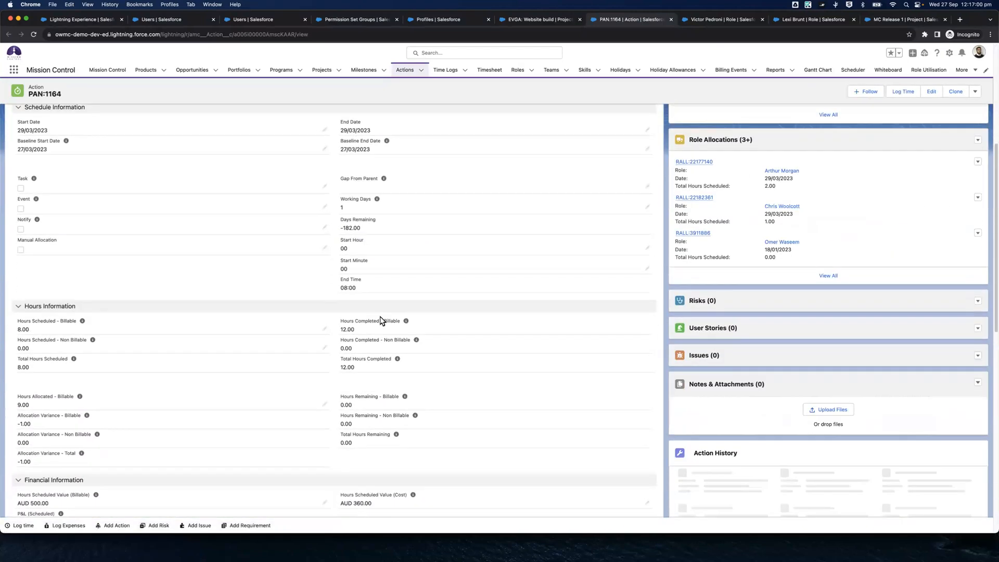
scroll(383, 318, "down", 6)
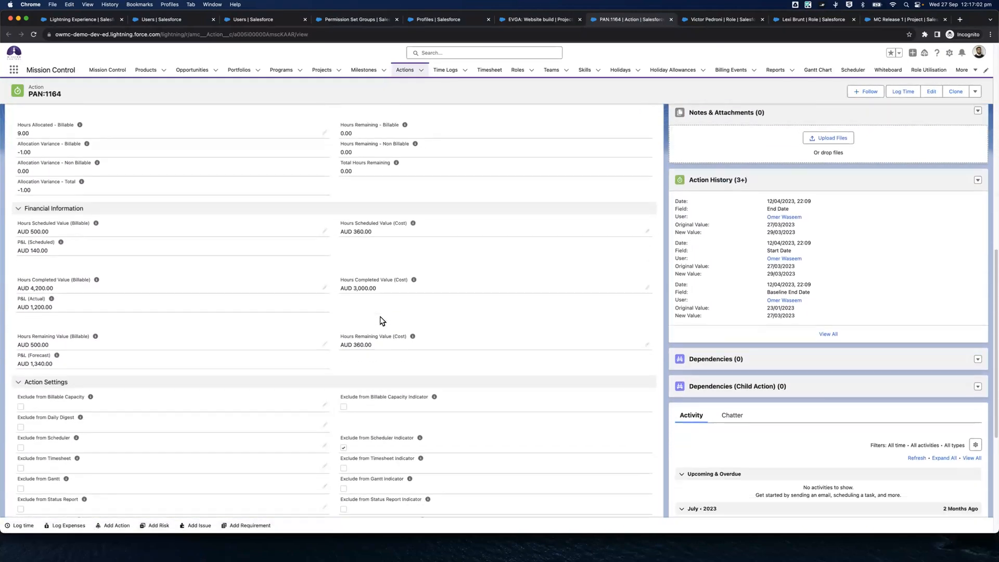
scroll(112, 188, "down", 1)
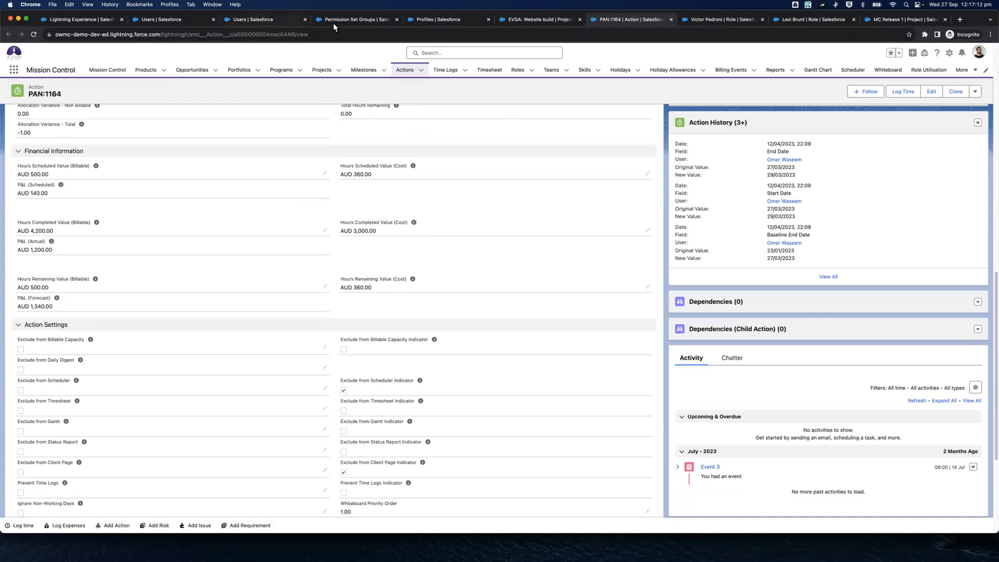
Log in as the MC Standard User profile's user from the Users list and open the PAN:1164 action in that session
left_click(242, 20)
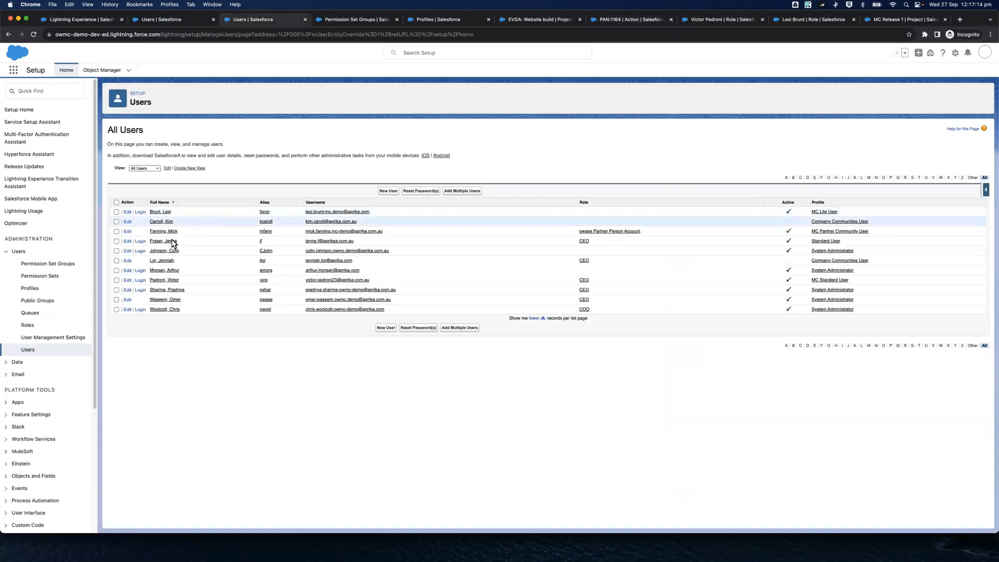
left_click(140, 285)
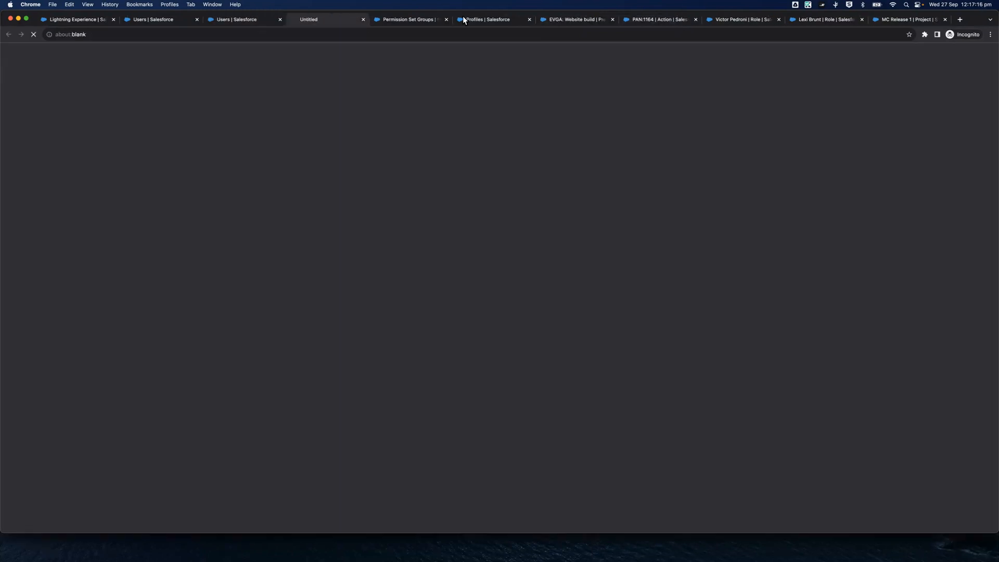
left_click_drag(341, 19, 578, 21)
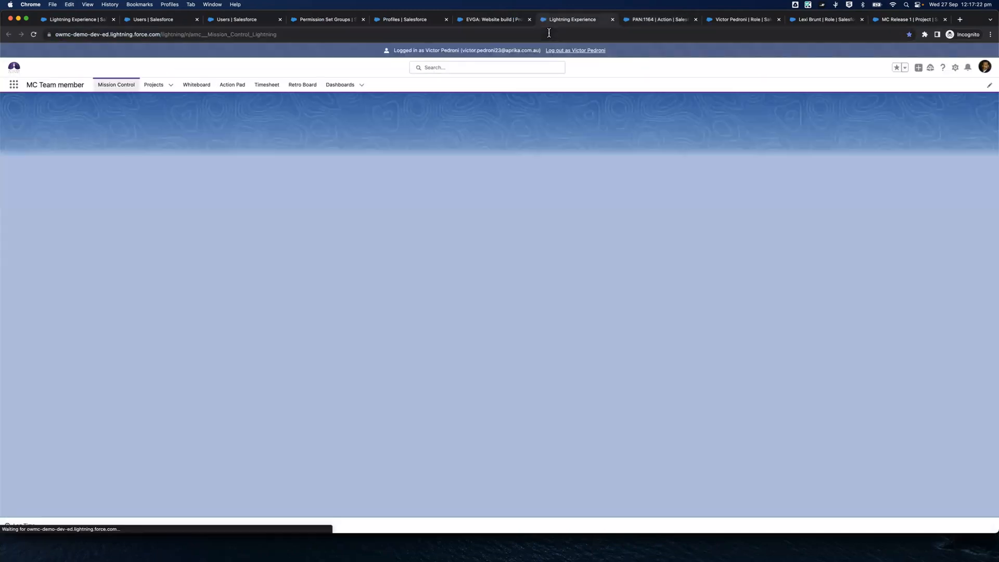
left_click(550, 33)
type("https://owmc-demo-dev-ed.lightning.force.com/lightning/r/amc__Action__c/a005i00000AmscKAAR/view")
key("Return")
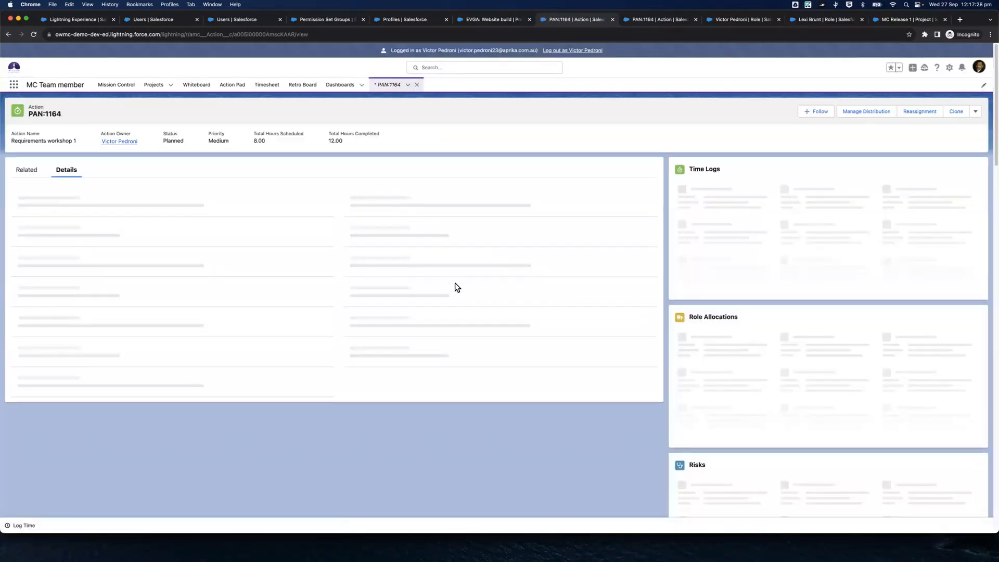
Compare the Financial Information section of PAN:1164 between the MC Standard User's session and the administrator's page
scroll(456, 287, "down", 3)
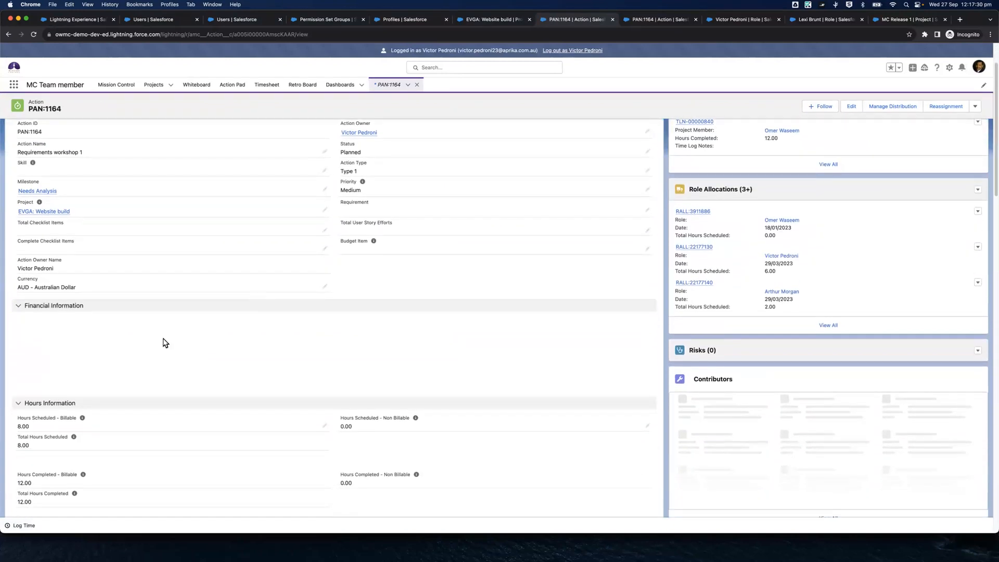
left_click(33, 308)
left_click(30, 310)
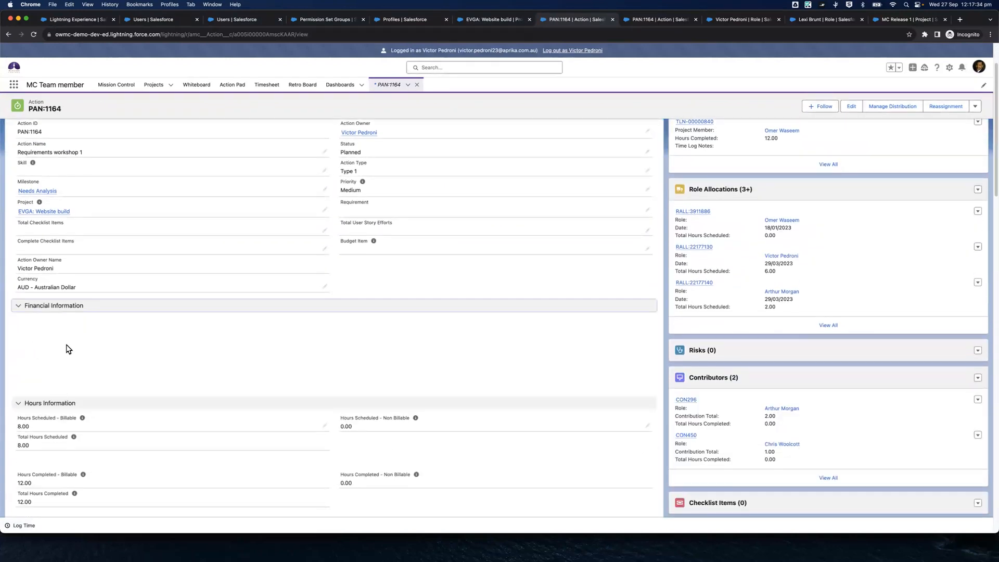
left_click(645, 21)
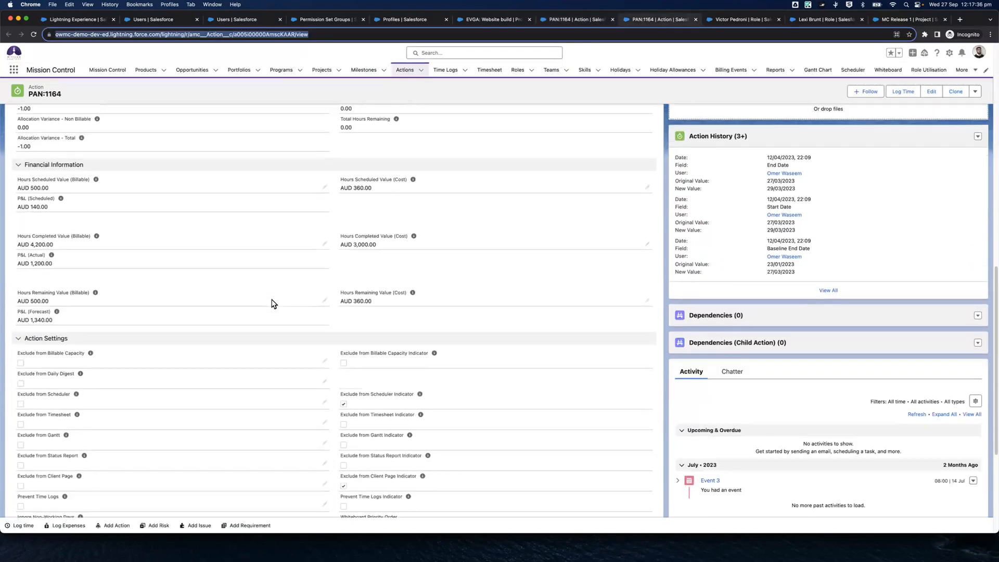
left_click(574, 18)
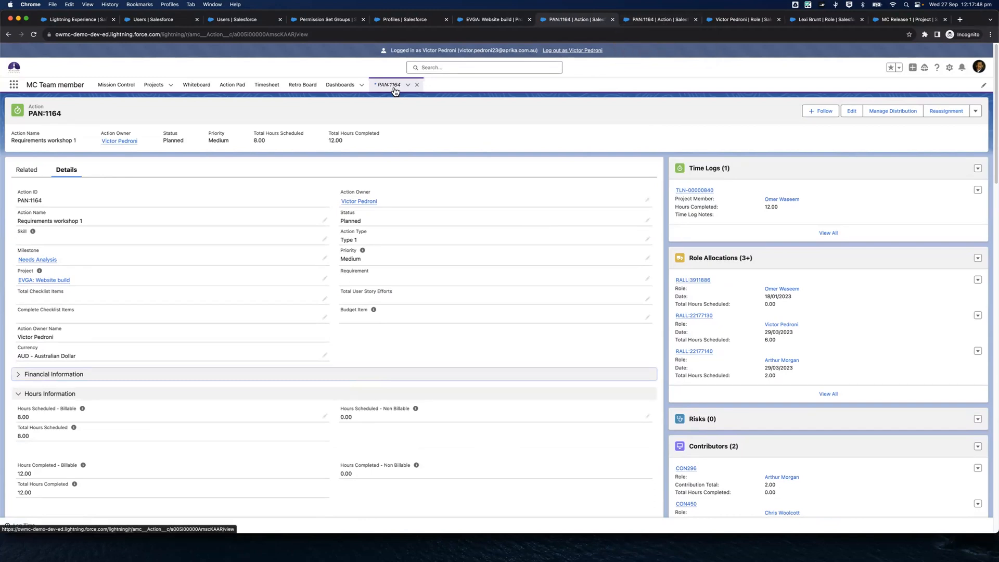
Go back to the muting permission set overview of the MC Team member group and close the Profiles page
left_click(295, 20)
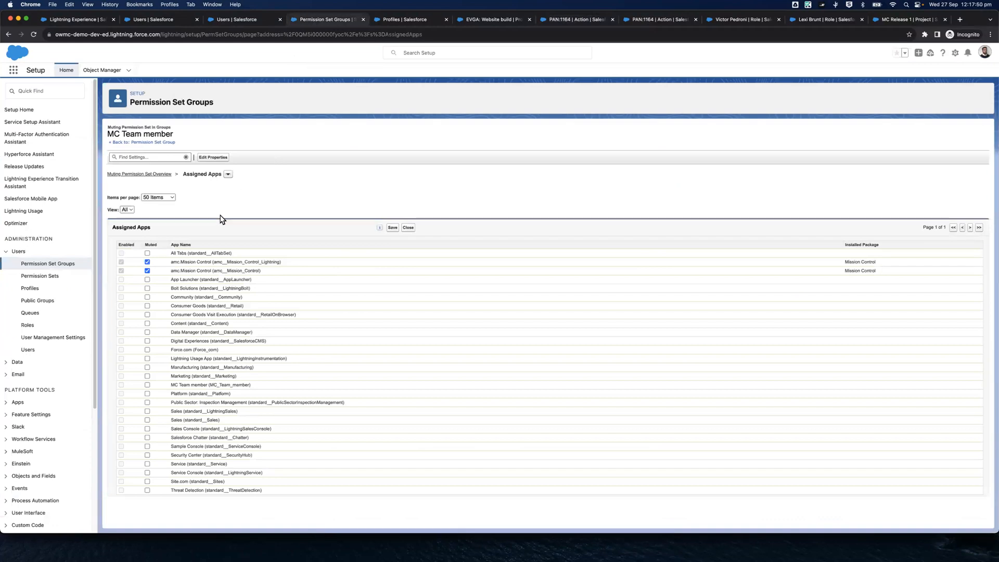
left_click(162, 175)
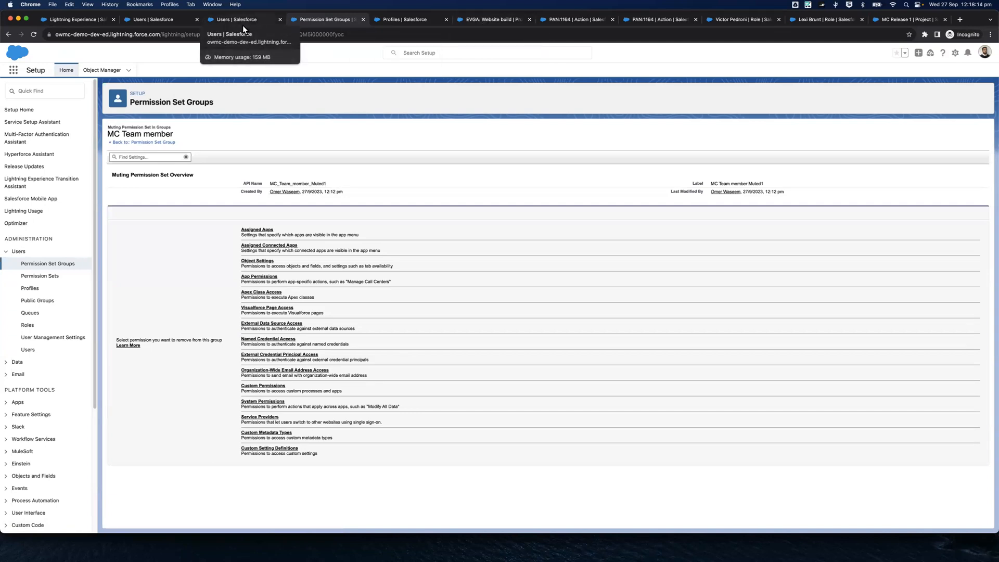
left_click(446, 20)
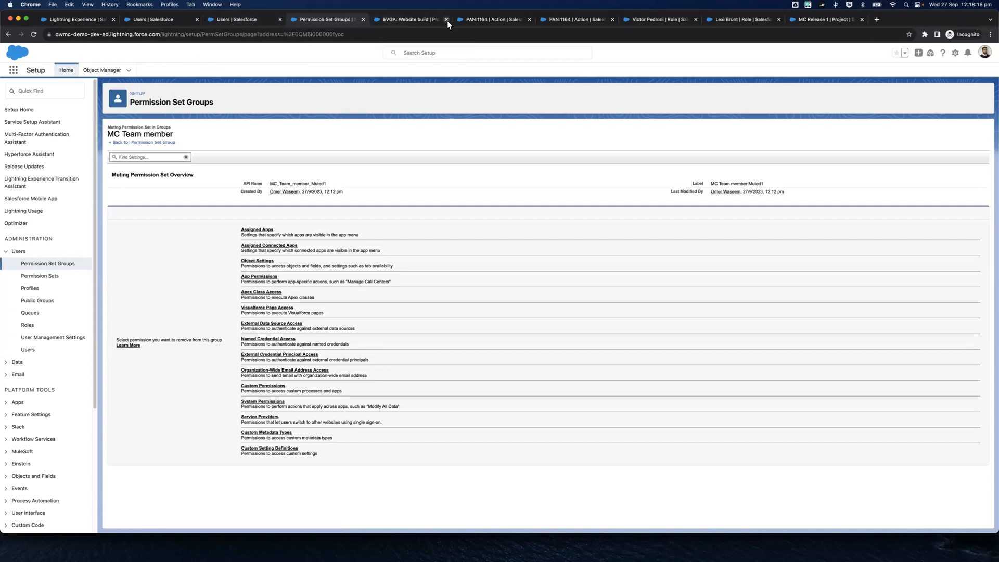
Reload the Users page and close the duplicate Users page
left_click(259, 21)
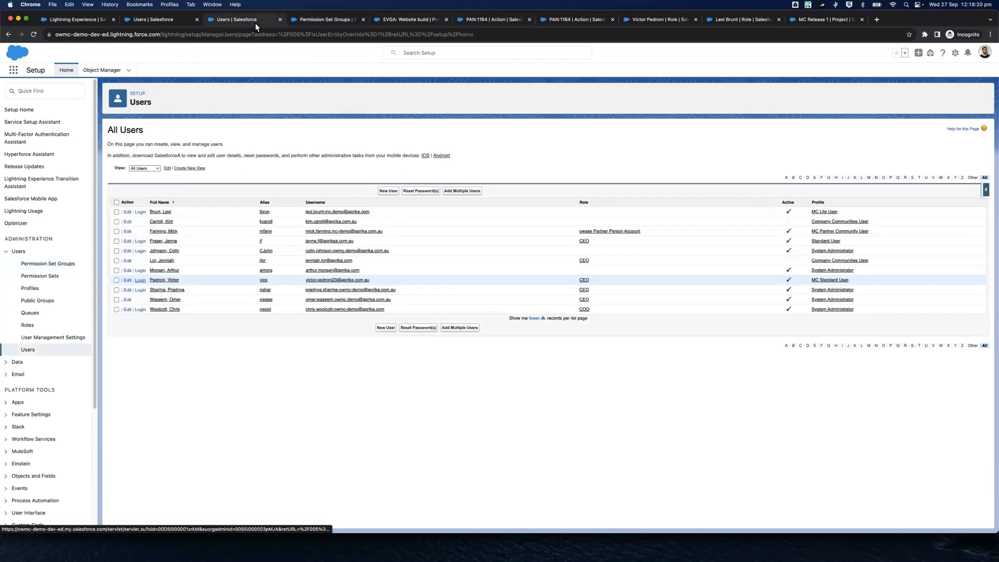
left_click(36, 35)
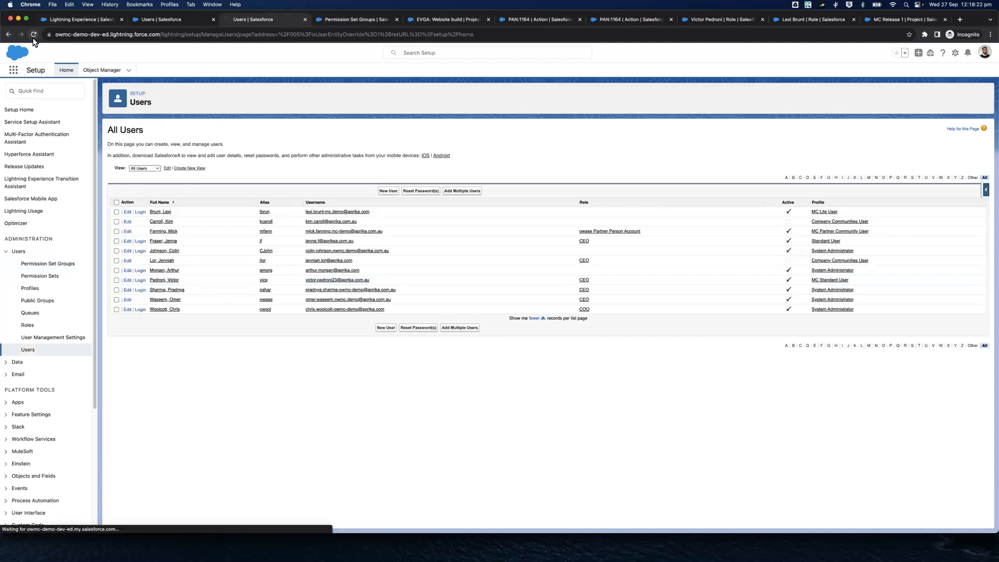
left_click(213, 19)
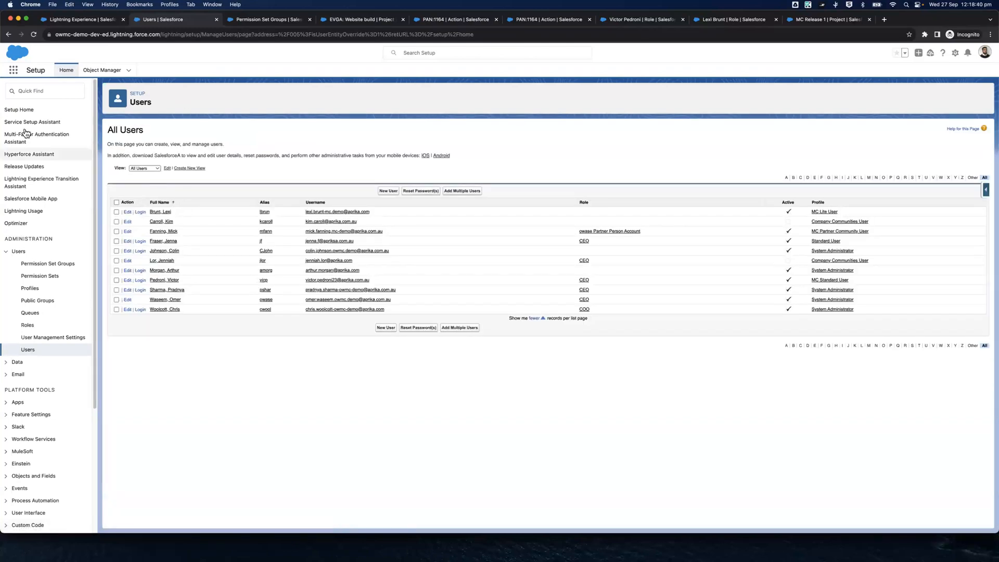
Search Setup for "App Mana", open App Manager and start cloning the MC Team member Lightning app
left_click(43, 90)
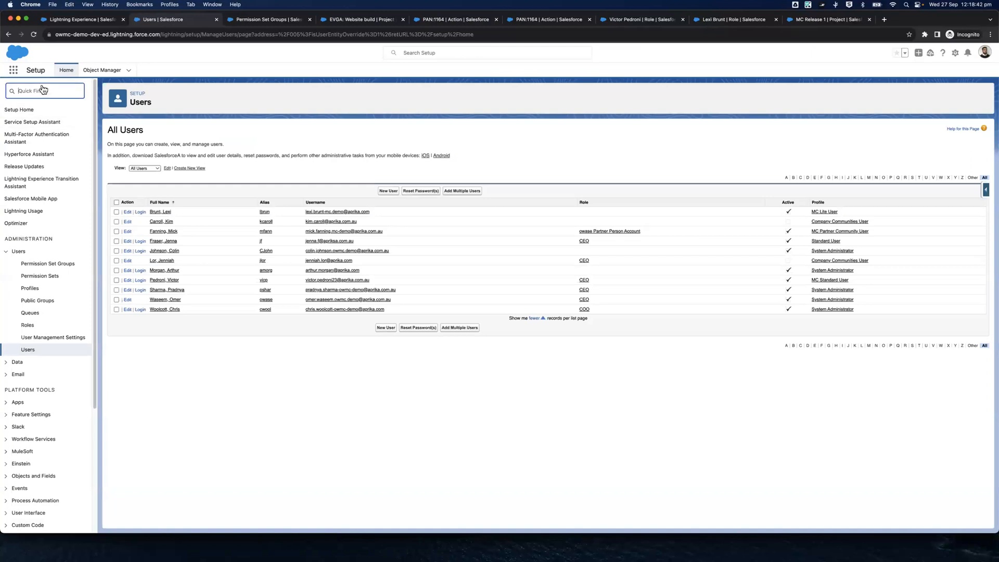
type("App Mana")
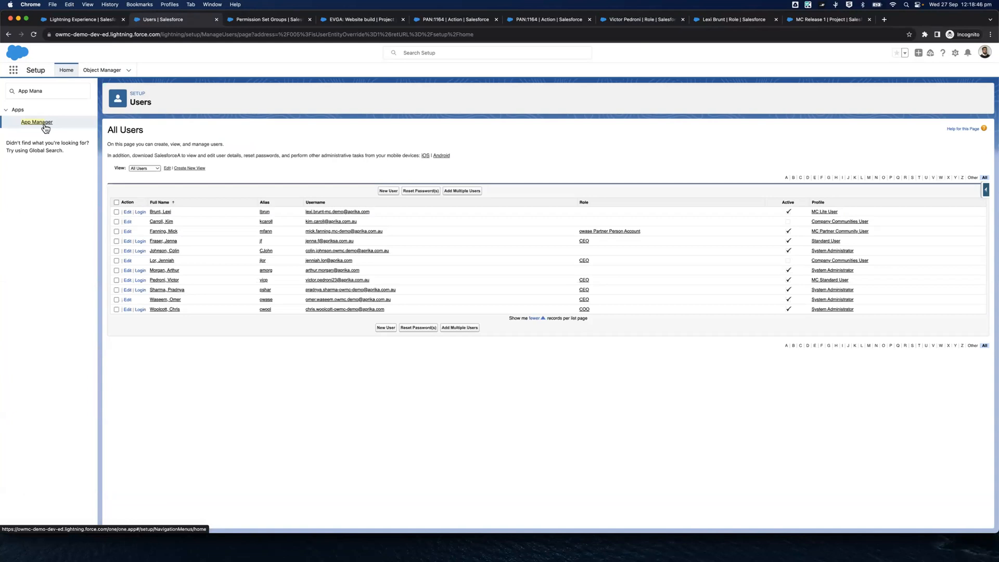
left_click(44, 124)
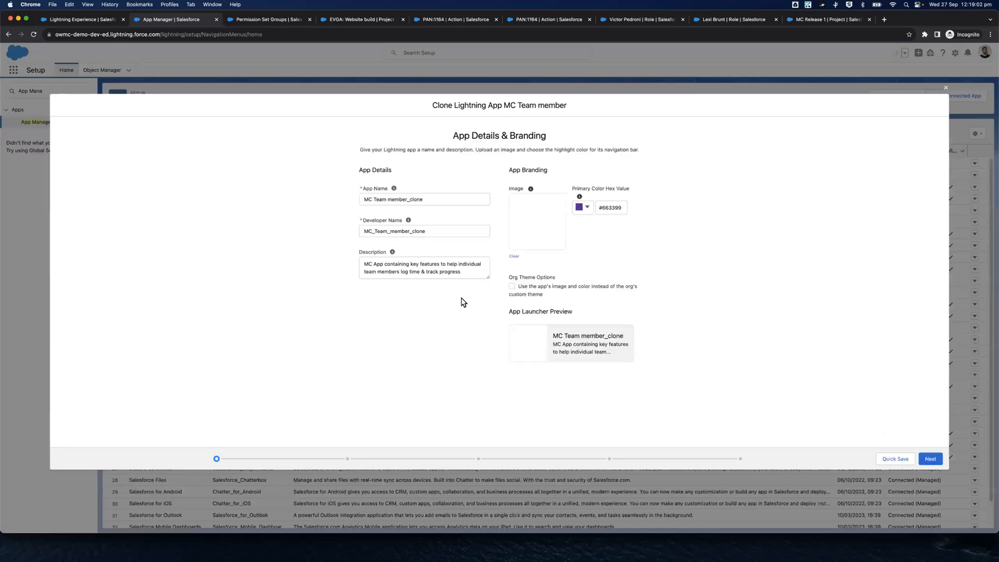
Name the cloned app MC Lite App with the developer name MC_Lite_App, and make its description begin with "MC Lite App"
left_click_drag(430, 199, 374, 198)
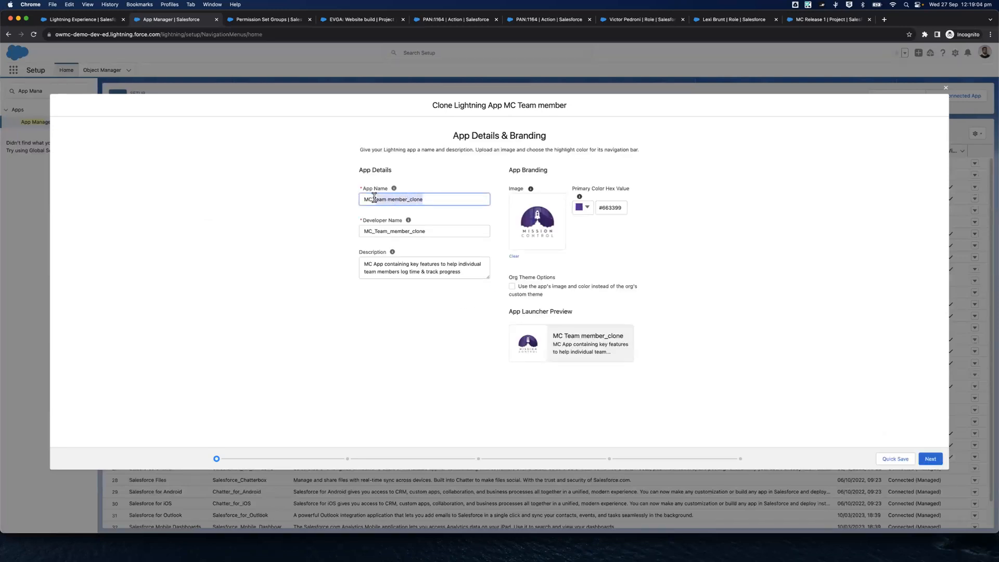
key("BackSpace")
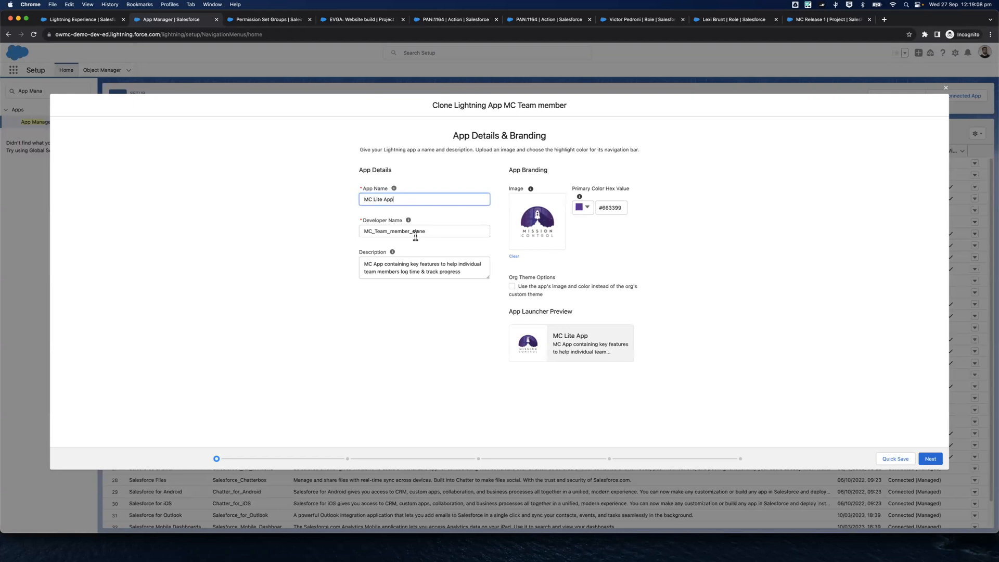
left_click(391, 233)
key("super+a")
key("BackSpace")
left_click(424, 200)
key("Tab")
left_click(408, 253)
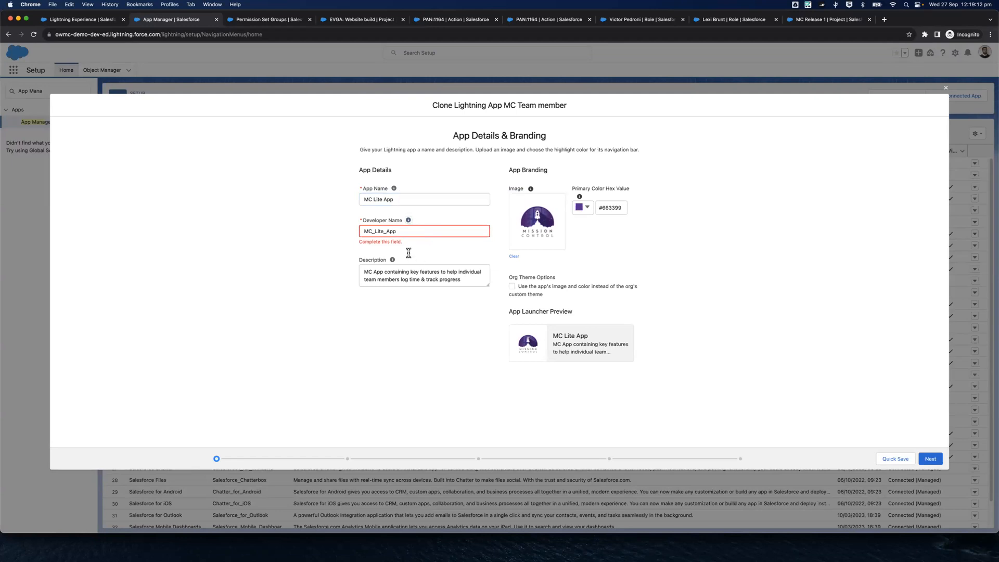
left_click(397, 279)
type("Lite")
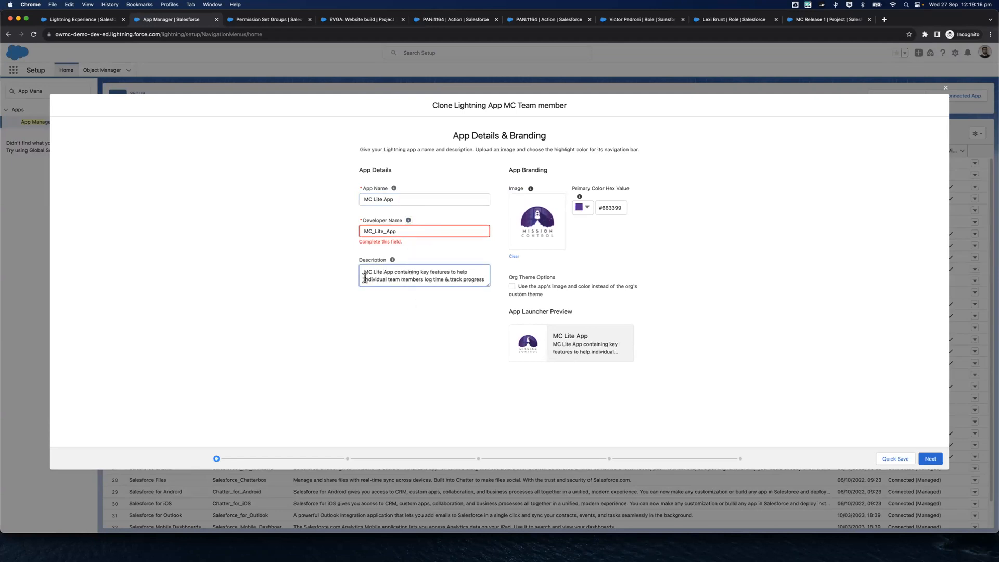
Replace the second line of the app description with text starting with "manage", keep the default app options and continue to the utility items
left_click_drag(364, 277, 510, 277)
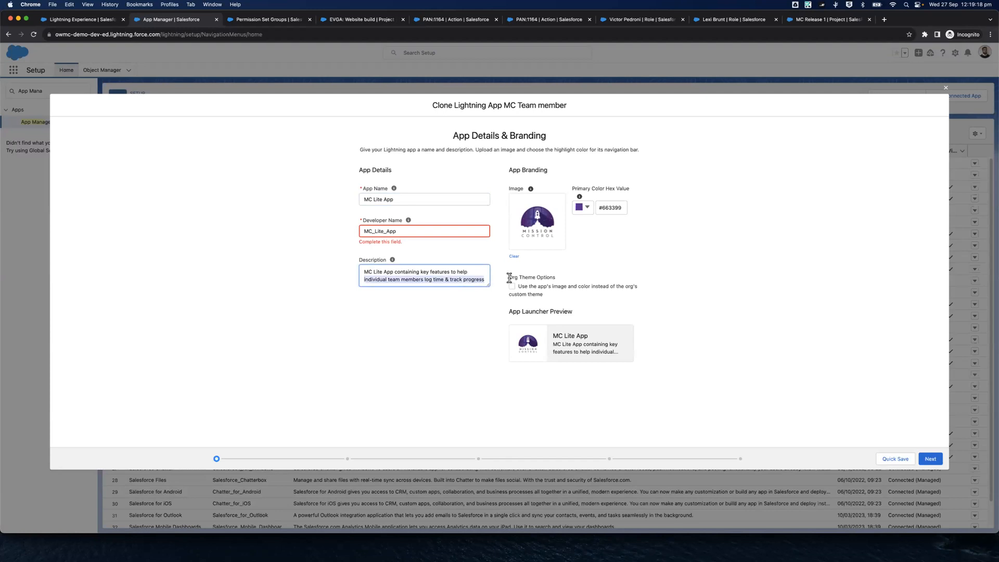
type("manage")
left_click(500, 332)
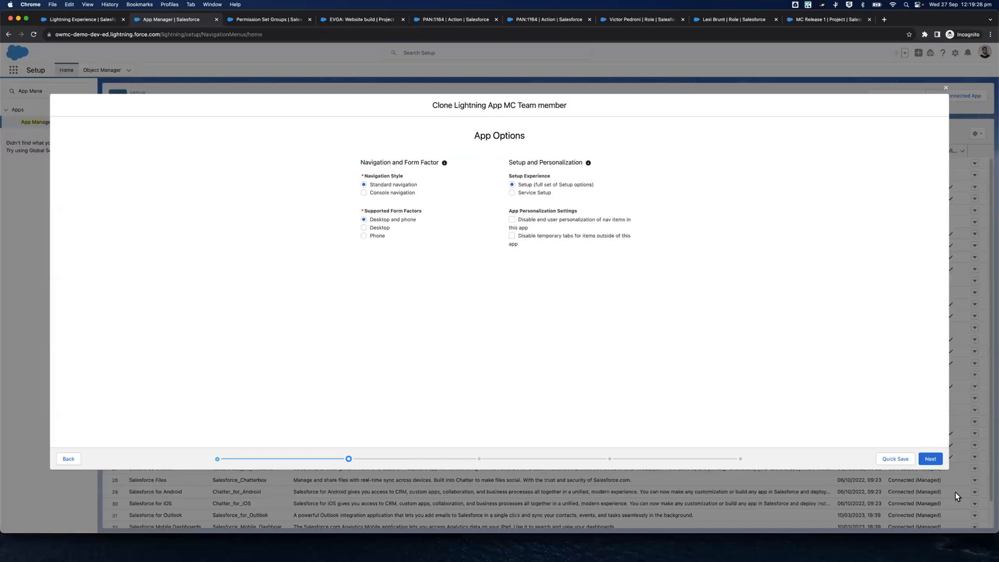
left_click(930, 459)
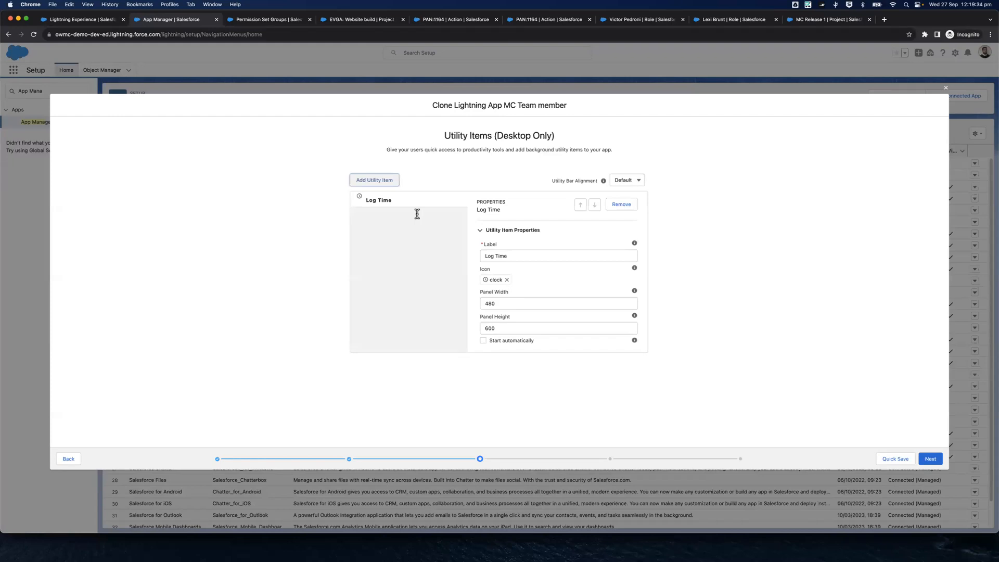
Find "Add A" among the available utility items and add the Add Action utility to the app
left_click(377, 177)
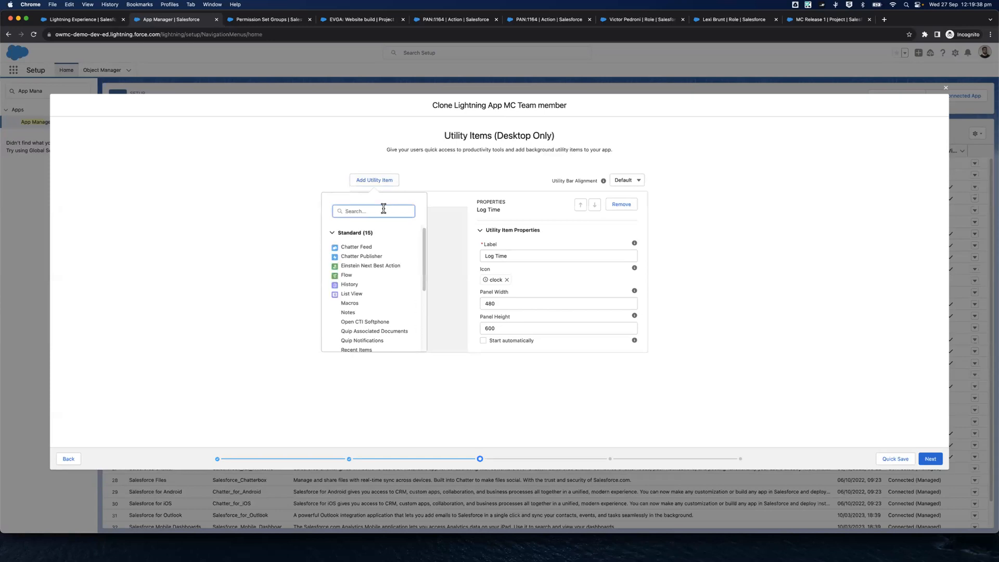
type("Add A")
left_click(379, 289)
Filter the available utility items by "Add" and add the AddRisk and AddIssue utilities to the app
left_click(375, 181)
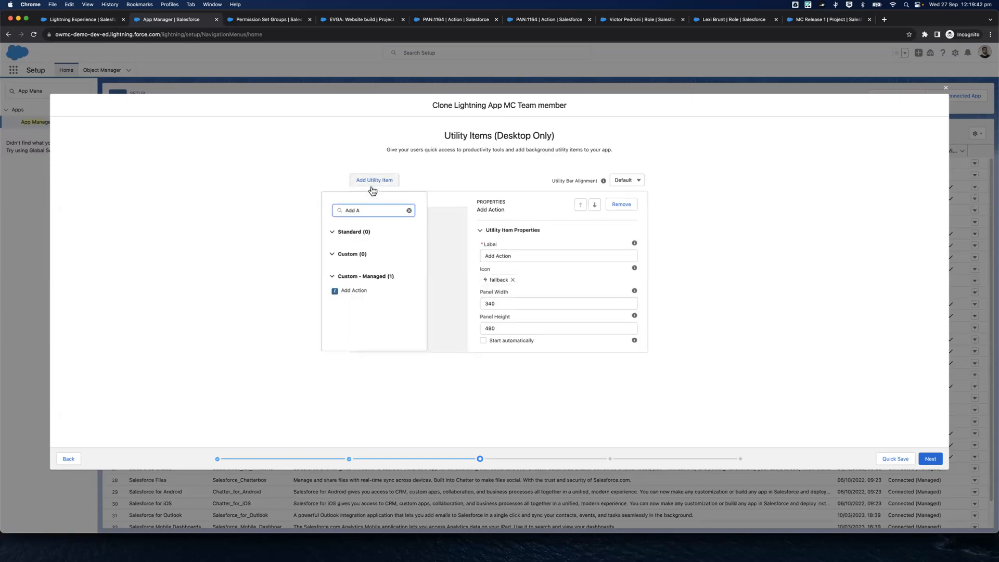
key("BackSpace")
type("I")
key("BackSpace")
key("BackSpace")
key("BackSpace")
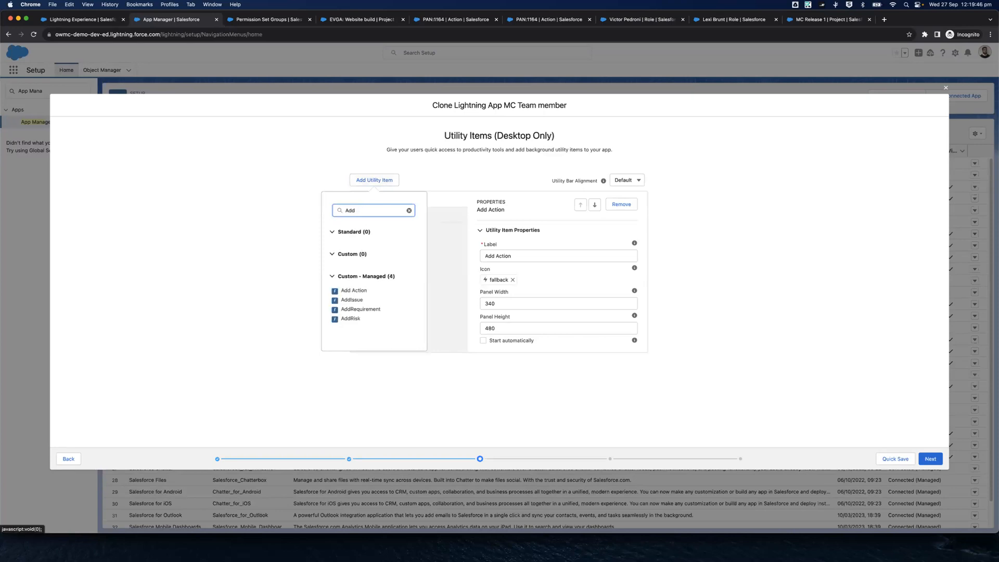
left_click(354, 318)
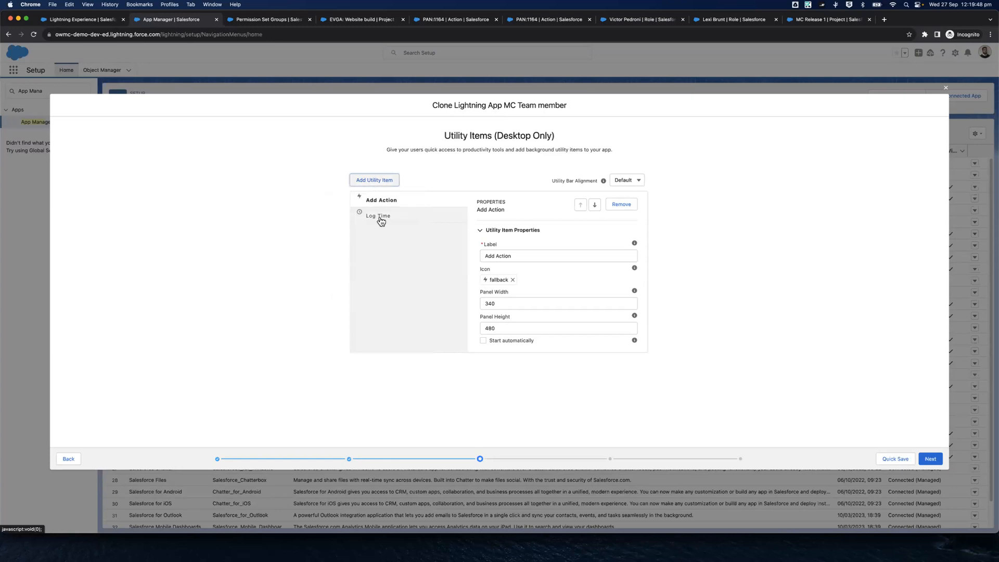
left_click(373, 180)
left_click(354, 302)
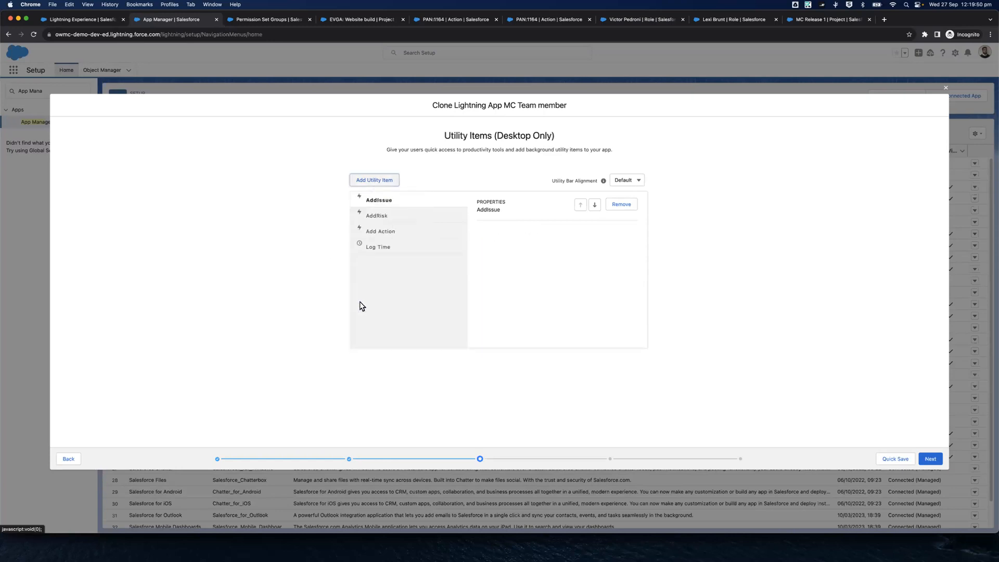
Reorder the utility items to Log Time, Add Action, AddRisk and AddIssue
left_click(410, 248)
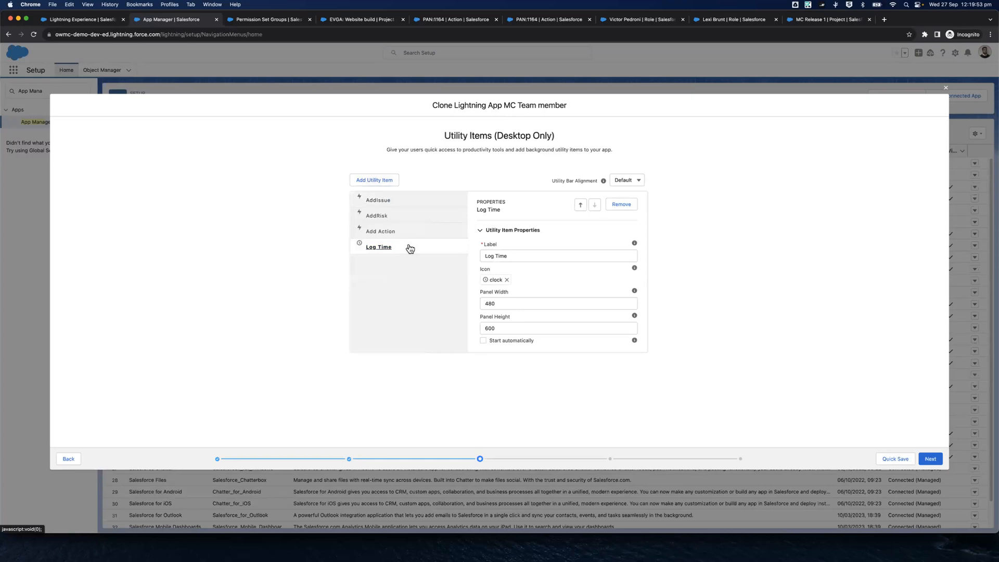
left_click(579, 206)
left_click(579, 206)
left_click(580, 206)
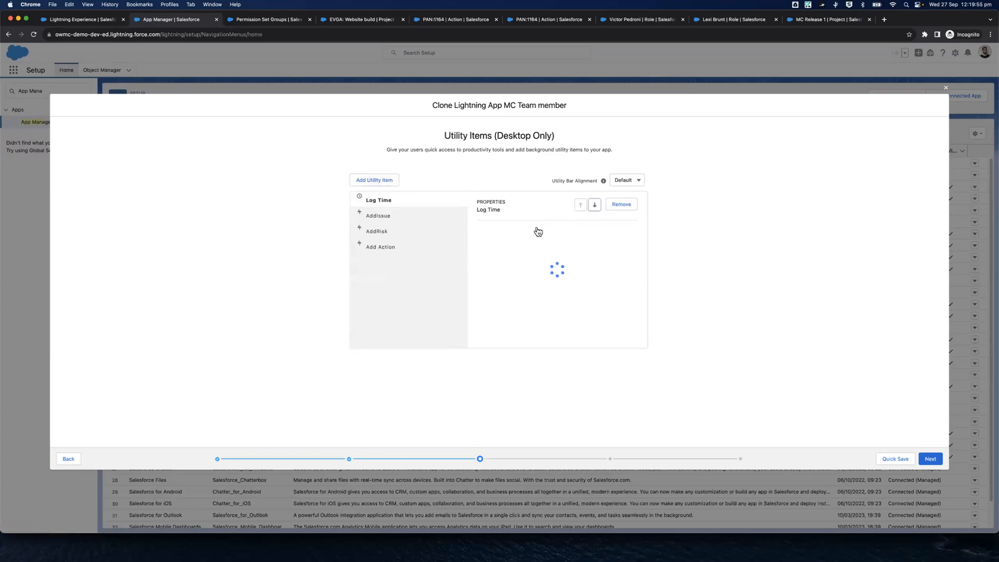
left_click(424, 244)
left_click(581, 208)
left_click(581, 207)
left_click(581, 208)
left_click(594, 205)
left_click(392, 233)
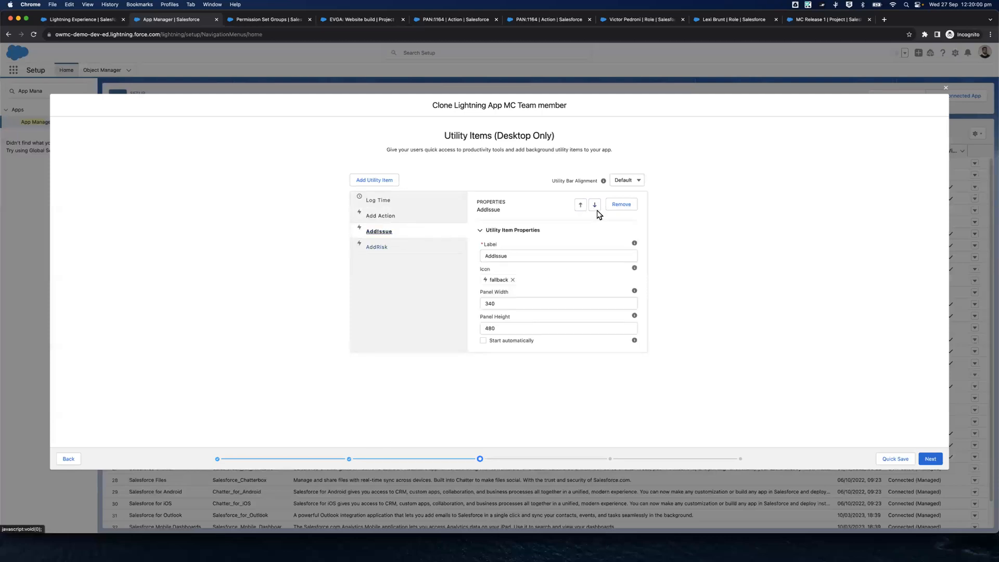
left_click(595, 205)
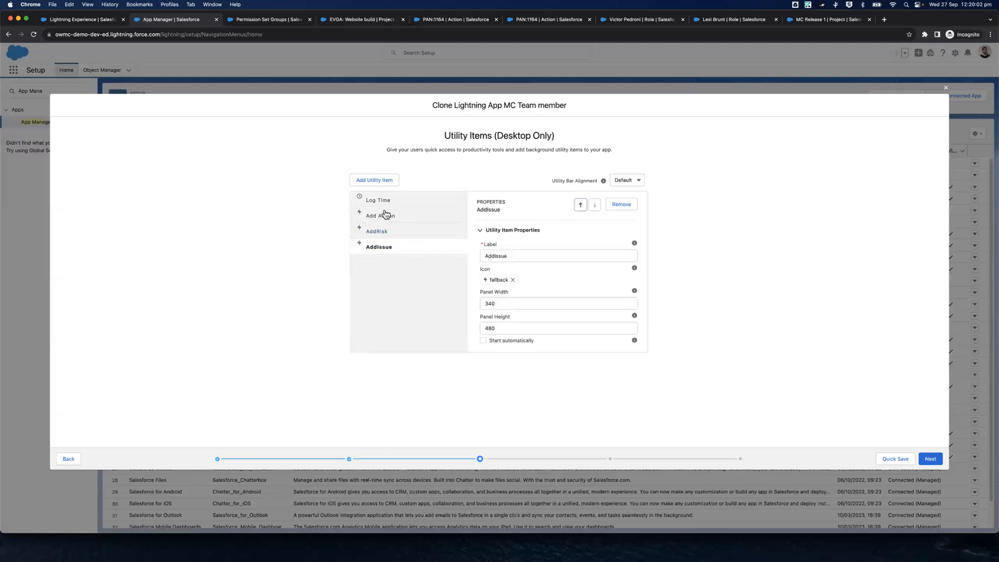
Relabel the AddIssue utility as "Add Issue" and set its panel width to 480 and panel height to 600
left_click(495, 255)
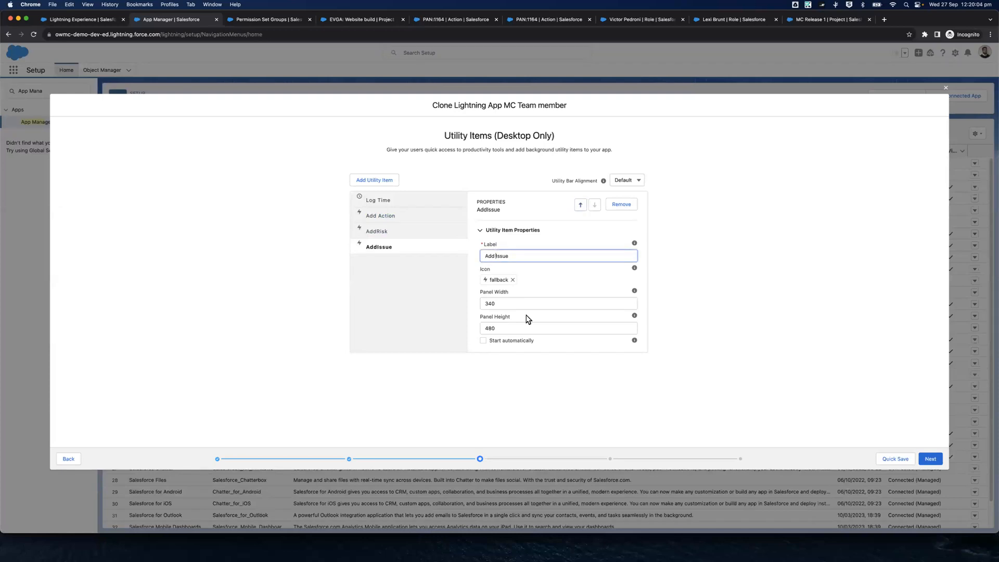
left_click(495, 303)
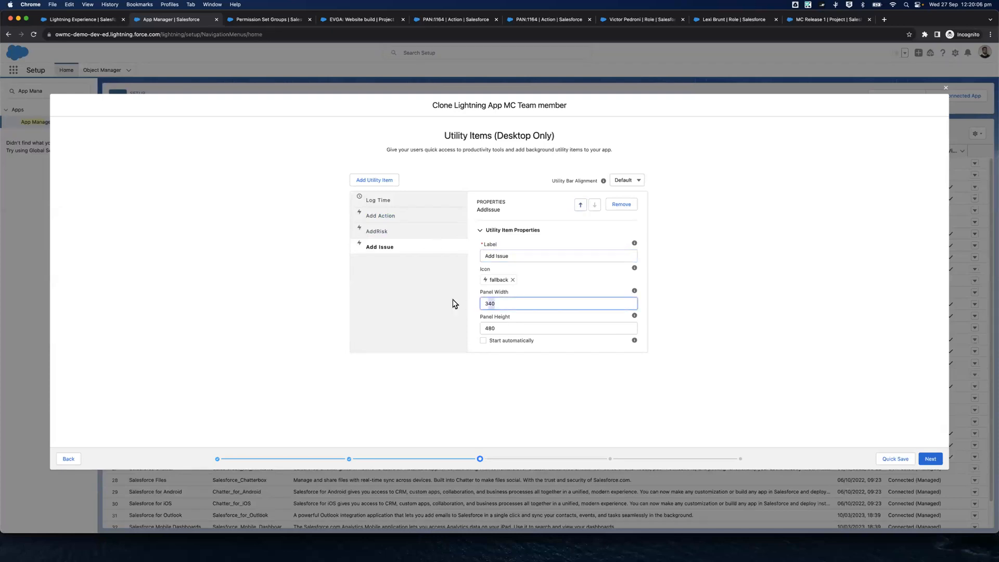
type("48")
left_click(489, 329)
type("600")
Relabel the AddRisk utility as "Add Risk" and set its panel width to 480 and panel height to 600
left_click(383, 229)
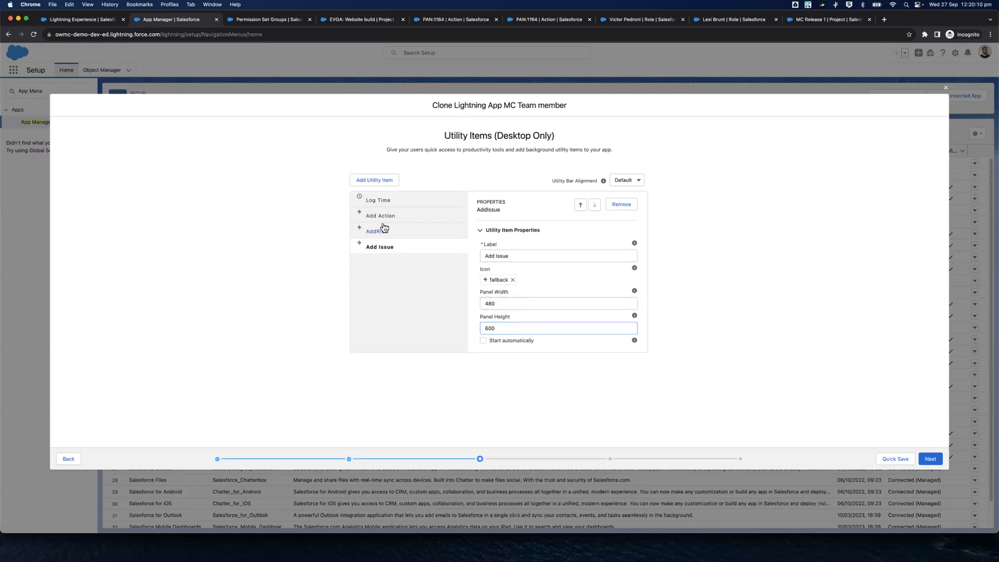
left_click(497, 252)
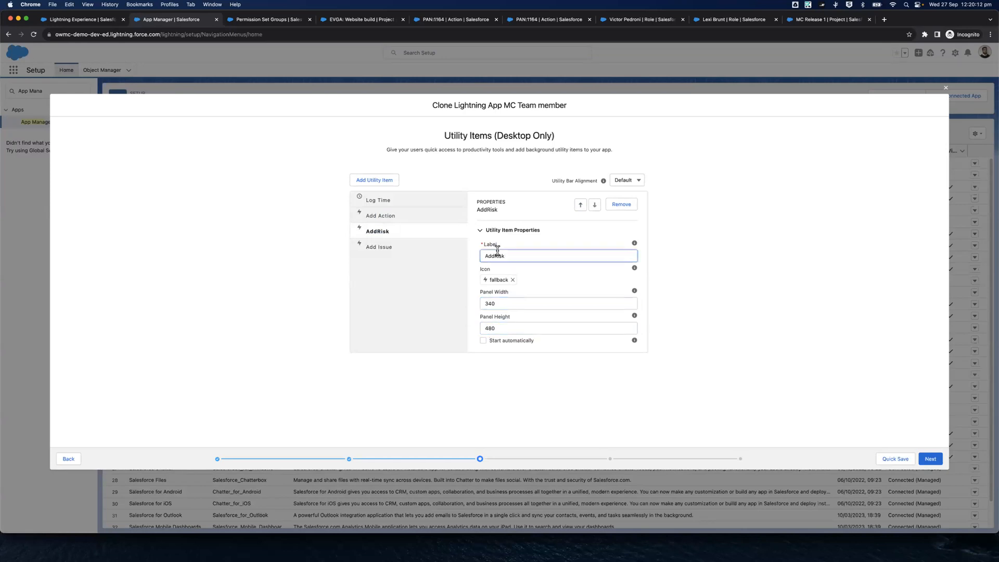
left_click(498, 302)
key("BackSpace")
key("BackSpace")
key("BackSpace")
type("480")
double_click(512, 330)
type("600")
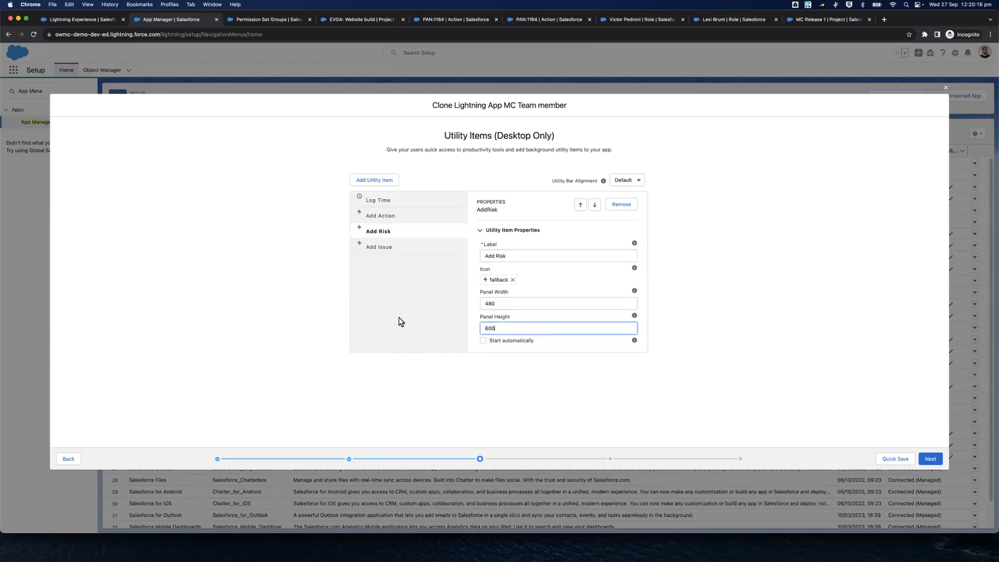
Set the Add Action utility's panel width to 480 and panel height to 600
left_click(384, 214)
double_click(480, 302)
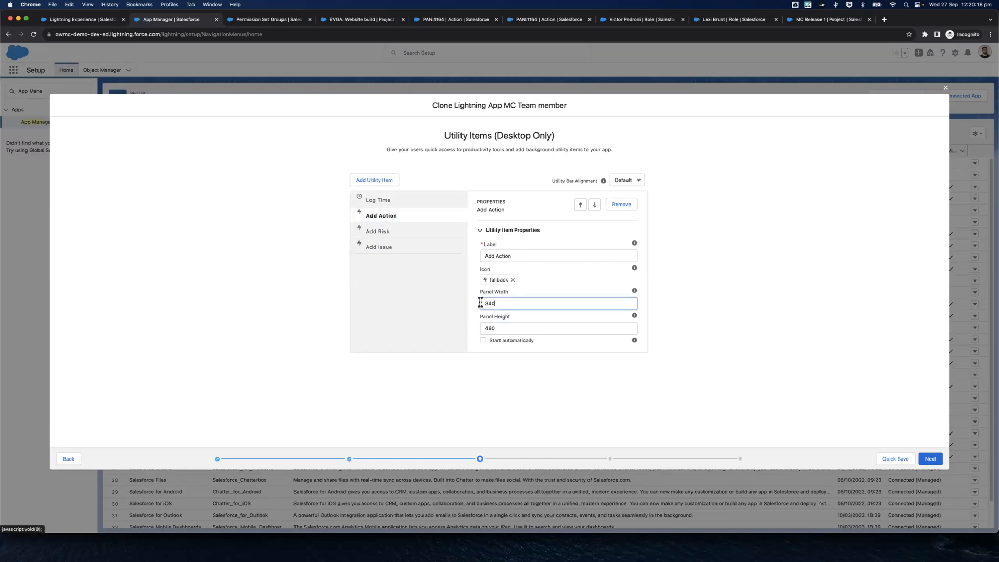
type("480")
left_click(504, 332)
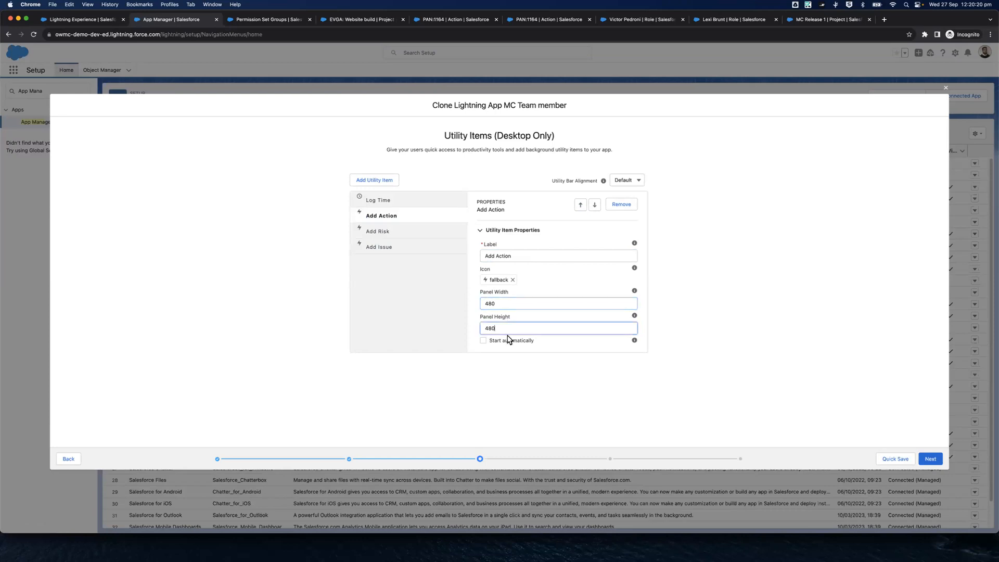
double_click(505, 332)
type("600")
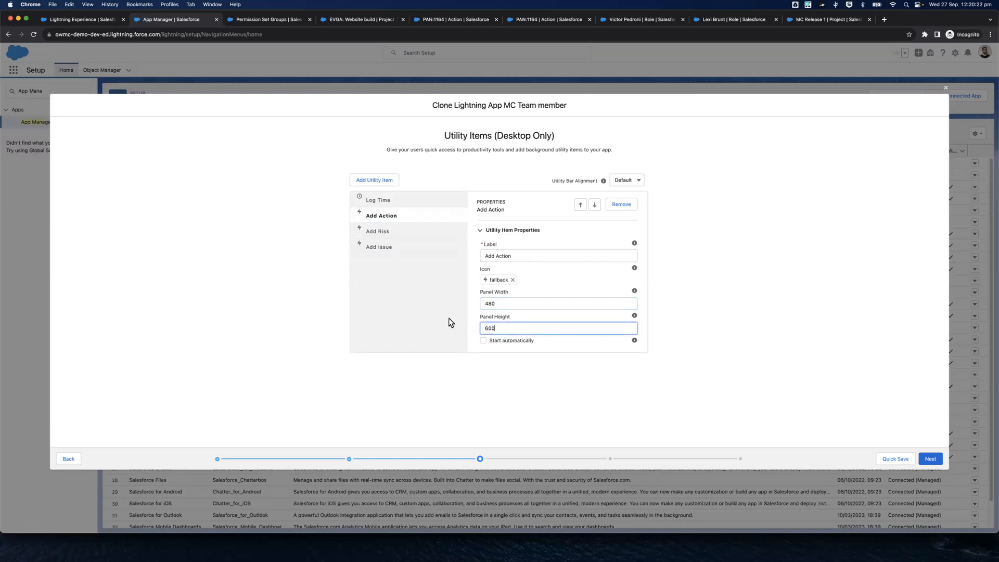
Replace the Add Action utility's fallback icon with the setup assistant icon, found by searching for "setup"
left_click(412, 204)
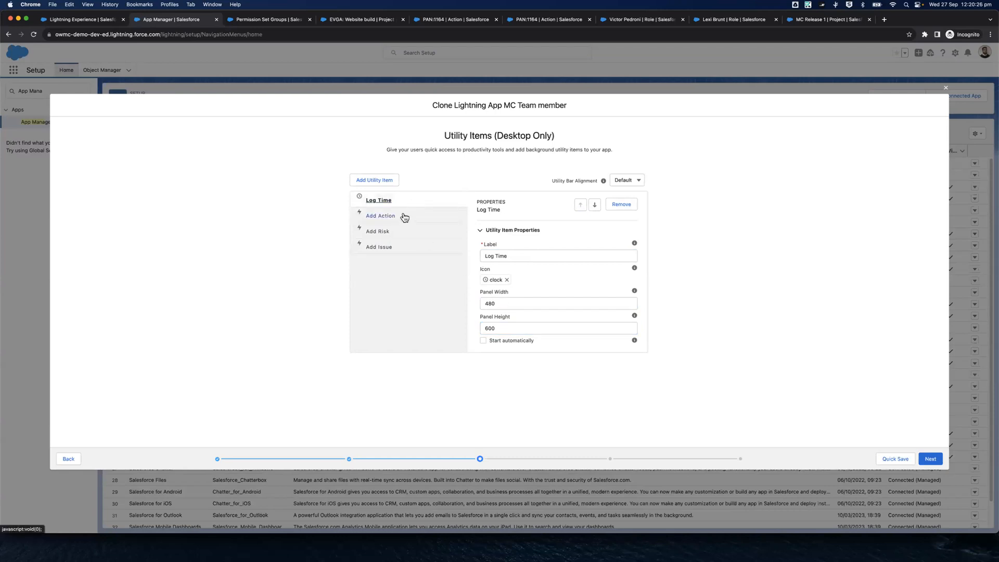
left_click(404, 217)
left_click(516, 283)
left_click(520, 291)
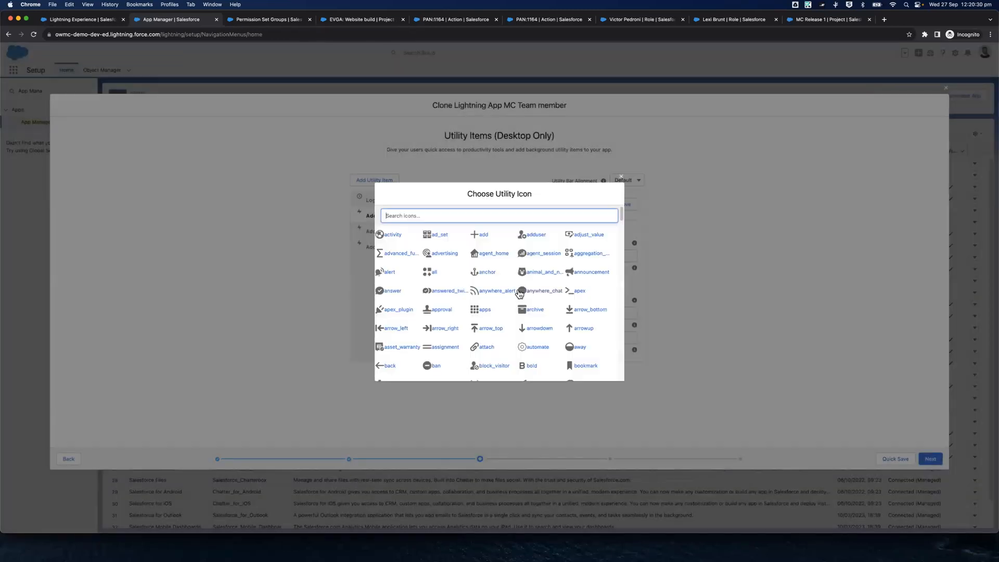
type("setup")
left_click(440, 237)
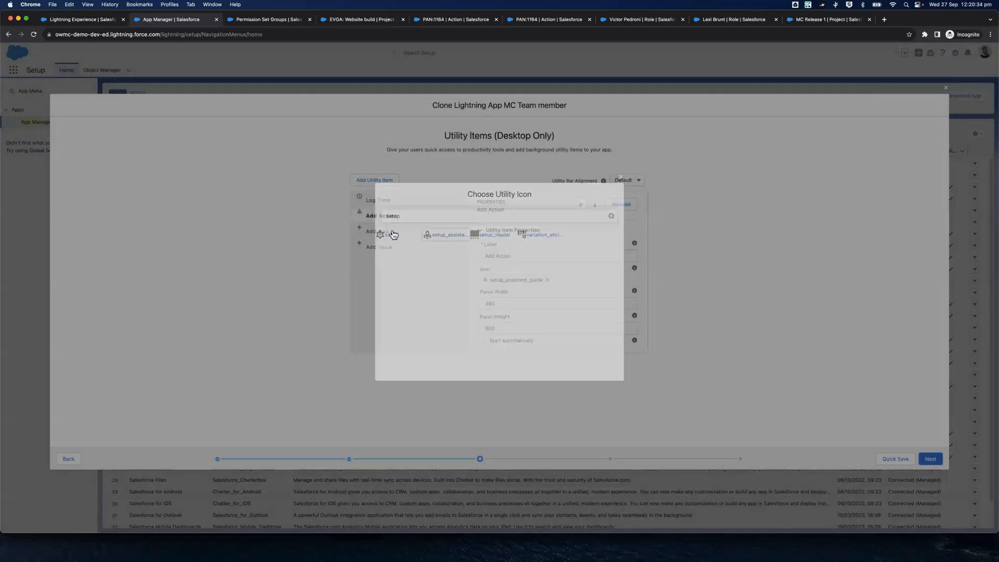
Replace the Add Risk utility's fallback icon with the relate icon
left_click(393, 233)
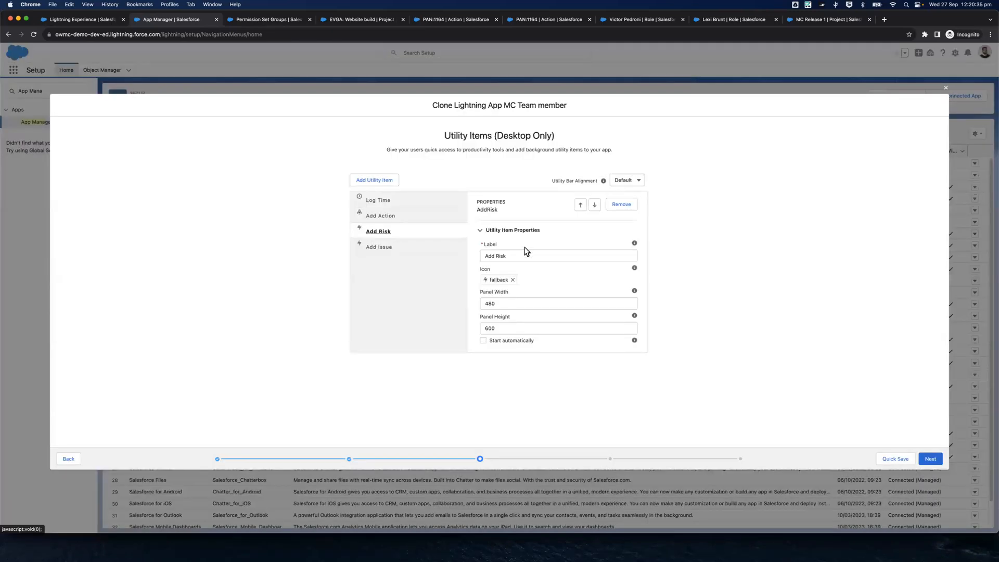
left_click(512, 282)
left_click(510, 289)
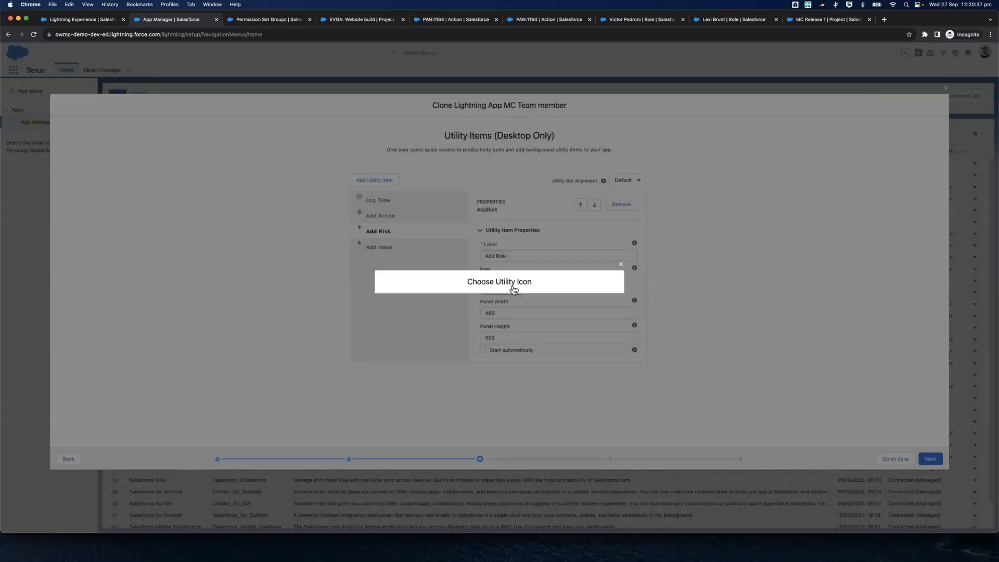
type("relate")
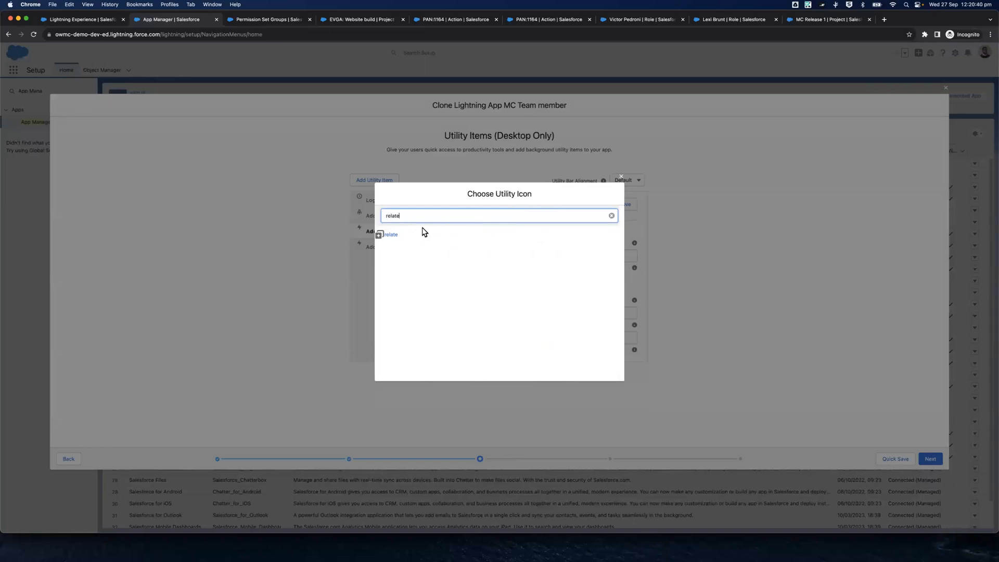
left_click(395, 236)
Replace the Add Issue utility's fallback icon with the puzzle icon
left_click(406, 247)
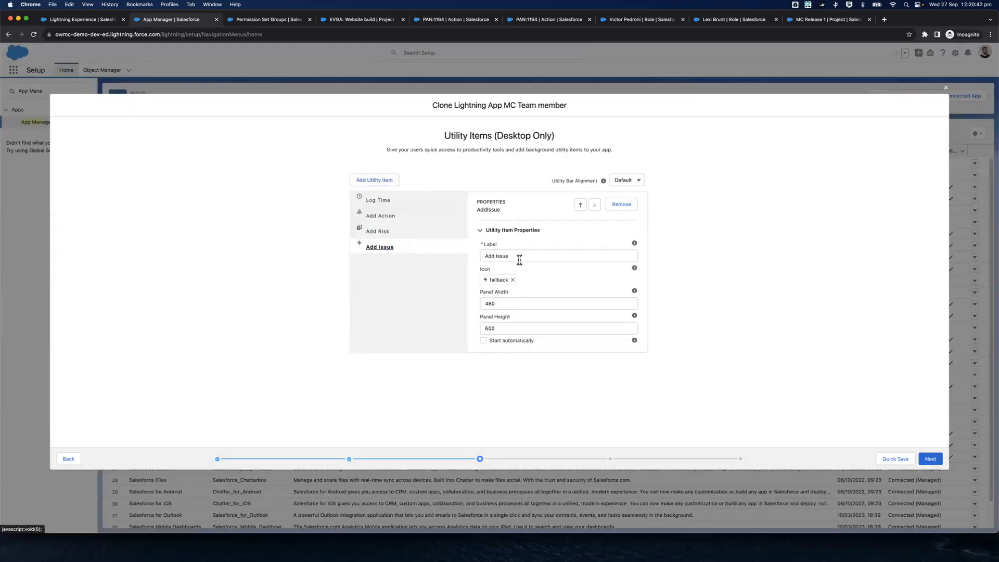
left_click(512, 279)
left_click(504, 288)
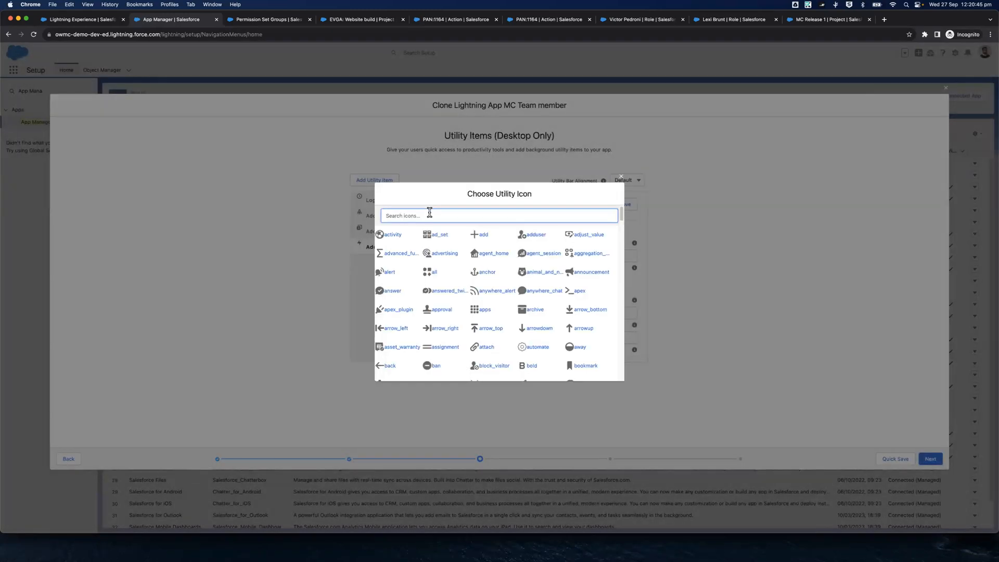
type("puzzle")
left_click(393, 236)
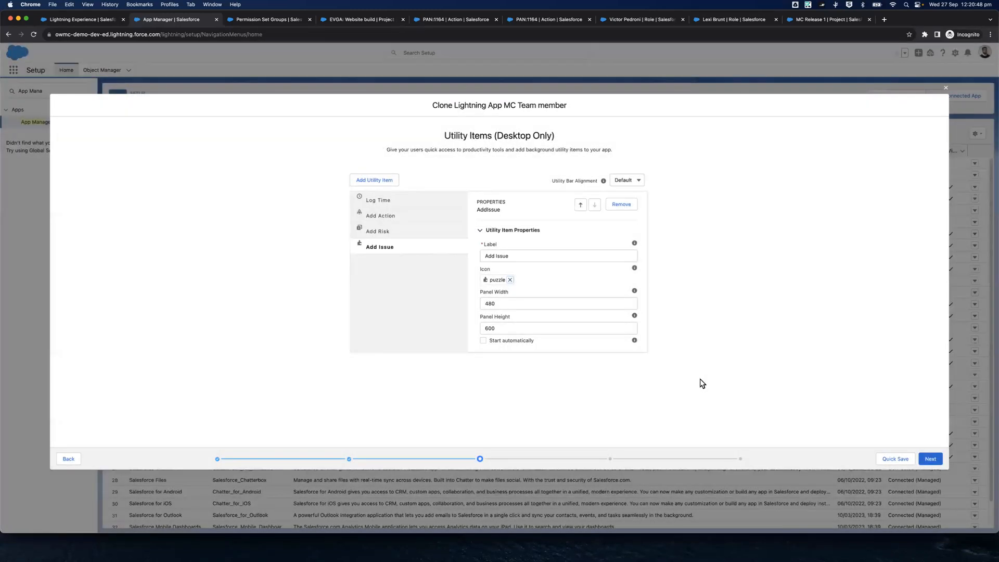
Continue to the navigation items, filter the available ones by "PMO" and add the first PMO Dashboard entry to the app
left_click(926, 459)
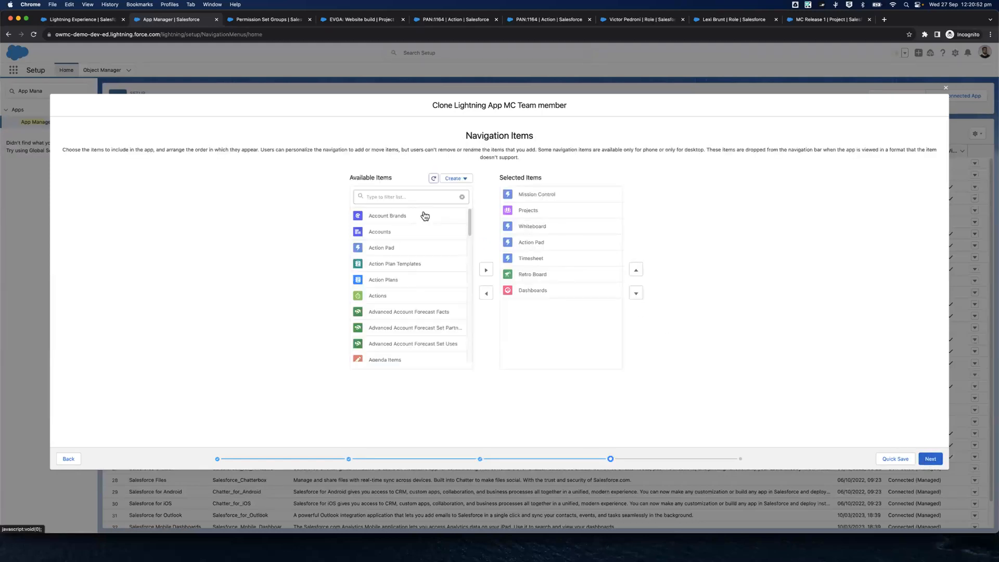
left_click(408, 197)
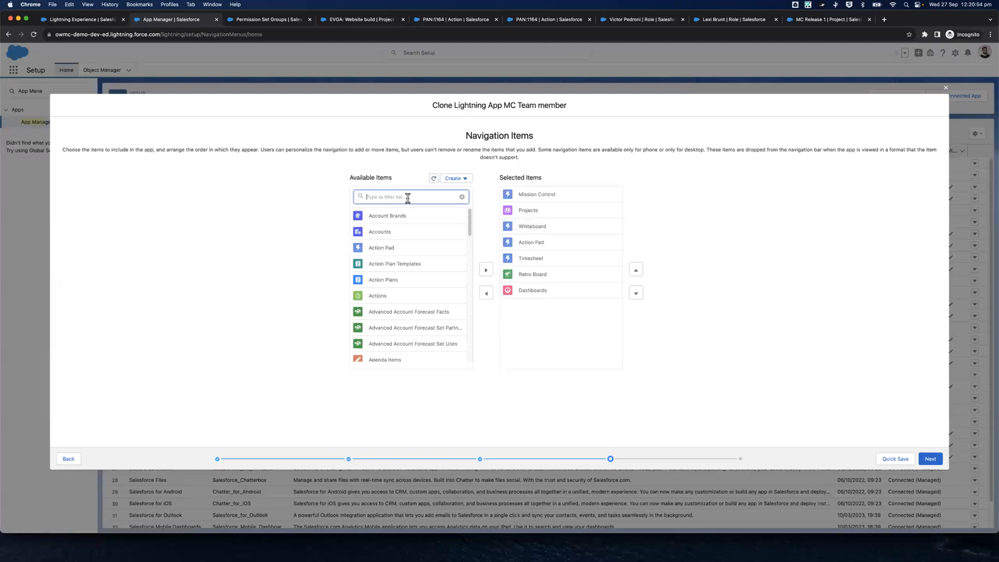
type("PM<")
type("O")
key("BackSpace")
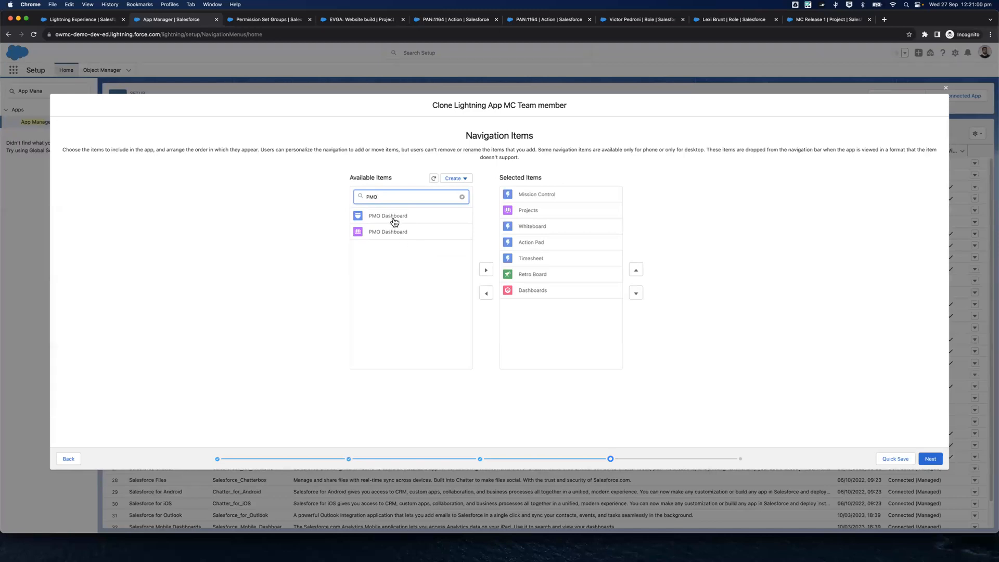
left_click(393, 217)
left_click(486, 270)
Filter the available navigation items by "Reports" and add Reports to the app's selected items
double_click(385, 192)
type("Reports")
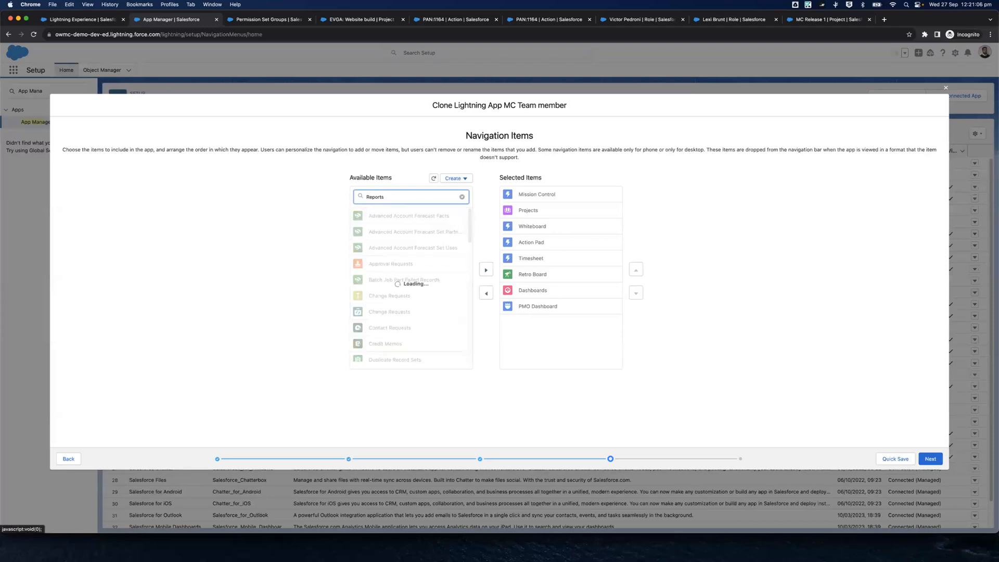
left_click(448, 220)
left_click(485, 270)
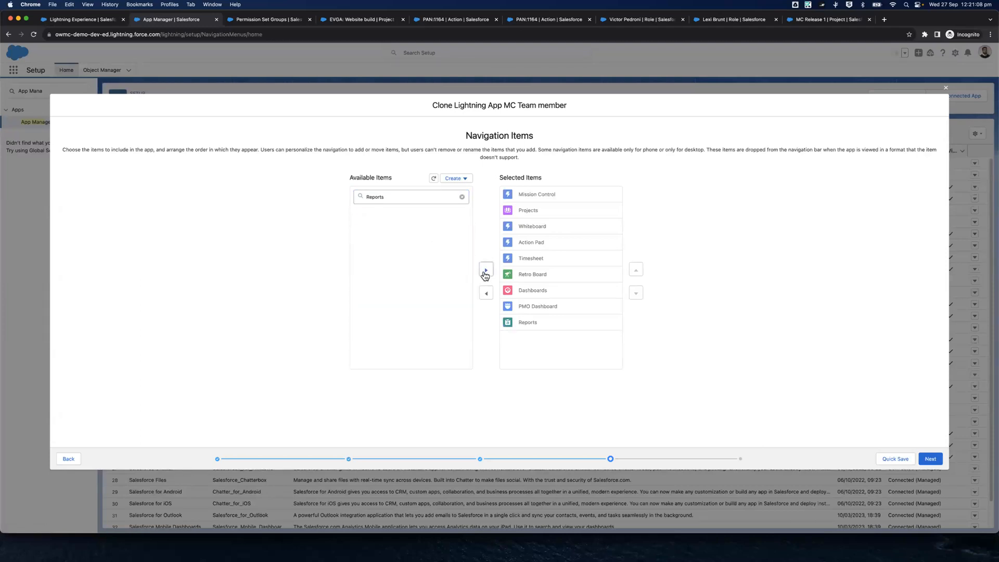
Move Reports up between Retro Board and Dashboards in the selected navigation items and continue to the user profiles
left_click(553, 324)
left_click(636, 276)
left_click(636, 271)
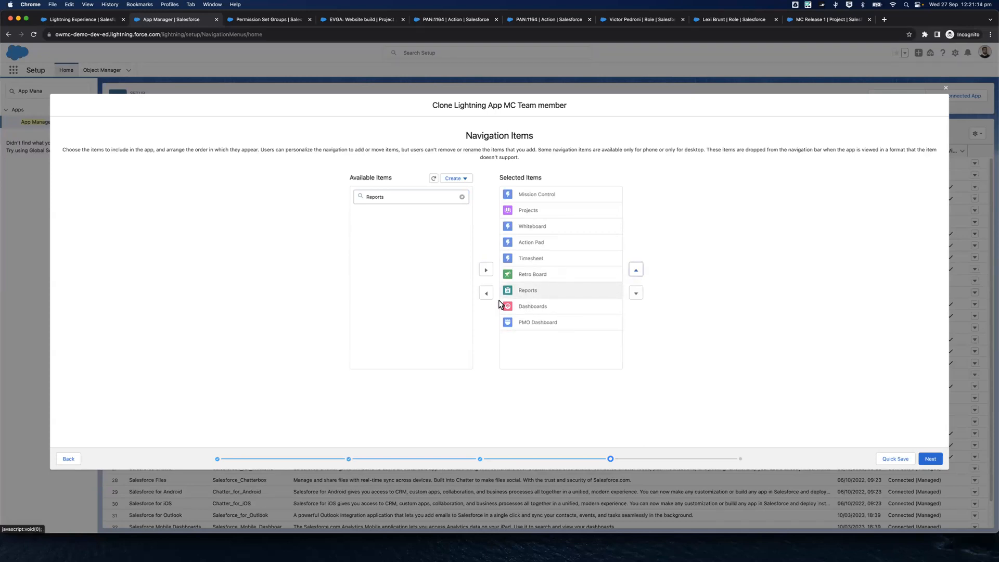
left_click(930, 459)
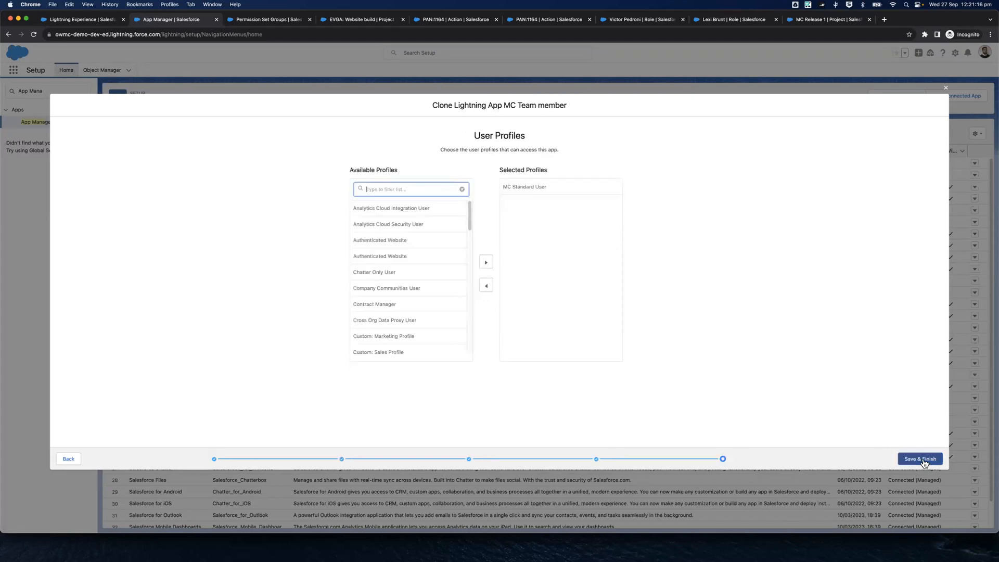
Add MC Lite User to the cloned app's selected profiles, remove MC Standard User and save the app
type("MC Lite")
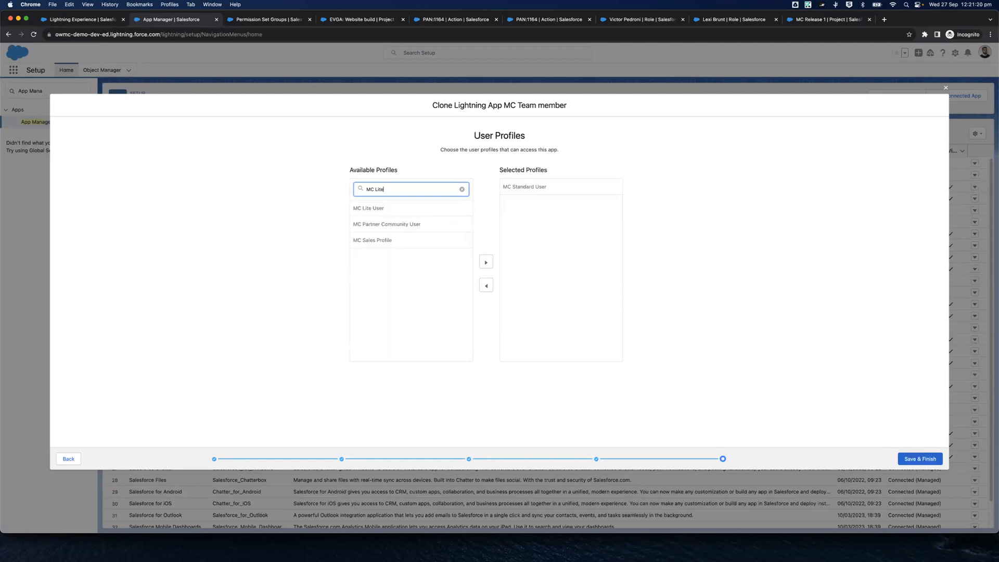
left_click(486, 262)
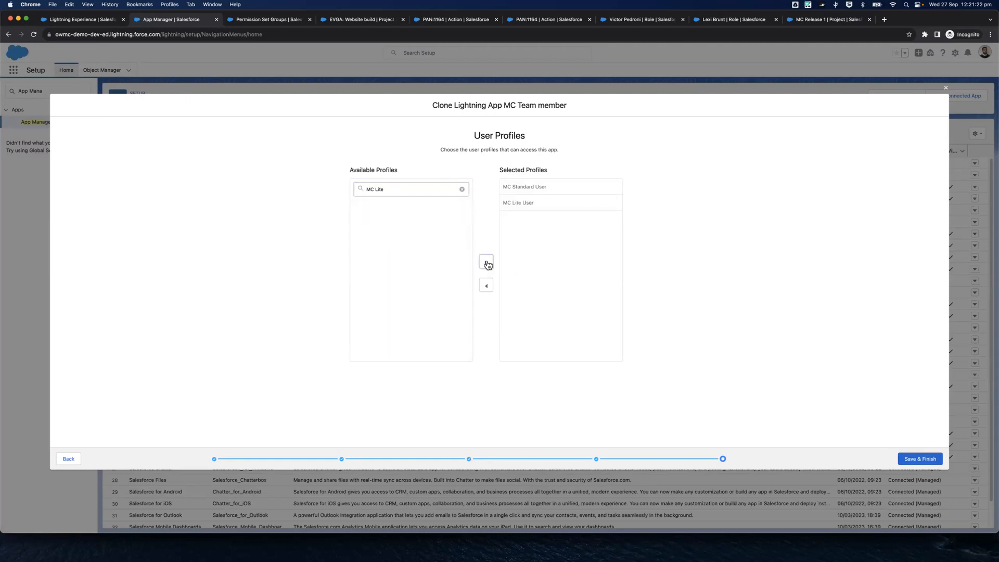
left_click(543, 189)
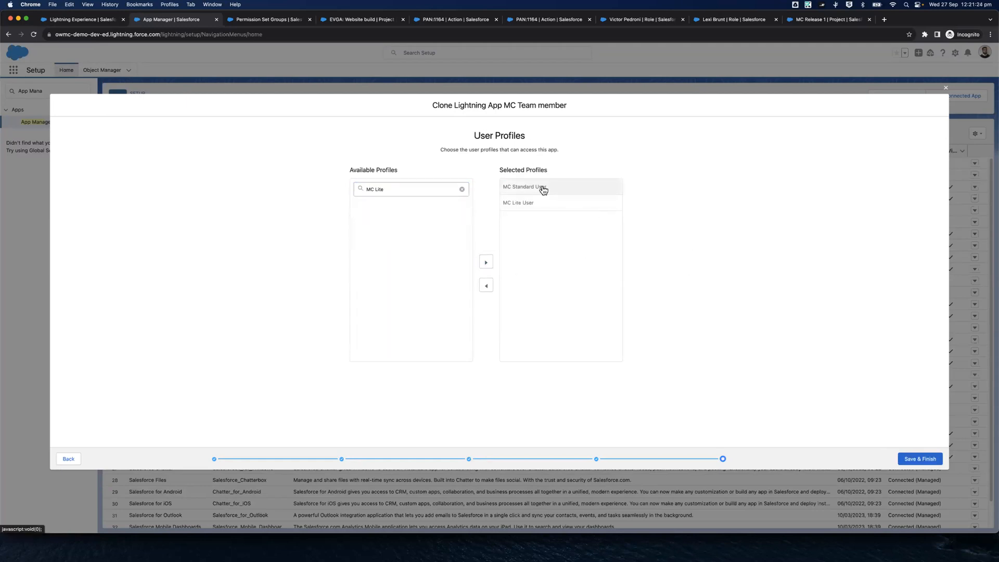
left_click(486, 285)
left_click(918, 464)
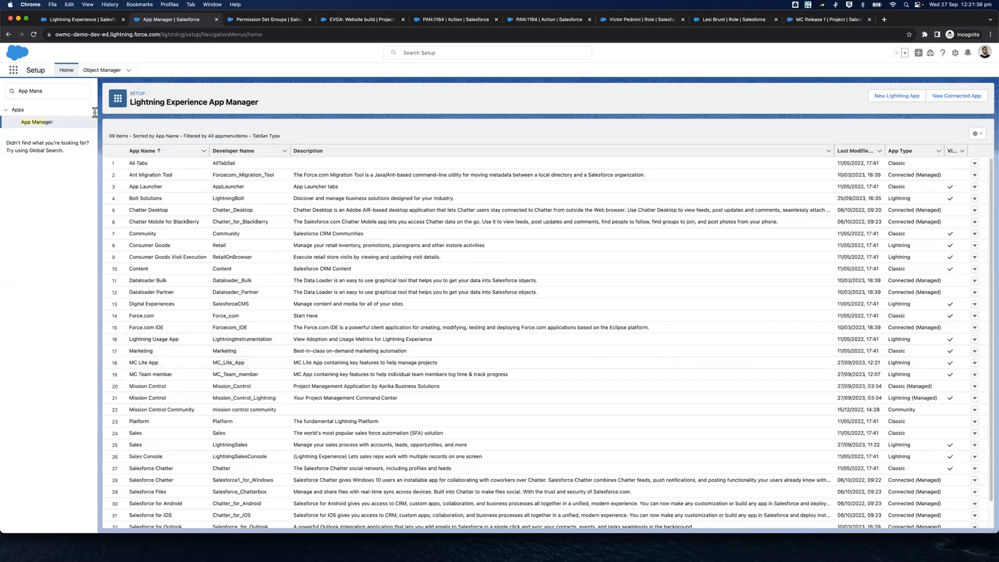
Find the Profiles page in Setup by searching for "Profile" and open it
left_click(61, 91)
key("super+a")
type("Profil")
left_click(30, 124)
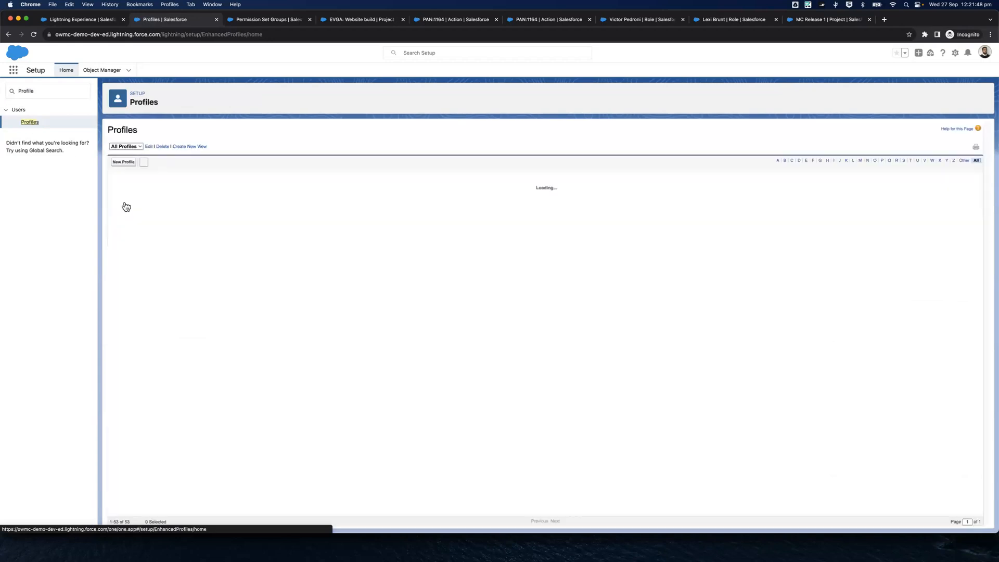
Edit the MC Lite User profile so that MC Lite App is its default custom app, and save the profile
scroll(208, 364, "down", 2)
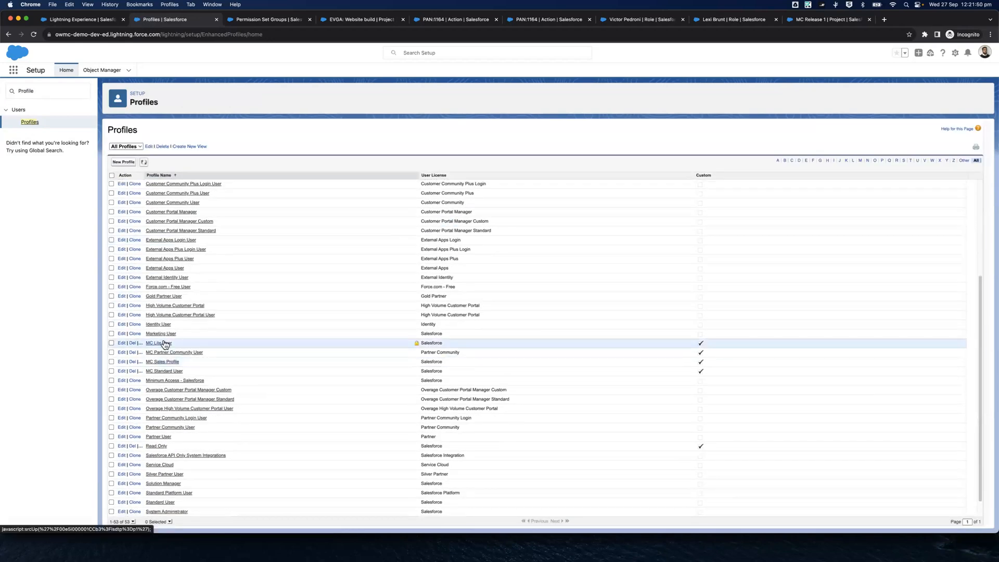
left_click(165, 346)
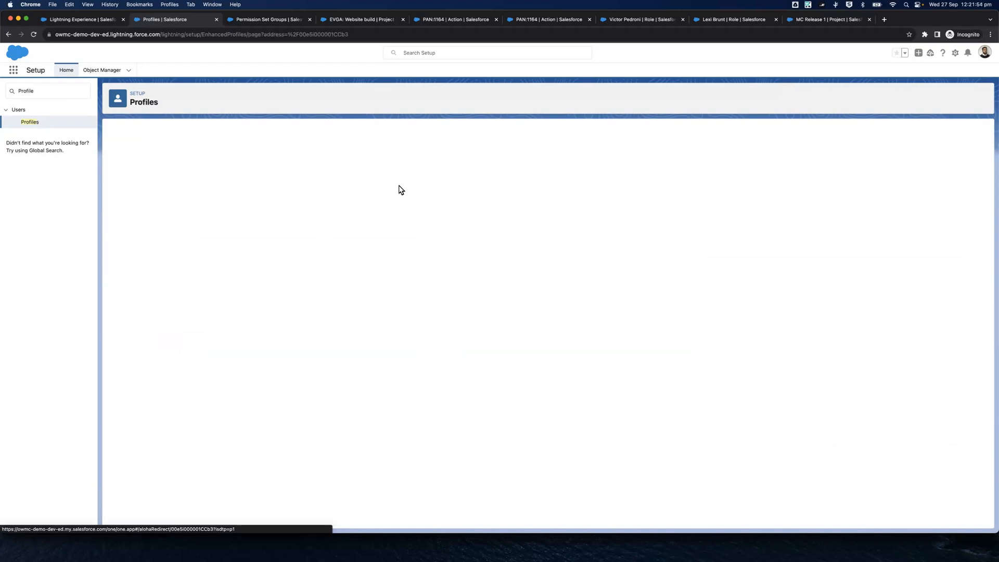
left_click(382, 188)
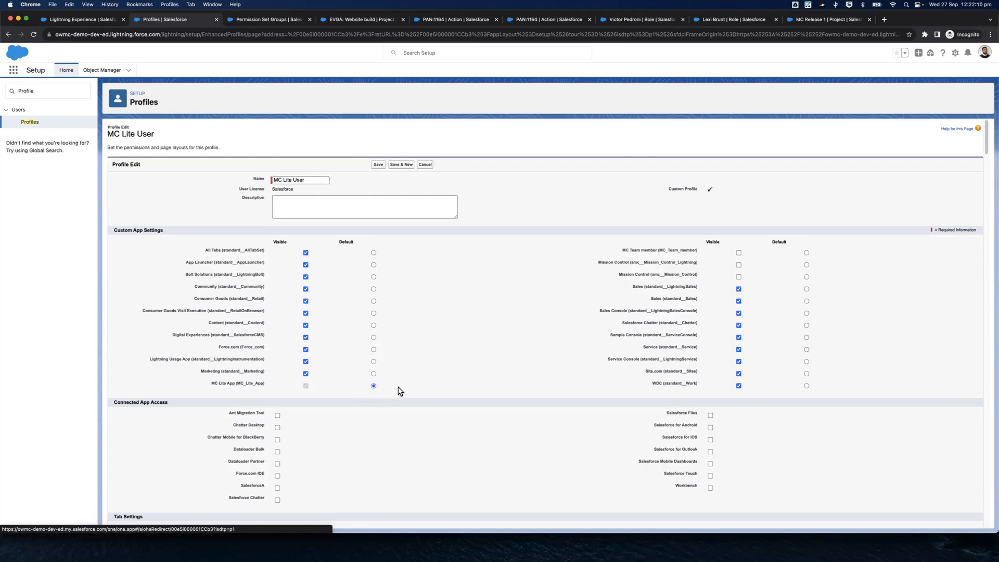
left_click(377, 166)
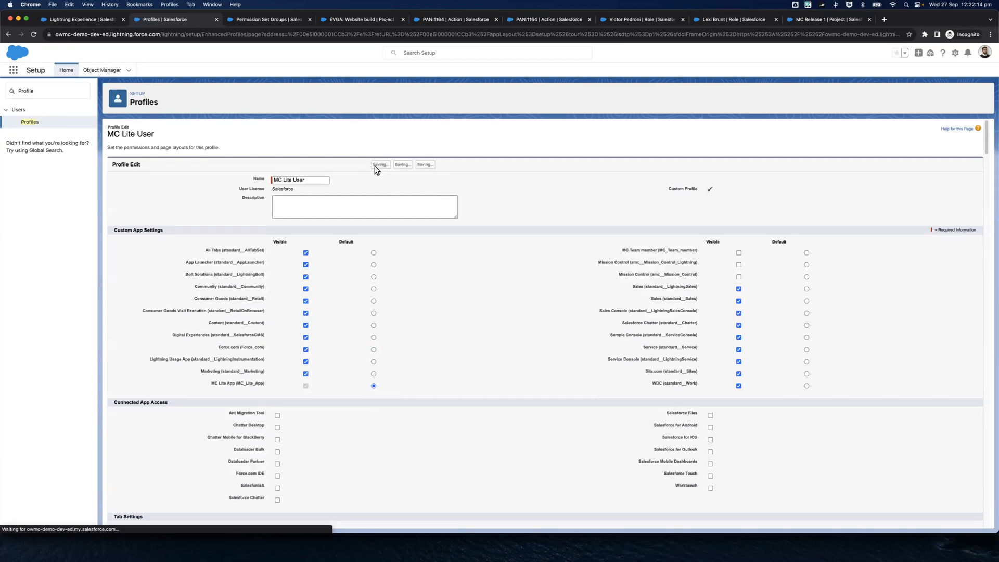
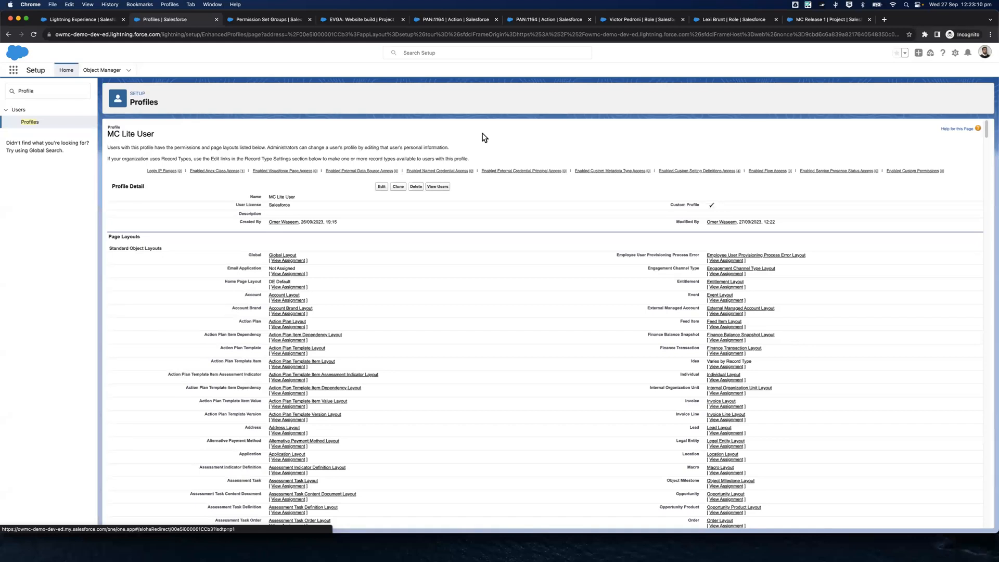
Find the Permission Set Groups page in Setup by searching for "Permission" and open it
left_click(66, 89)
key("super+a")
type("Permis")
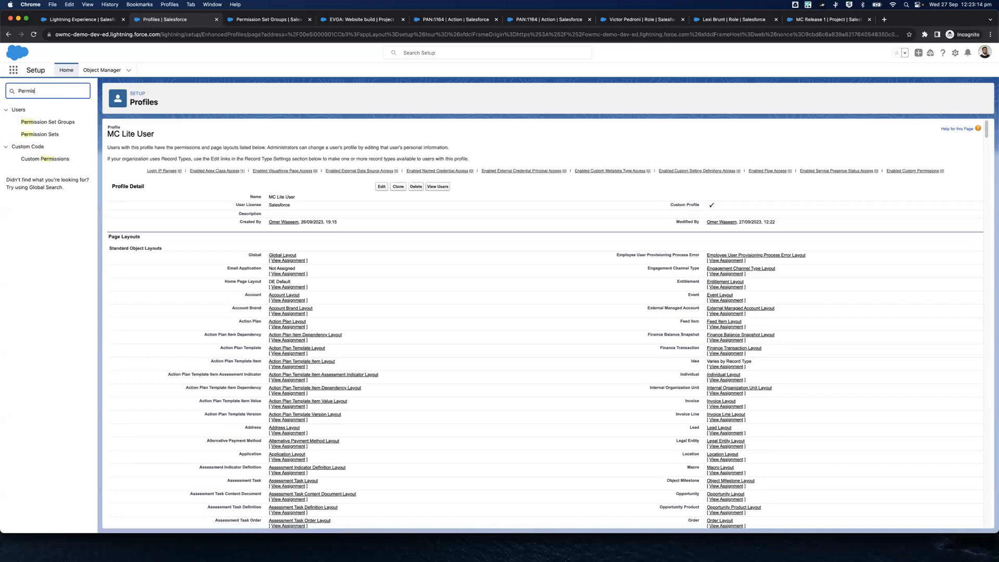
left_click(63, 122)
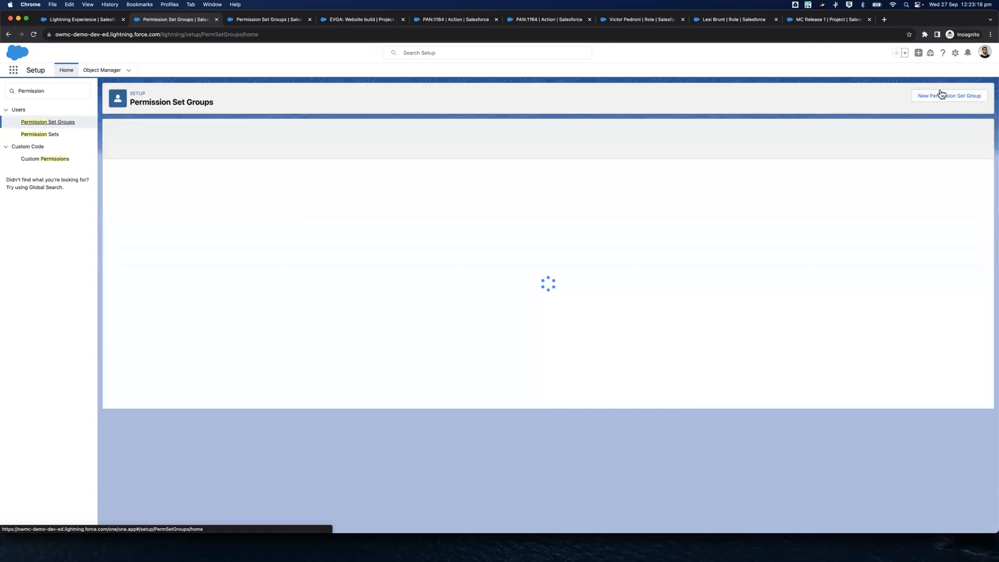
Start a new permission set group and label it MC Lite User PSG
left_click(947, 96)
left_click(442, 294)
type("MC LITE")
key("BackSpace")
key("BackSpace")
key("BackSpace")
type("ite User Per")
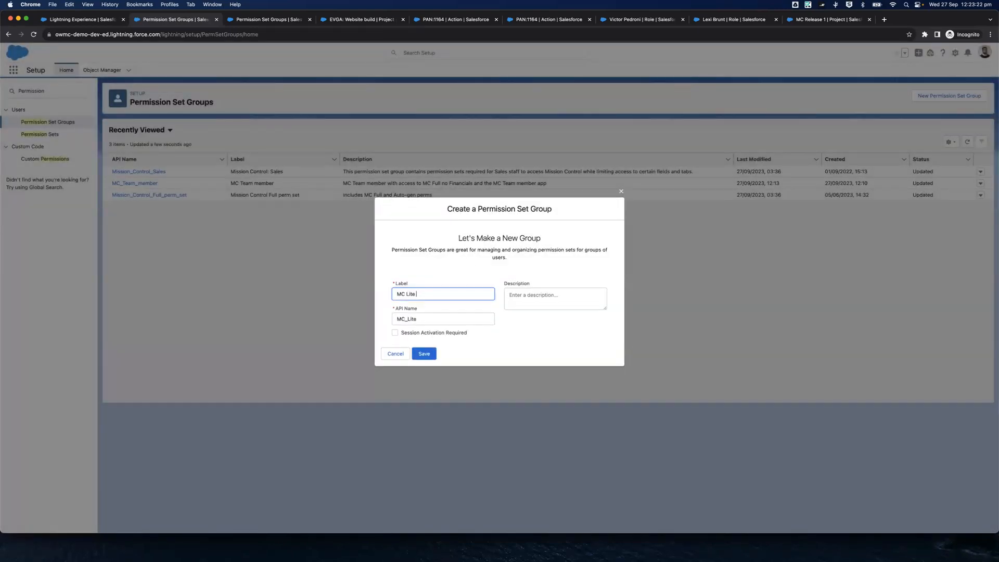
key("BackSpace")
key("BackSpace")
key("BackSpace")
type("PSG")
Describe the group as "PSG to allow full access to MC and MC Lite App excluding an Cost related values" and save it
left_click(571, 303)
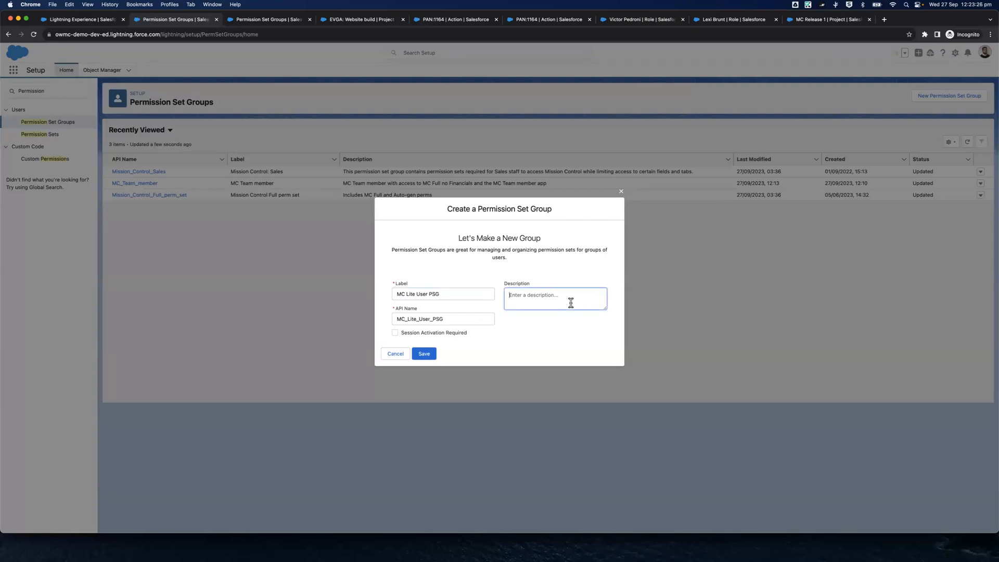
type("PSG to allow full access to MC and MC Lite APp excluding an Cost related values")
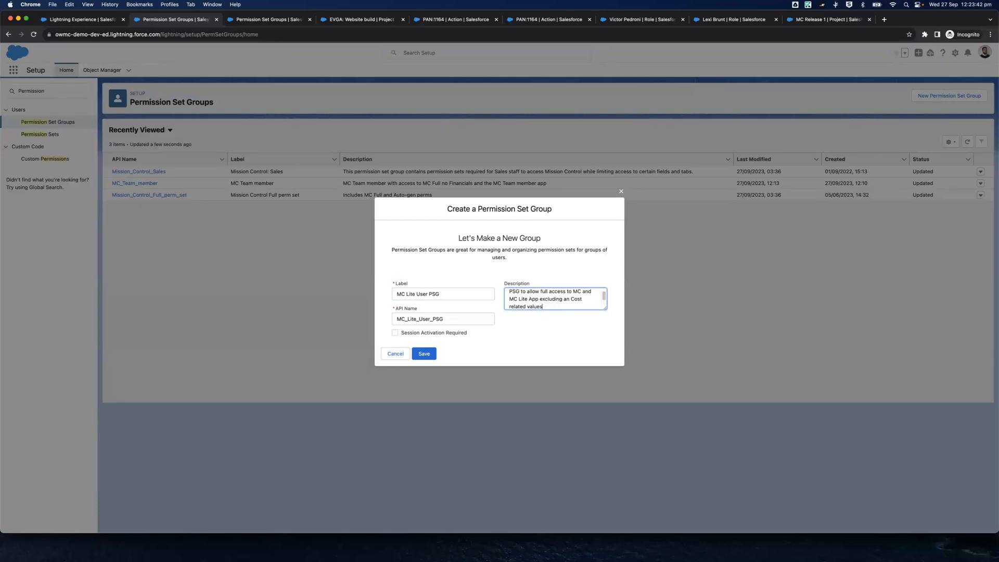
left_click_drag(607, 318, 607, 330)
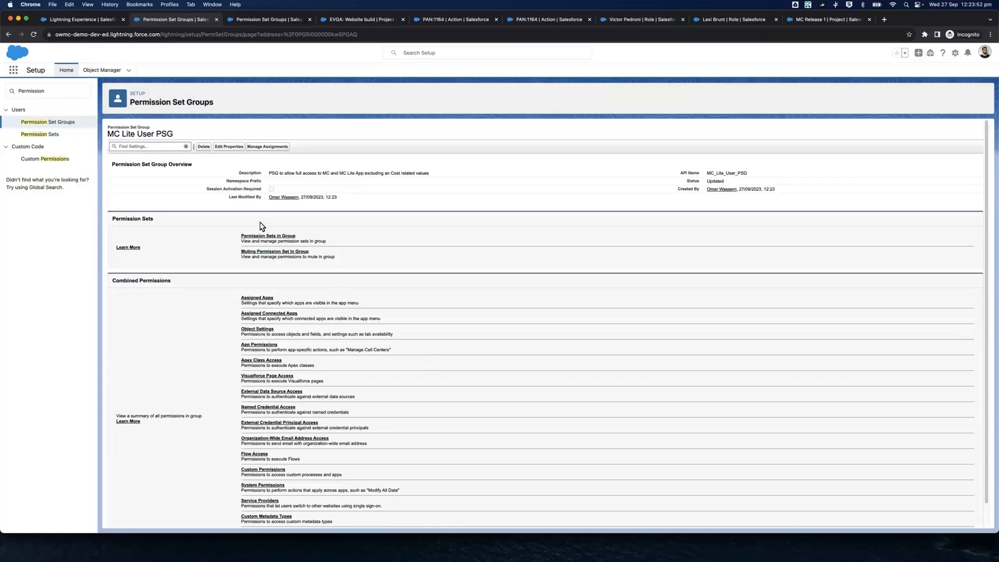
Add the Mission Control Full permission set to the MC Lite User PSG group
left_click(281, 238)
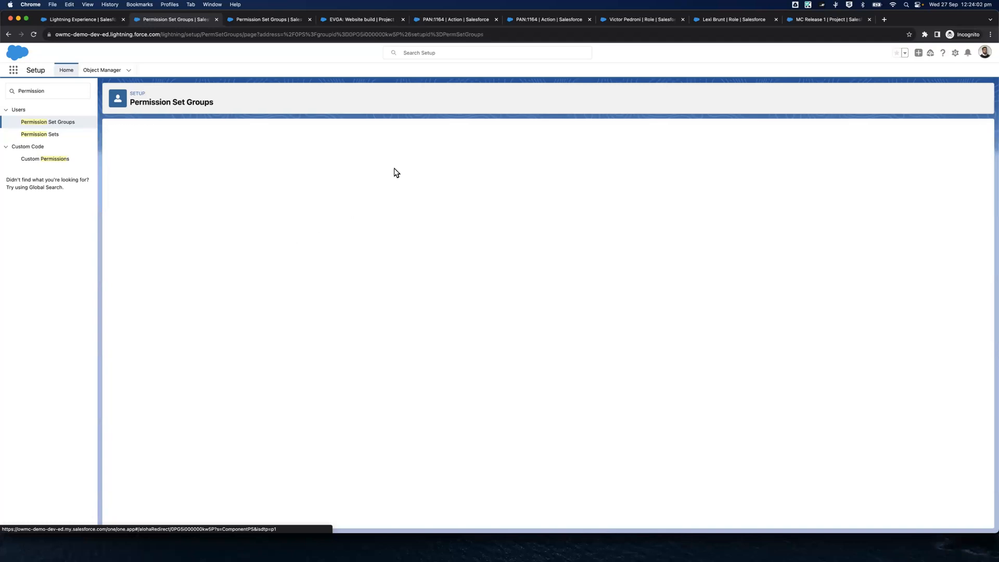
scroll(193, 187, "down", 5)
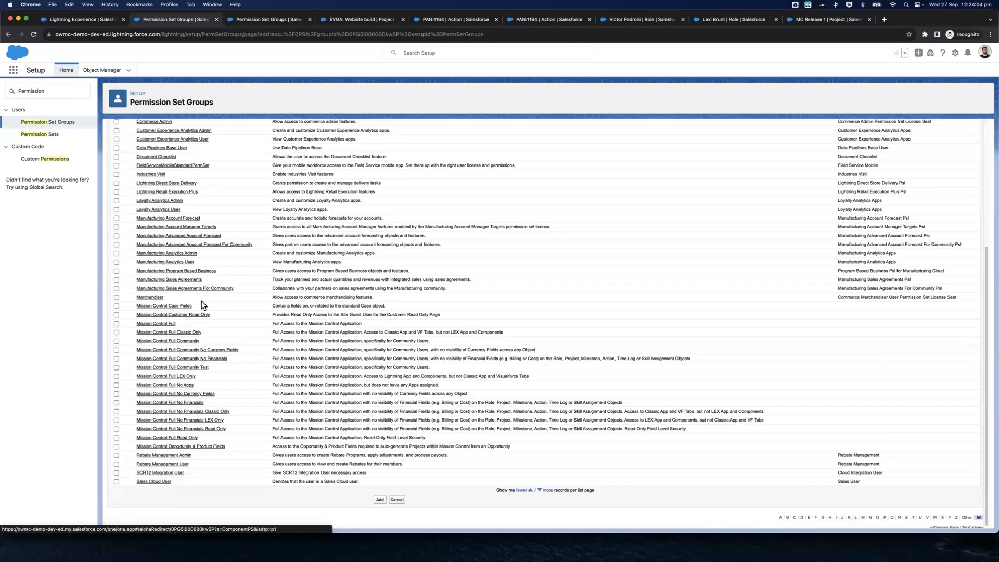
left_click(115, 323)
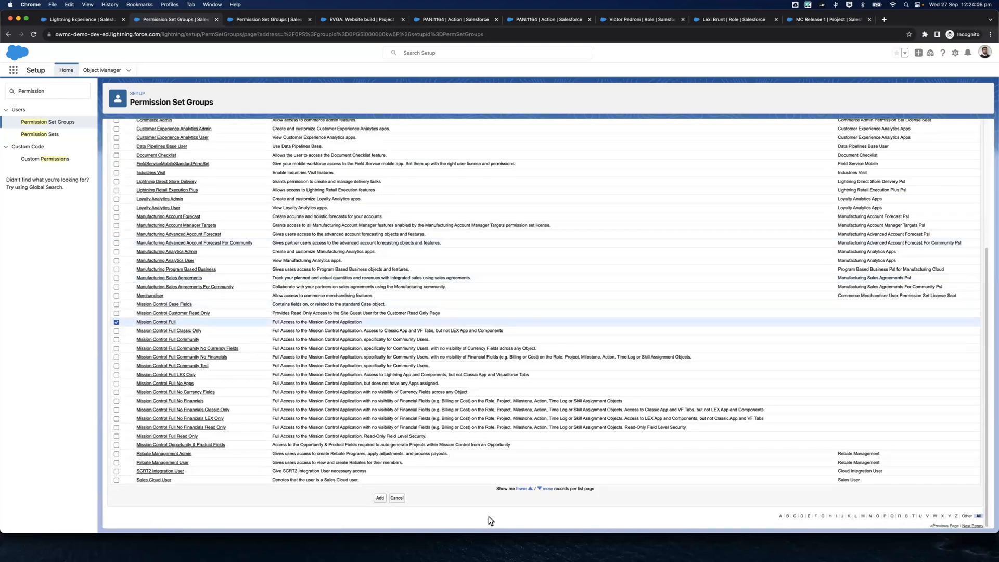
left_click(380, 499)
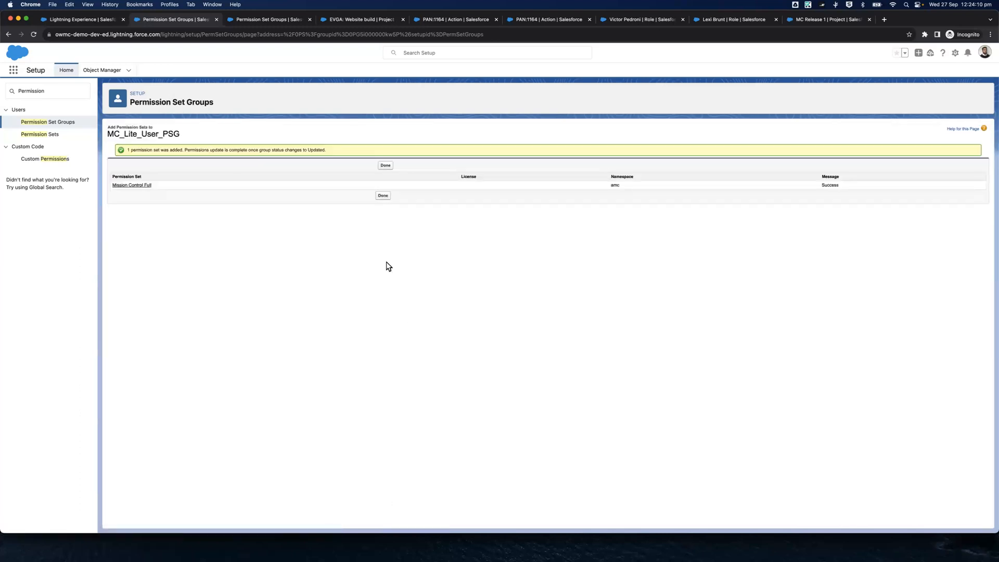
left_click(383, 196)
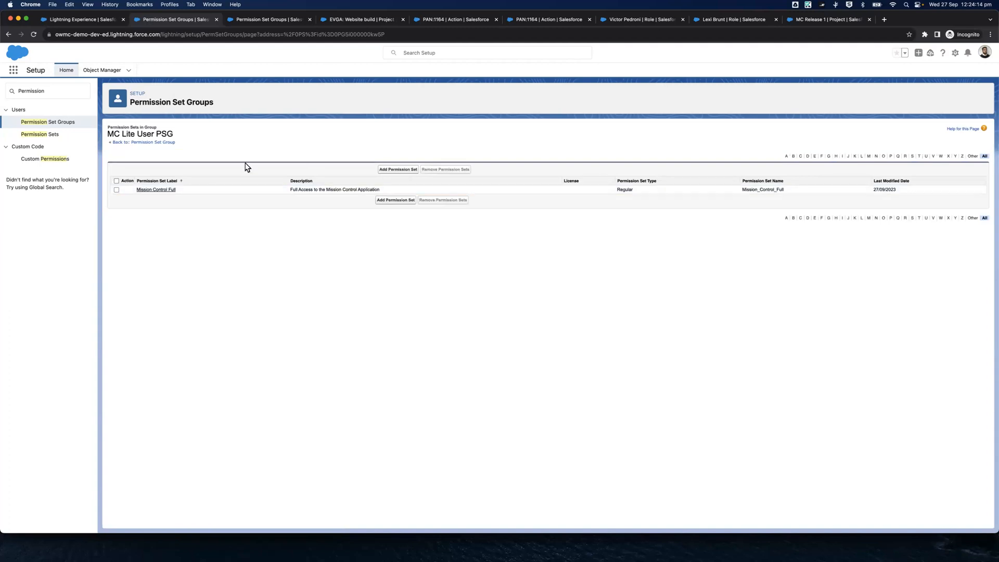
Create a muting permission set in the MC Lite User PSG group, keeping the suggested label and API name
left_click(157, 145)
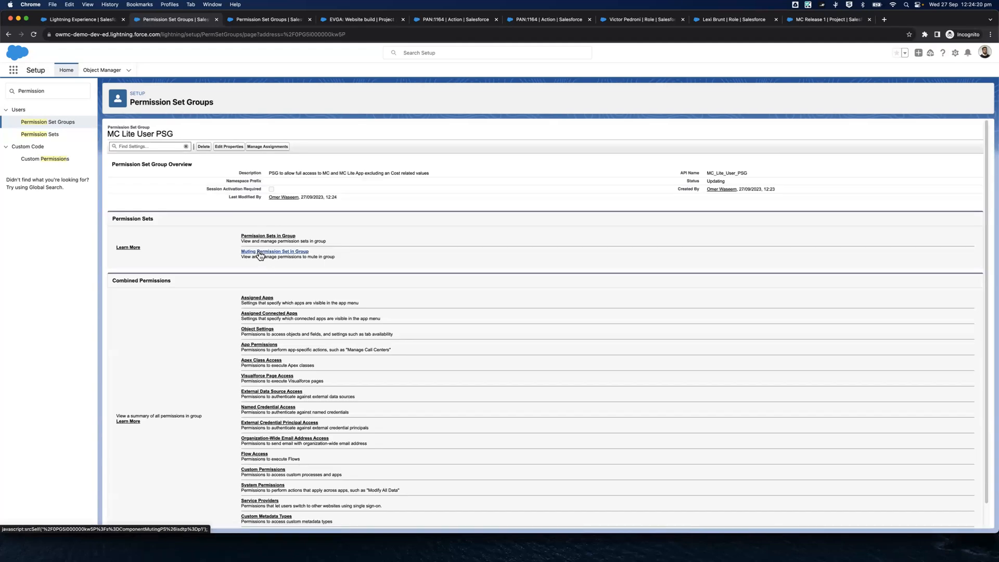
left_click(260, 252)
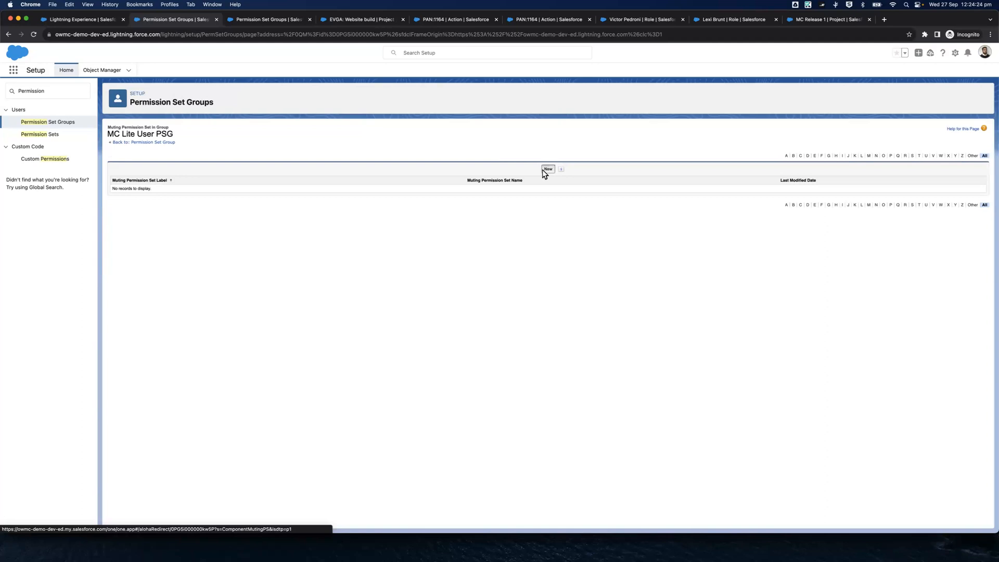
left_click(548, 169)
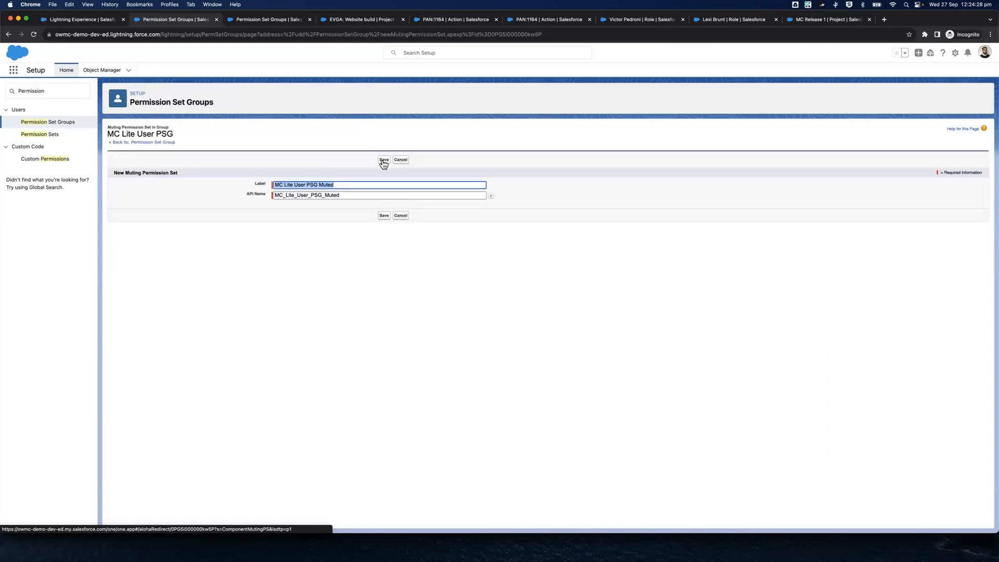
left_click(384, 160)
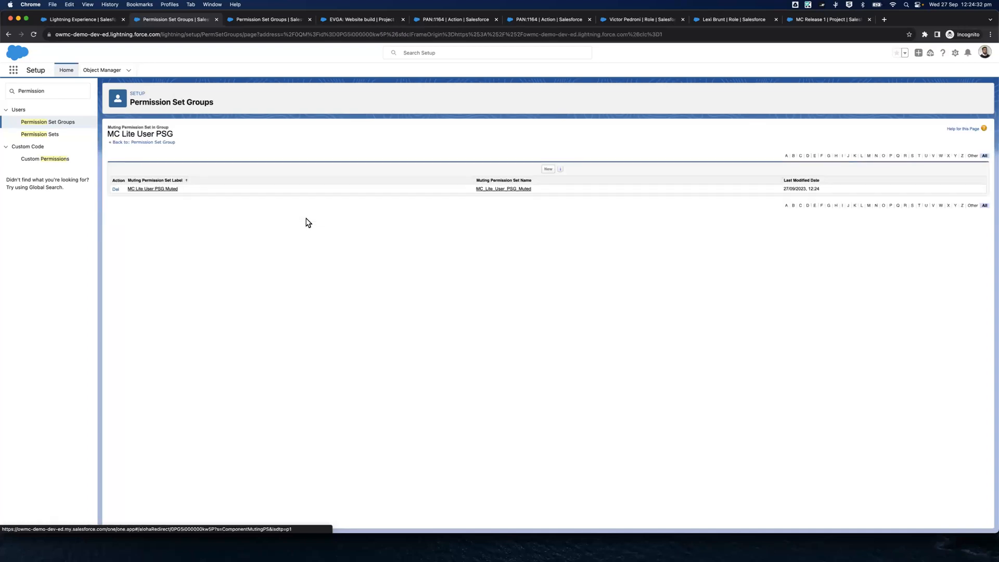
Open the MC Lite User PSG Muted permission set and bring up its Assigned Apps in a separate tab
left_click(169, 190)
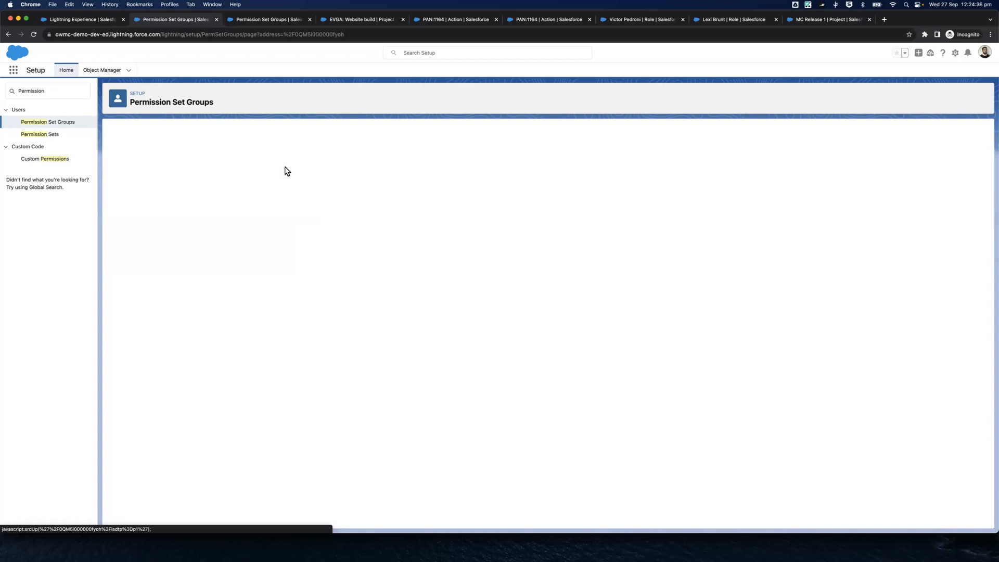
left_click(147, 156)
left_click(254, 232, "super")
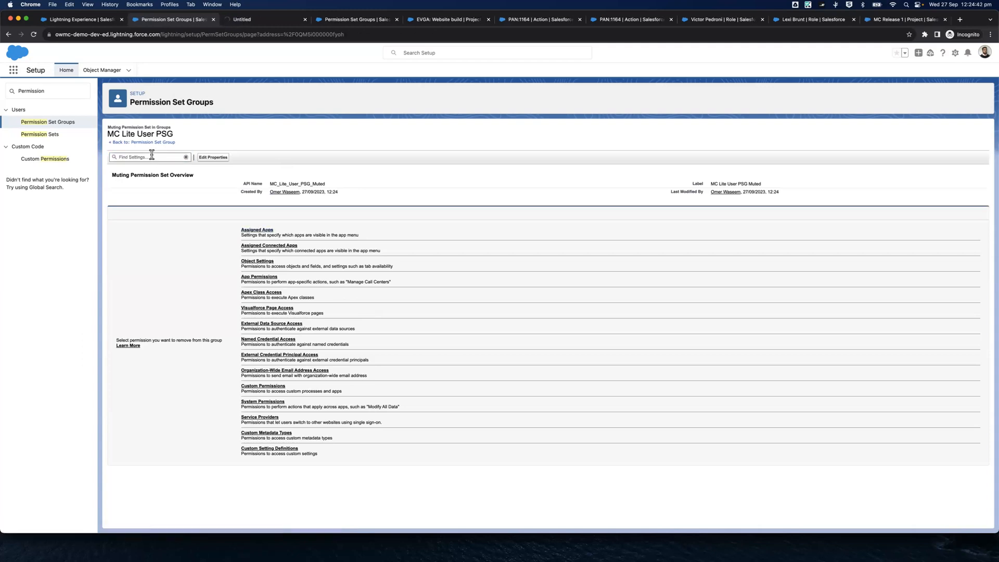
From the muting set's object settings, open Actions and Milestones in separate tabs, searching the page for "Milestone"
left_click(259, 261)
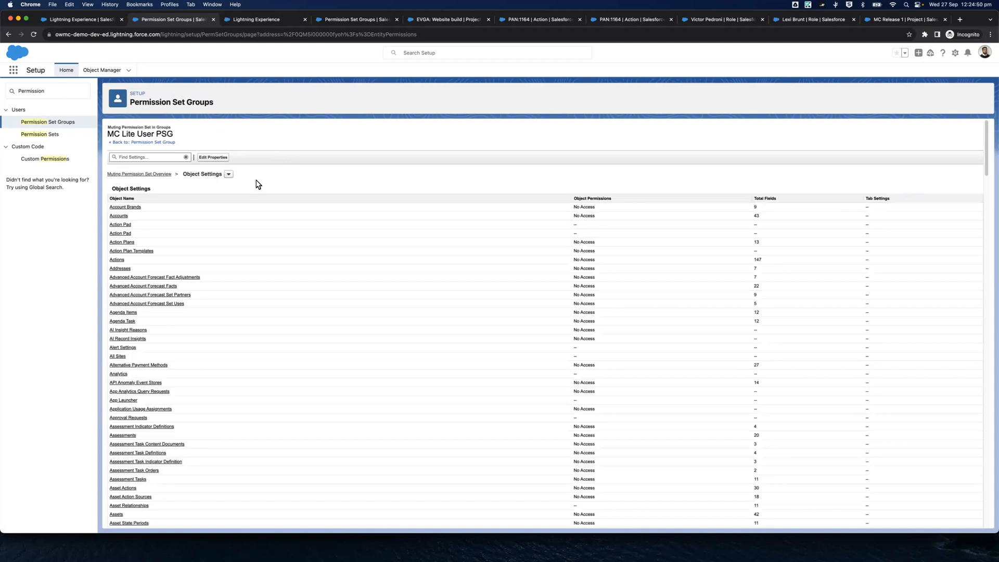
left_click(115, 260, "super")
key("super+f")
type("Mielstone")
key("super+BackSpace")
type("Milestone")
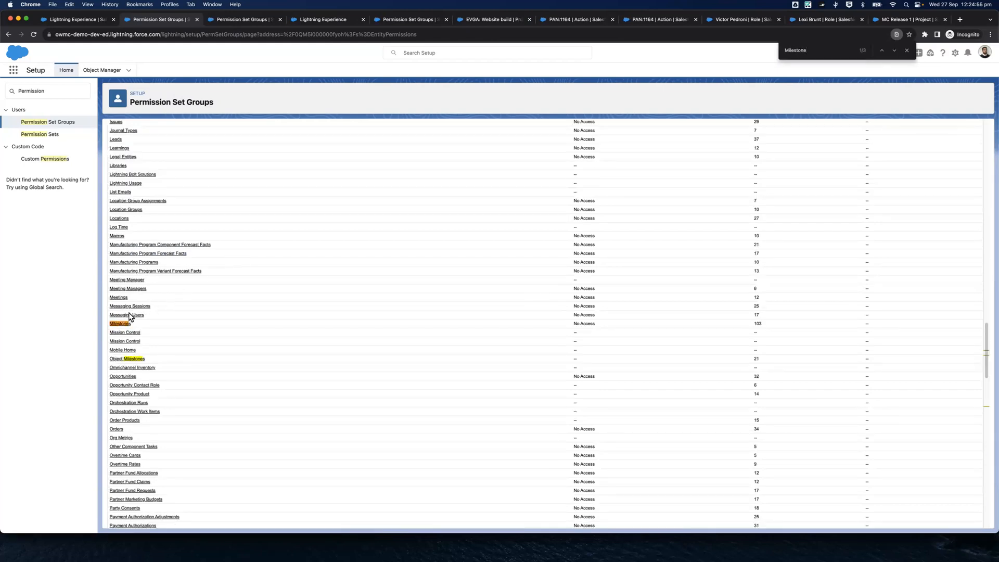
left_click(118, 324, "super")
Find Projects and Time Logs in the object list and open each in a separate tab
type("project")
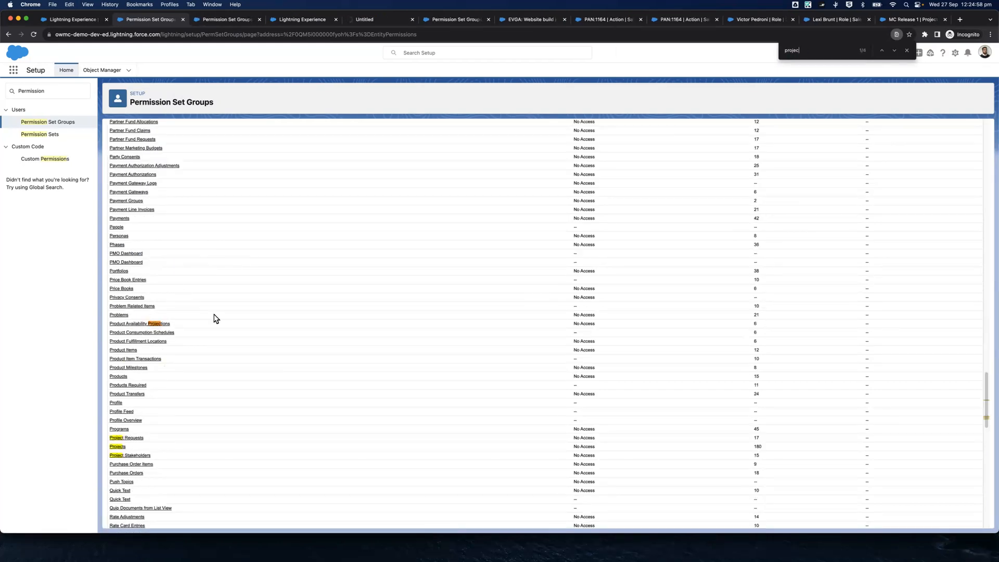
left_click(121, 449, "super")
key("super+f")
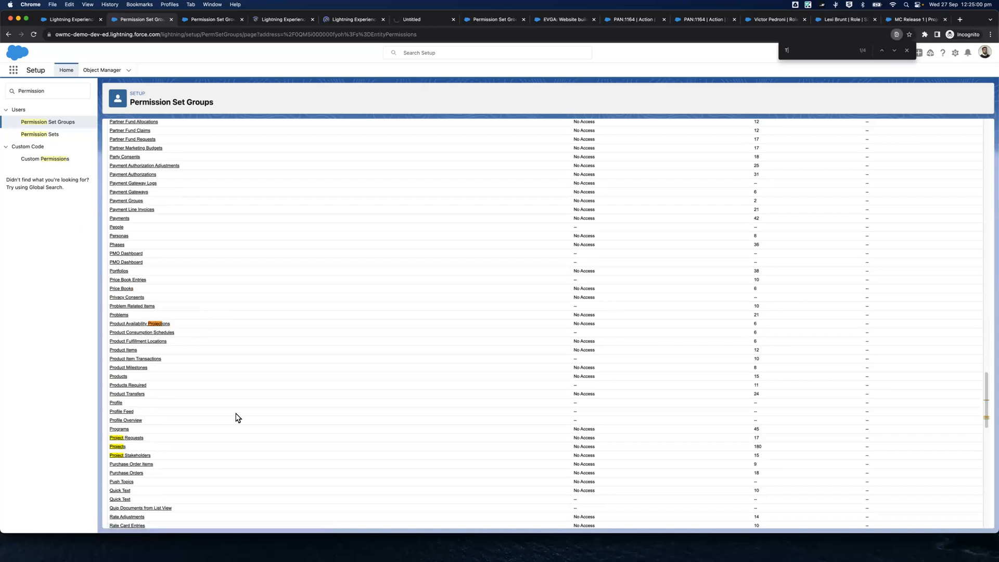
type("Time Log")
left_click(118, 333, "super")
Find Roles in the object list, open it in a separate tab and close the object list tab
key("super+f")
type("Role")
key("Return")
key("Return")
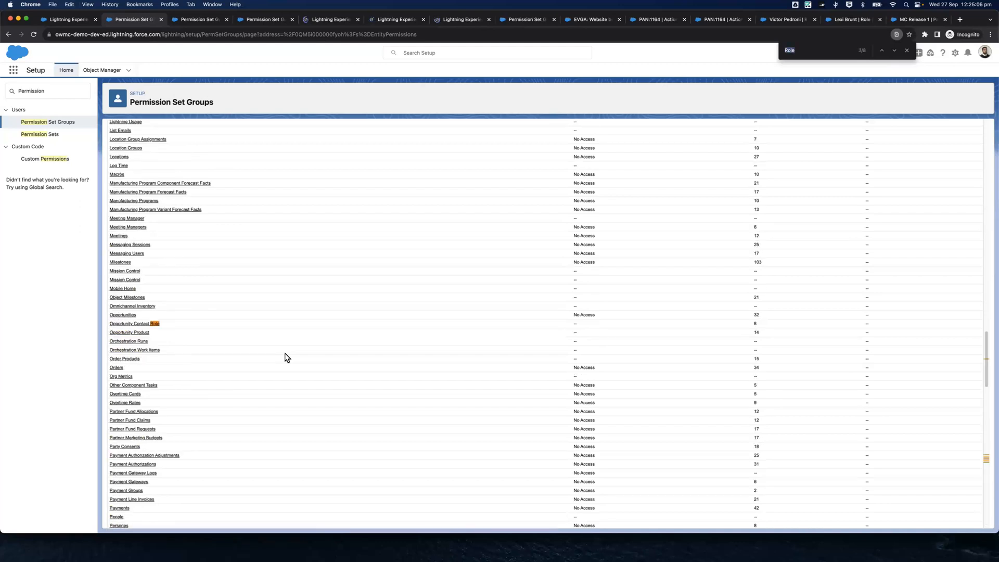
left_click(116, 359, "super")
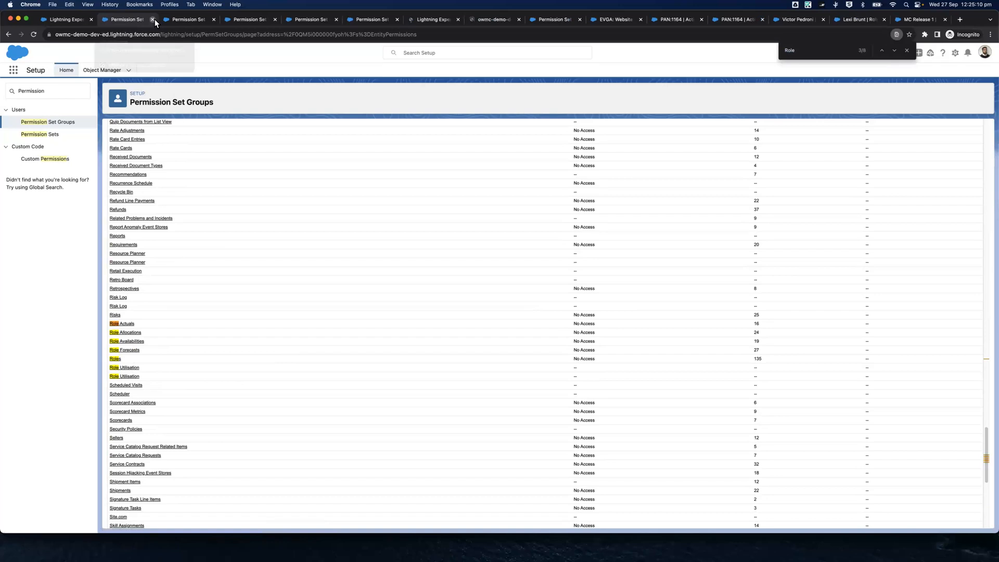
left_click(152, 19)
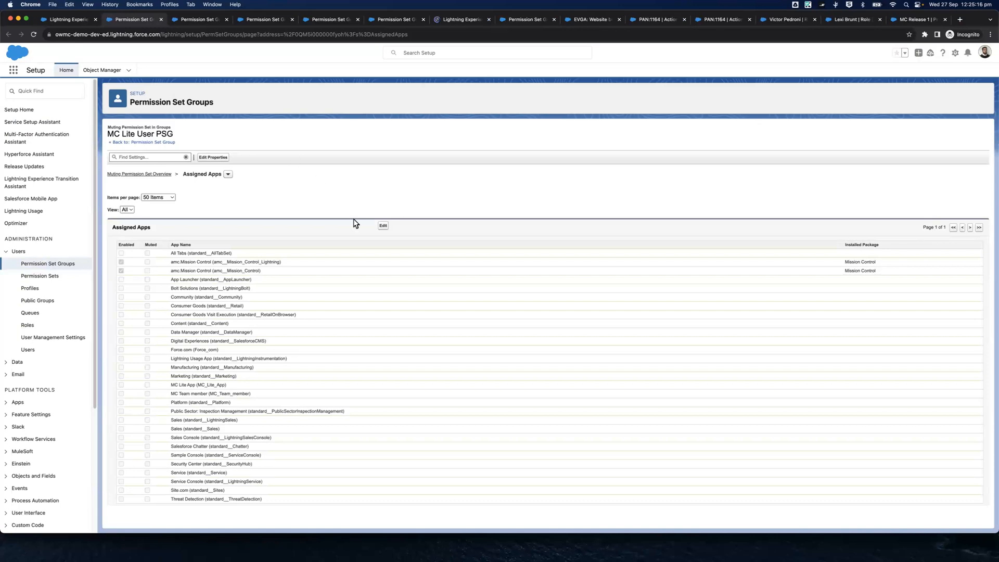
Mute both Mission Control apps in the muting set's Assigned Apps, save the selections and close that tab
left_click(383, 227)
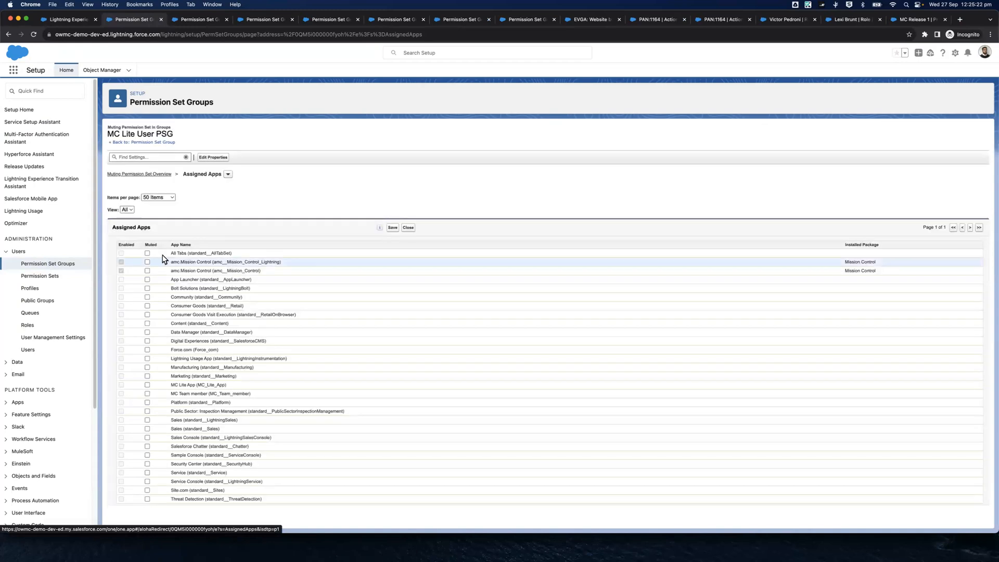
left_click(147, 261)
left_click(147, 271)
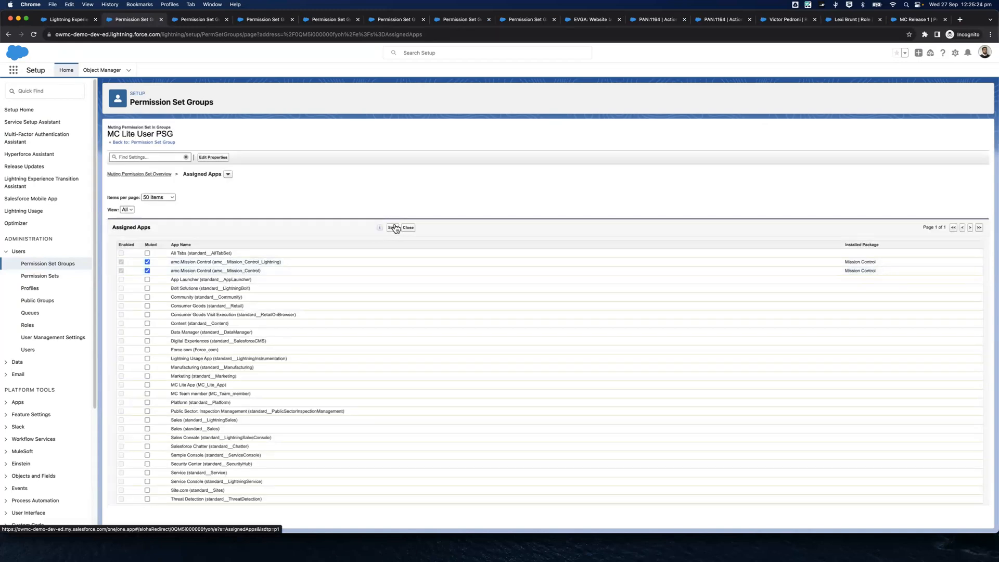
left_click(162, 23)
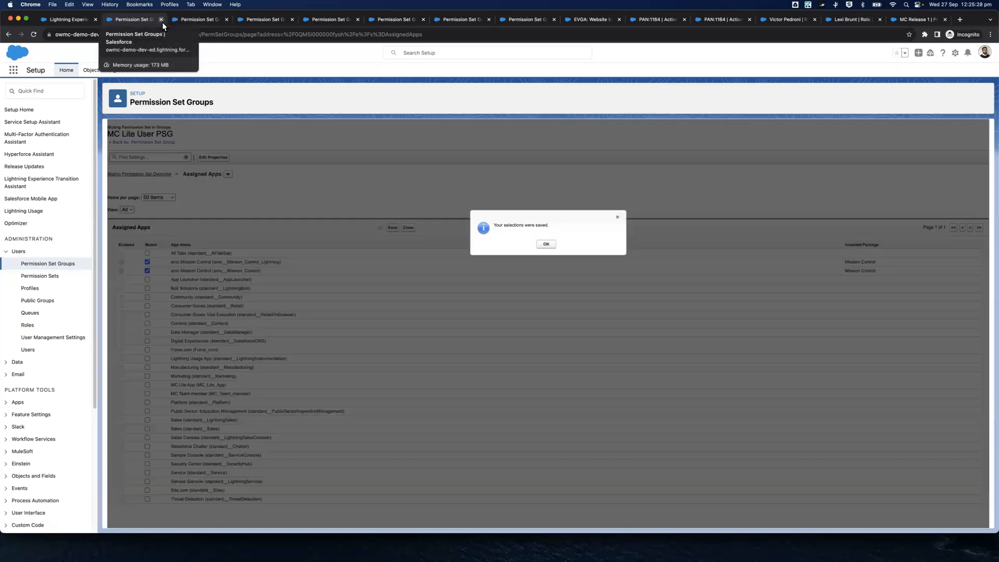
left_click(546, 249)
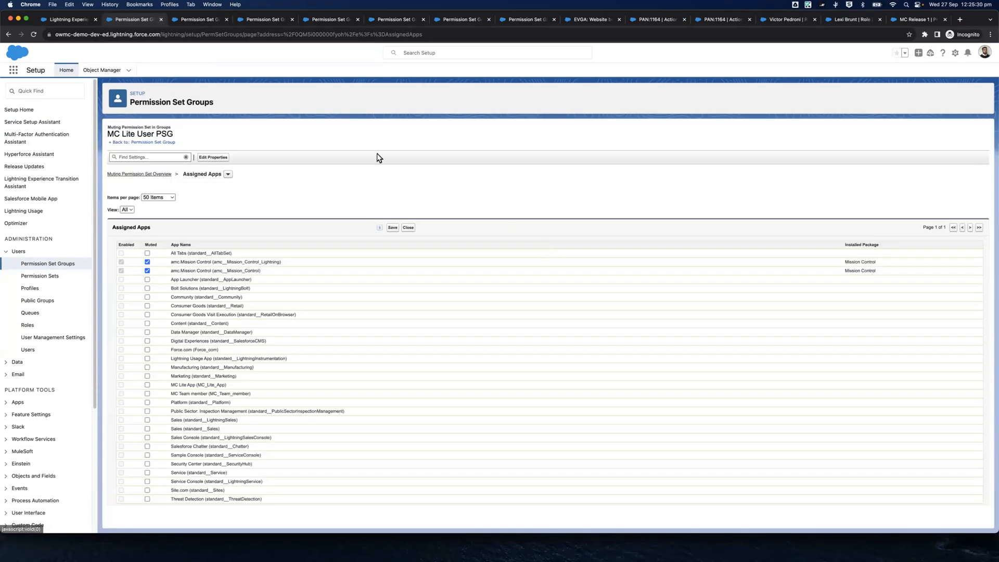
left_click(161, 20)
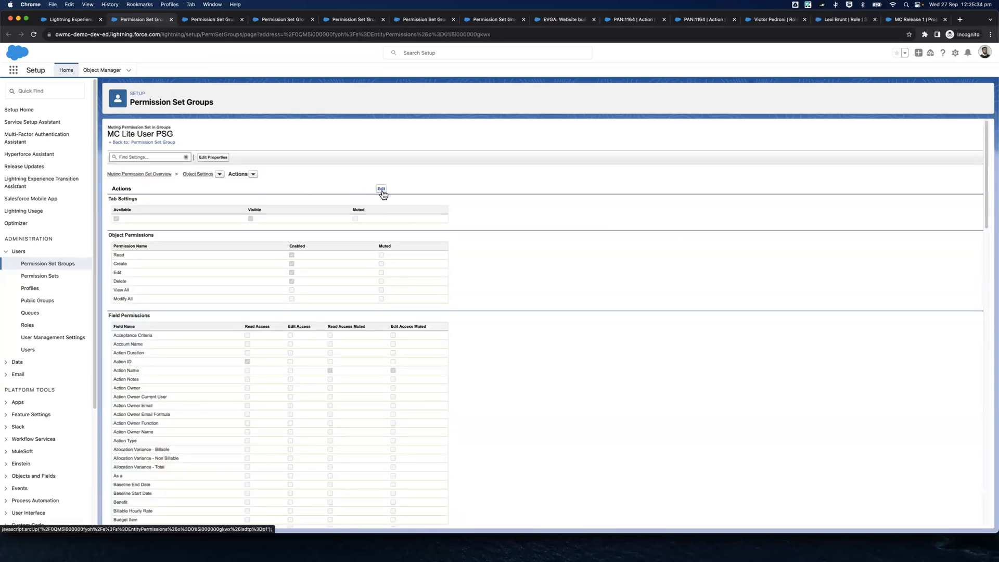
Switch the muting settings of the opened objects to editing, one tab after another, starting with Actions
left_click(383, 192)
key("ctrl+Tab")
left_click(382, 192)
key("ctrl+Tab")
left_click(382, 192)
key("ctrl+Tab")
left_click(381, 190)
key("ctrl+Tab")
key("ctrl+Tab")
Close the spare Permission Set Groups tab next to the EVGA: Website build project and return to the Actions settings
left_click(154, 19)
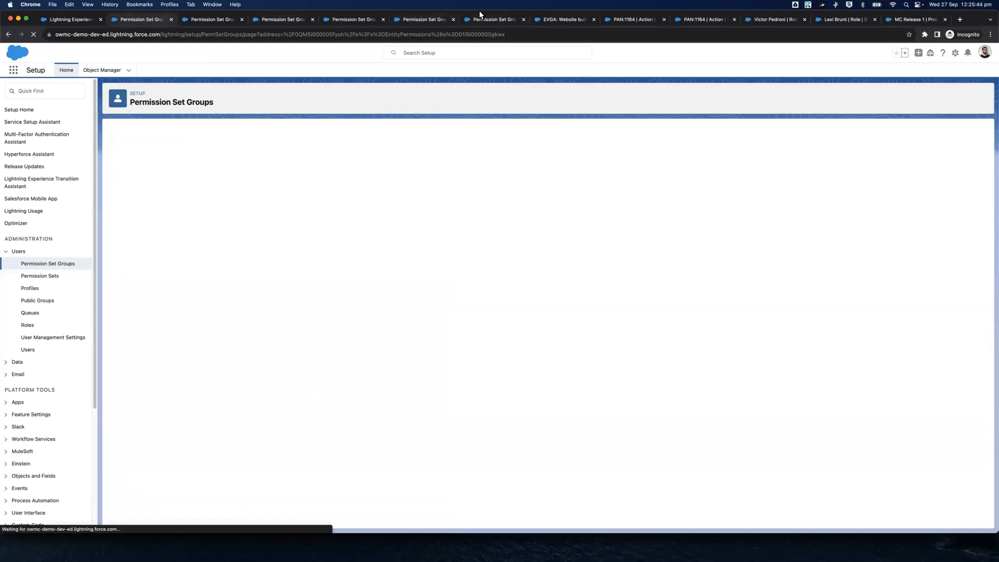
left_click(485, 18)
key("super+w")
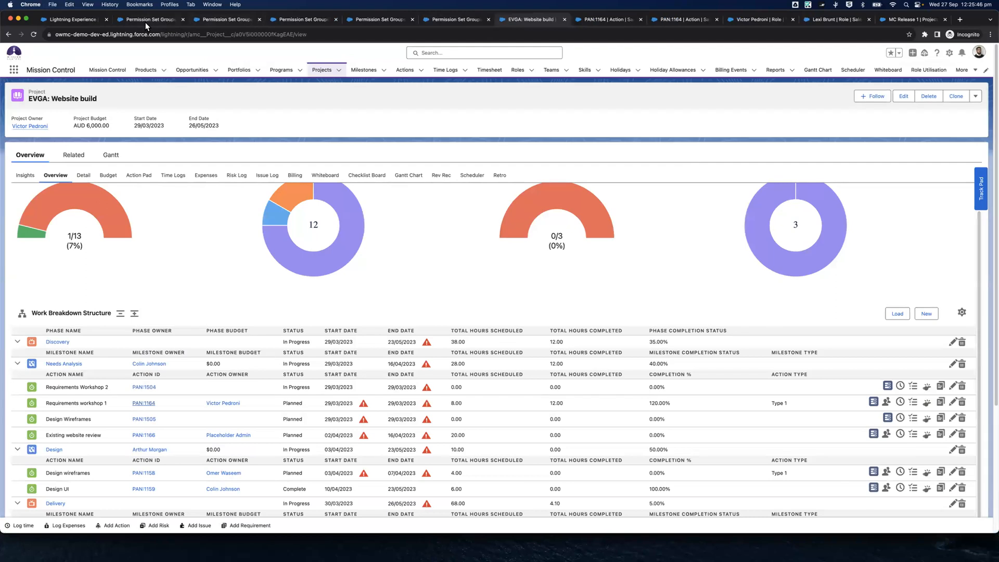
left_click(146, 21)
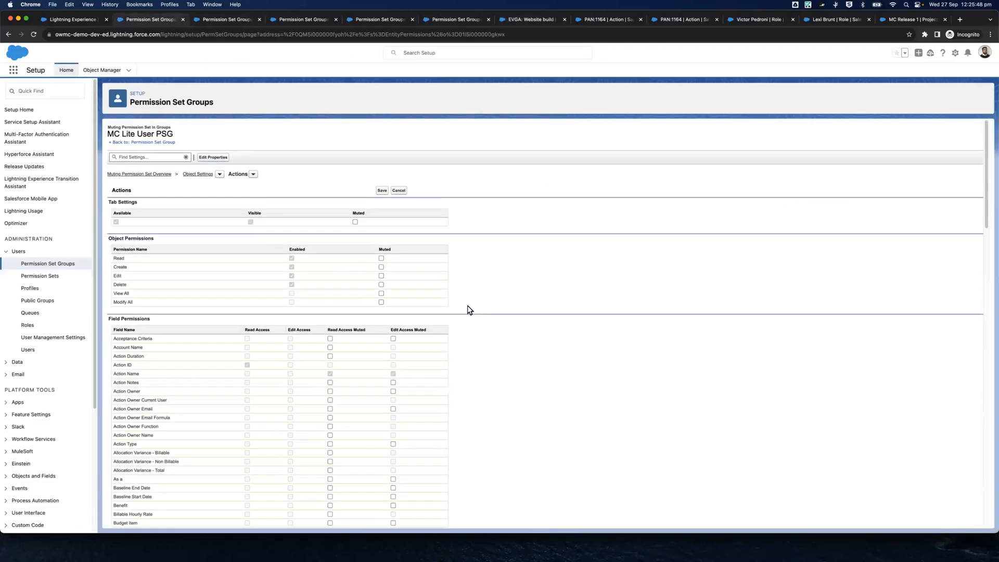
Find "Value (Cost" on Actions and mute access to the Hours Completed, Hours Remaining and Hours Scheduled Value (Cost) fields
key("super+f")
type("Value (Cost")
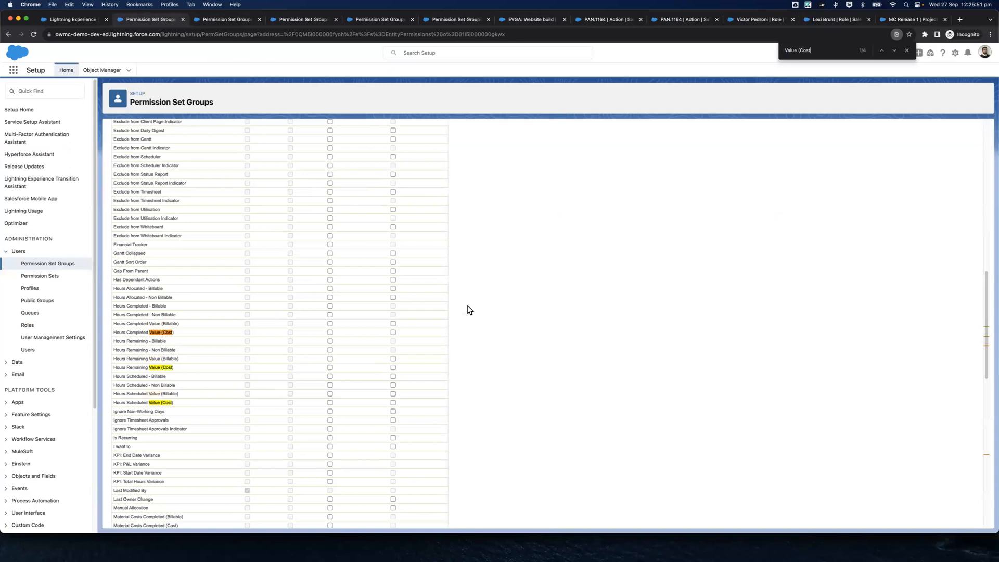
left_click(330, 332)
scroll(330, 333, "up", 1)
scroll(328, 336, "up", 15)
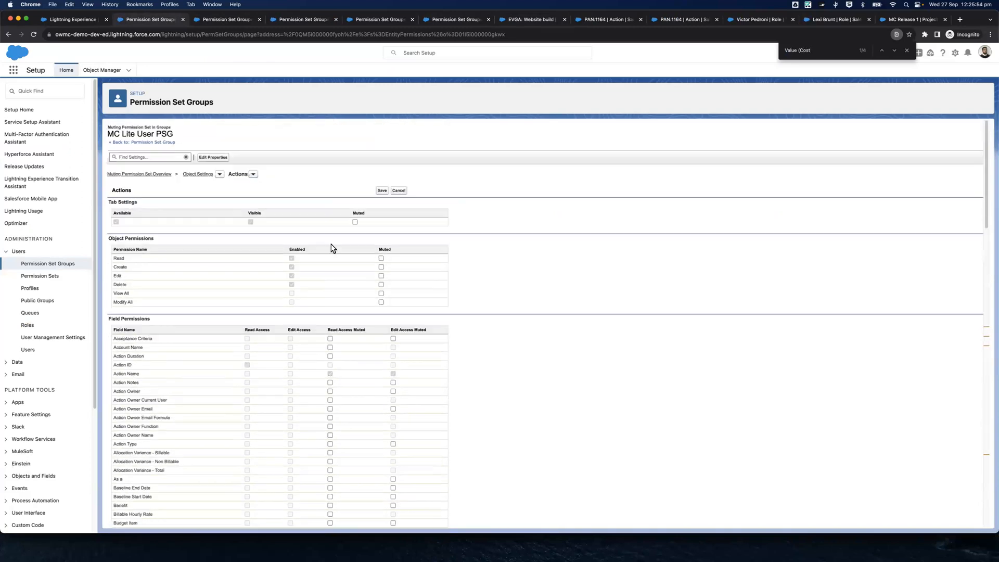
scroll(342, 406, "down", 15)
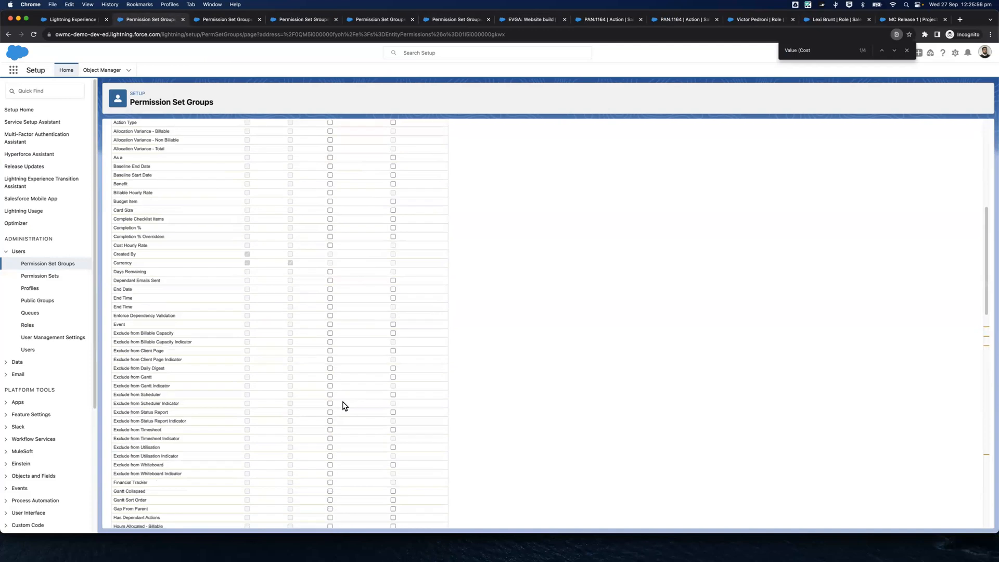
scroll(343, 401, "down", 1)
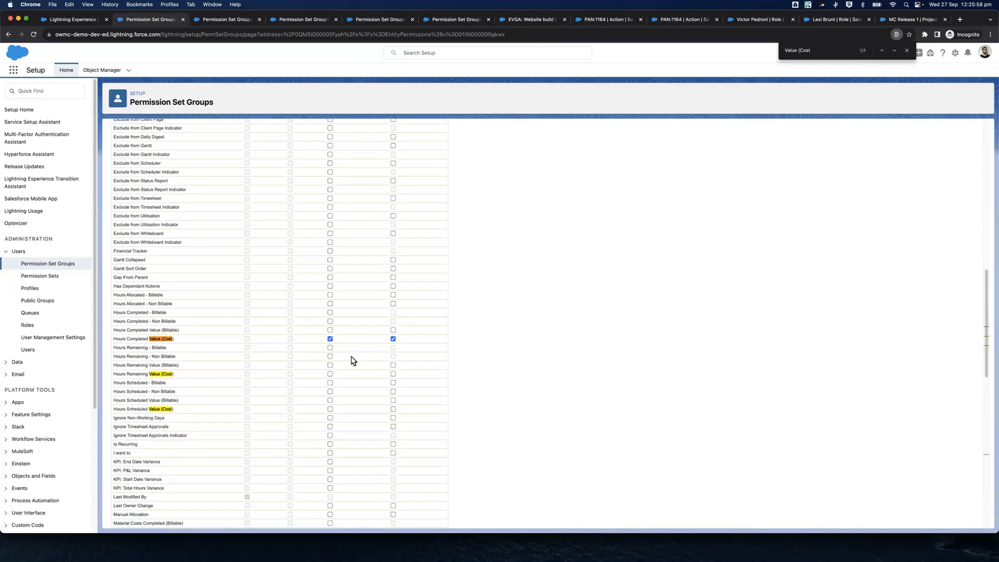
left_click(330, 410)
Go to the last Value (Cost) match on Actions and mute read access to Projected Value (Cost)
key("cmd+f")
key("Return")
key("Return")
key("Return")
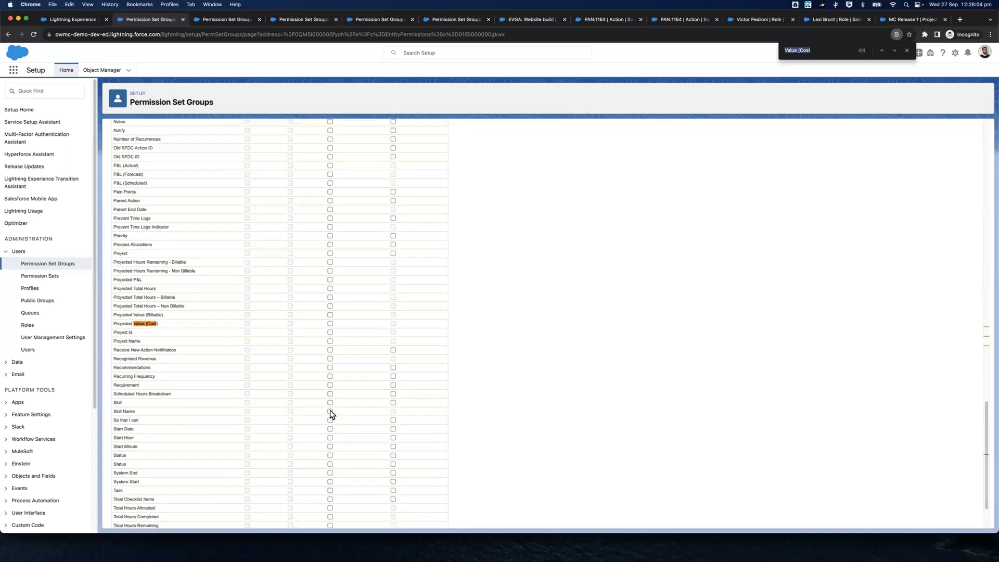
left_click(330, 324)
scroll(347, 331, "up", 20)
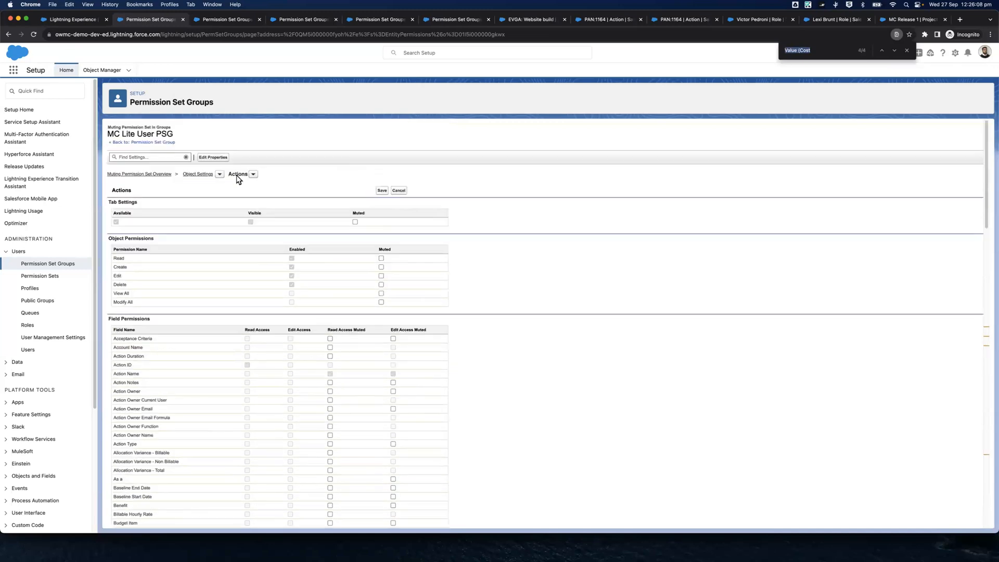
Find the Hourly fields on Actions, mute read access to Cost Hourly Rate and save the muting settings
scroll(410, 376, "down", 5)
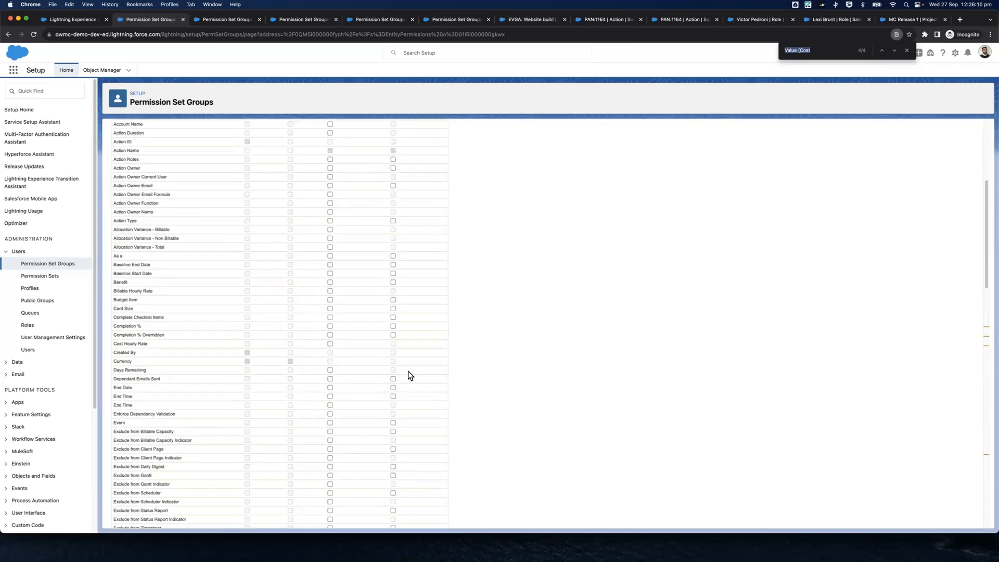
type("Hourly")
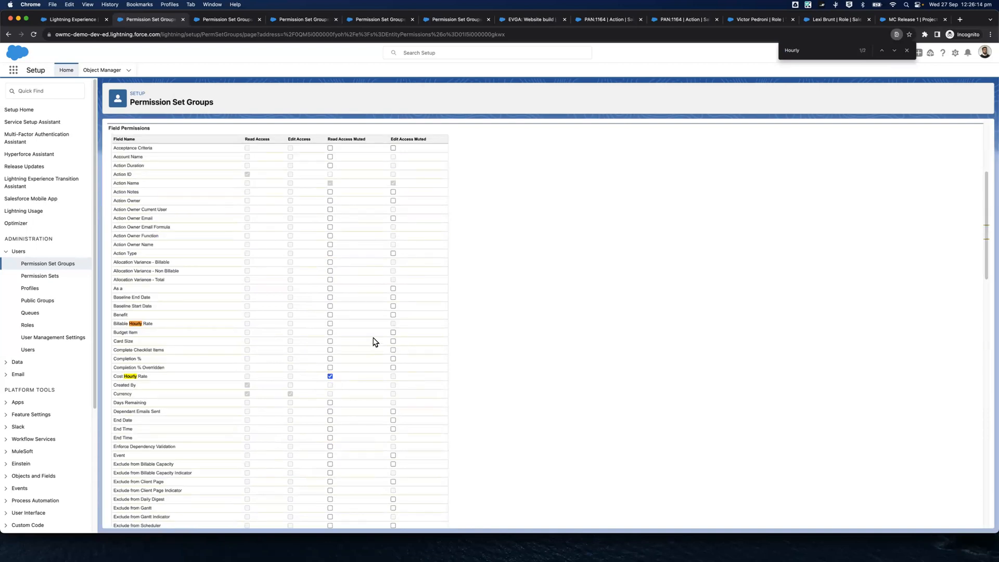
scroll(375, 342, "up", 5)
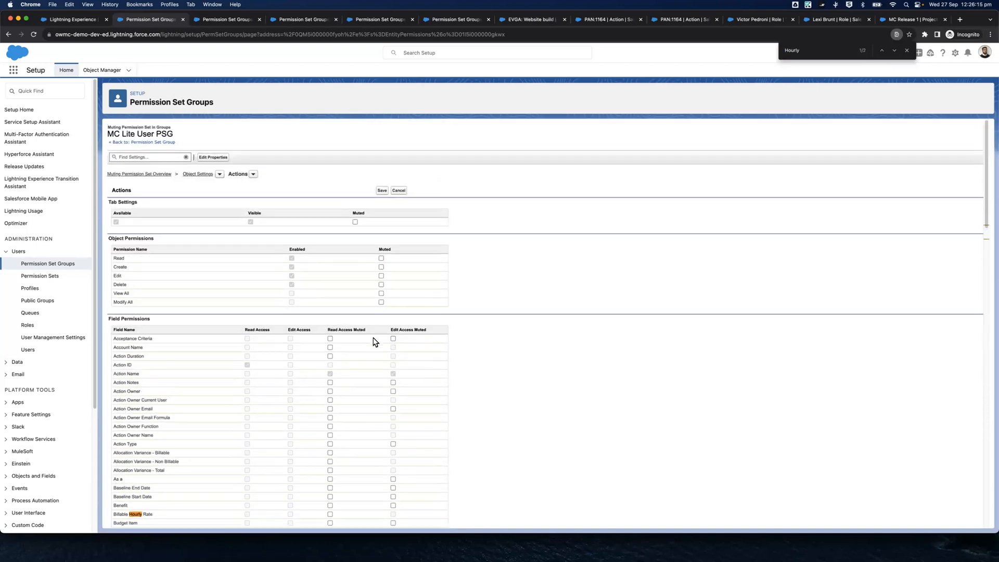
left_click(382, 191)
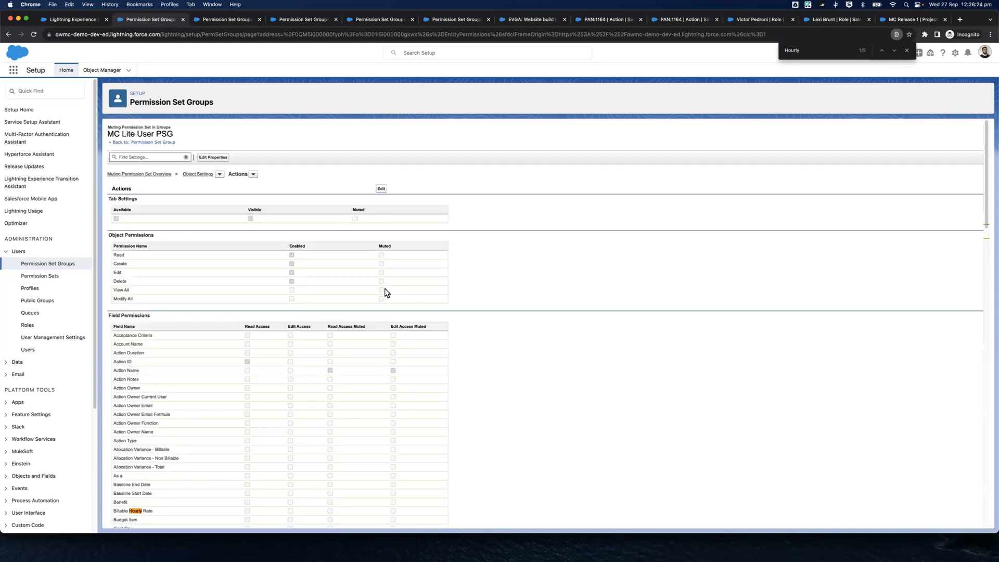
scroll(385, 290, "down", 9)
scroll(385, 289, "up", 7)
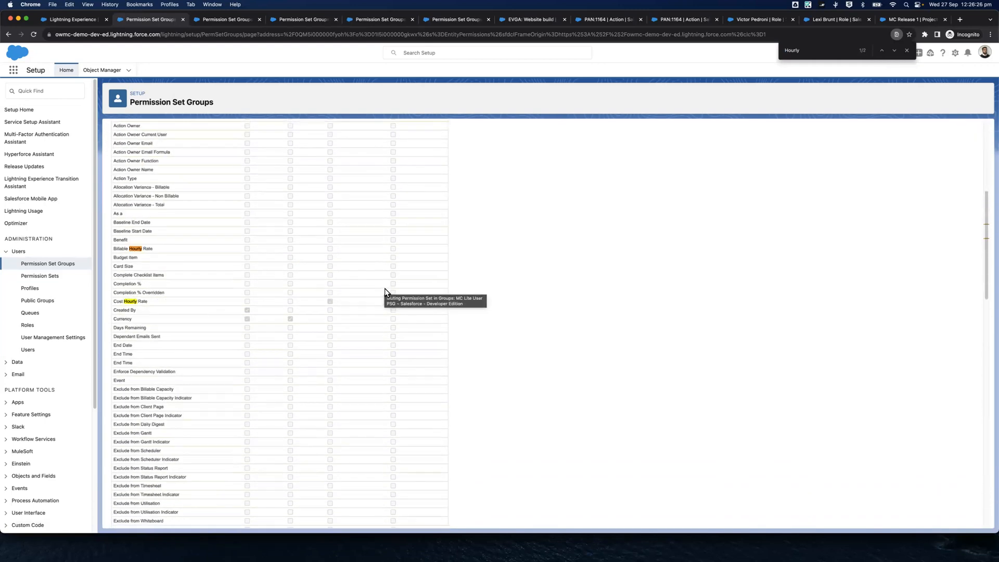
On Milestones, find and mute the Hours Completed, Hours Remaining and Hours Scheduled Value (Cost) fields, and save
left_click(224, 19)
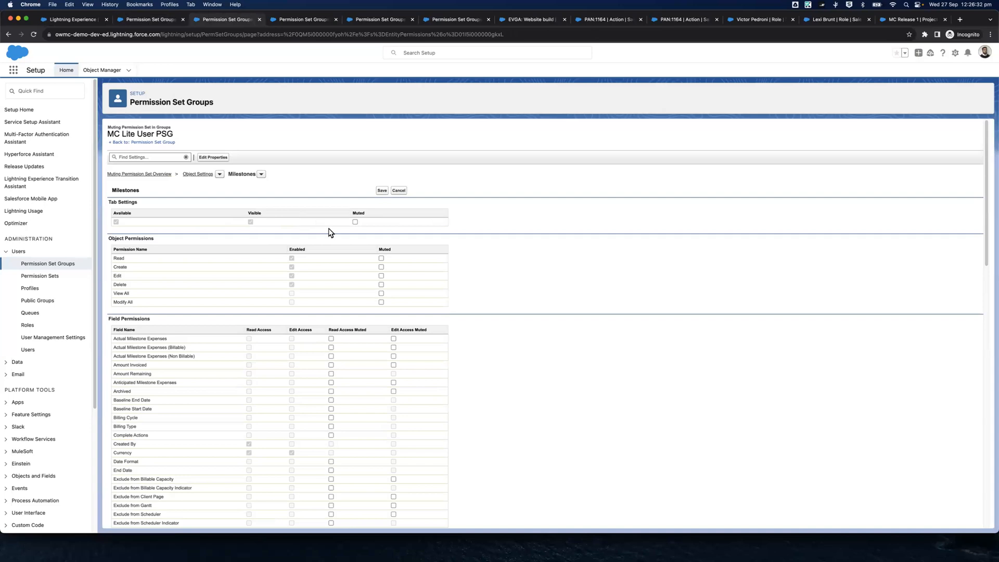
key("super+f")
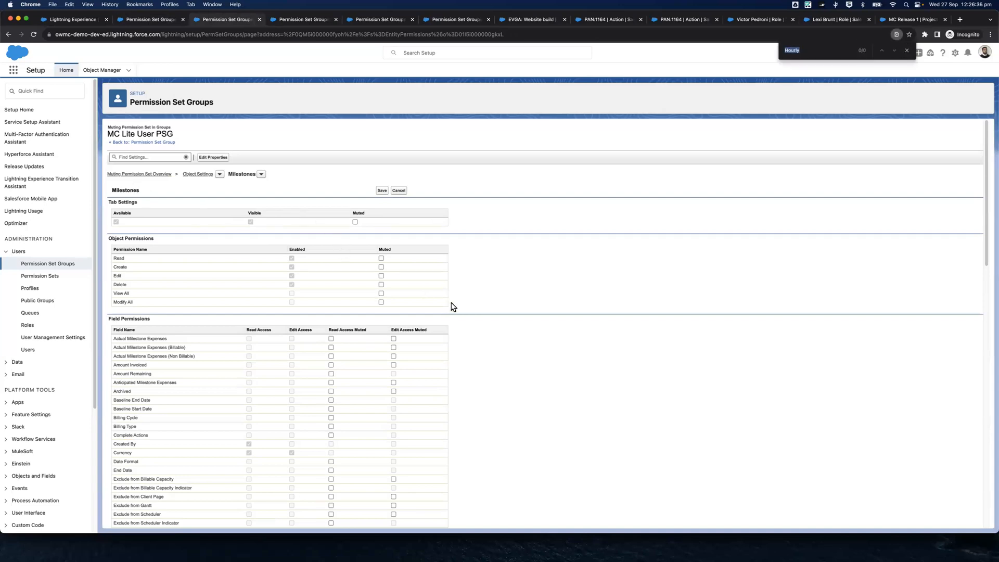
type("Value (Cost")
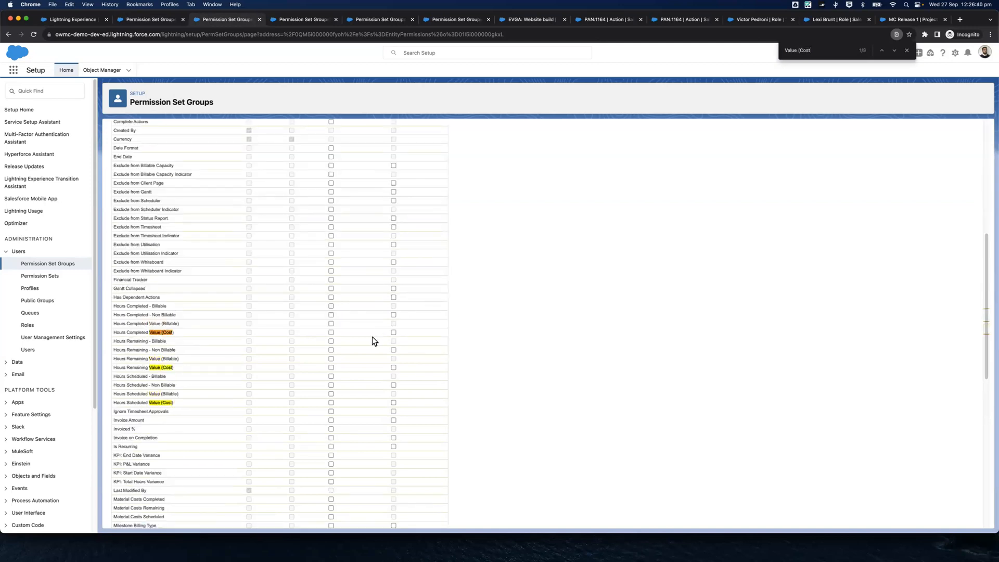
left_click(332, 334)
left_click(332, 369)
left_click(331, 404)
scroll(365, 418, "down", 5)
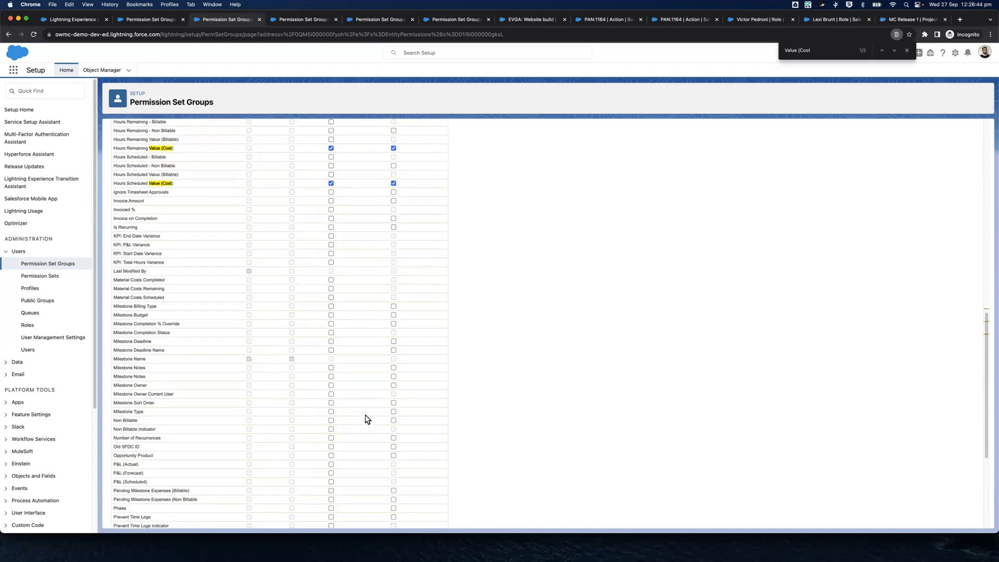
scroll(366, 418, "up", 10)
left_click(387, 191)
On Projects, mute read and edit access to the Hours Value (Cost) fields and save the settings
left_click(287, 20)
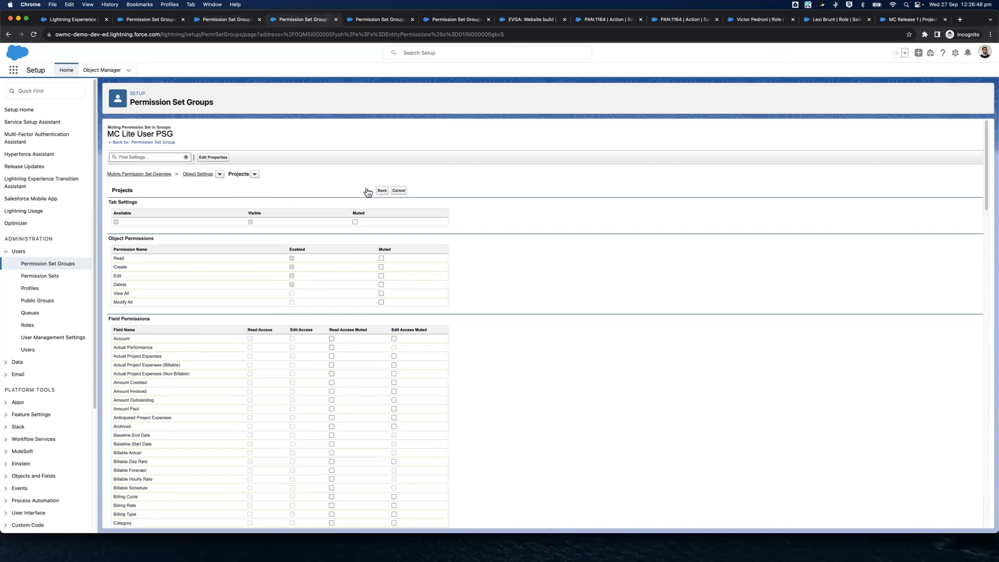
key("super+f")
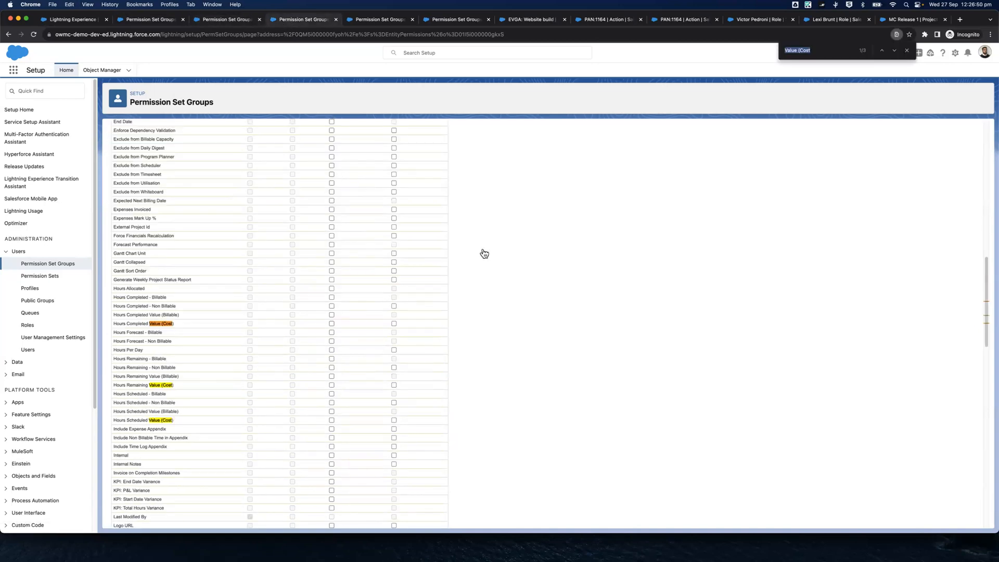
left_click(331, 323)
left_click(332, 385)
scroll(393, 370, "up", 10)
left_click(381, 191)
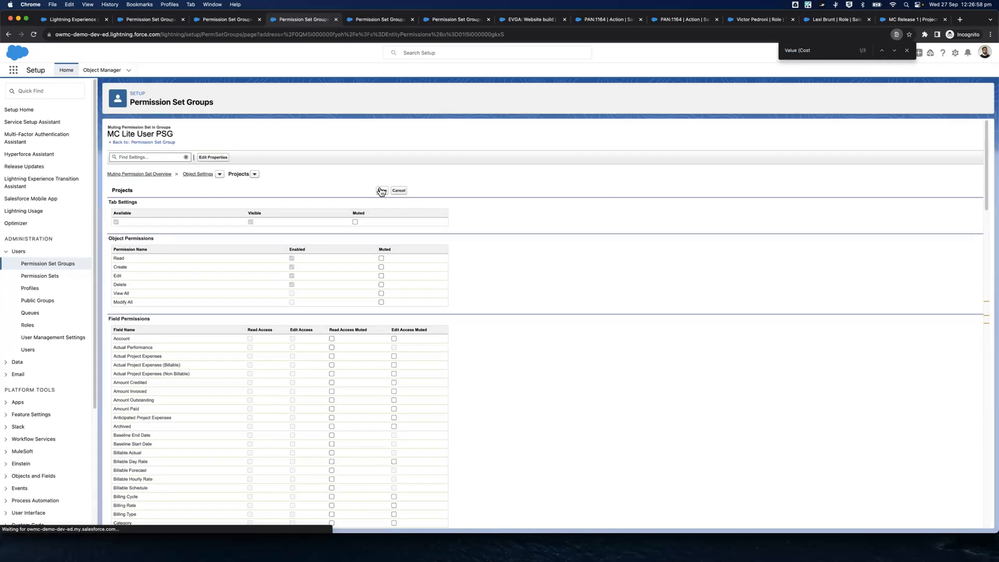
On Time Logs, find Hours Completed Value (Cost) and mute its read and edit access
left_click(377, 19)
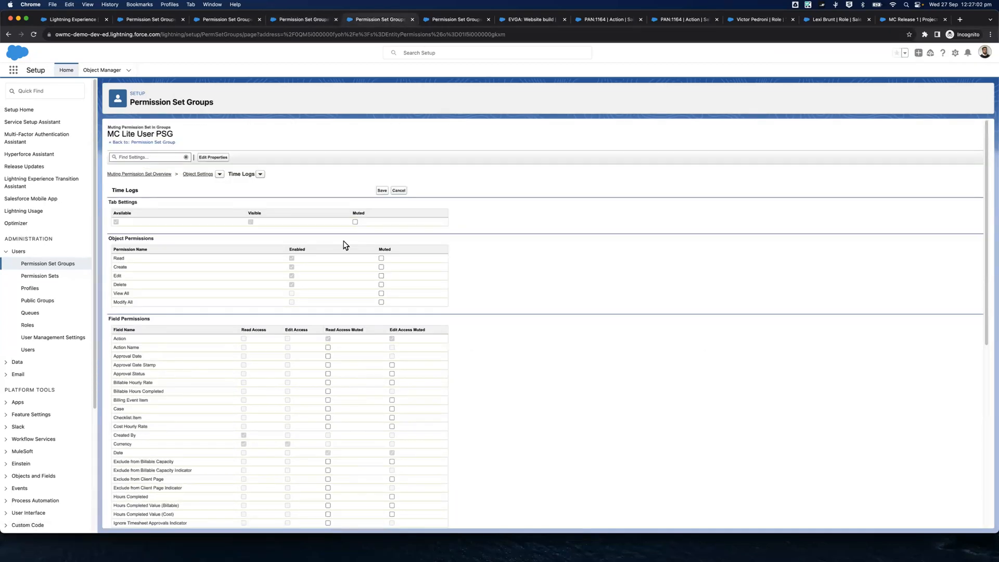
key("super+f")
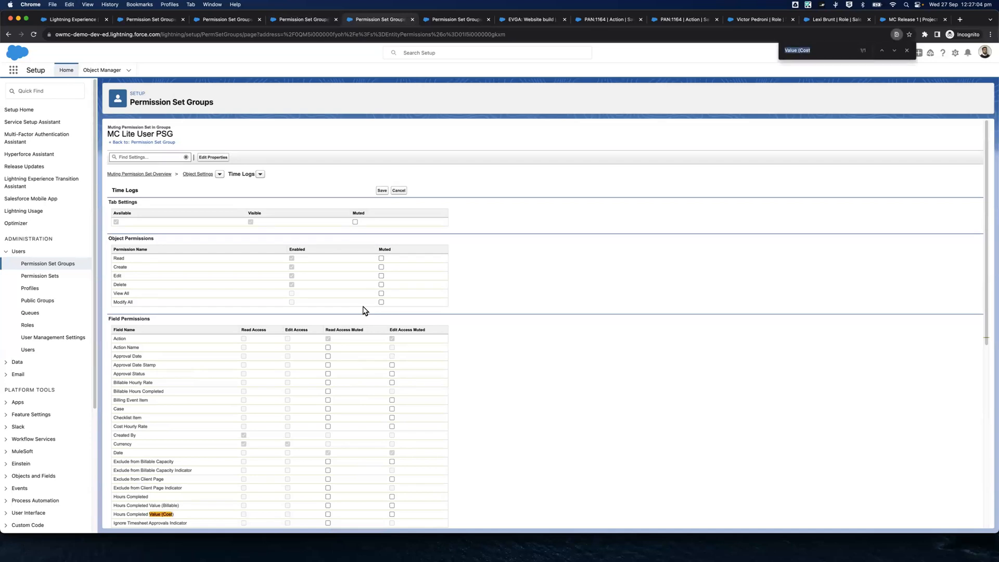
scroll(365, 310, "down", 4)
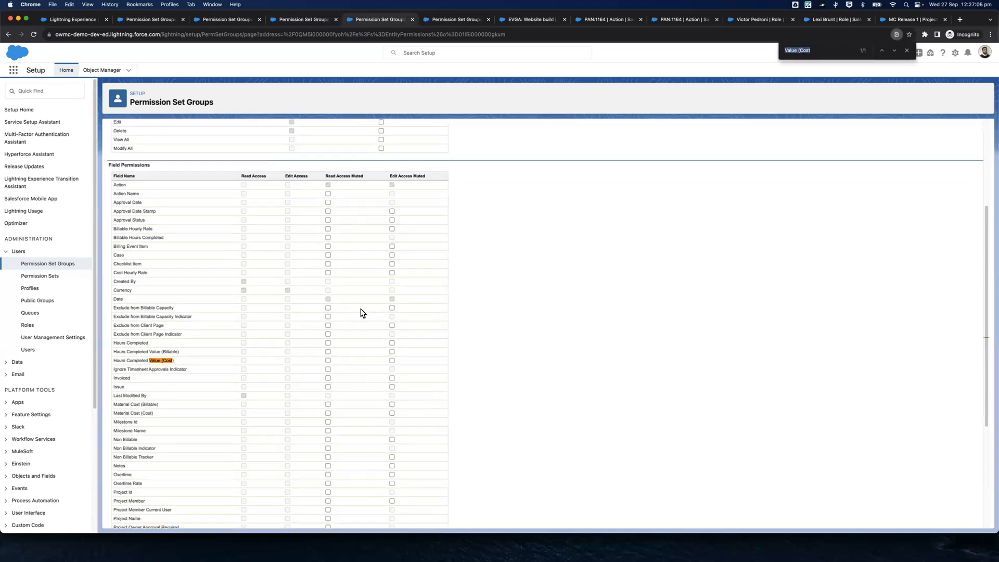
left_click(328, 317)
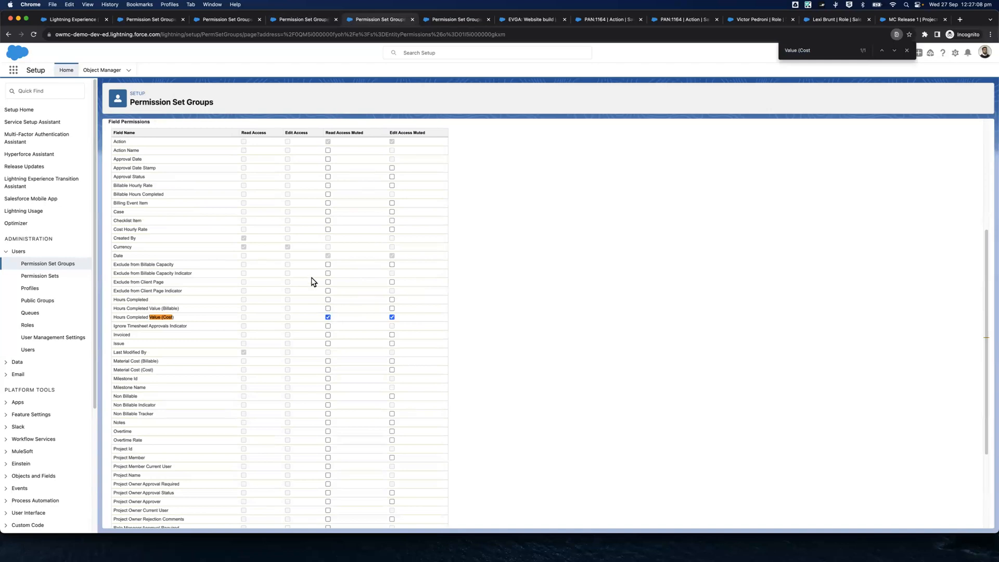
Find the Hourly fields on Time Logs, mute read and edit access to Cost Hourly Rate and save
key("super+f")
type("Hourly")
left_click(328, 229)
scroll(356, 191, "up", 4)
left_click(382, 190)
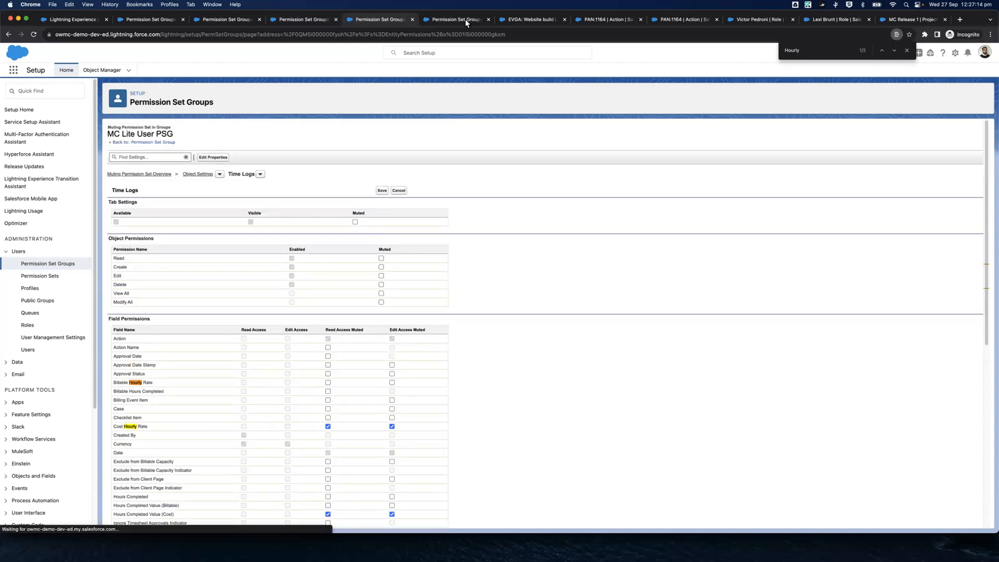
On Roles, find the Cost field, mute read and edit access to Cost Hourly Rate and save
left_click(456, 19)
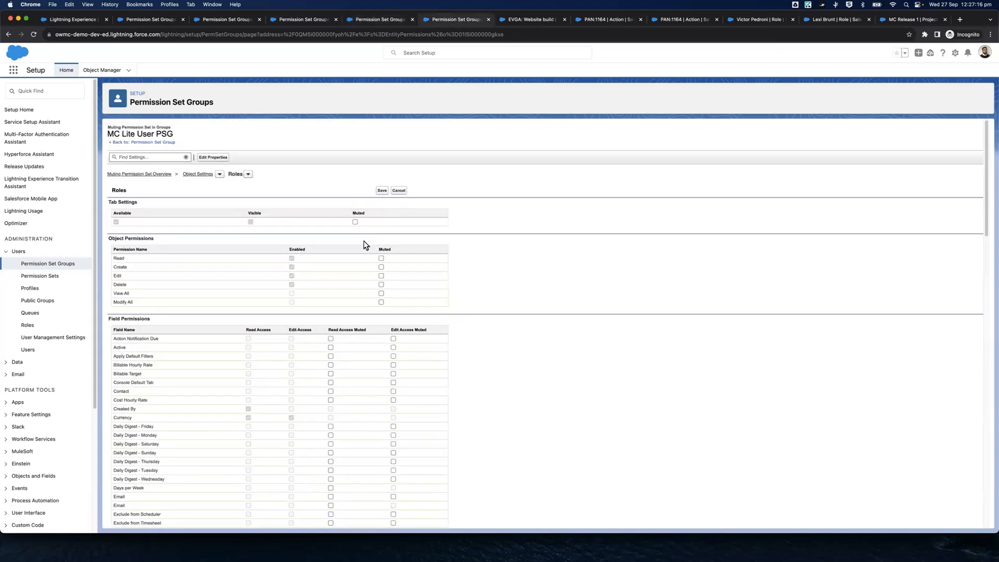
key("super+f")
type("Cost")
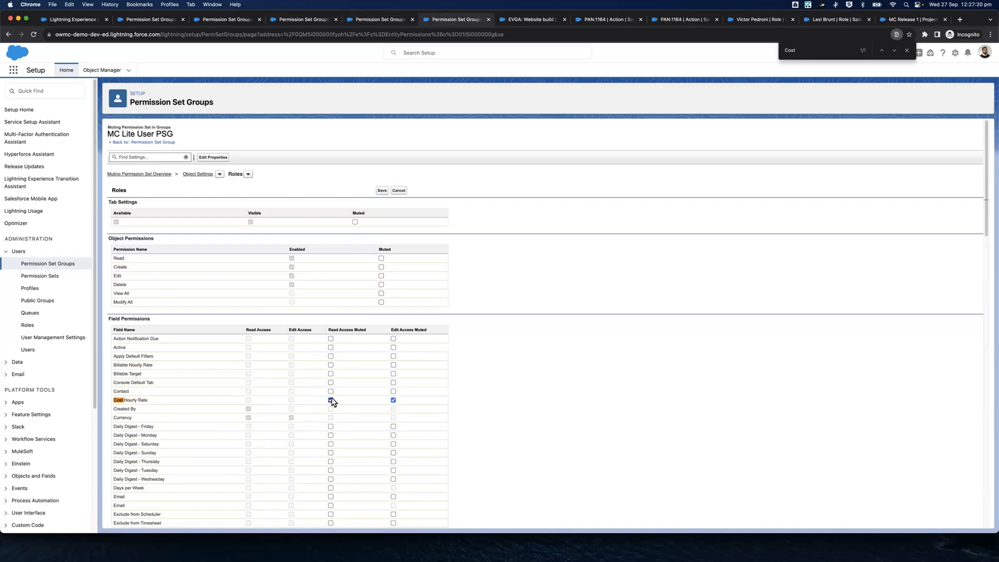
left_click(382, 190)
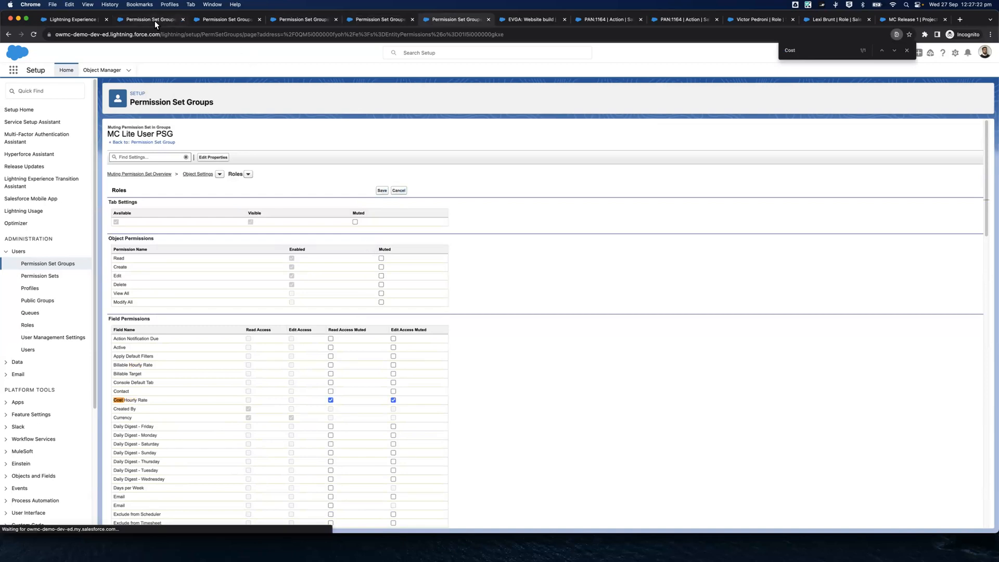
Go from the Actions muting settings back to MC Lite User PSG and open its Mission Control Full permission set
key("super+f")
type("Hourly")
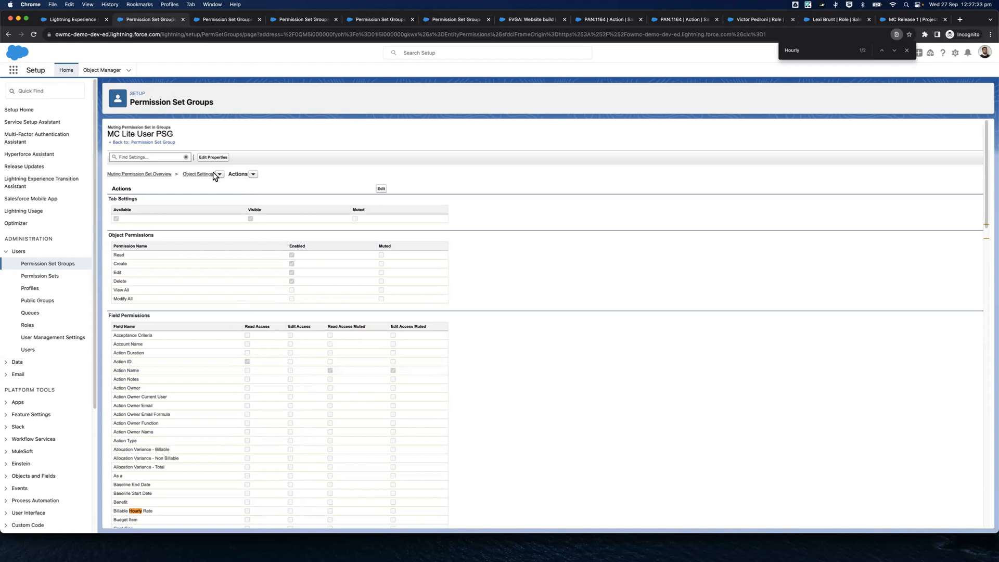
left_click(149, 143)
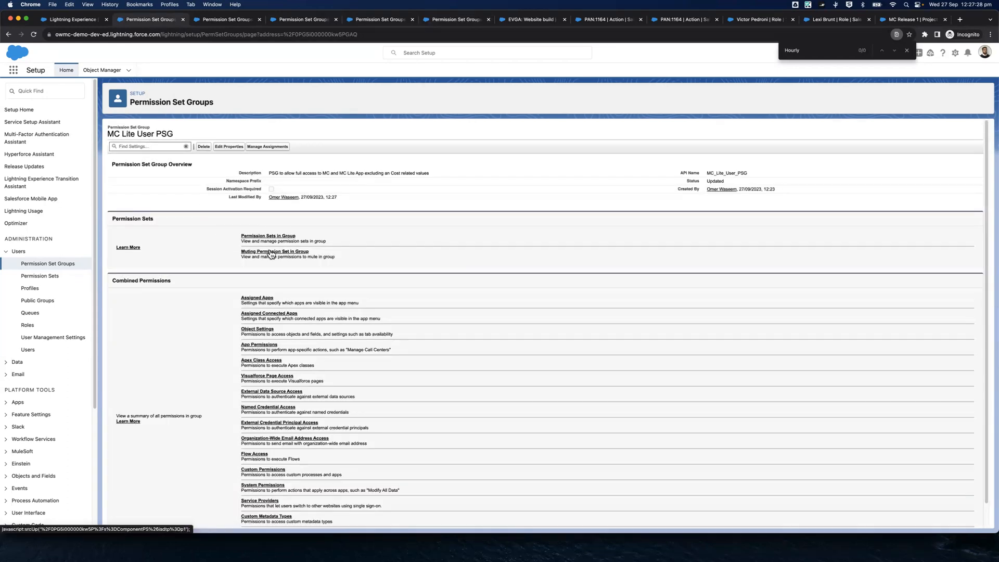
left_click(273, 237)
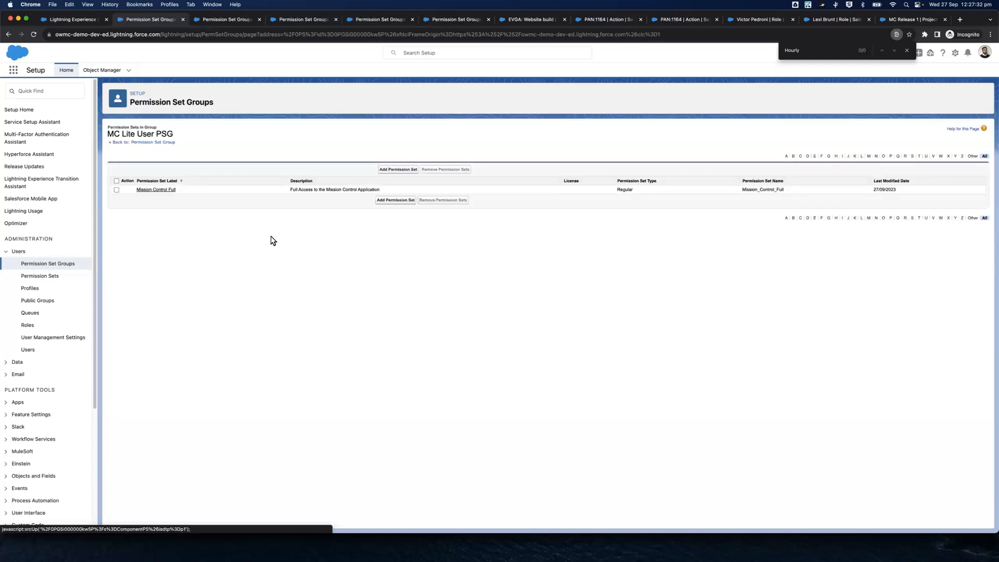
left_click(159, 190)
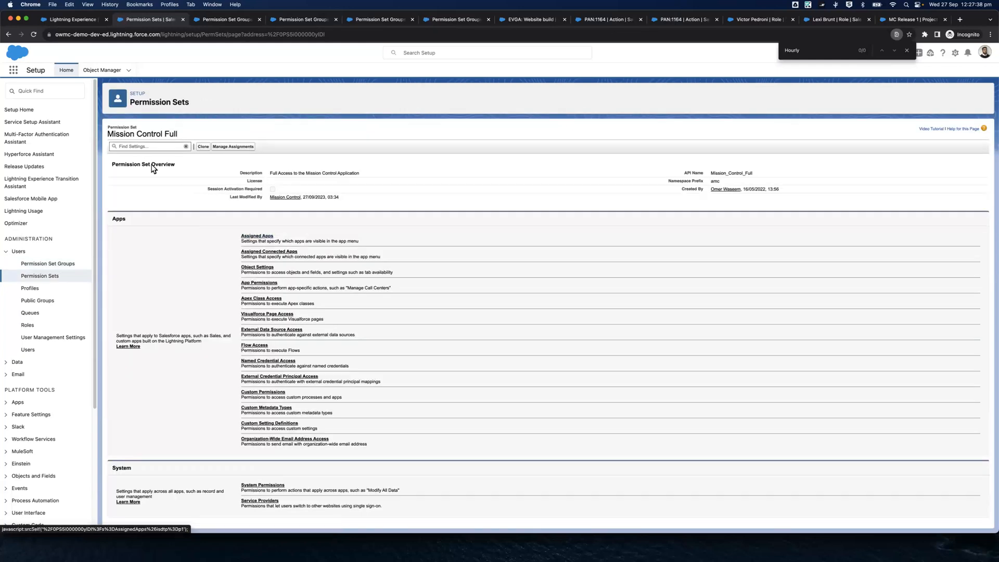
left_click(135, 148)
type("Action")
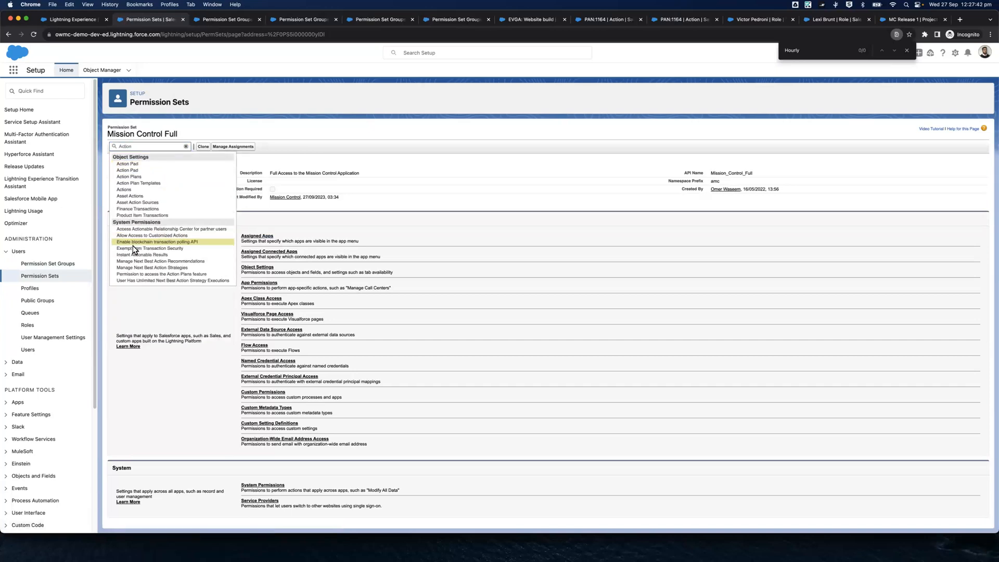
left_click(134, 244)
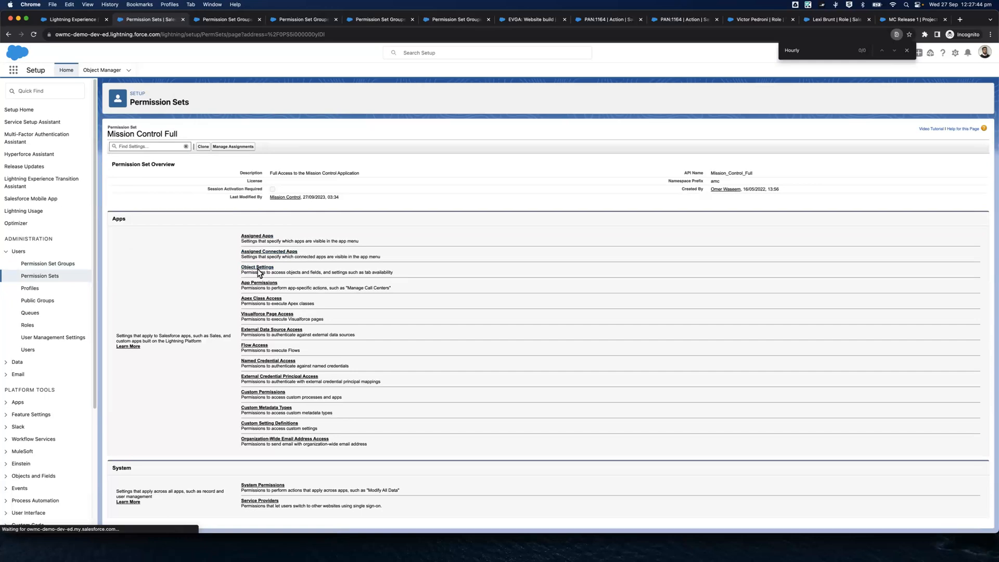
scroll(246, 230, "up", 15)
Search Mission Control Full's settings for Action, open the Actions object settings and review the hourly rate field permissions
left_click(137, 147)
type("Action")
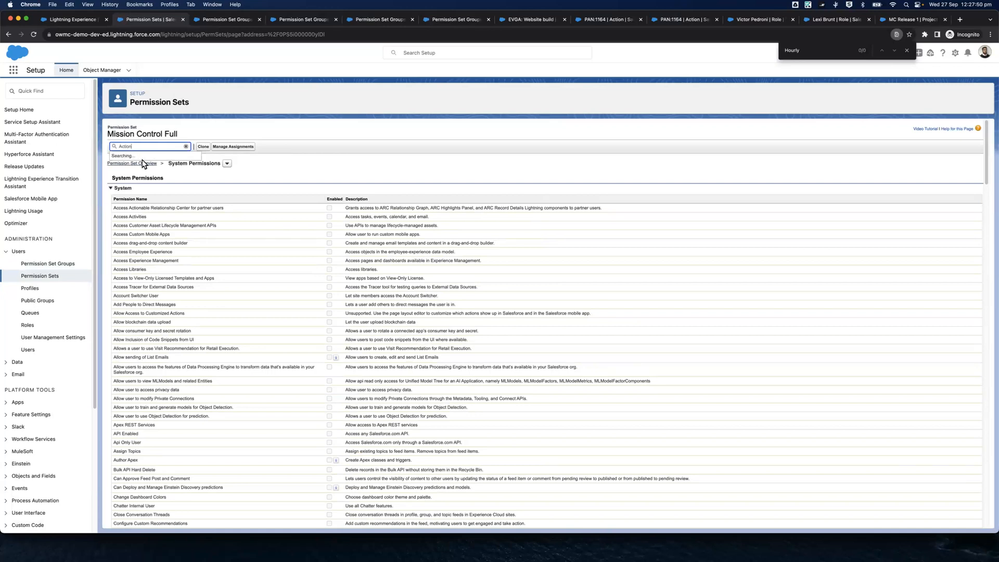
left_click(134, 194)
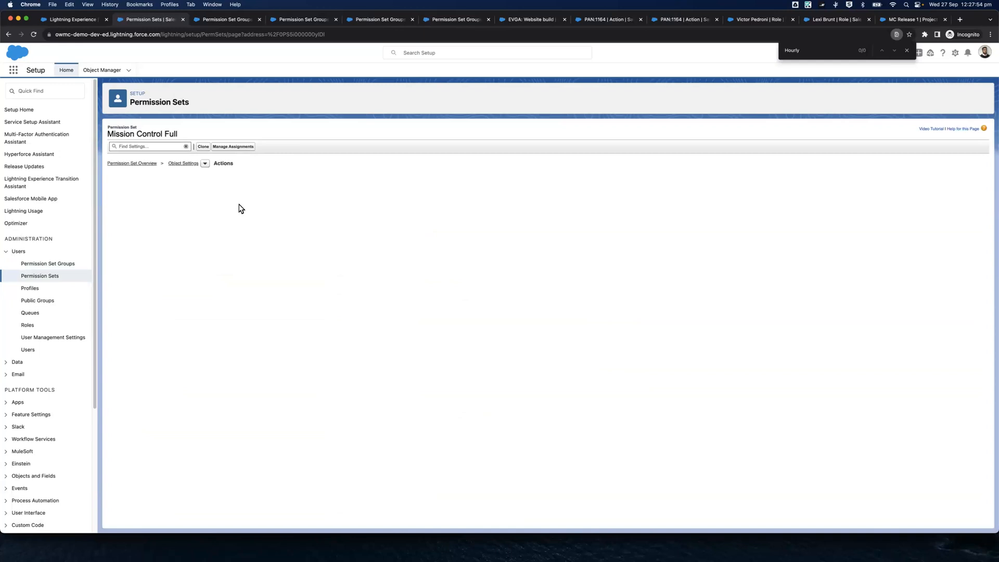
scroll(361, 279, "down", 5)
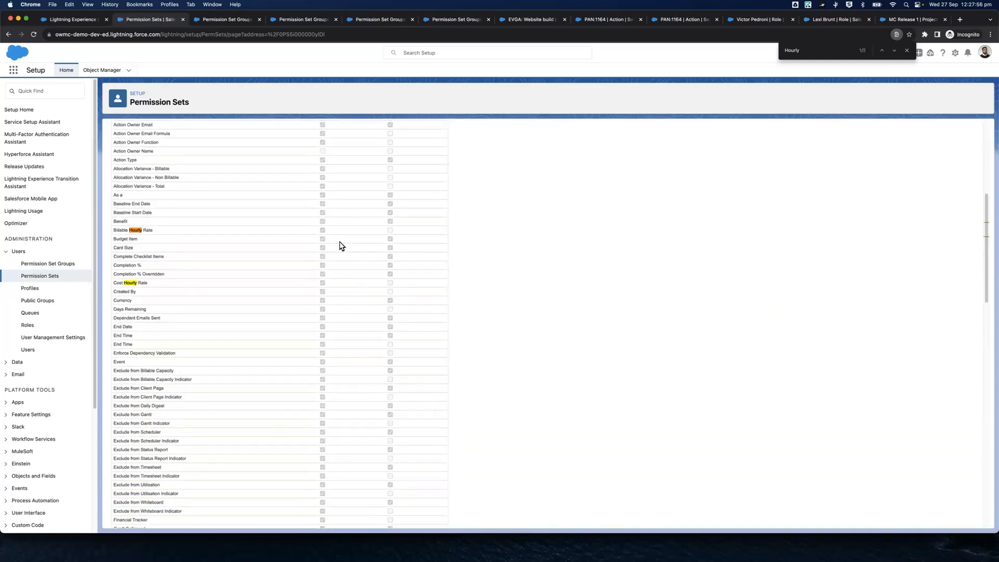
Close one spare permission set group page and open the record of the user with the MC Lite User profile from Users
scroll(322, 285, "up", 5)
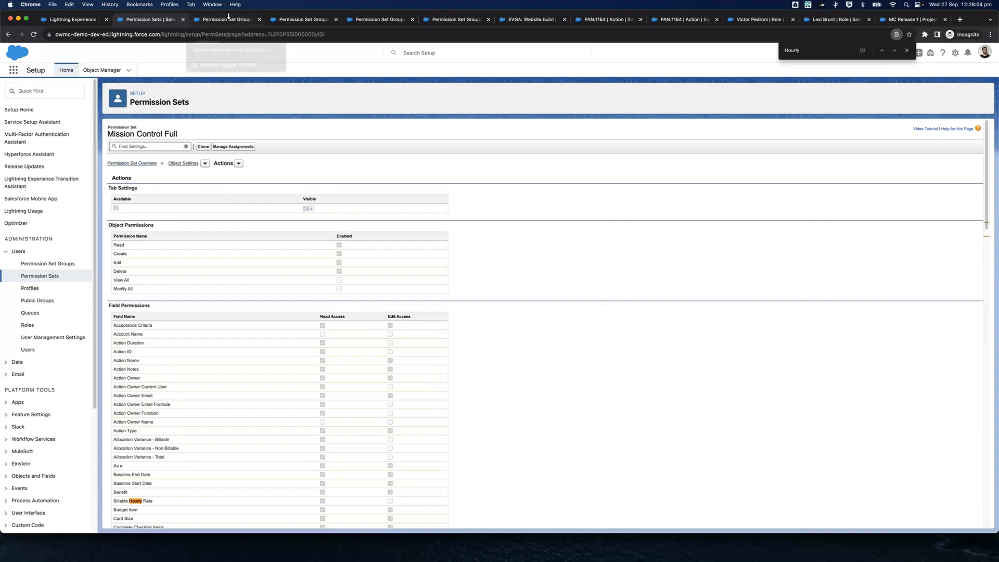
left_click(263, 19)
left_click(259, 19)
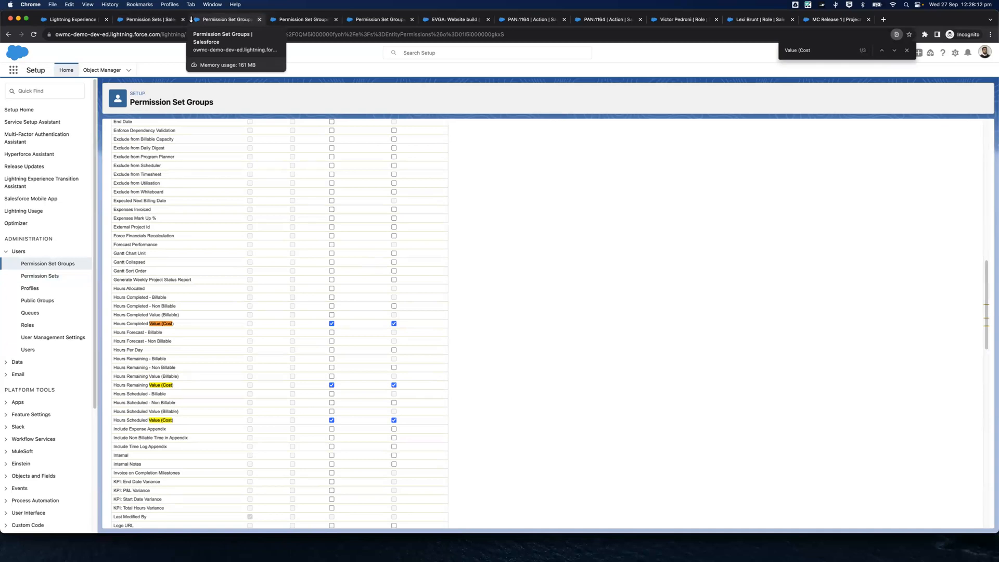
left_click(161, 19)
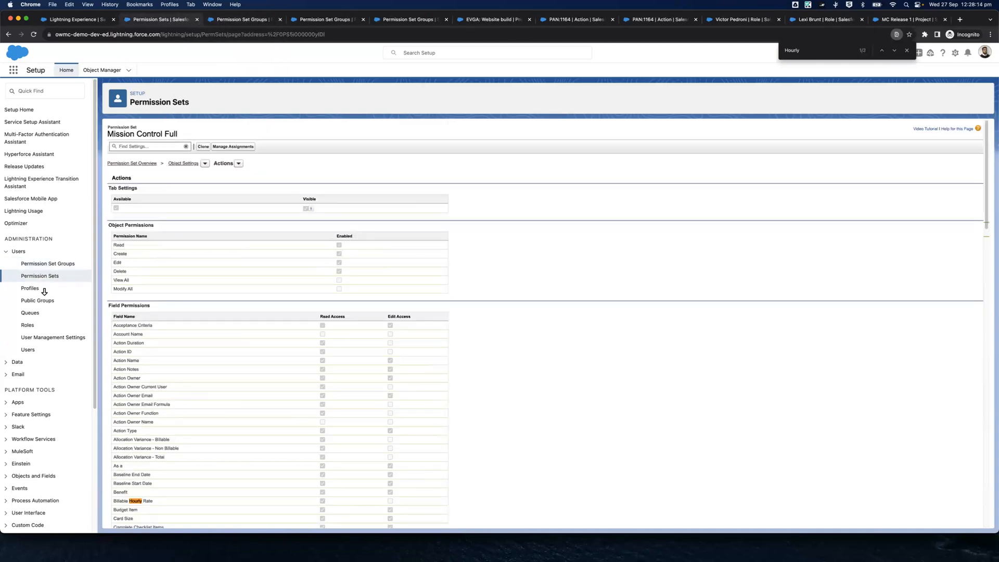
left_click(28, 350)
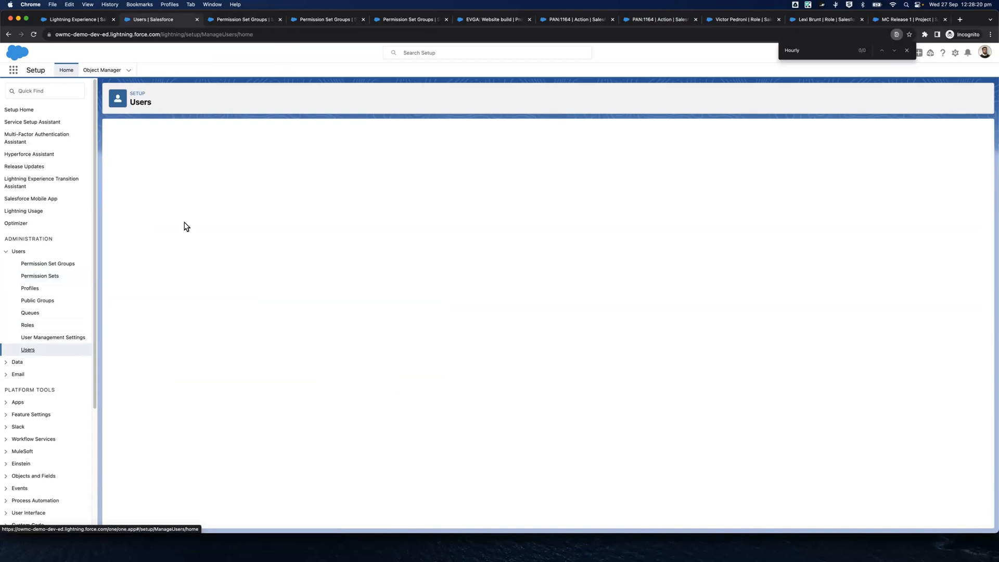
left_click(167, 214)
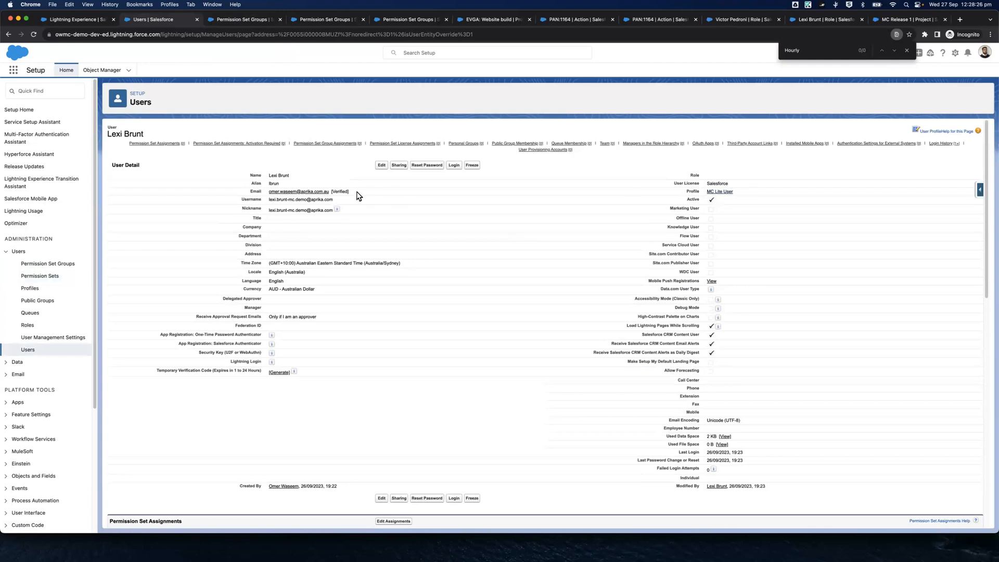
Assign the MC Lite User PSG permission set group to this user and save the assignment
left_click(342, 144)
left_click(386, 130)
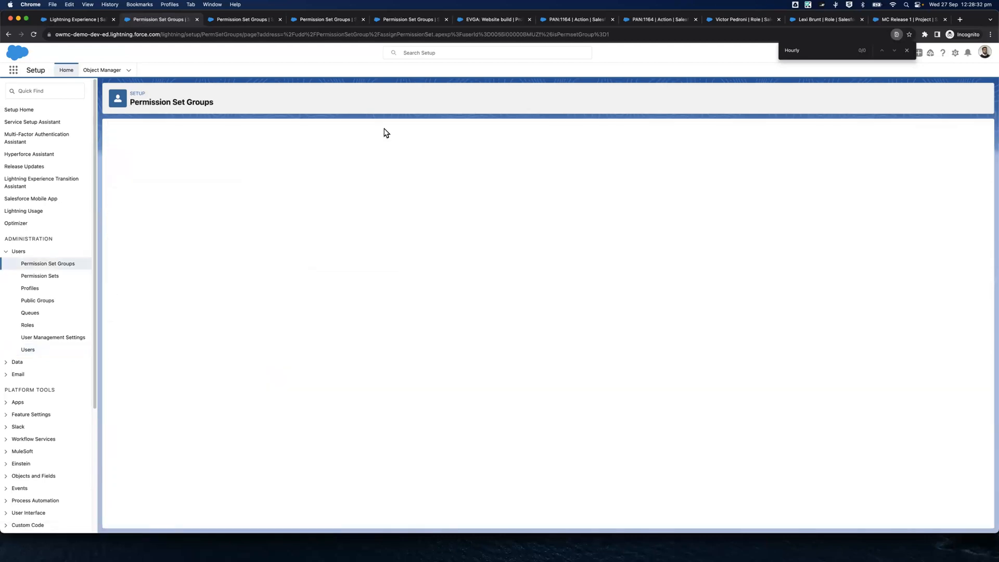
left_click(159, 199)
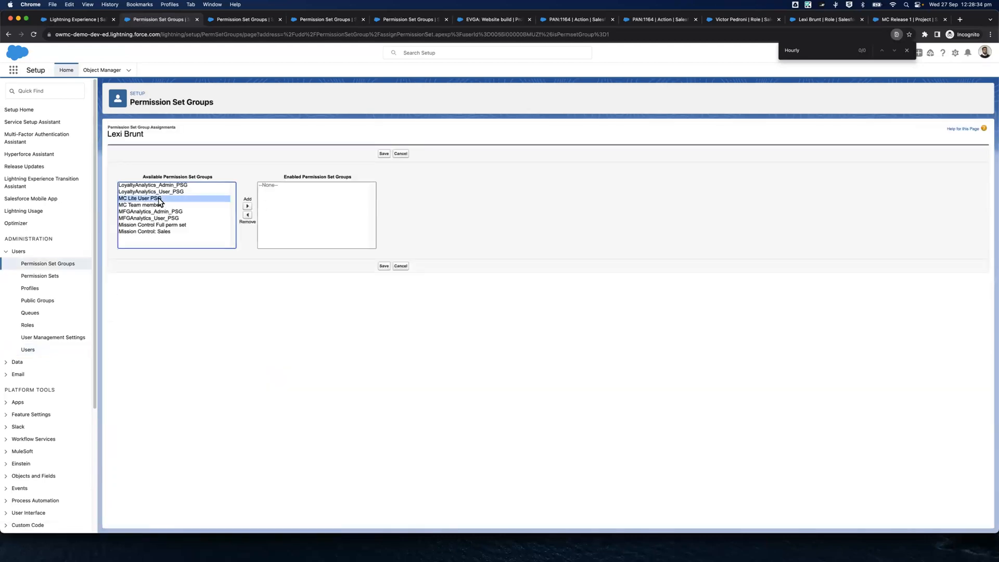
left_click(247, 206)
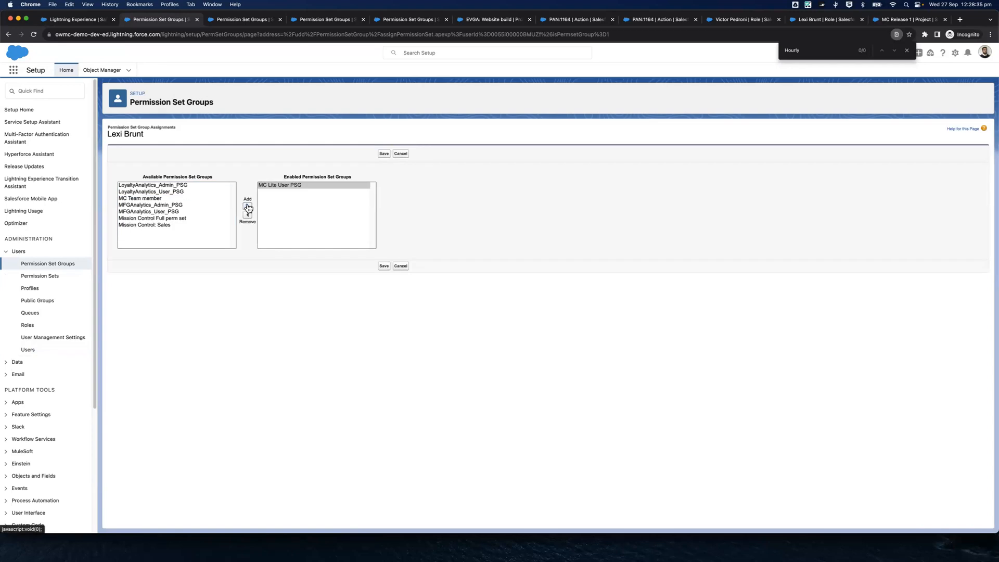
left_click(383, 266)
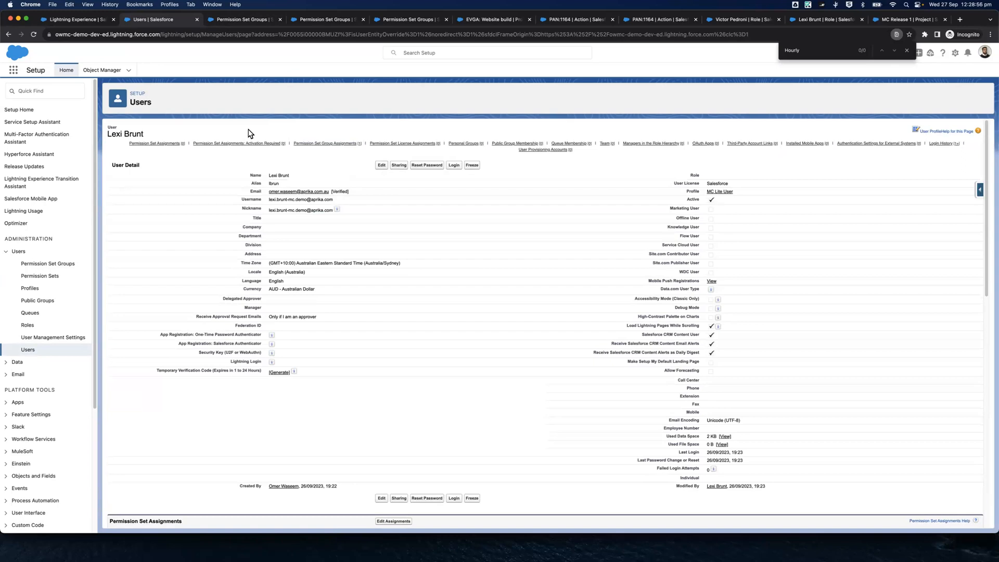
In Object Manager, find the Action and Project custom objects and open each in its own browser tab
left_click(102, 70)
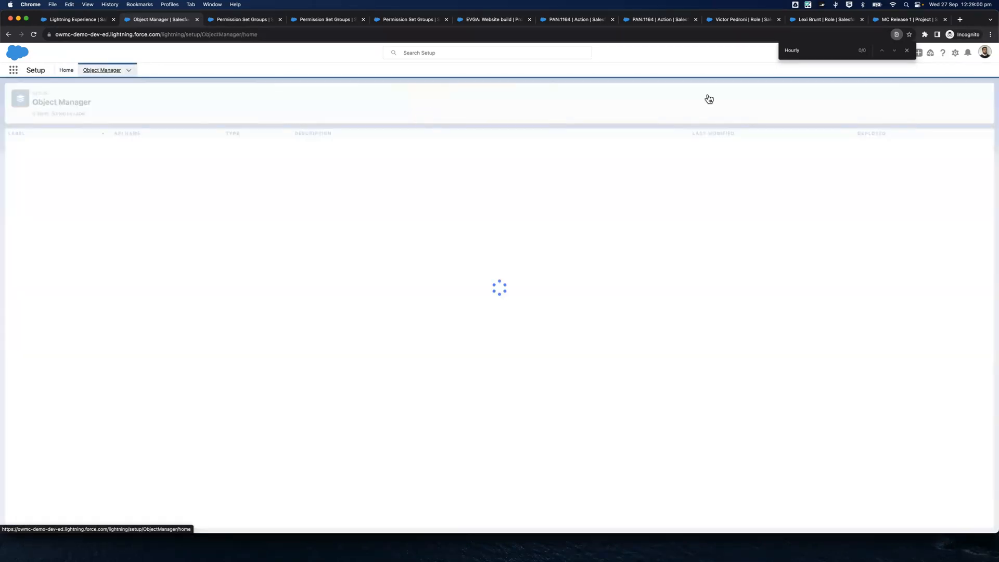
left_click(849, 95)
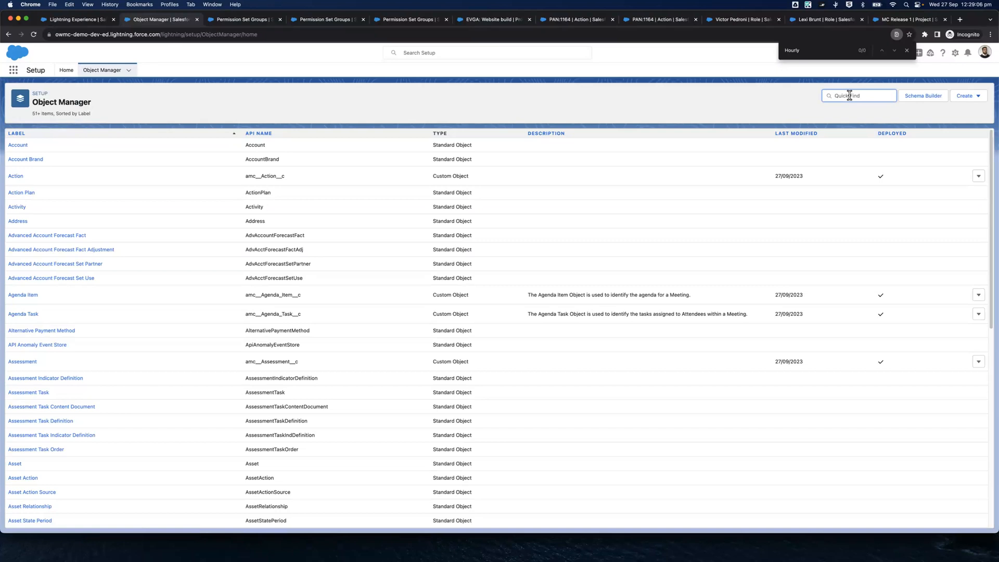
type("Action")
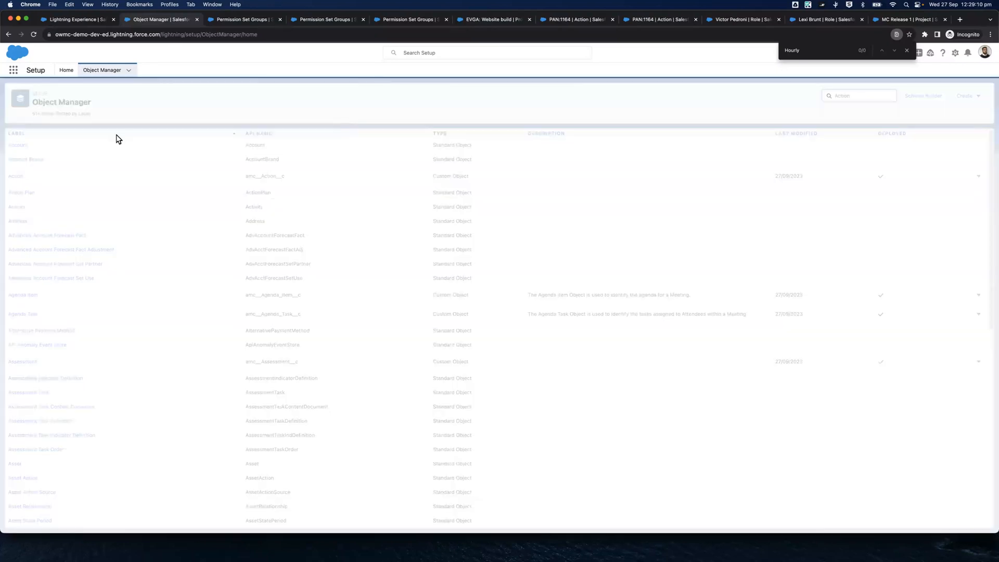
right_click(18, 147)
left_click(50, 152)
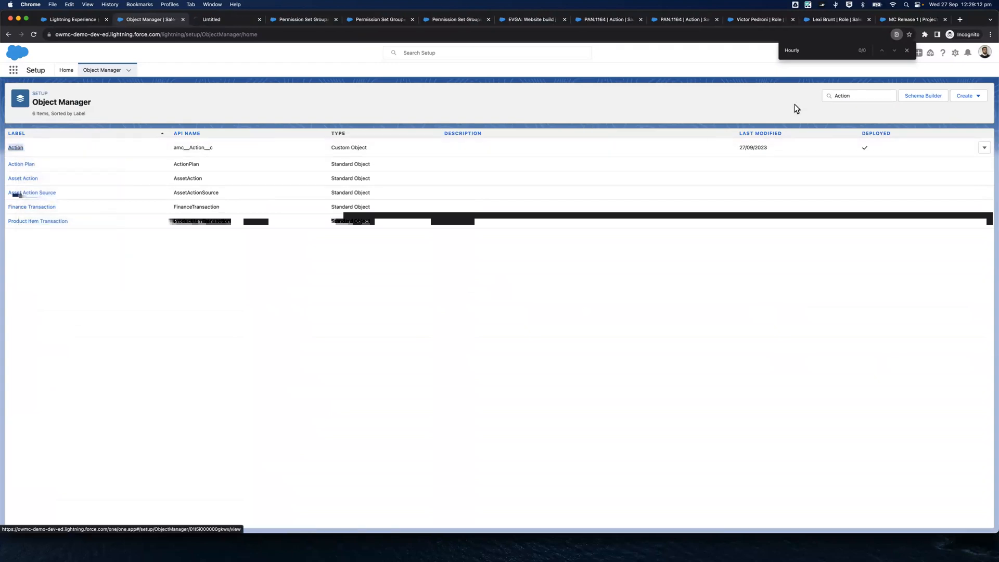
left_click(838, 96)
type("Project")
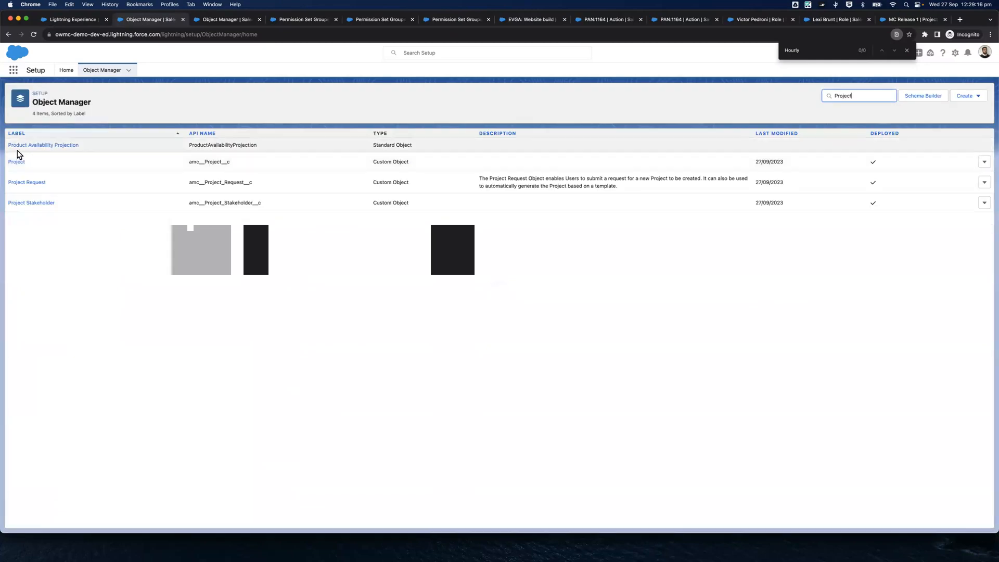
right_click(18, 165)
left_click(49, 170)
Find the Milestone and Time Log custom objects and open each in its own browser tab
left_click(838, 95)
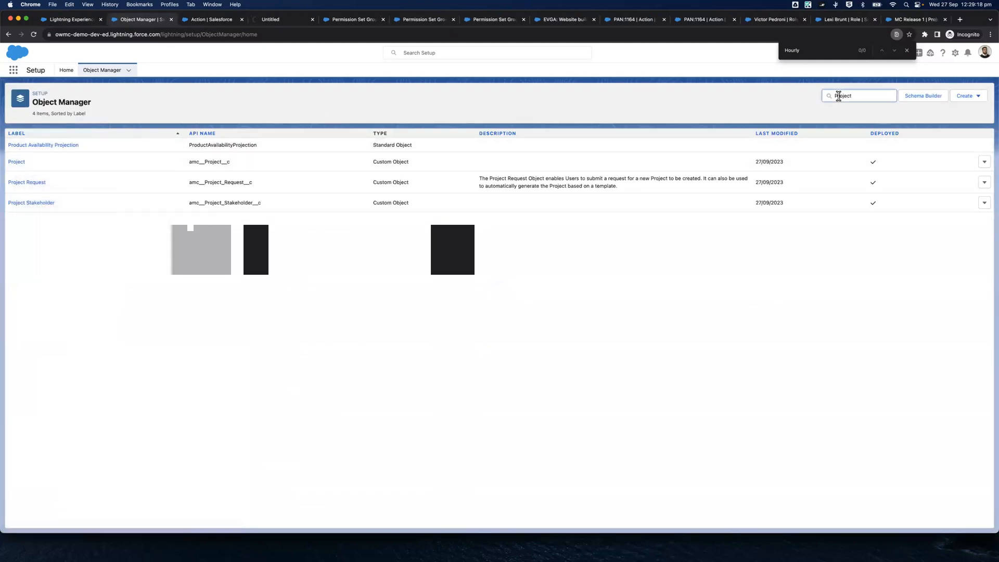
type("Milestone")
right_click(22, 149)
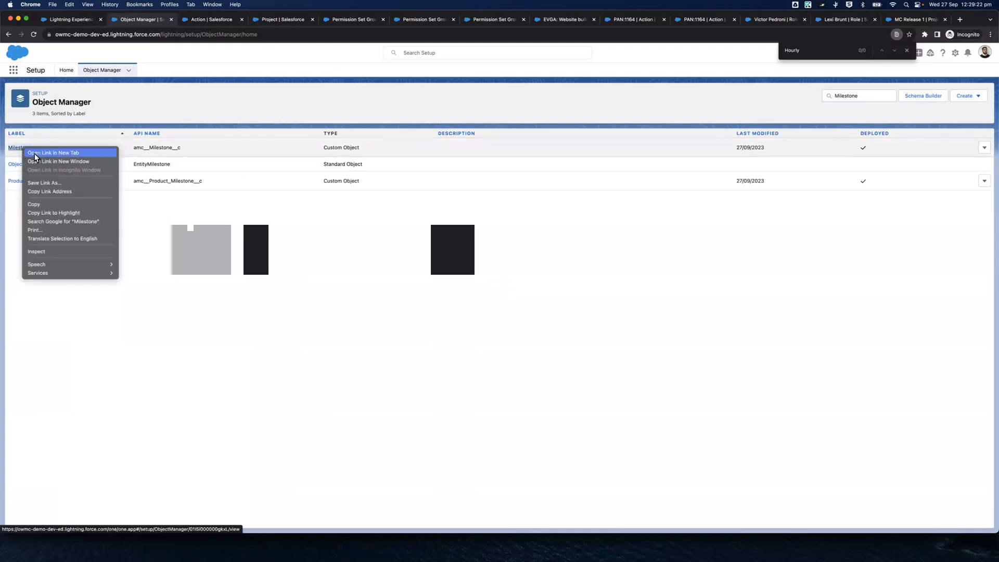
left_click(37, 153)
left_click(851, 96)
type("T")
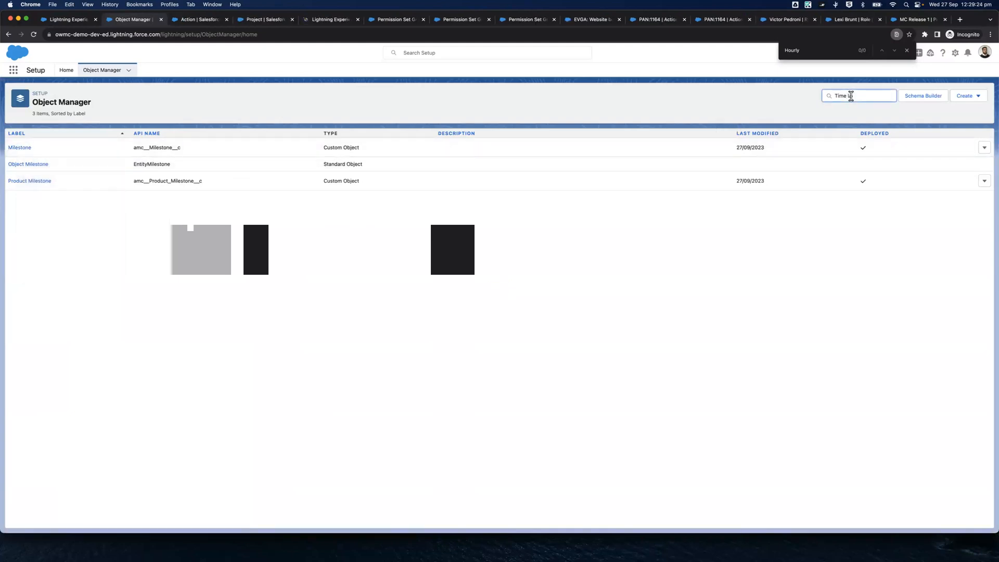
type("ime Log")
right_click(19, 147)
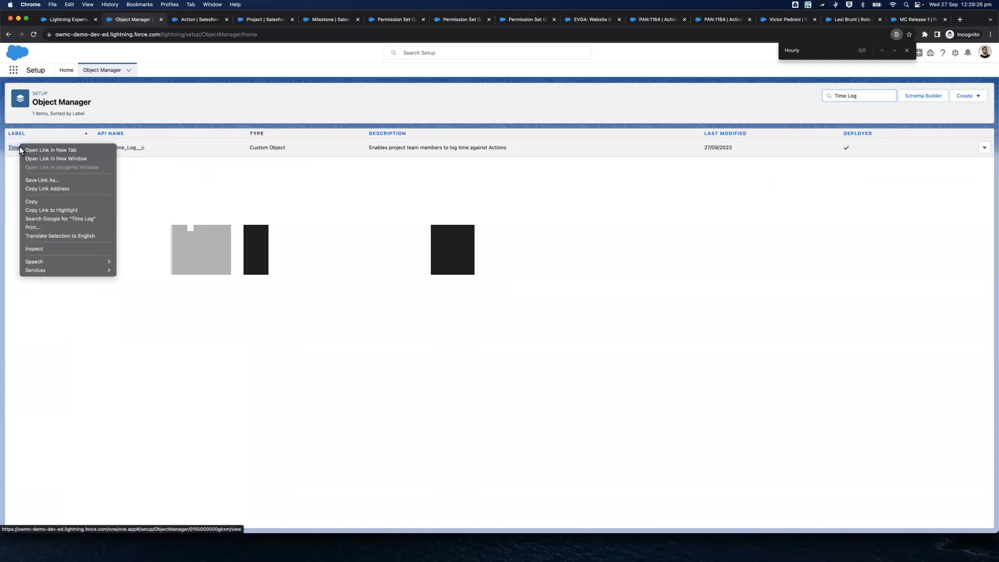
key("Return")
Show the page layouts of the Action, Project, Milestone and Time Log objects
left_click(179, 24)
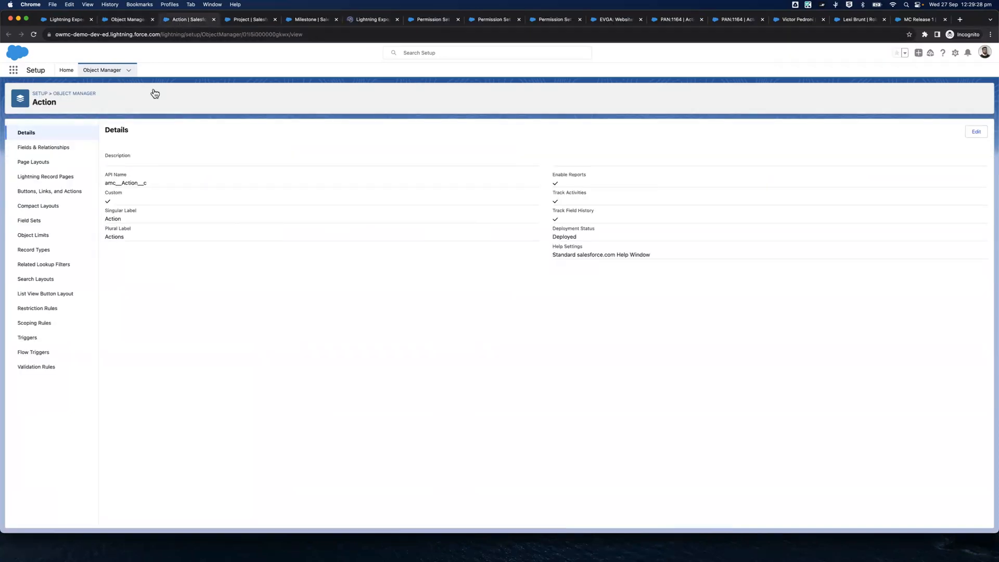
key("ctrl+Tab")
key("ctrl+Tab")
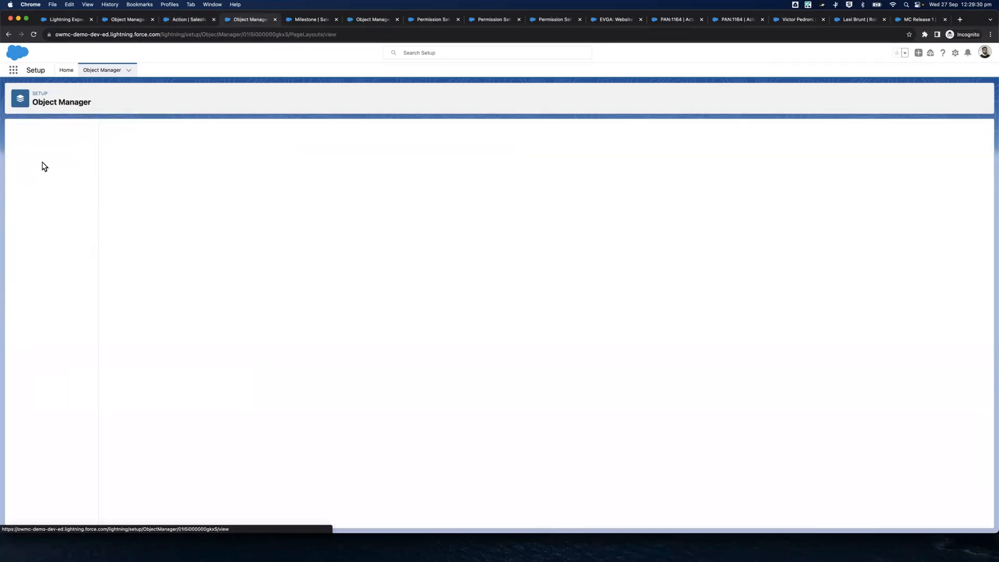
left_click(43, 164)
key("ctrl+Tab")
left_click(43, 163)
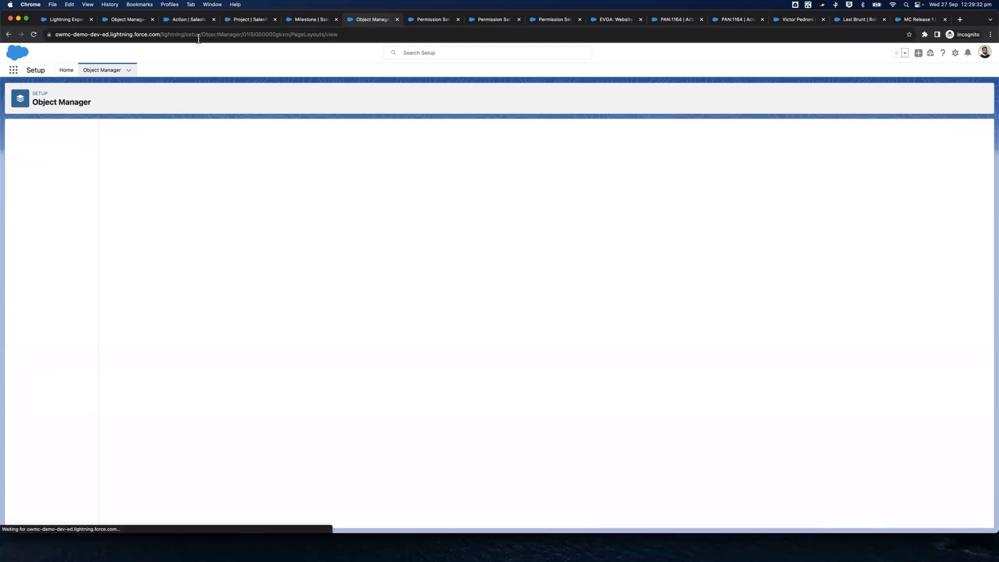
Start a new page layout on each of the Action, Project, Milestone and Time Log objects
left_click(181, 17)
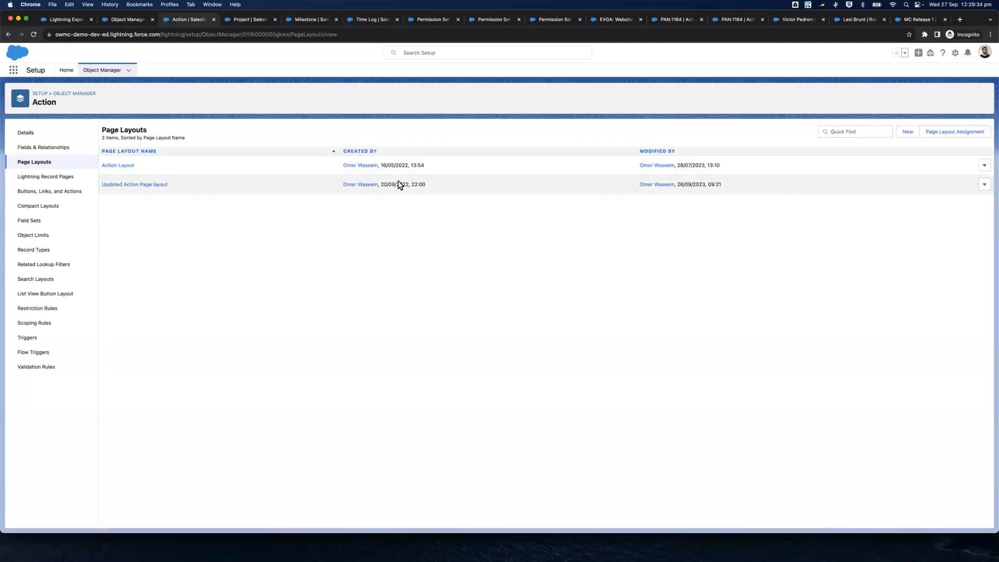
left_click(907, 131)
key("ctrl+Tab")
left_click(907, 132)
key("ctrl+Tab")
left_click(907, 131)
key("ctrl+Tab")
left_click(903, 133)
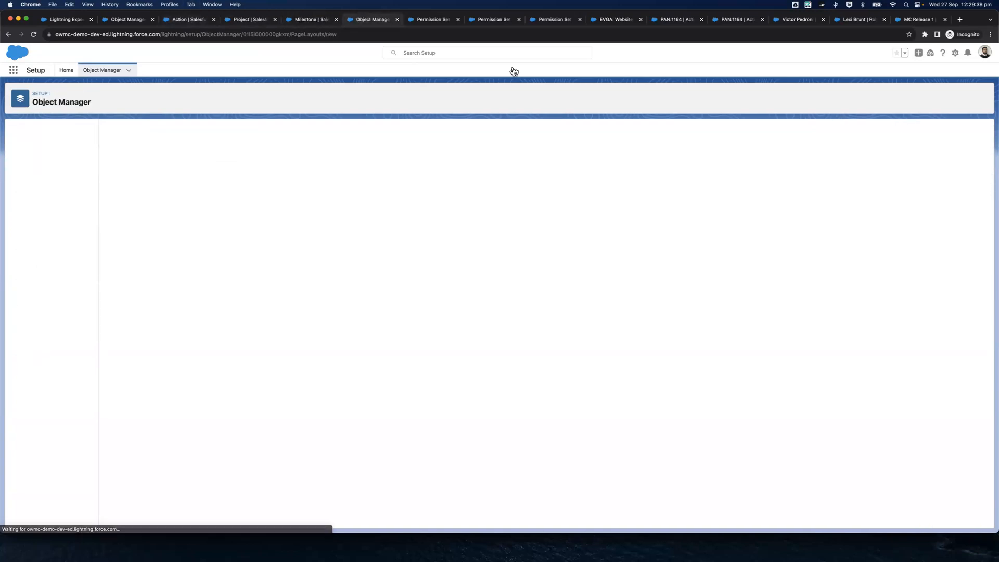
Create the Action page layout as a clone of Action Layout named "MC Lite User - Action", copy the name and save
left_click(180, 19)
left_click(305, 171)
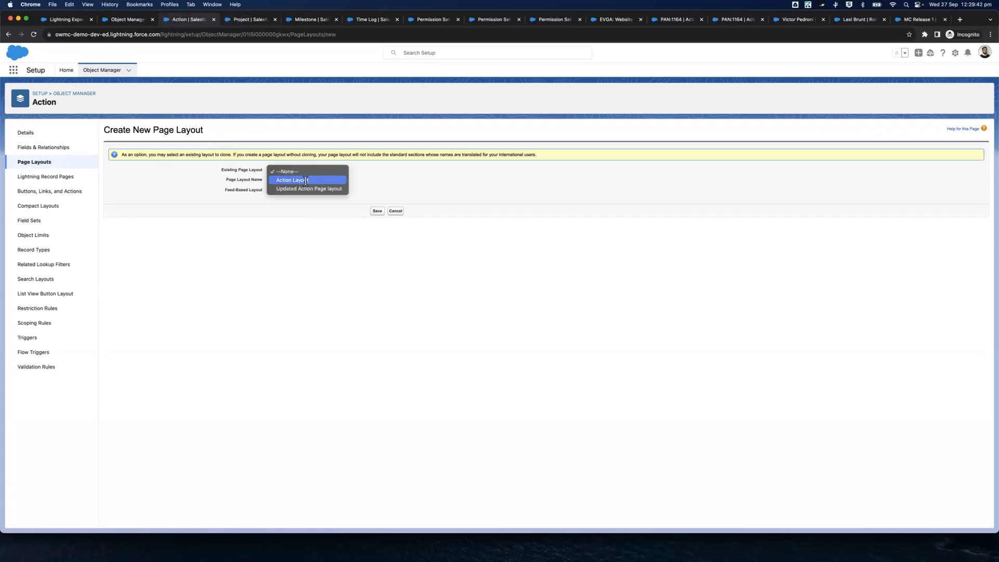
left_click(298, 180)
left_click(296, 181)
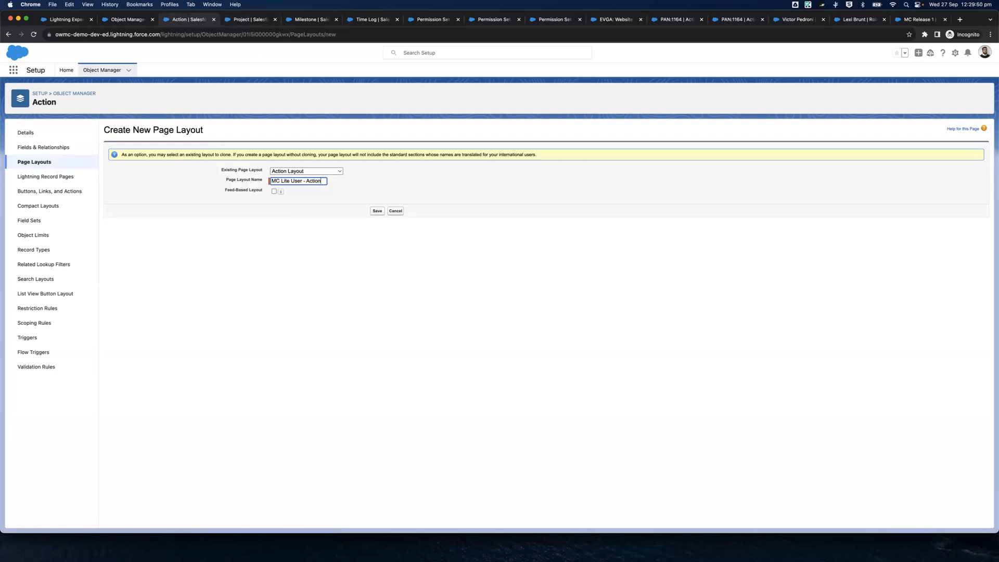
key("super+a")
key("super+c")
left_click(461, 184)
left_click(379, 211)
Create the Project page layout as a clone of Project Layout, using the same "MC Lite User - " naming prefix, and save
key("ctrl+Tab")
left_click(286, 172)
left_click(287, 179)
left_click(288, 181)
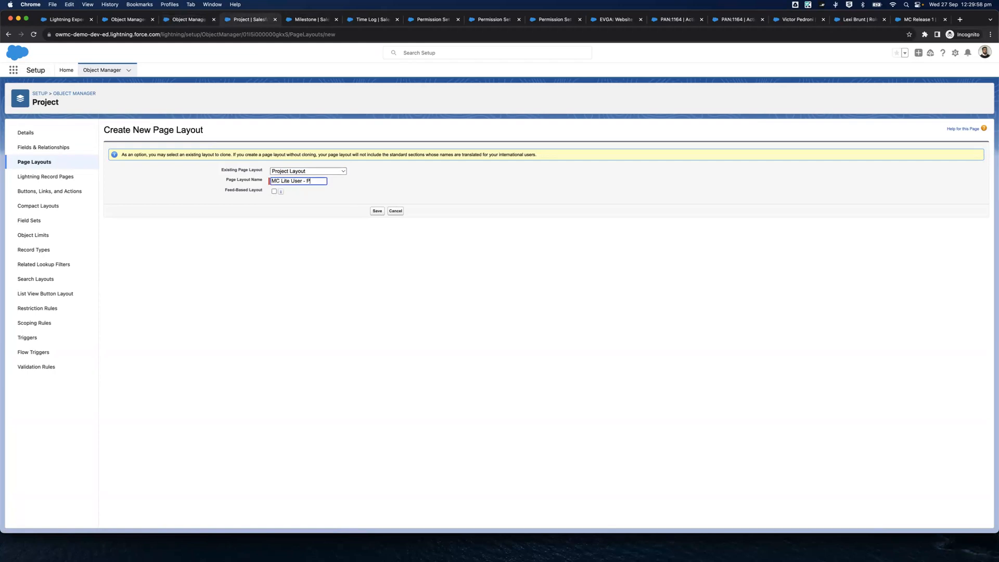
left_click(377, 211)
Create the Milestone page layout as a clone of Milestone Layout named "MC Lite User - Milestone" and save
key("ctrl+Tab")
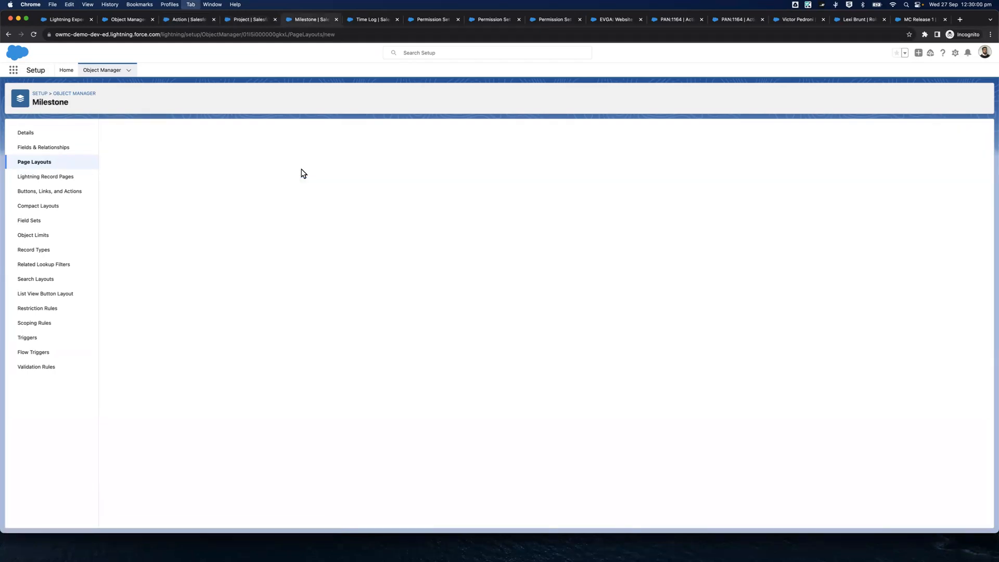
left_click(301, 171)
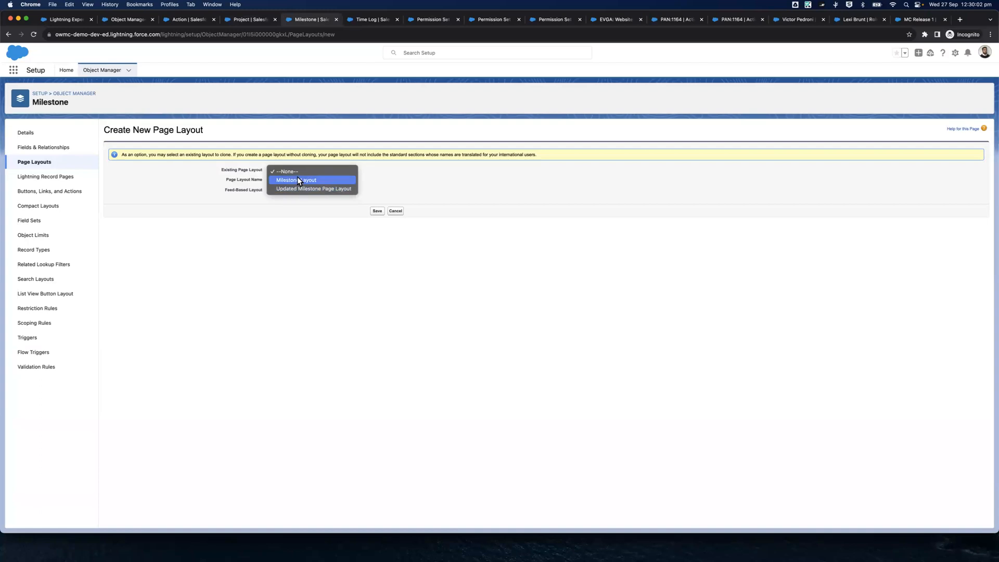
left_click(299, 180)
left_click(300, 181)
type("MC Lite User - Milestone")
left_click(376, 212)
Create the Time Log page layout as a clone of Time Log Layout named "MC Lite User - Time Log" and save
key("ctrl+Tab")
left_click(285, 172)
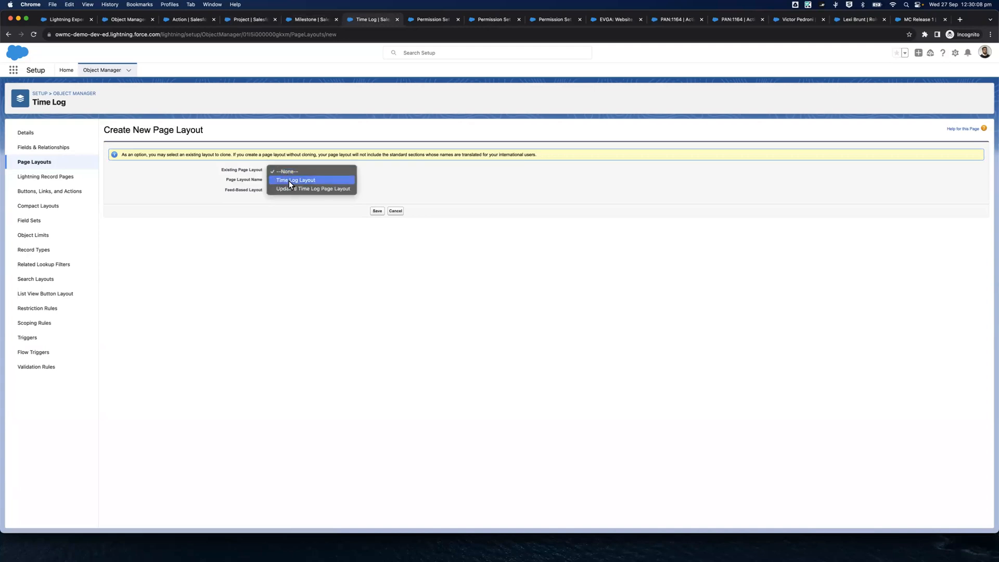
left_click(288, 180)
left_click(290, 181)
type("MC Lite User - Time Log")
left_click(377, 211)
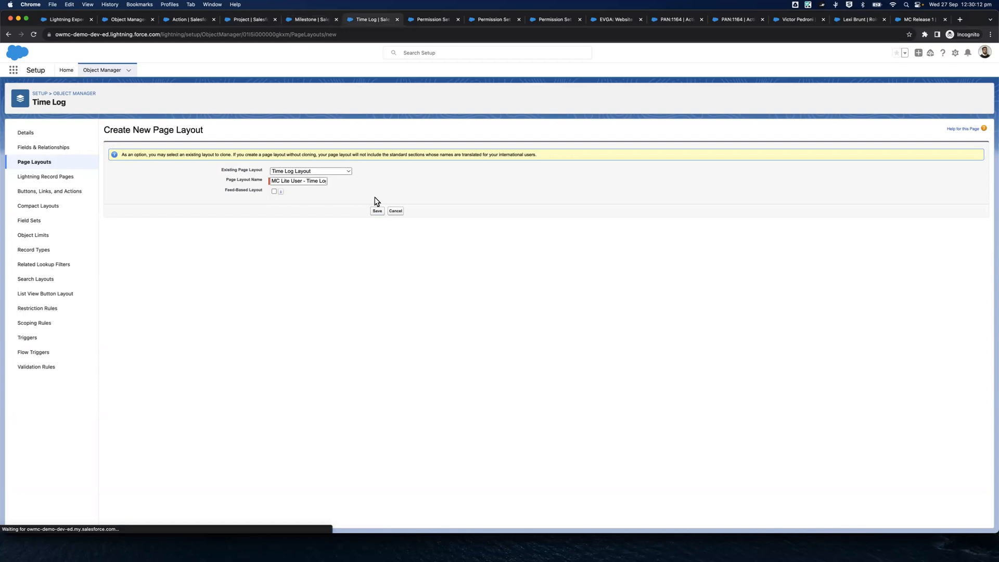
Remove the Action Settings section from the MC Lite User - Action page layout
left_click(185, 18)
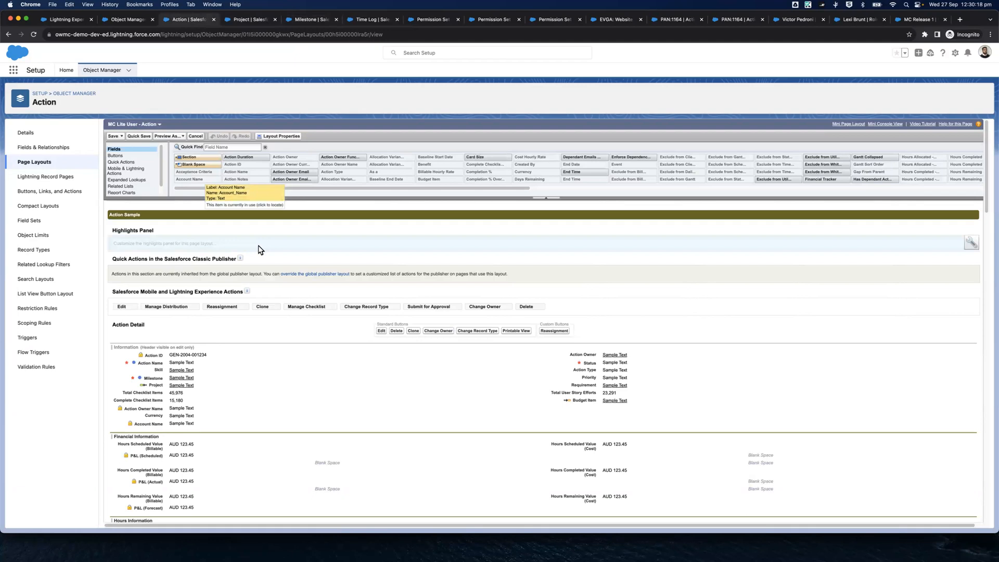
scroll(351, 362, "down", 5)
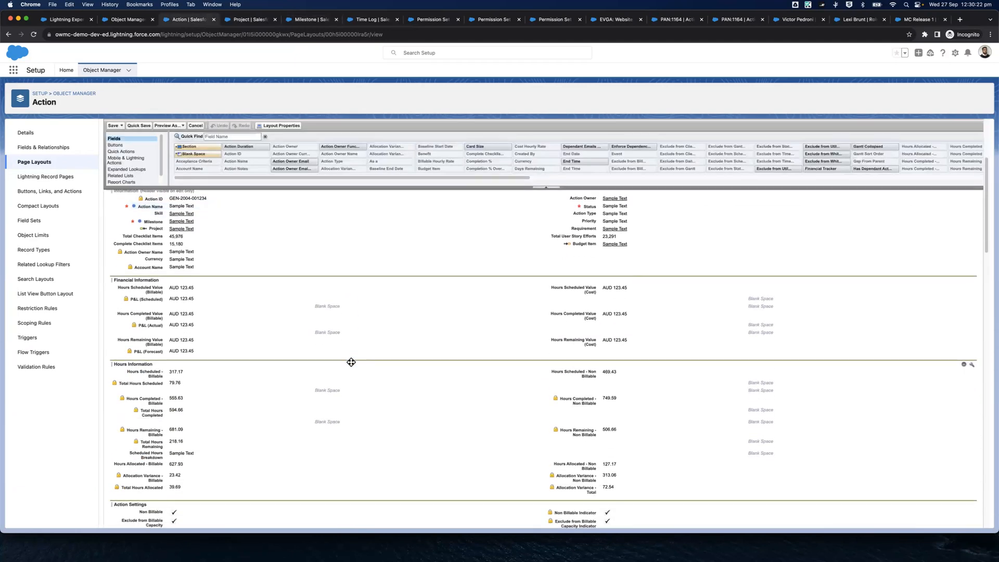
scroll(351, 362, "up", 1)
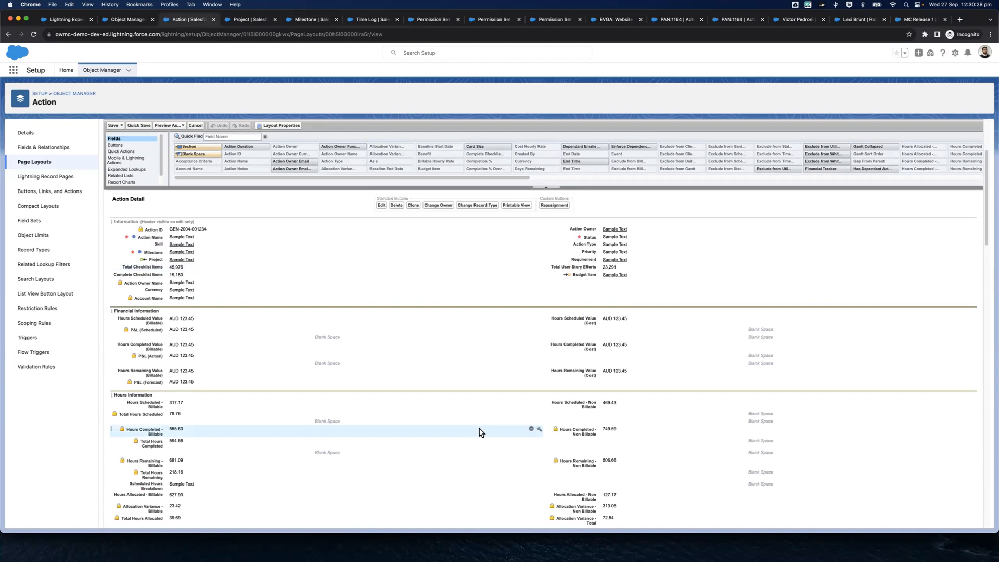
scroll(489, 343, "down", 5)
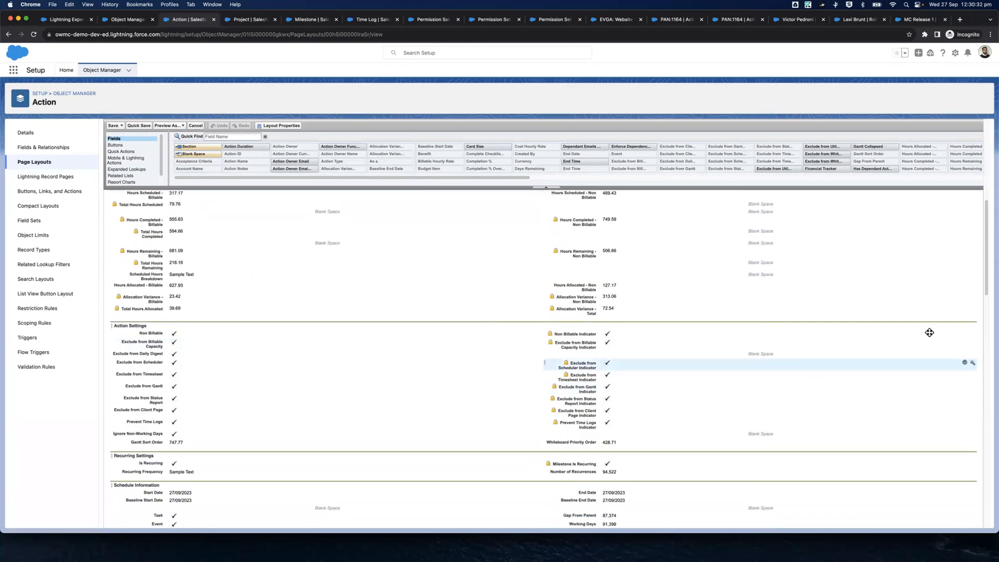
left_click(964, 328)
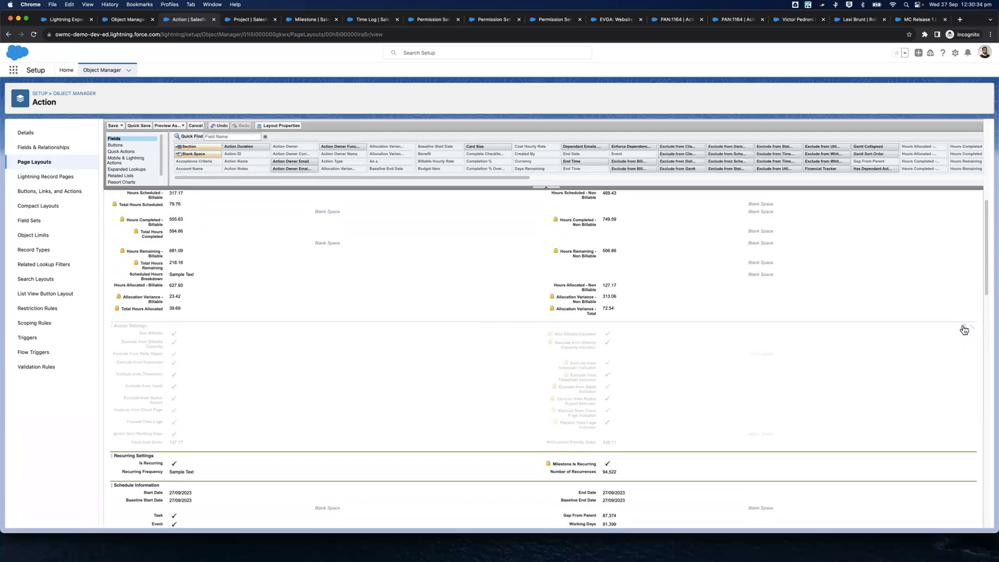
Remove the Project Settings and Billing Information sections from the MC Lite User - Project page layout
scroll(572, 297, "up", 3)
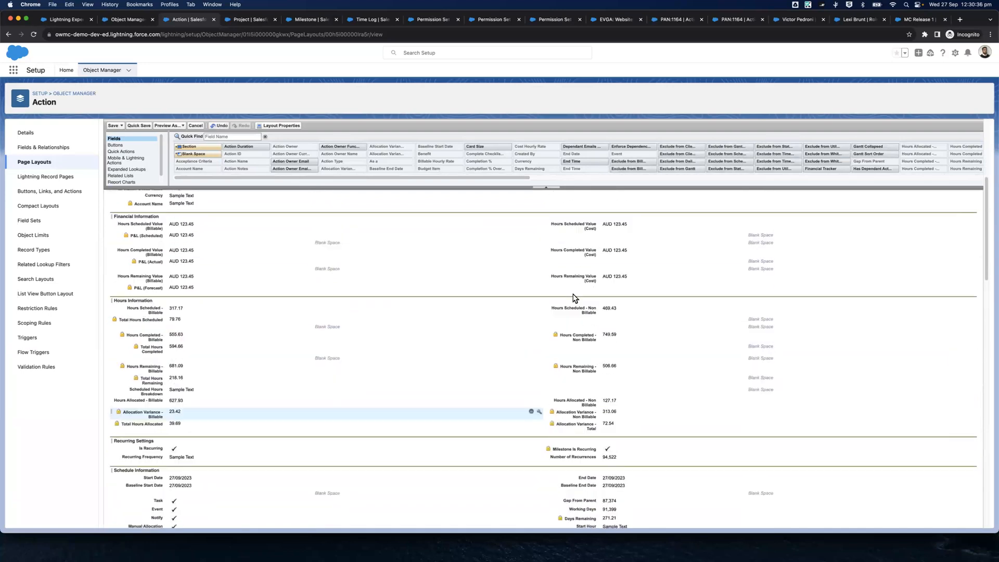
left_click_drag(242, 20, 178, 21)
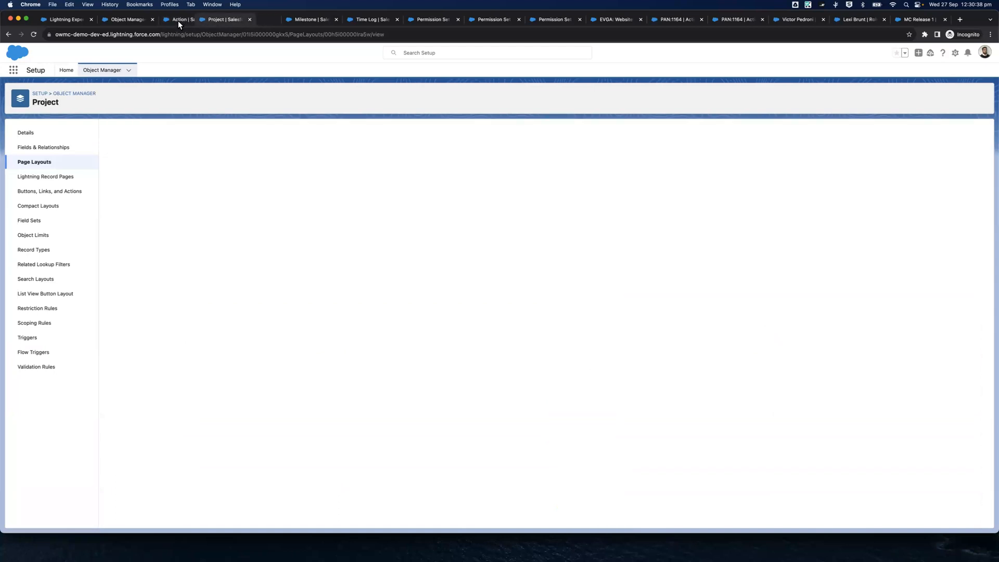
scroll(419, 355, "down", 2)
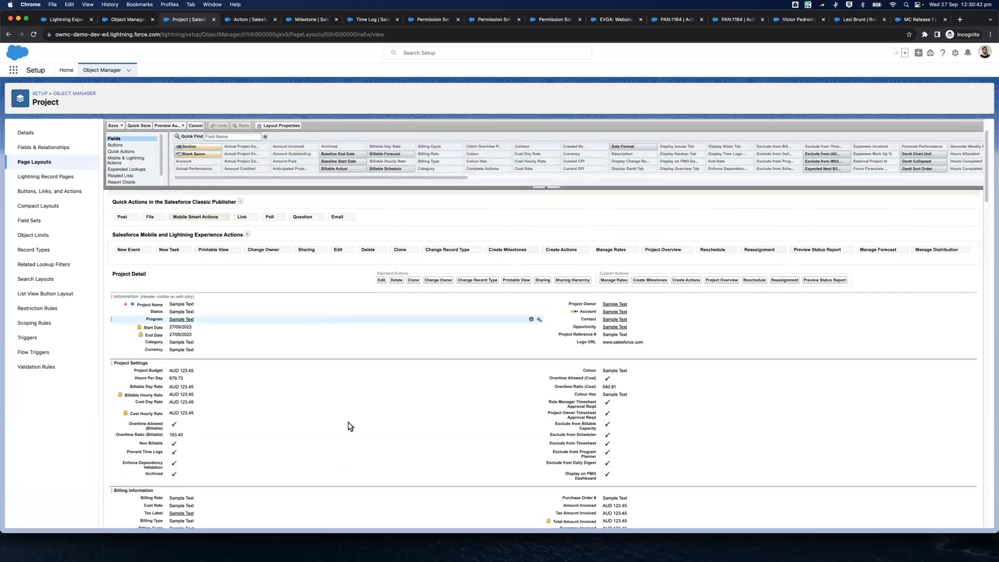
scroll(411, 398, "down", 1)
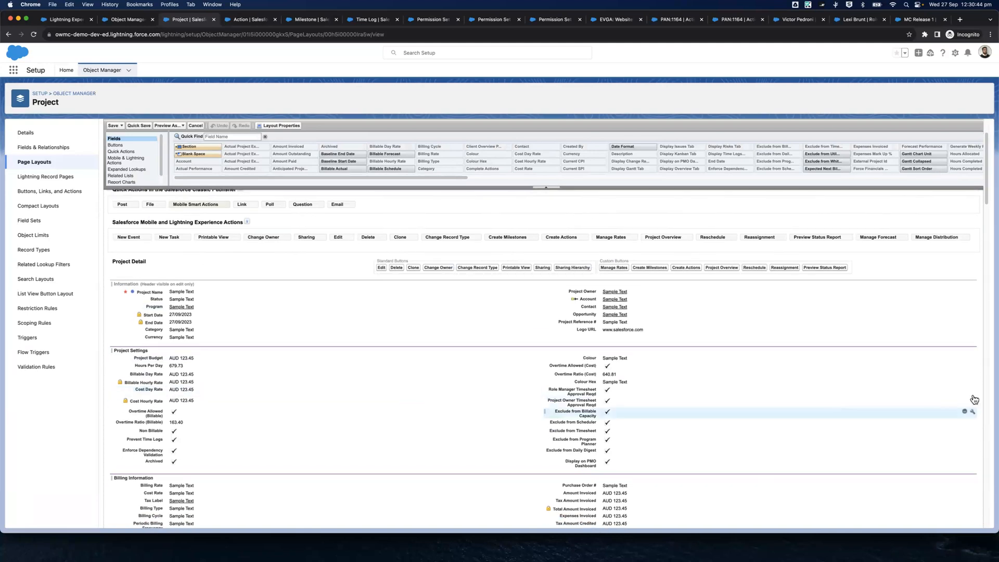
left_click(964, 351)
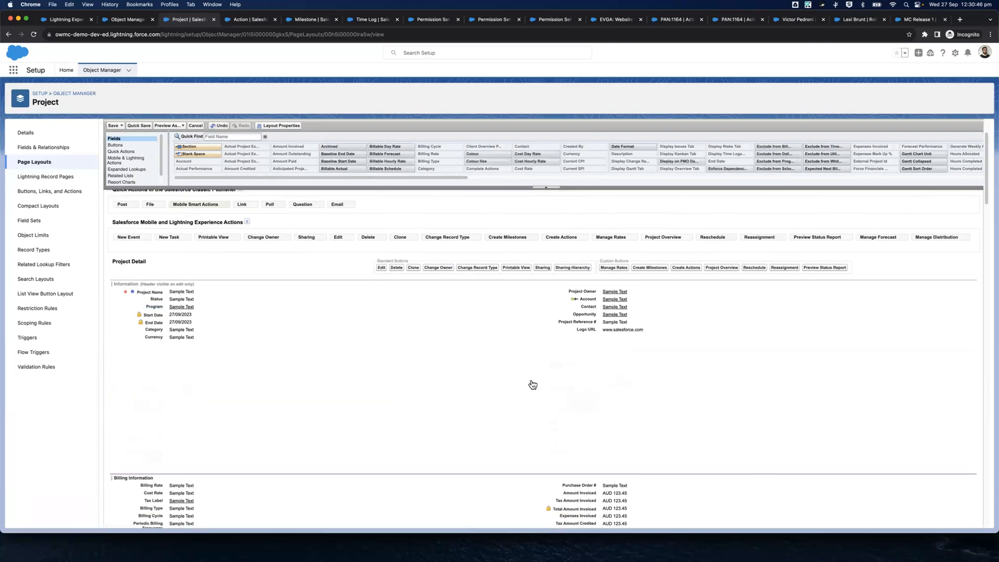
scroll(617, 361, "down", 1)
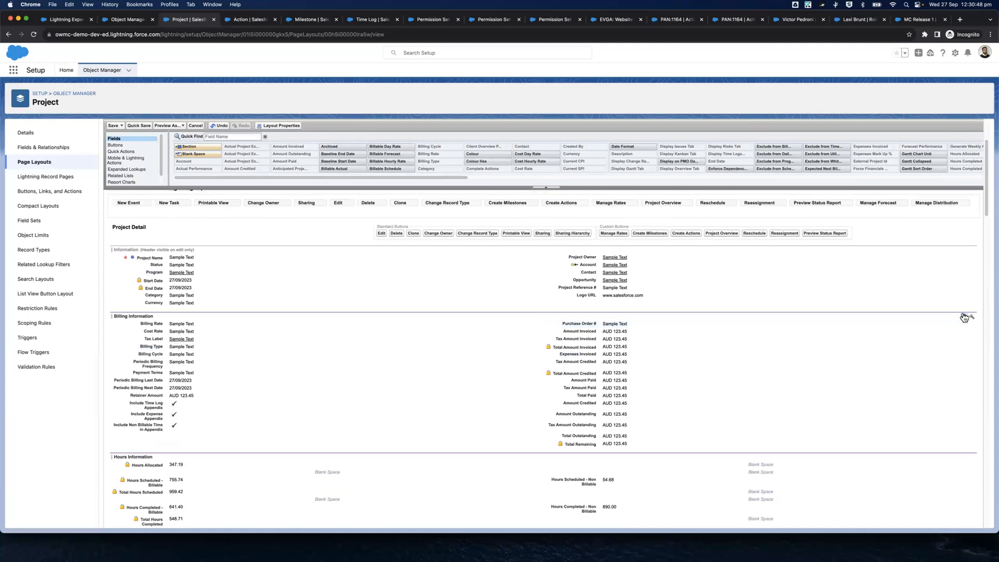
left_click(966, 317)
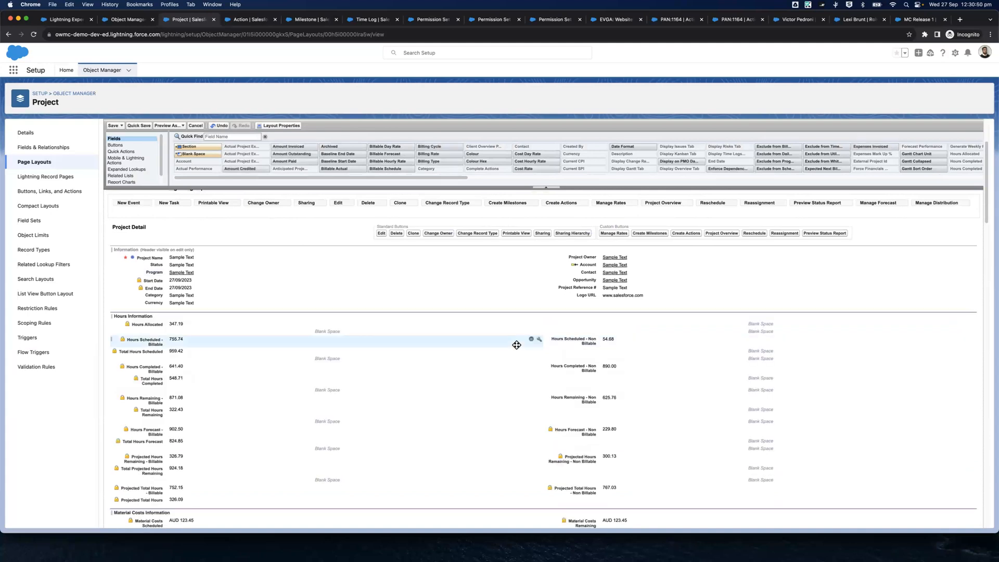
Remove the Material Costs Information, Purchase Order Information, Expense Information and Project Performance Summary sections from the Project page layout
scroll(517, 345, "down", 1)
scroll(517, 345, "down", 5)
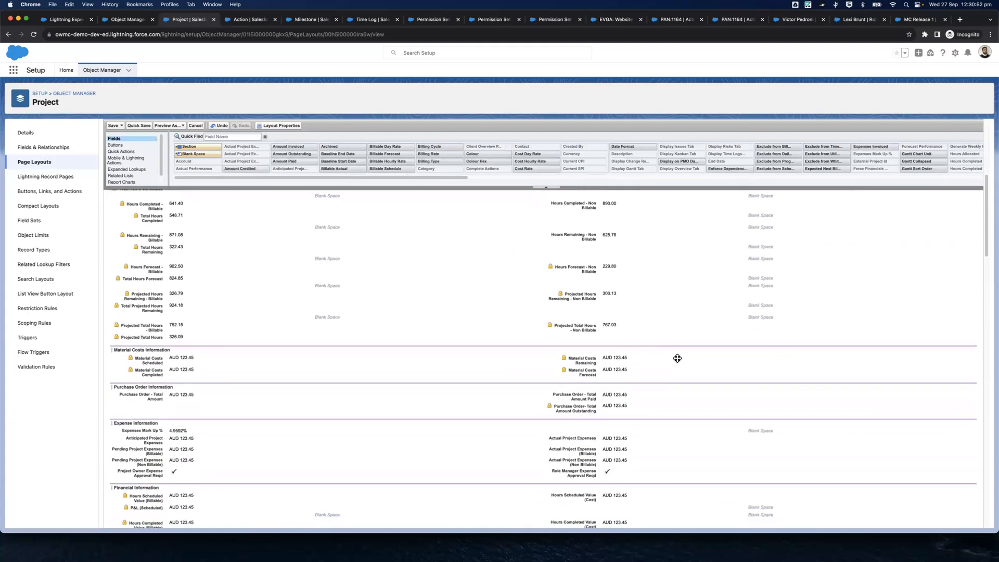
left_click(965, 351)
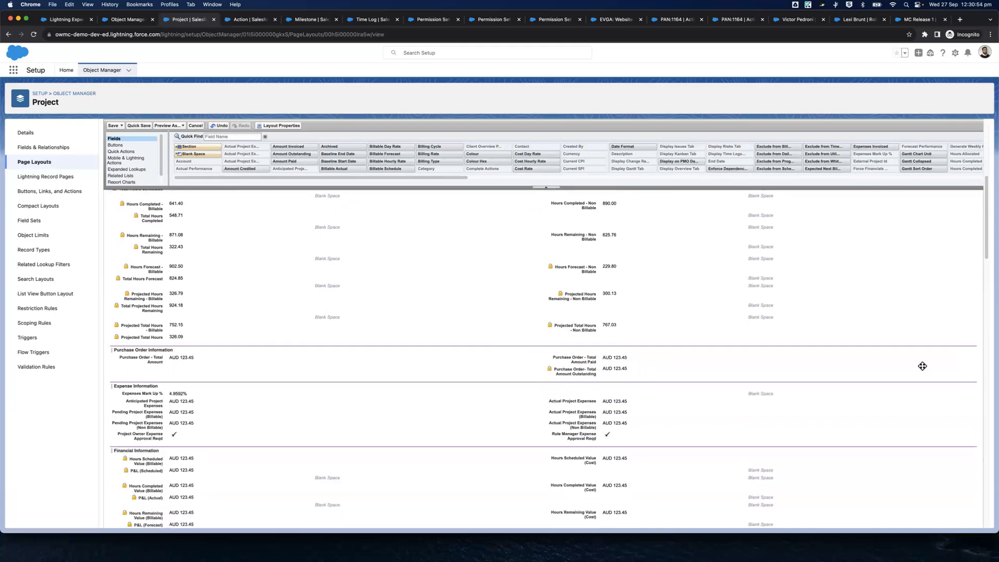
left_click(964, 352)
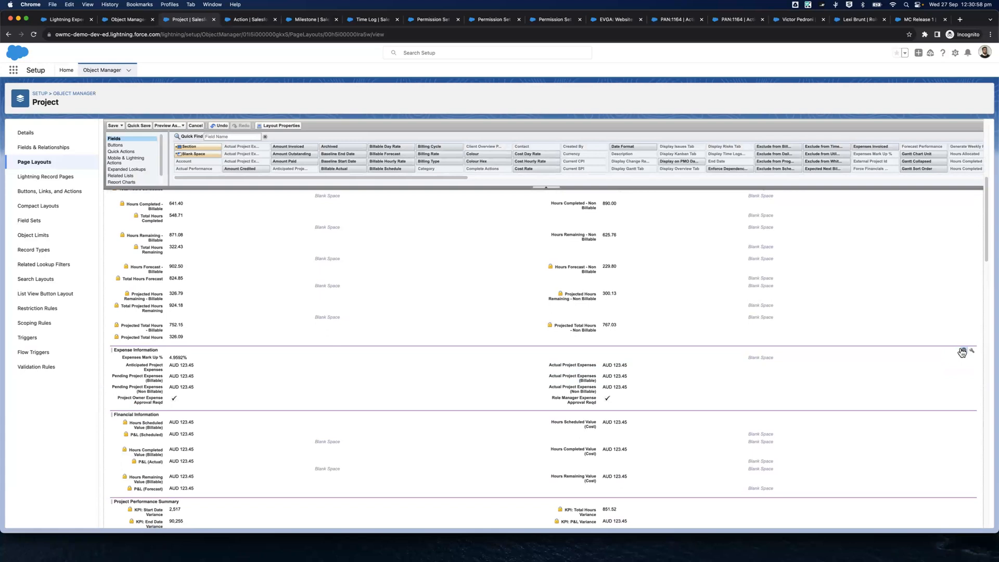
left_click(963, 351)
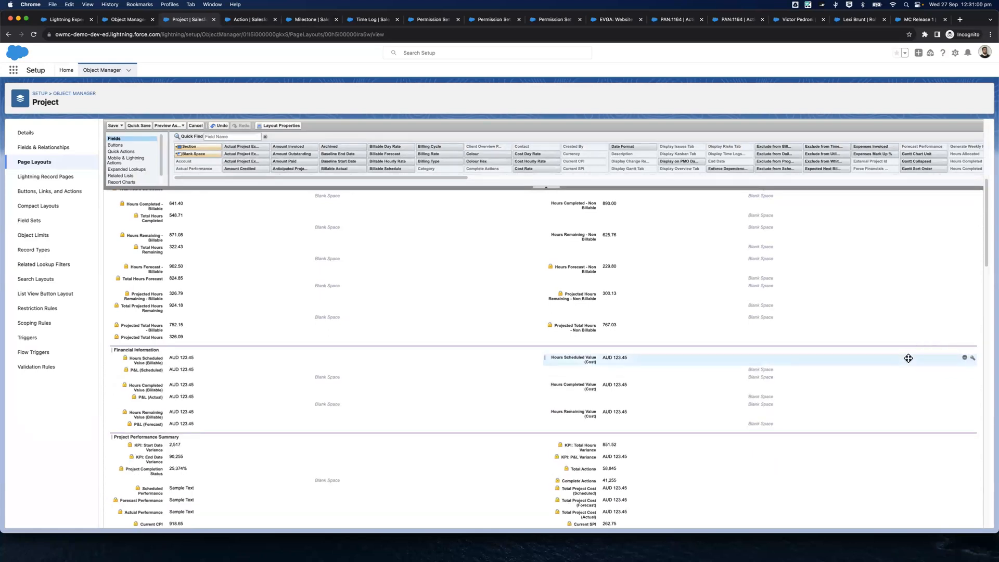
scroll(908, 358, "down", 4)
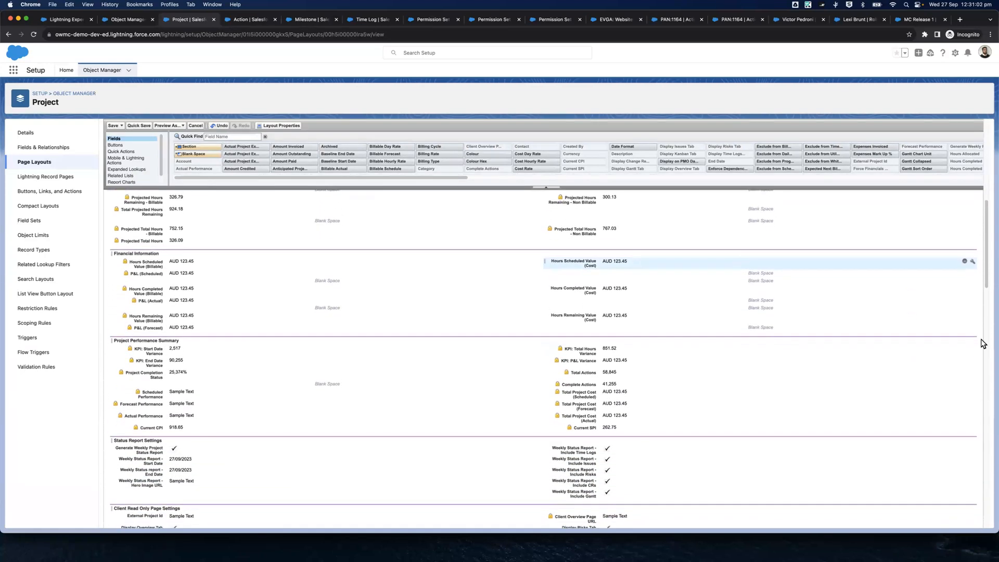
left_click(963, 342)
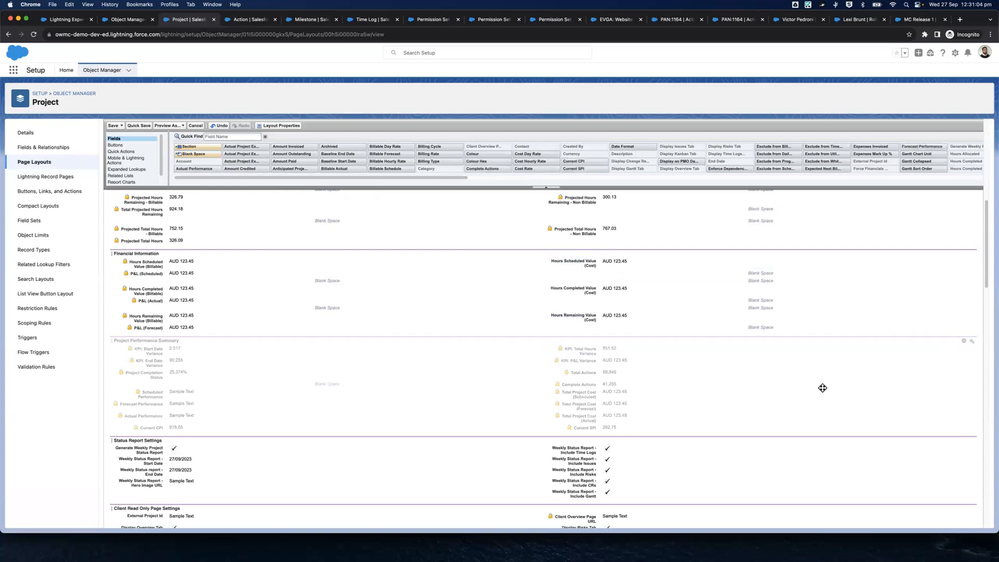
Remove the Role Forecasts, Risks, Expenses, Open Activities and Activity History related lists from the Project page layout
scroll(821, 388, "down", 4)
scroll(812, 372, "down", 6)
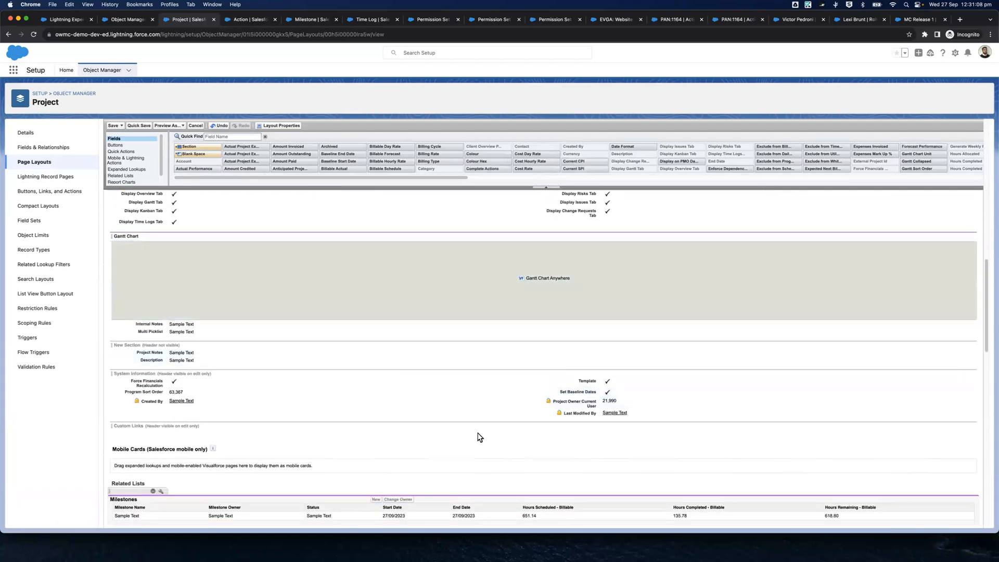
scroll(322, 394, "down", 10)
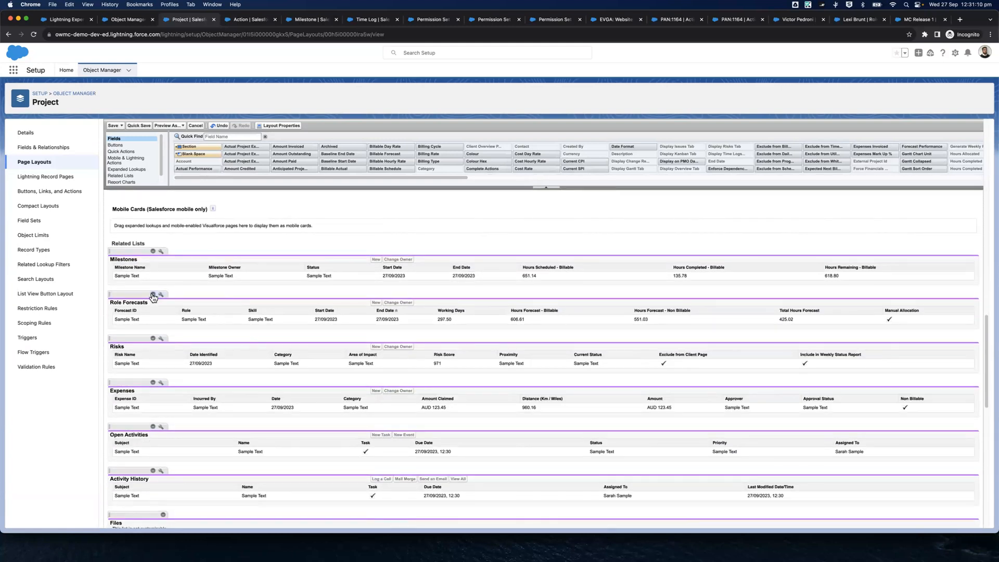
left_click(153, 295)
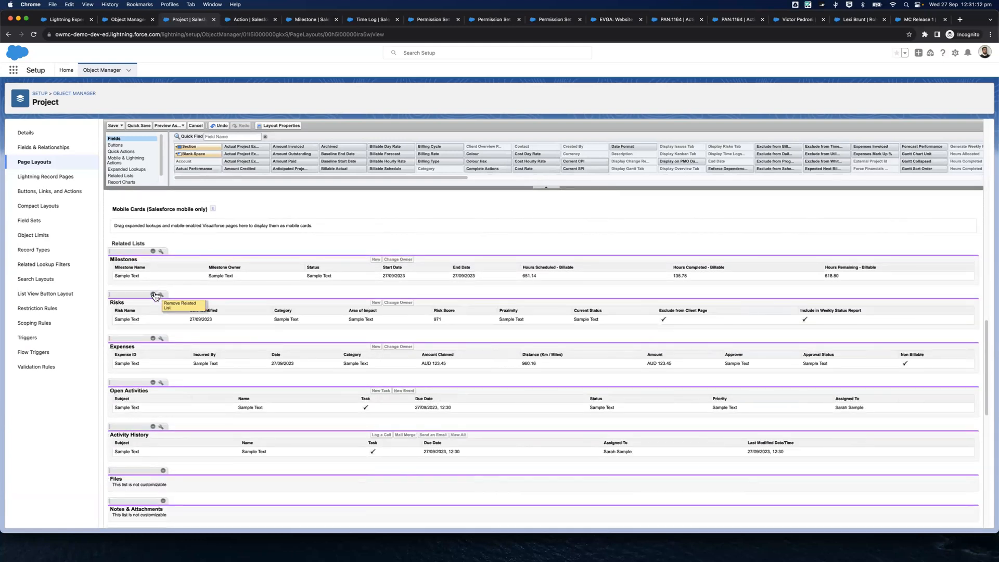
left_click(153, 295)
left_click(153, 295)
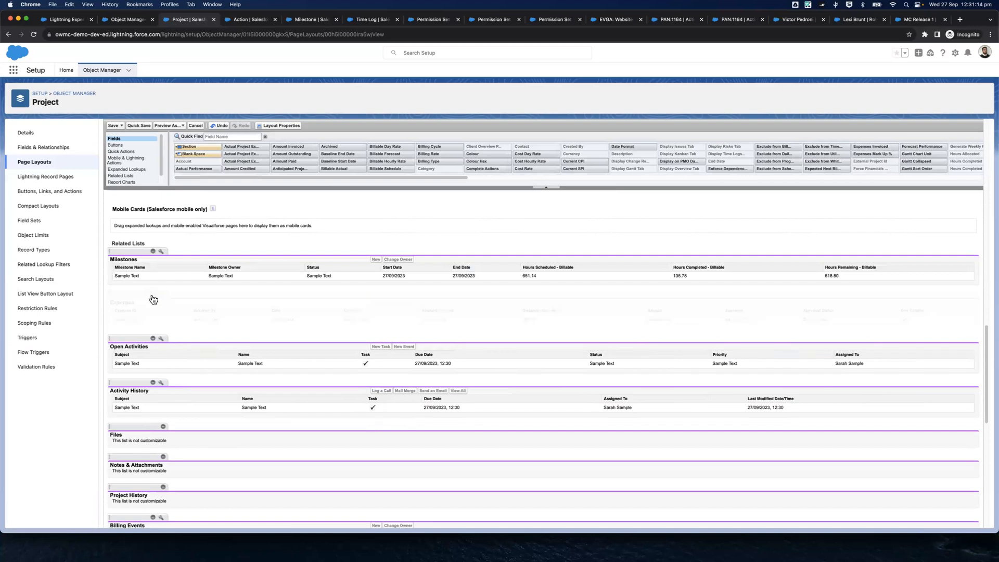
left_click(153, 295)
left_click(153, 295)
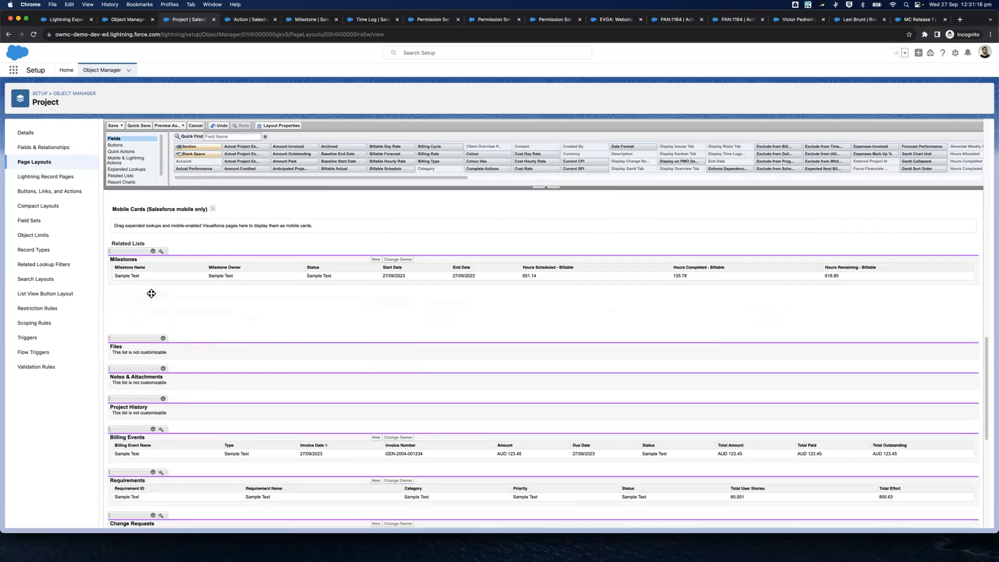
Remove the Requirements, Issues, Purchase Orders and Budget Items related lists from the Project page layout
scroll(150, 311, "down", 1)
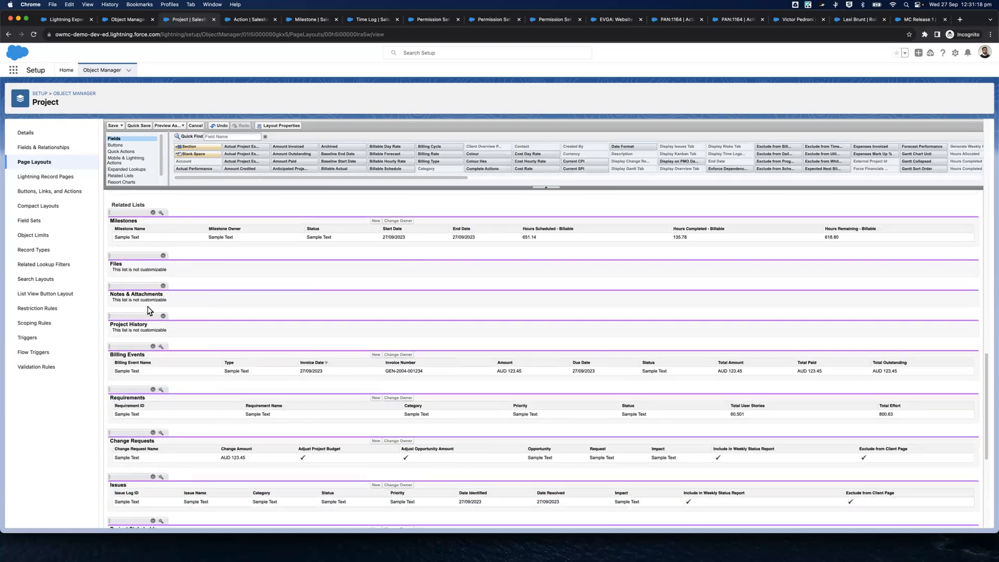
scroll(162, 310, "down", 2)
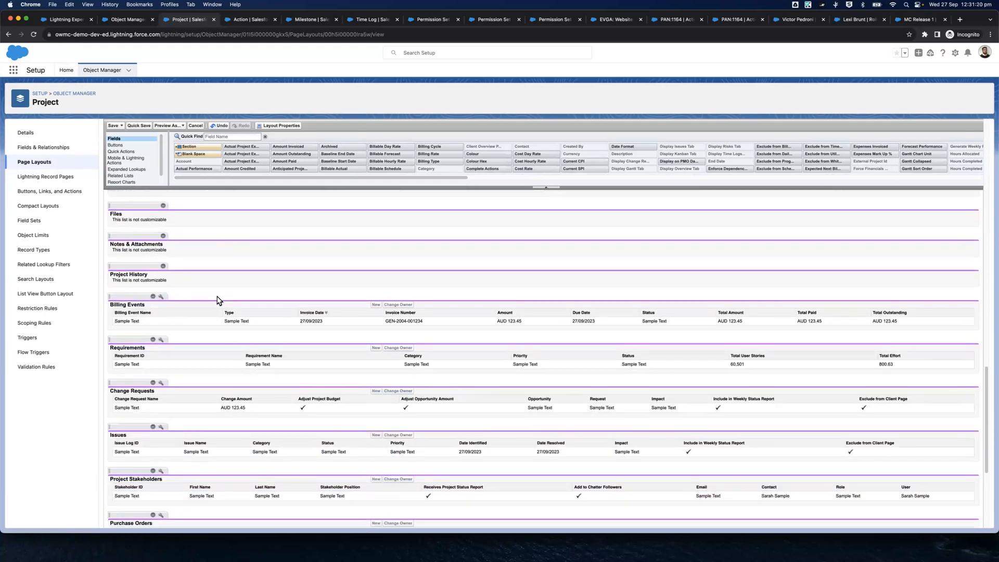
scroll(188, 305, "down", 1)
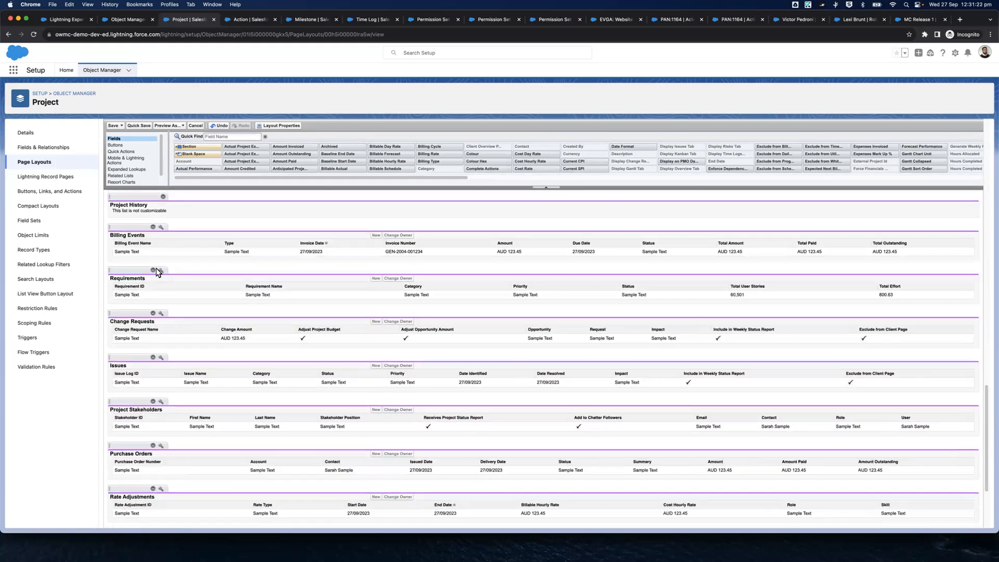
left_click(153, 263)
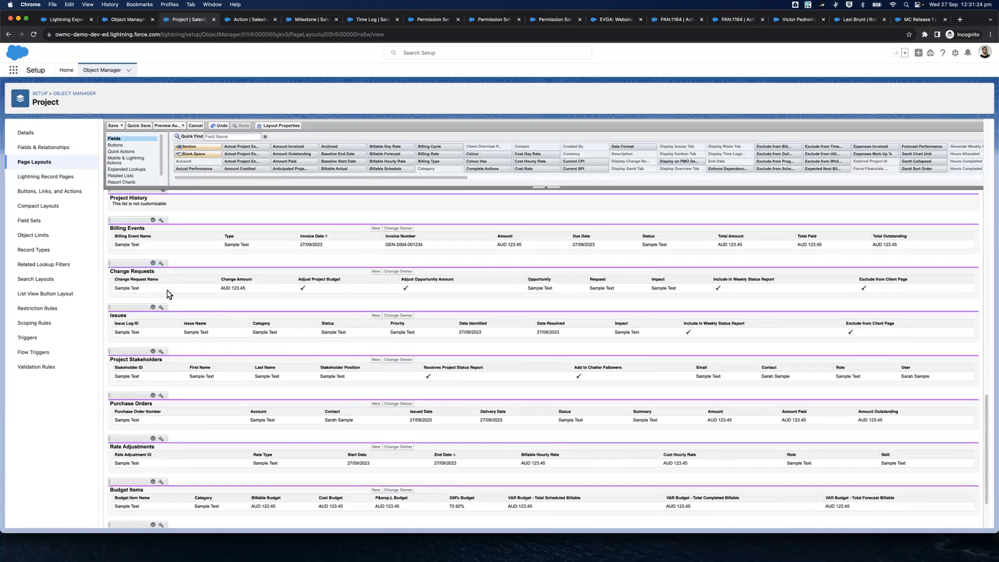
scroll(153, 271, "down", 1)
left_click(153, 267)
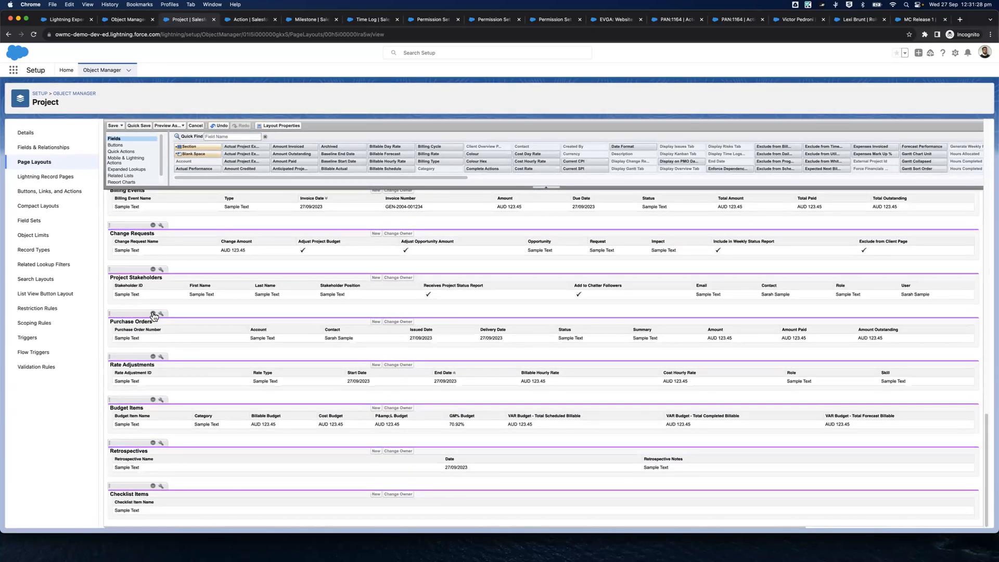
left_click(153, 314)
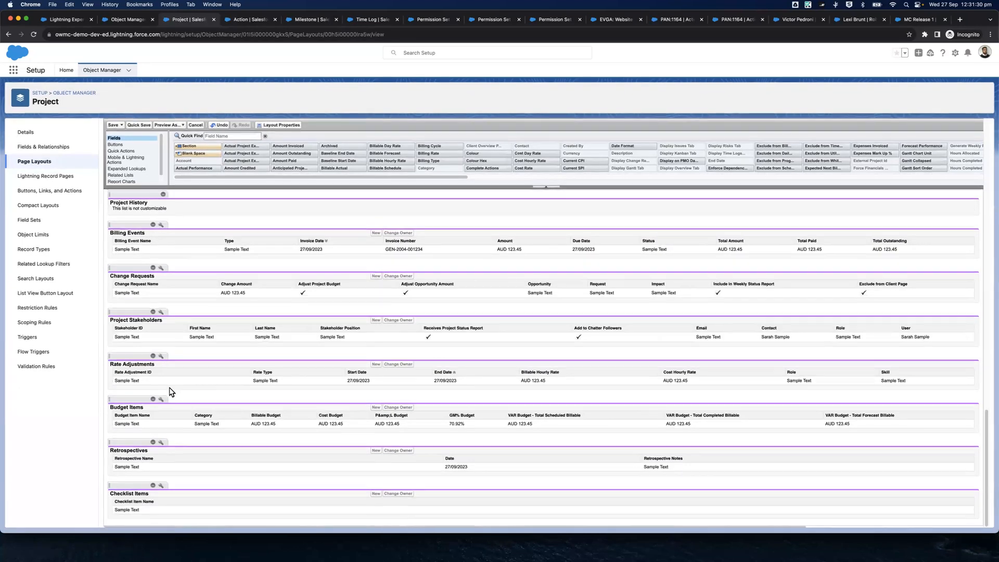
left_click(153, 400)
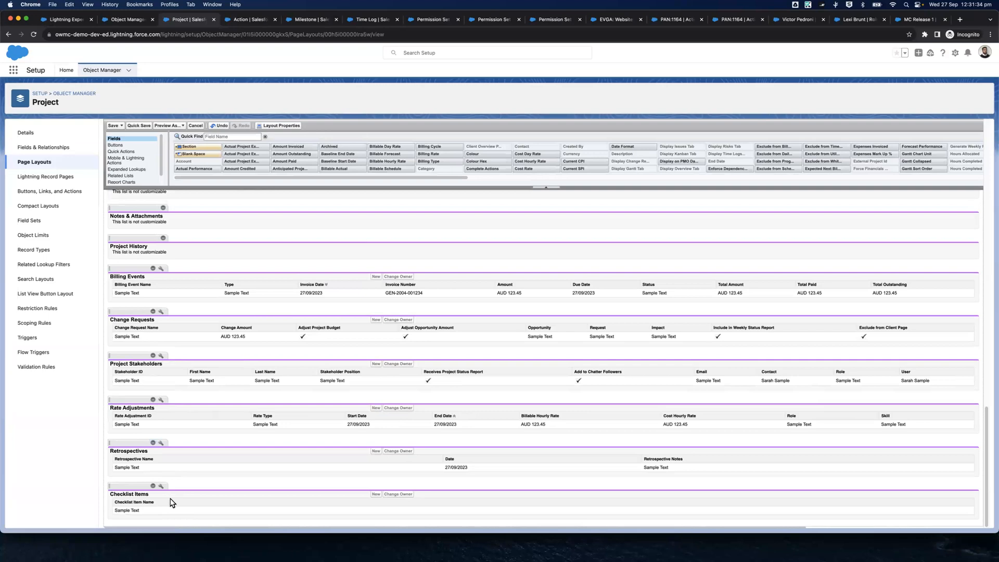
Remove New Event, New Task, Printable View, Change Owner and Sharing from the Project layout's Salesforce Mobile and Lightning Experience Actions
scroll(232, 424, "up", 15)
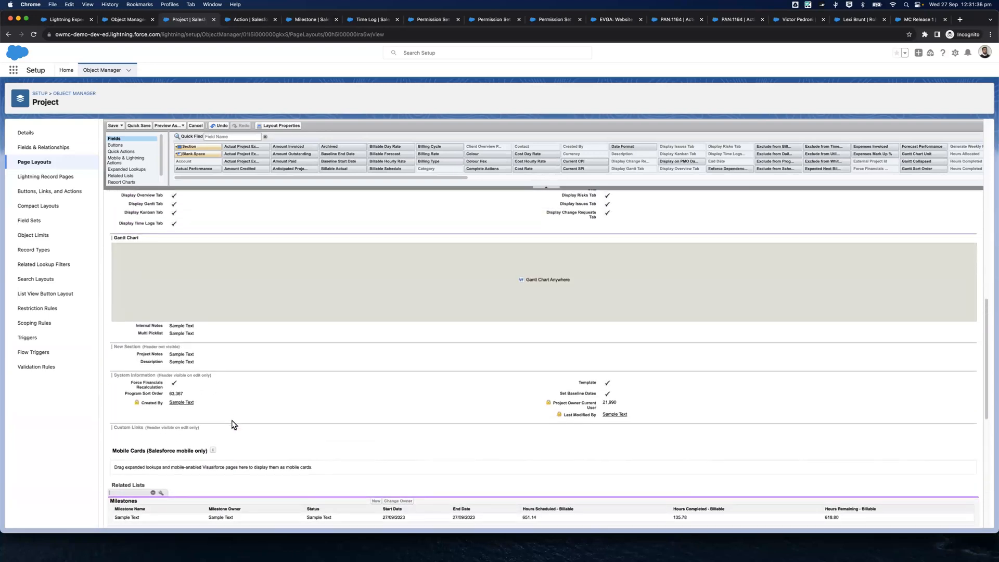
scroll(233, 423, "up", 15)
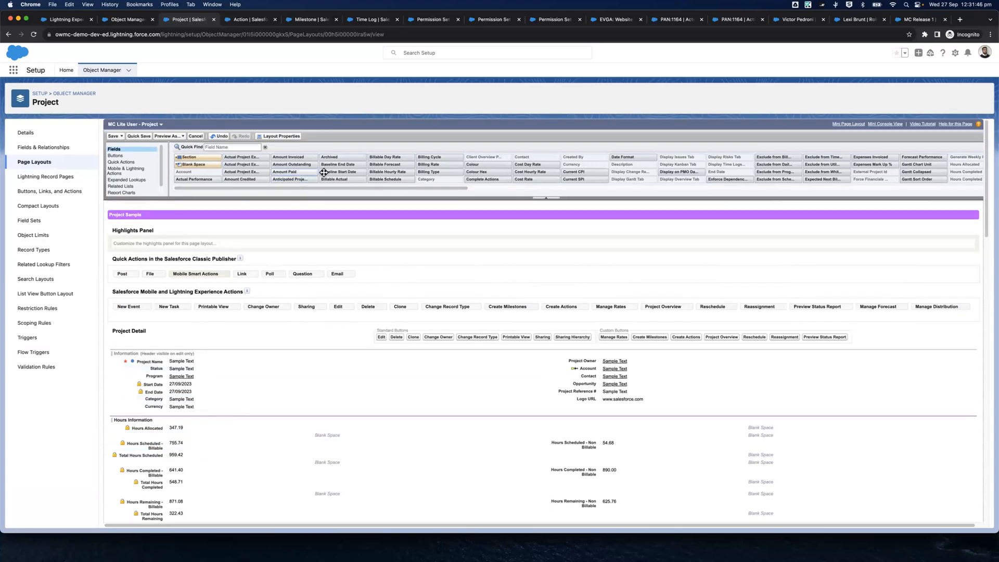
scroll(384, 172, "right", 2)
scroll(384, 172, "left", 2)
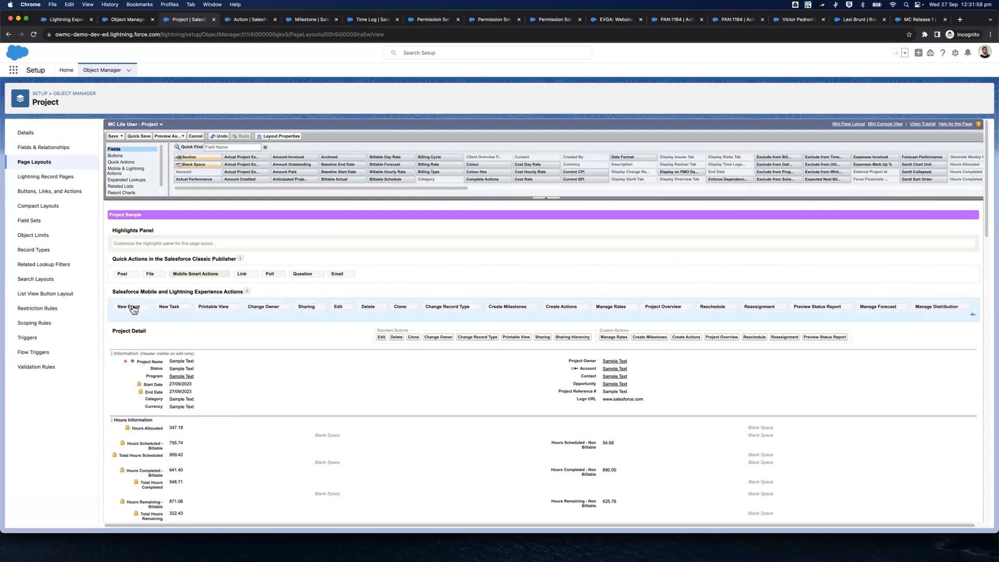
left_click_drag(276, 176, 272, 165)
left_click_drag(129, 307, 269, 164)
left_click_drag(133, 307, 220, 188)
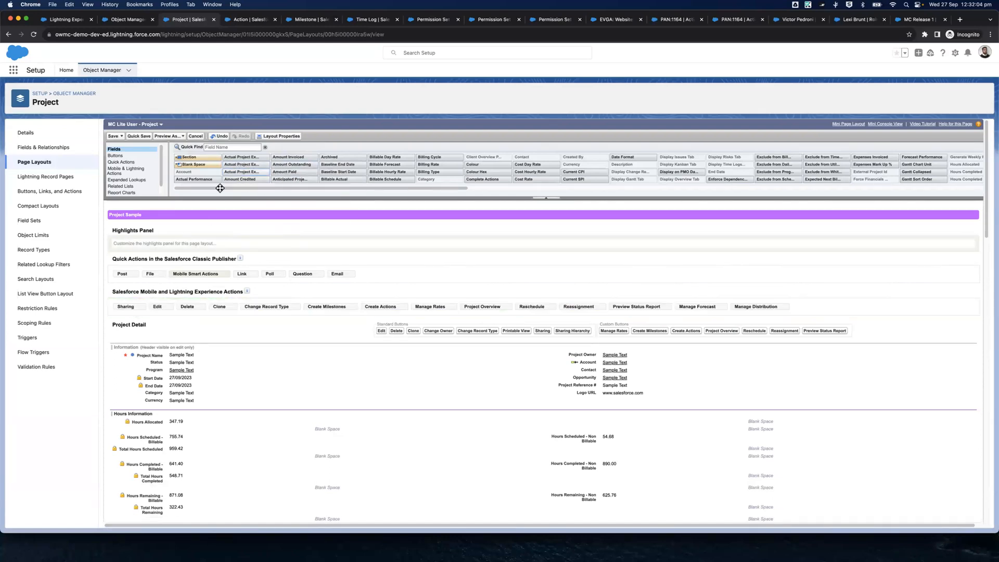
left_click_drag(125, 306, 260, 196)
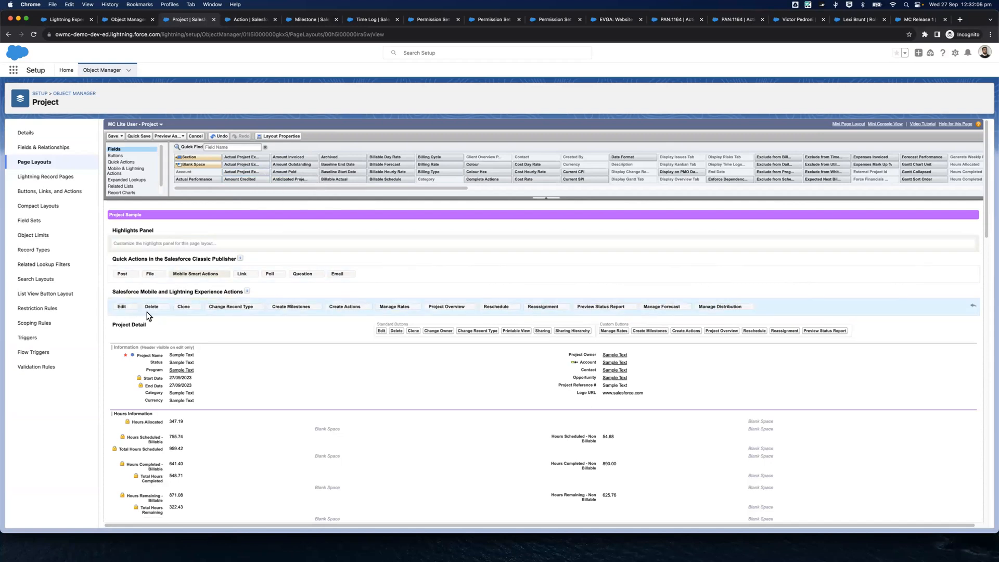
Remove the Change Record Type and Project Overview actions and save the MC Lite User - Project page layout
left_click_drag(214, 311, 304, 171)
left_click_drag(380, 309, 404, 180)
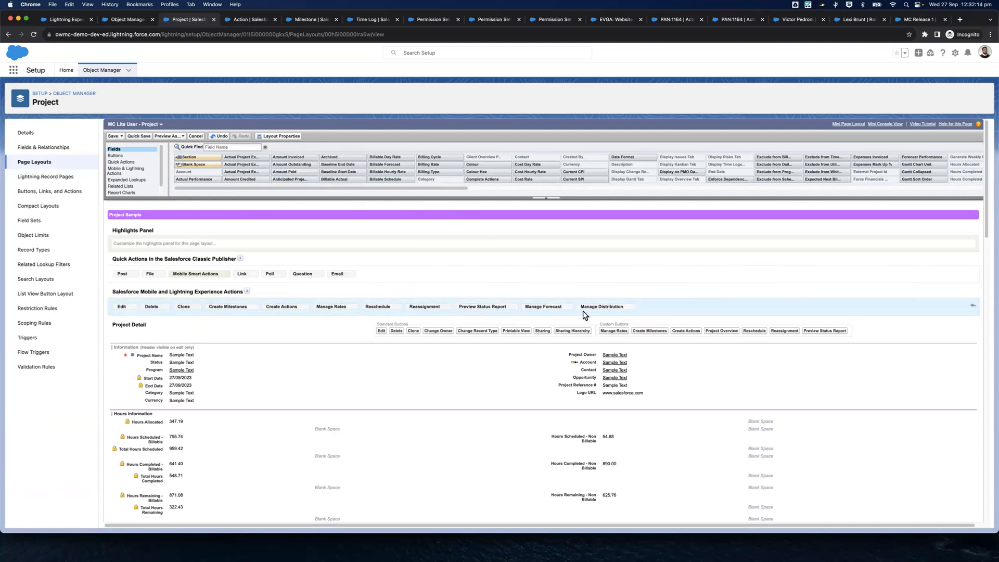
left_click(113, 136)
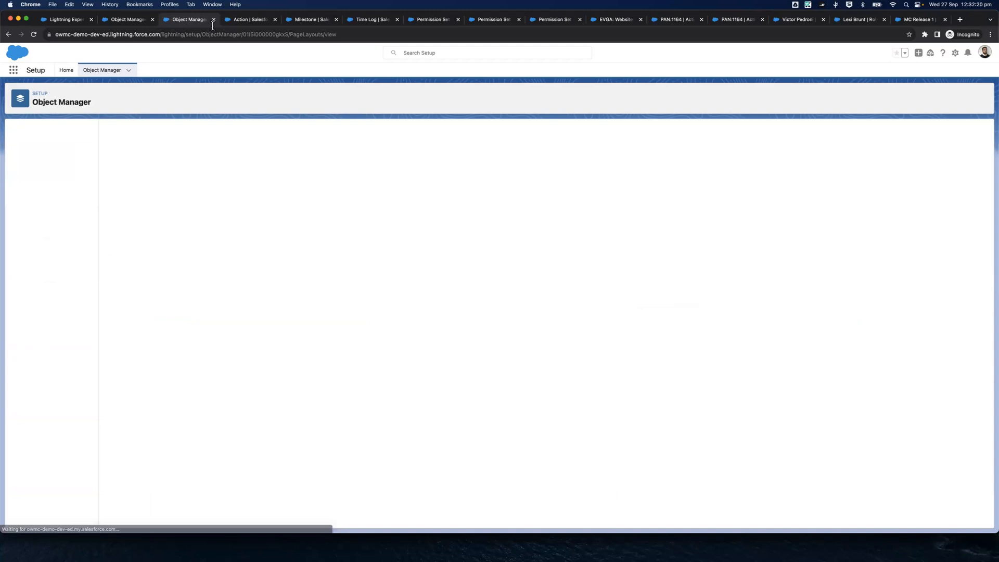
Switch to the MC Lite User - Milestone page layout and remove its Recurring Settings section
left_click(244, 21)
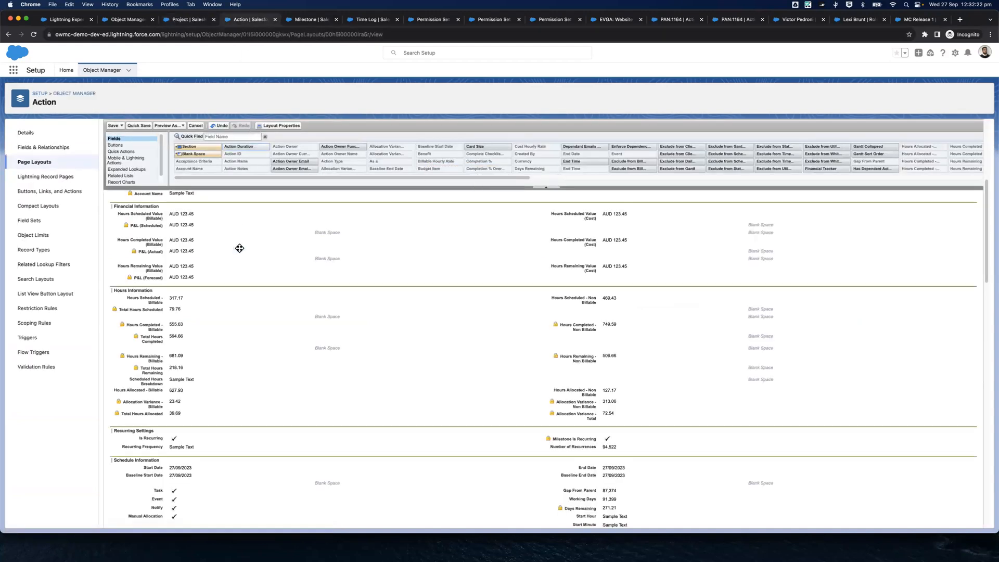
scroll(352, 291, "up", 5)
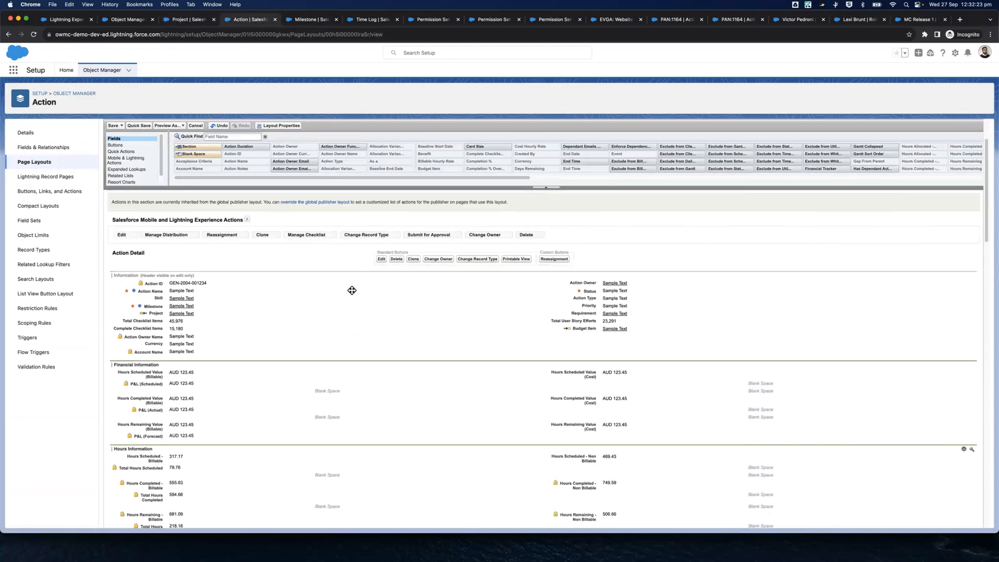
left_click_drag(301, 20, 242, 18)
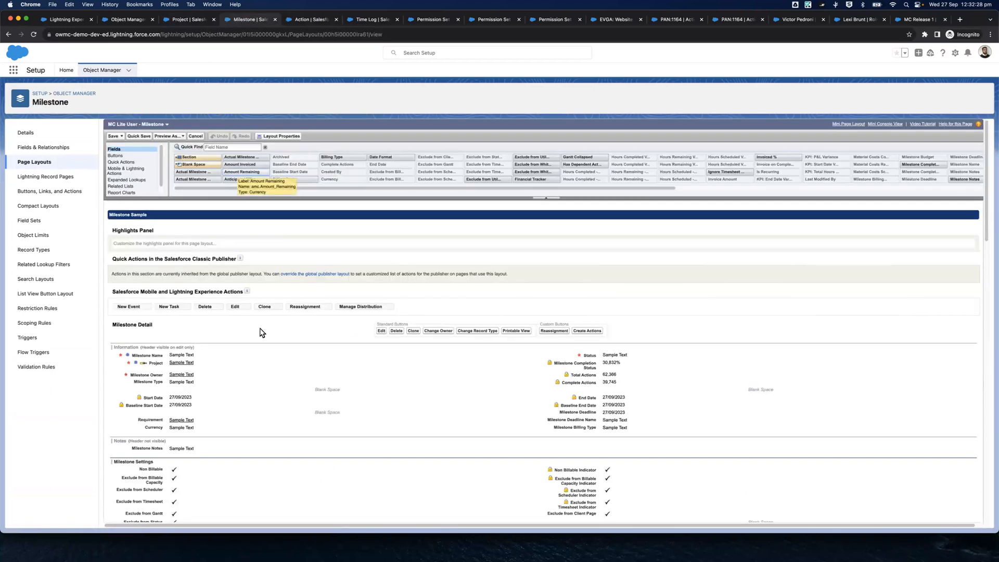
scroll(346, 305, "down", 4)
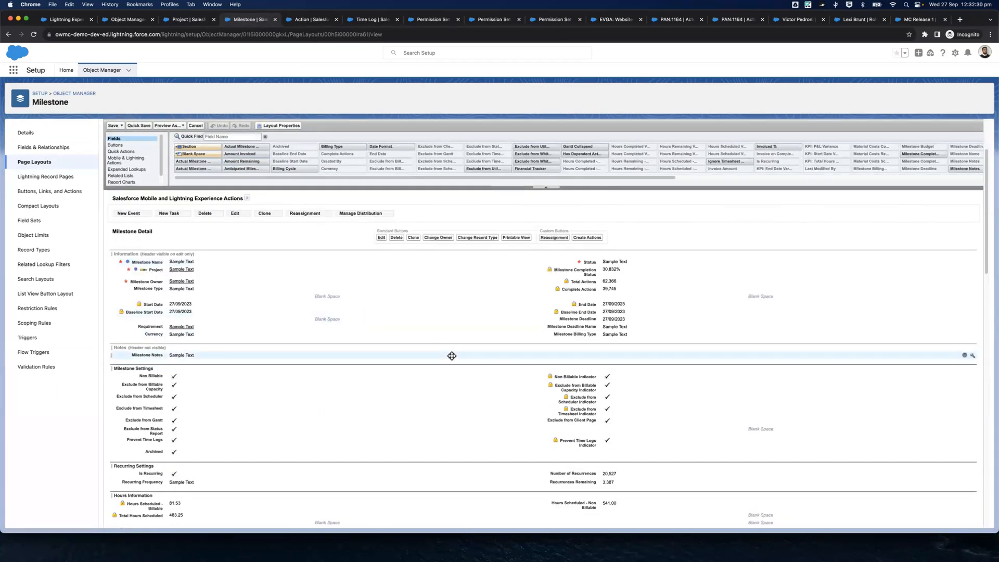
scroll(452, 356, "down", 3)
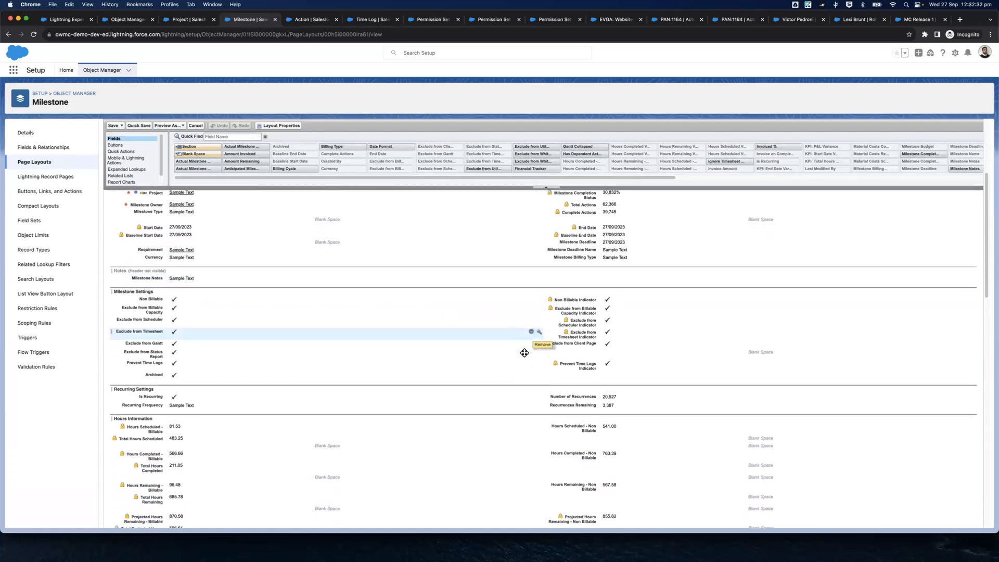
scroll(524, 353, "down", 1)
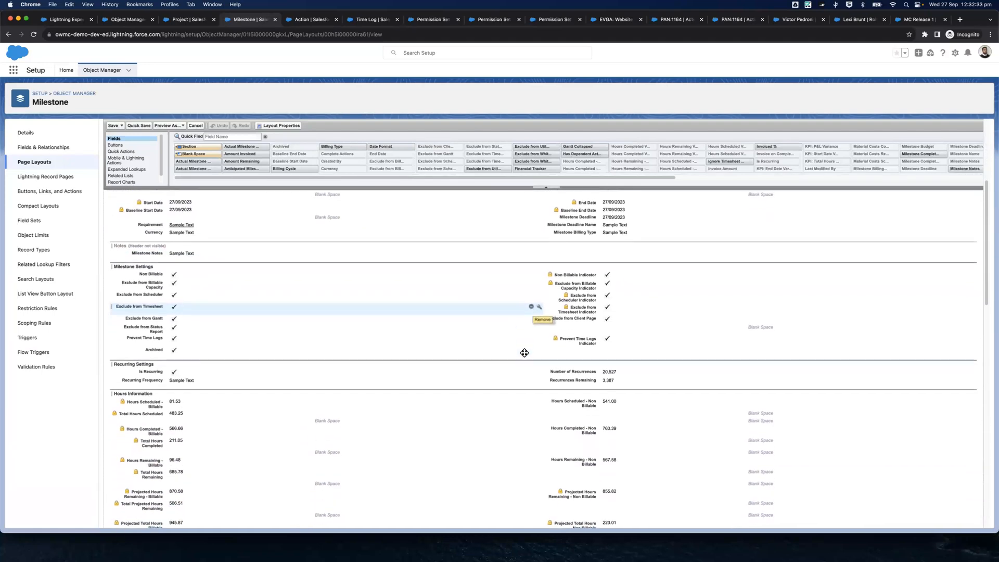
left_click(966, 364)
Remove the Material Costs Information and Milestone Performance Settings sections from the Milestone page layout
scroll(633, 328, "down", 3)
scroll(634, 328, "down", 6)
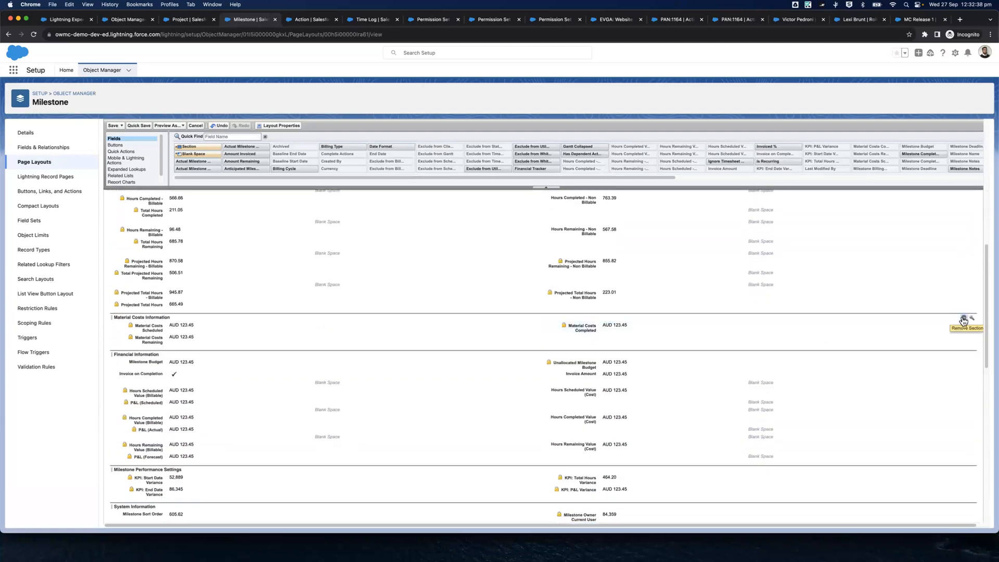
left_click(964, 322)
scroll(885, 328, "down", 5)
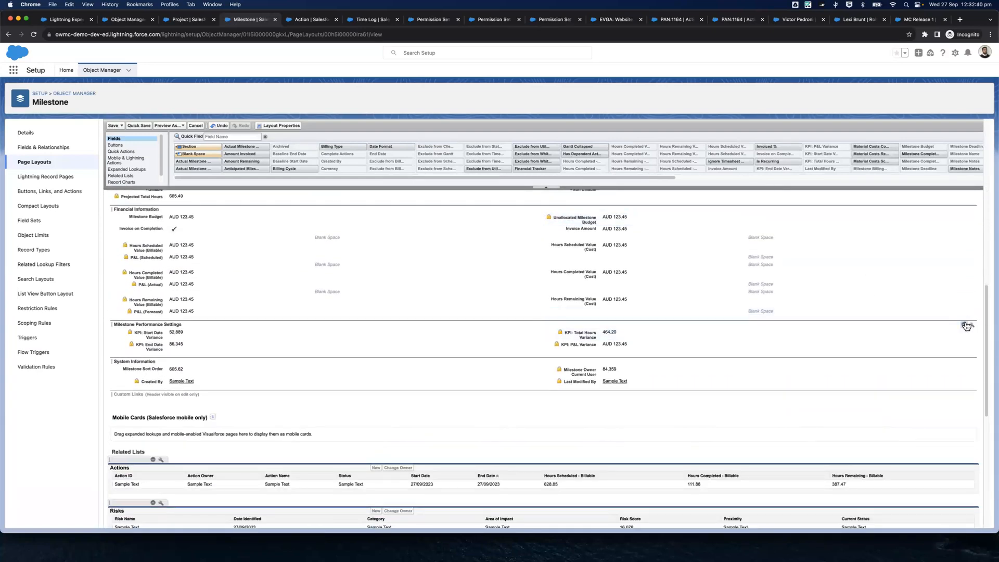
left_click(967, 325)
Remove the Risks, Open Activities and Activity History related lists from the Milestone page layout
scroll(345, 368, "down", 8)
scroll(232, 251, "down", 1)
scroll(232, 250, "up", 1)
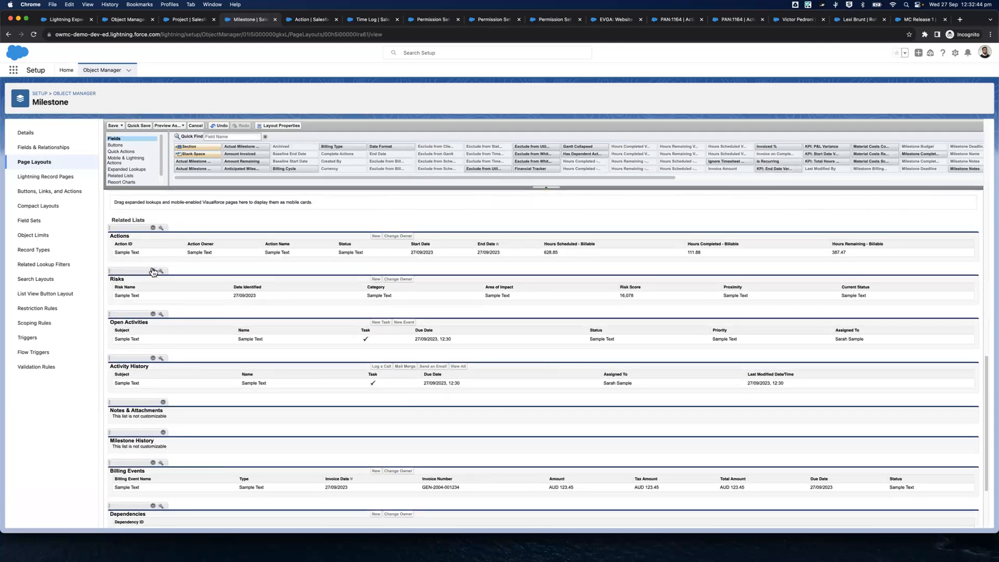
left_click(153, 271)
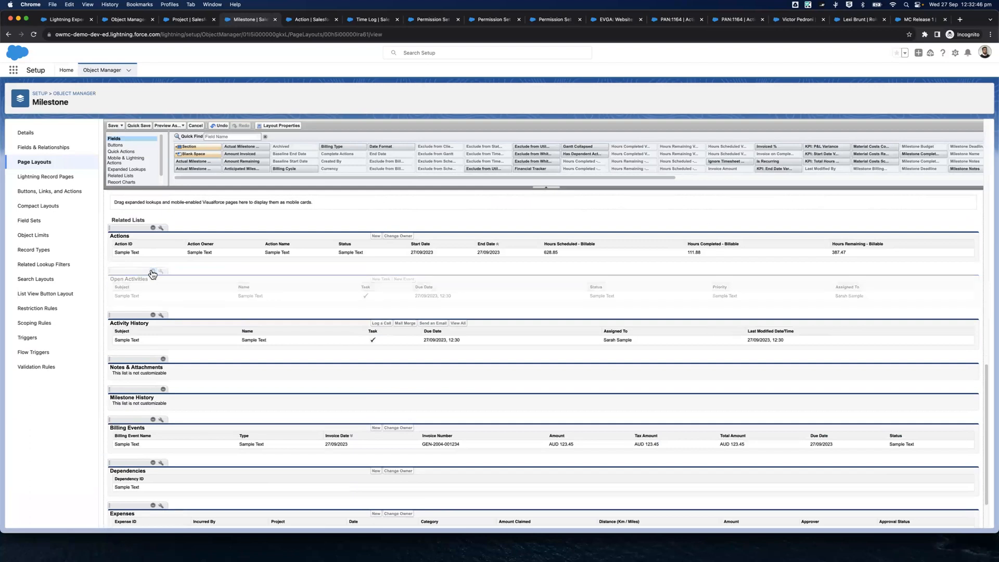
left_click(153, 271)
left_click(153, 272)
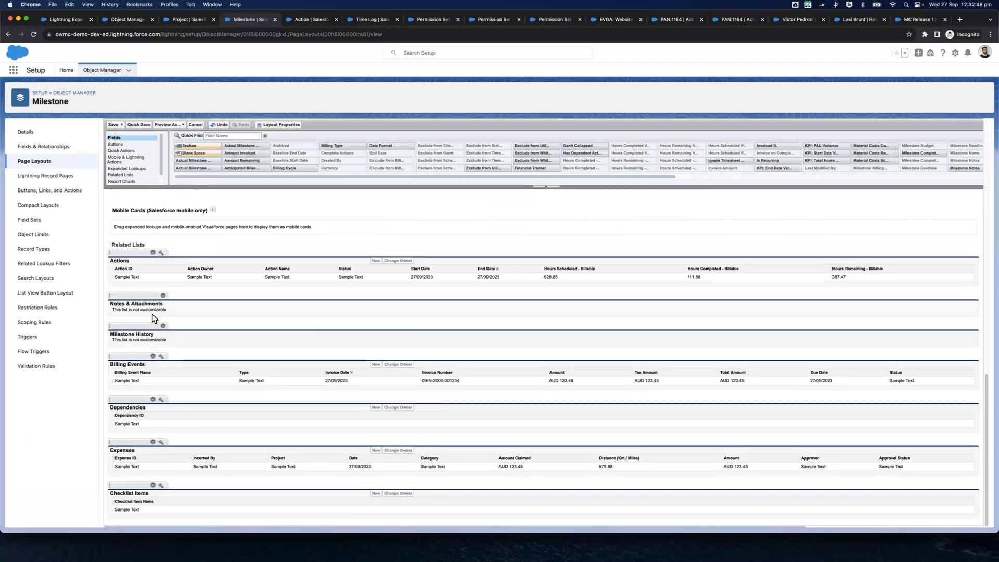
Remove the Billing Events and Expenses related lists and save the MC Lite User - Milestone page layout
left_click(153, 357)
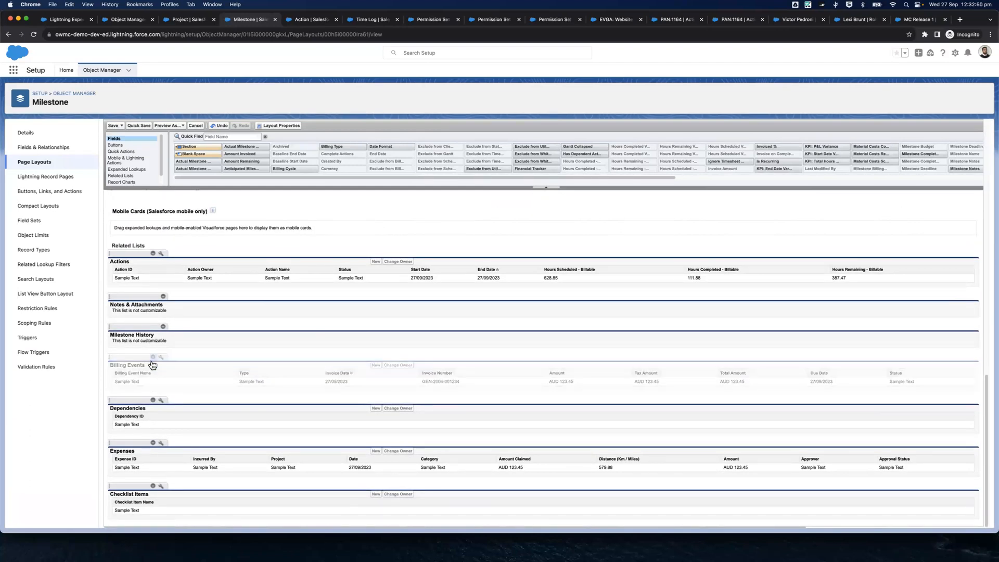
left_click(153, 444)
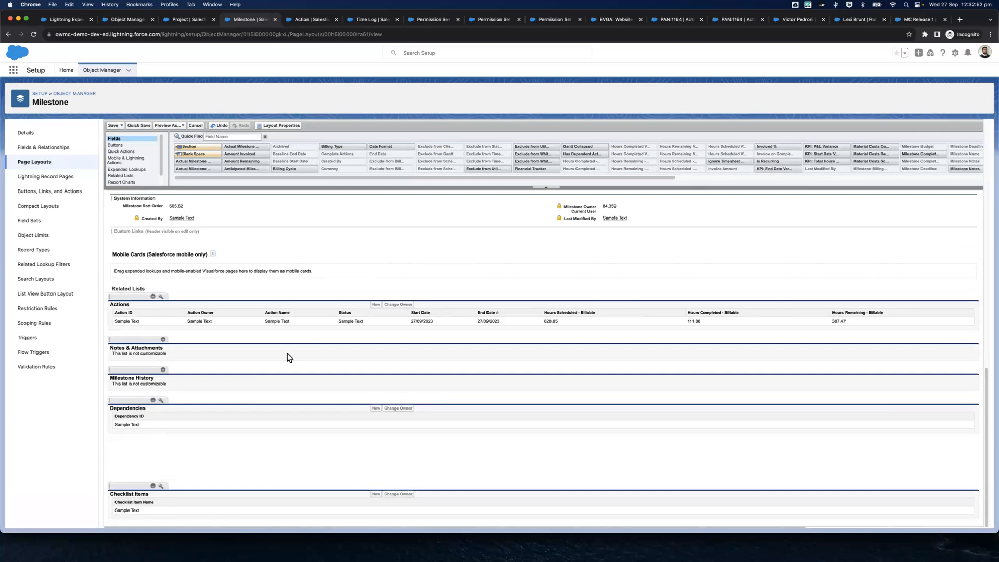
scroll(307, 343, "up", 10)
left_click(114, 136)
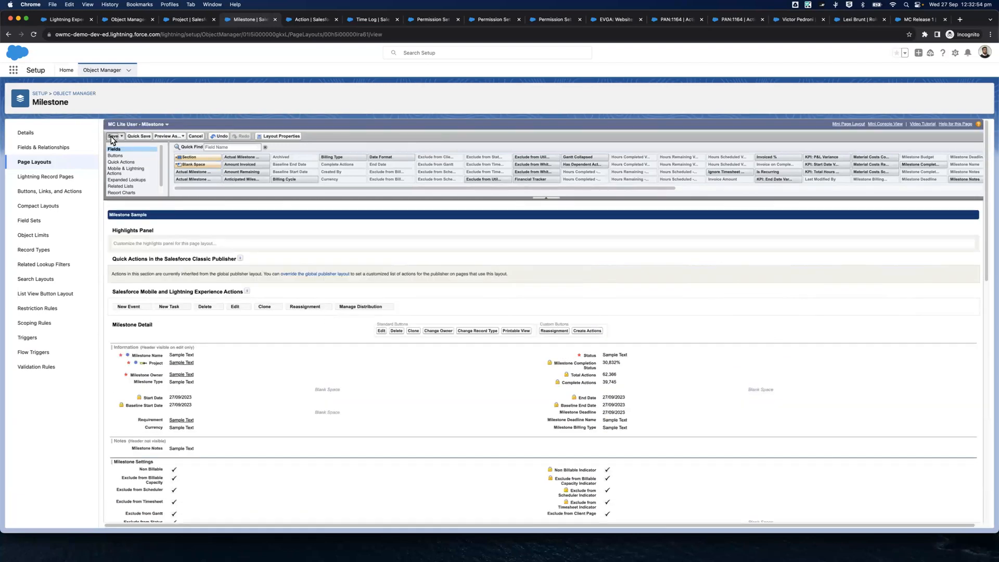
Switch to the MC Lite User - Action page layout and remove its Recurring Settings section
left_click(307, 19)
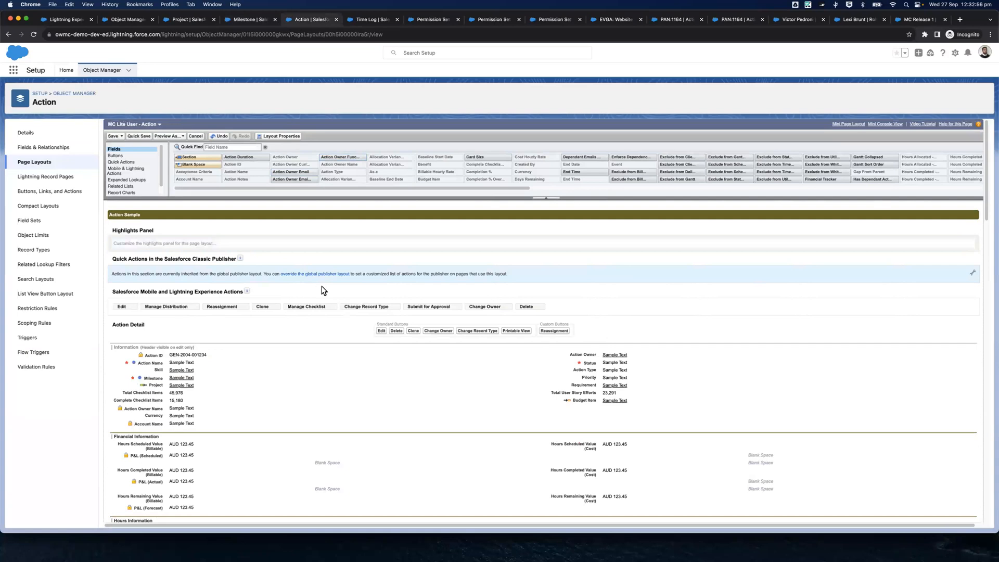
scroll(572, 325, "down", 3)
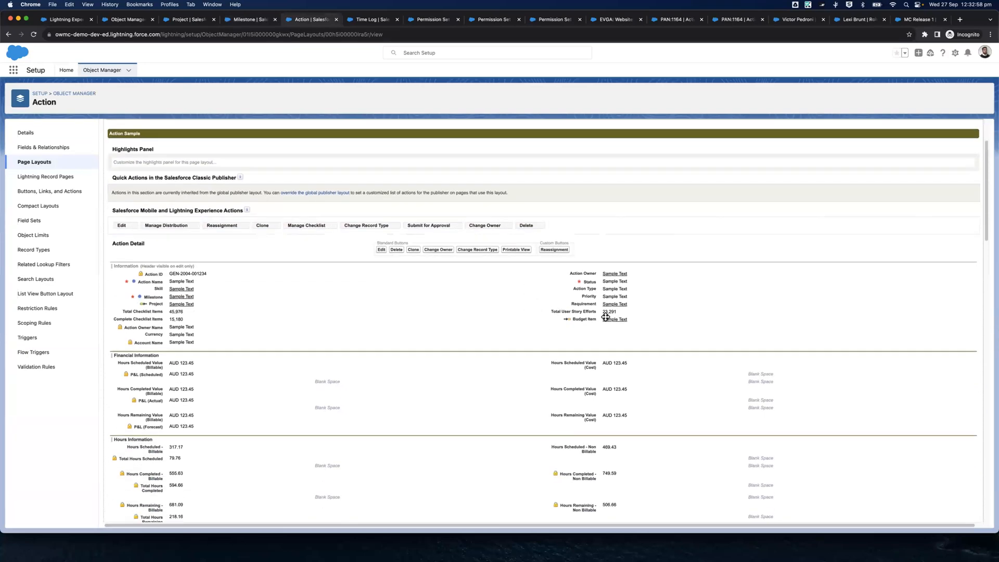
scroll(631, 374, "down", 4)
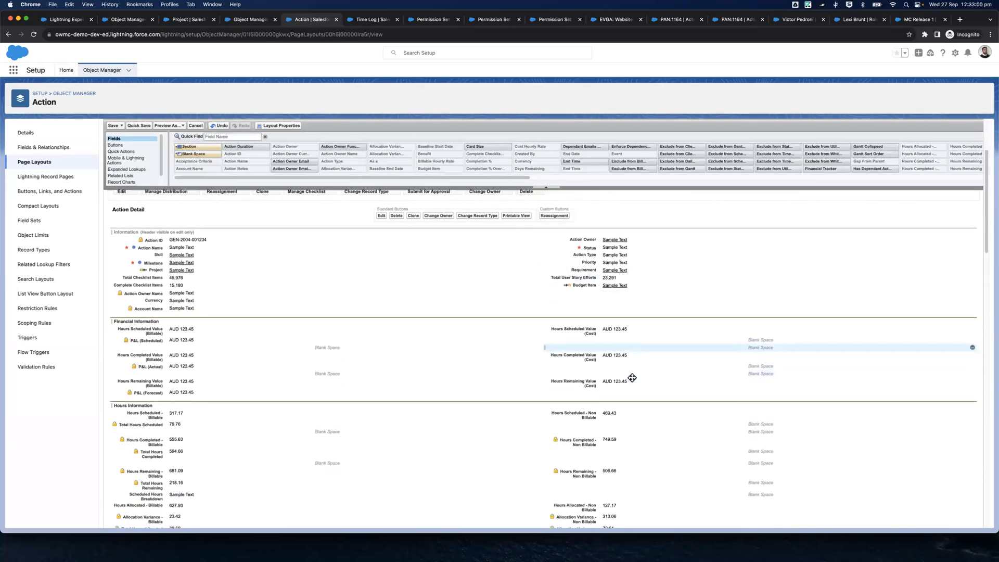
scroll(771, 380, "down", 5)
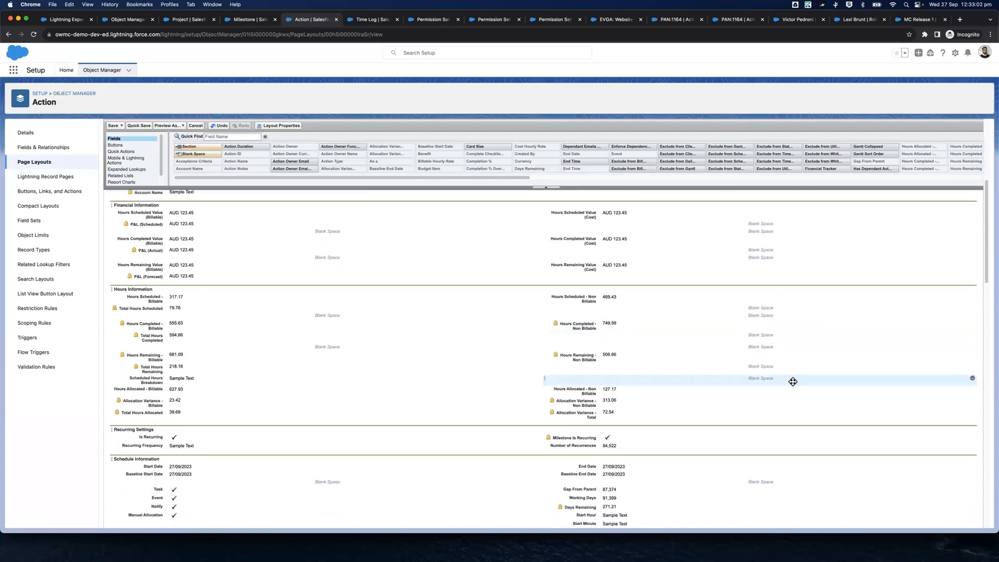
left_click(964, 353)
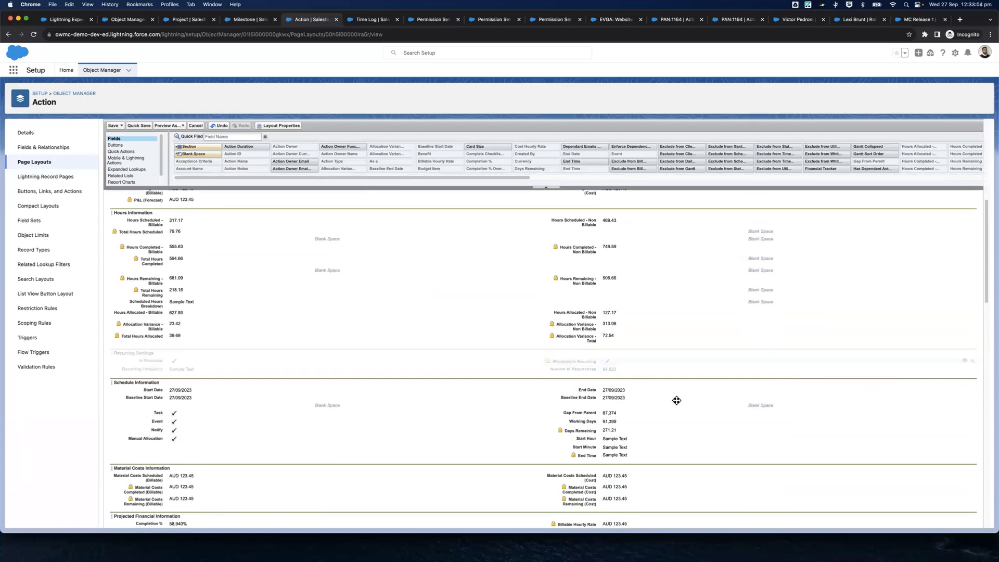
Move the Schedule Information section above Financial Information in the Action page layout
scroll(465, 370, "up", 3)
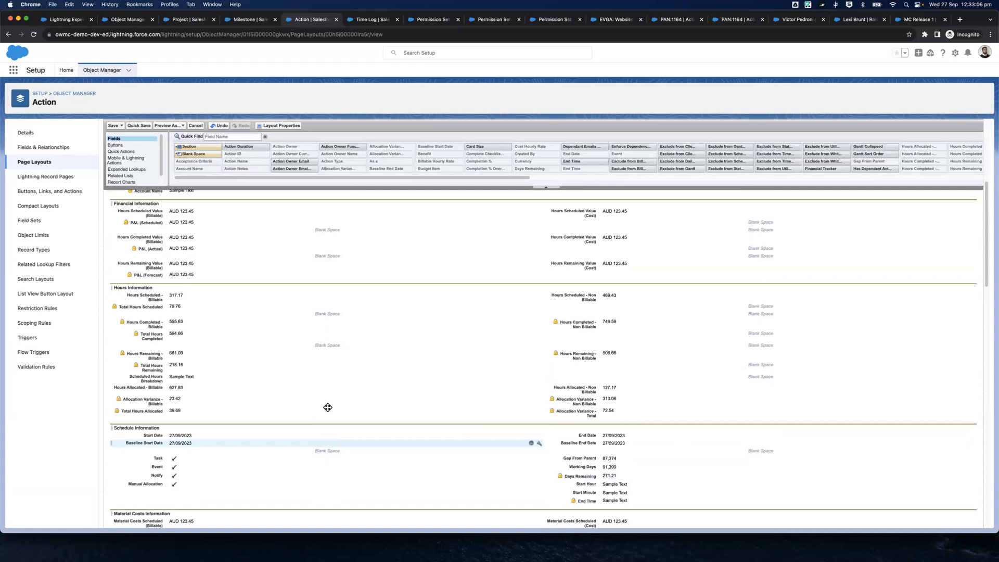
left_click_drag(218, 438, 265, 211)
scroll(266, 328, "up", 2)
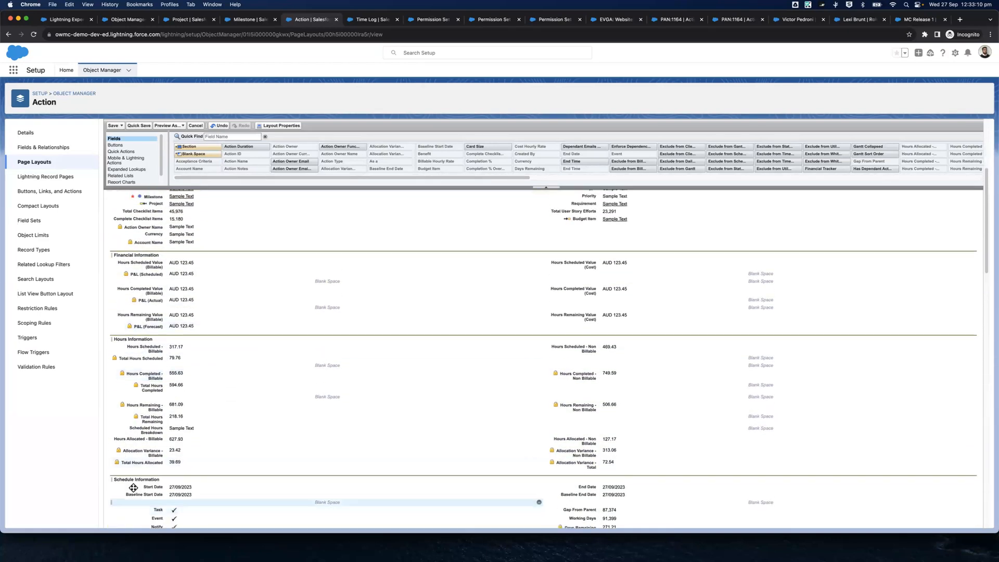
left_click_drag(140, 477, 216, 248)
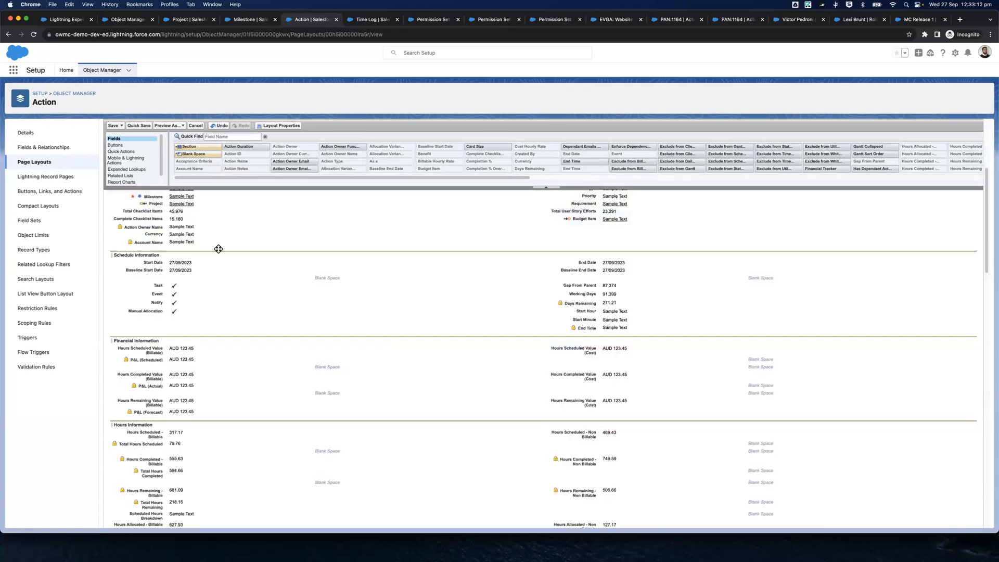
Remove the Material Costs Information and Projected Financial Information sections from the Action page layout
scroll(315, 323, "down", 3)
scroll(390, 349, "down", 3)
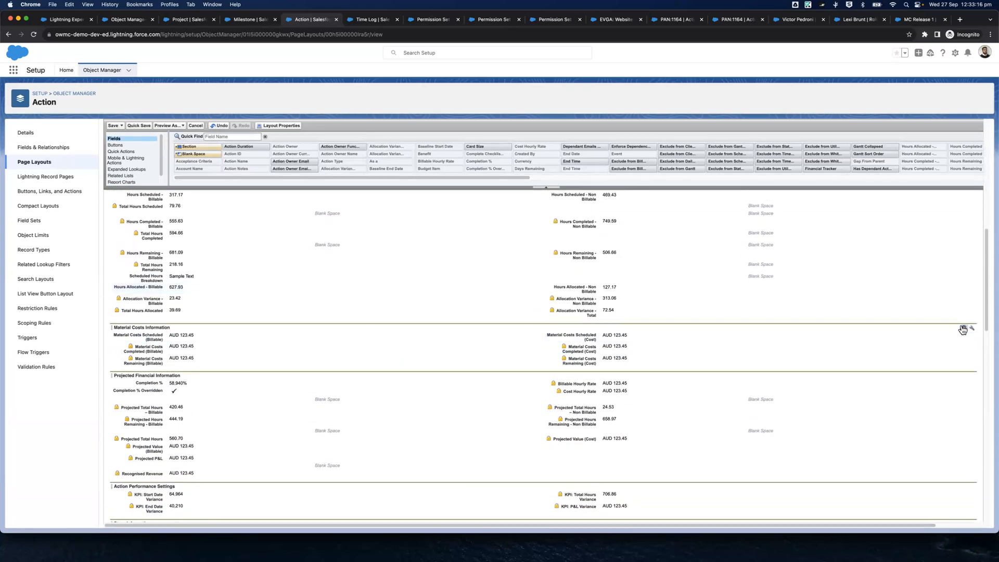
left_click(964, 328)
scroll(989, 307, "down", 2)
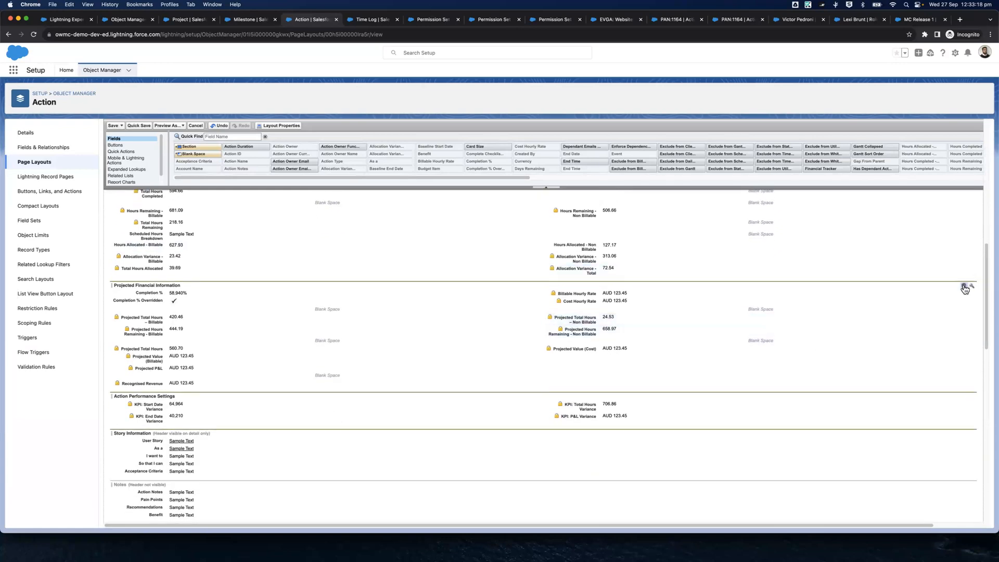
left_click(964, 287)
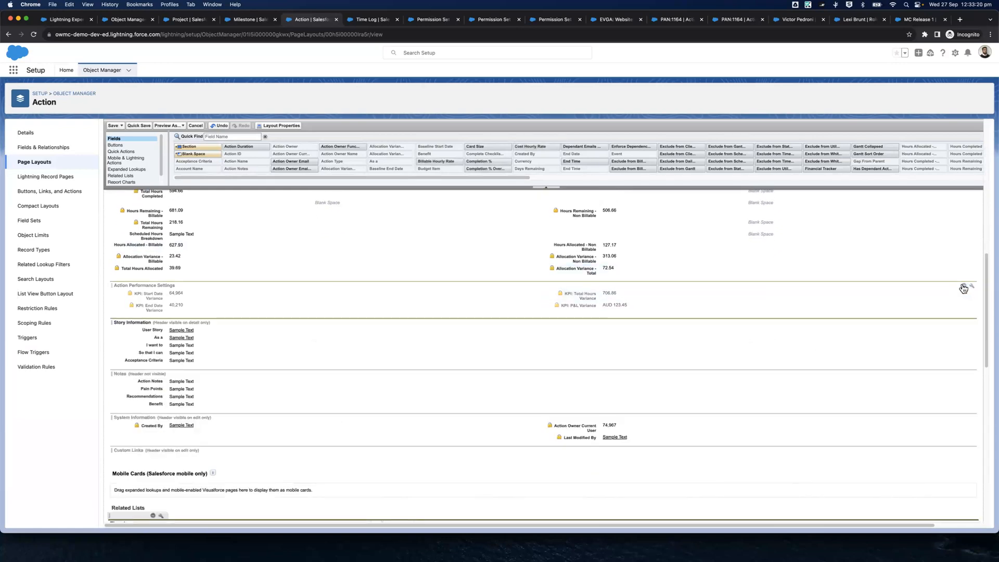
Remove the Action Performance Settings, Story Information and Notes sections from the Action page layout
left_click(963, 287)
left_click(962, 285)
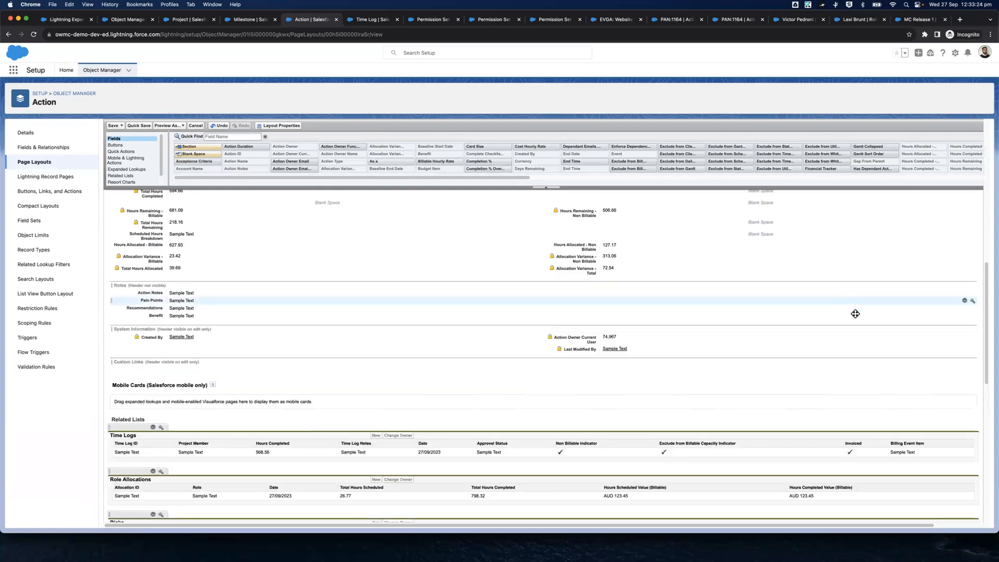
left_click(964, 287)
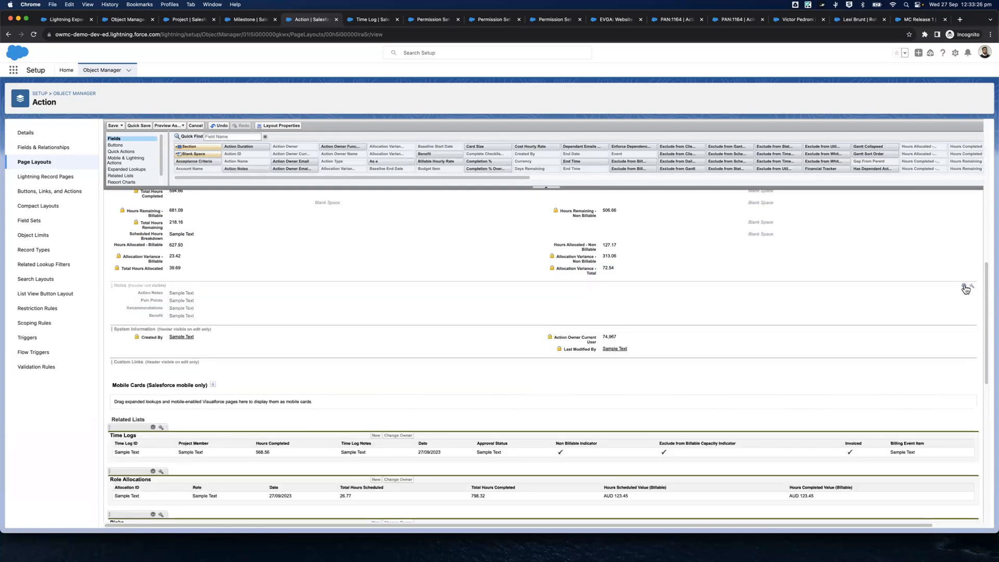
Remove the Role Allocations, Risks, Open Activities, Activity History, User Stories and Issues related lists from the Action page layout
scroll(887, 306, "down", 2)
scroll(528, 301, "down", 3)
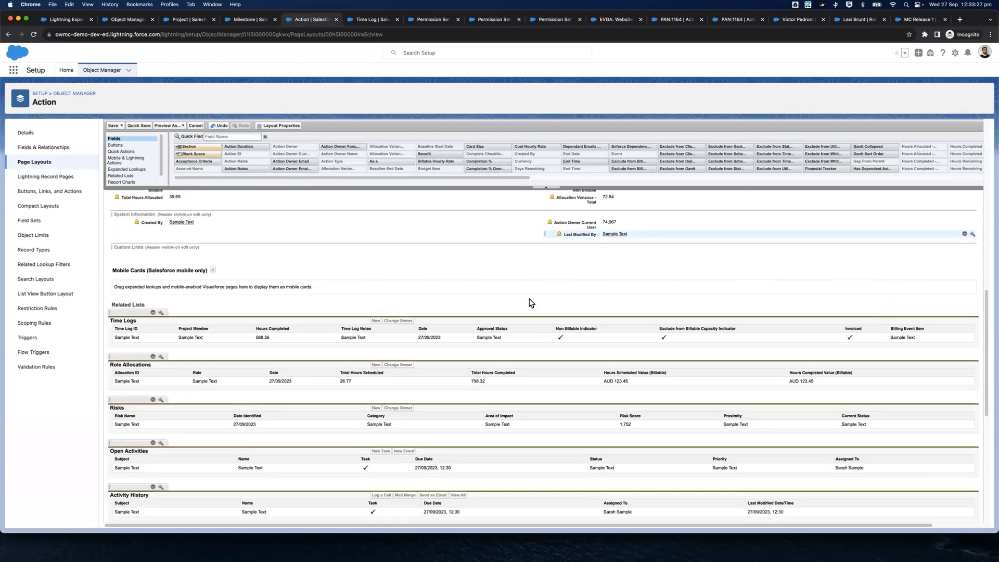
scroll(381, 297, "down", 1)
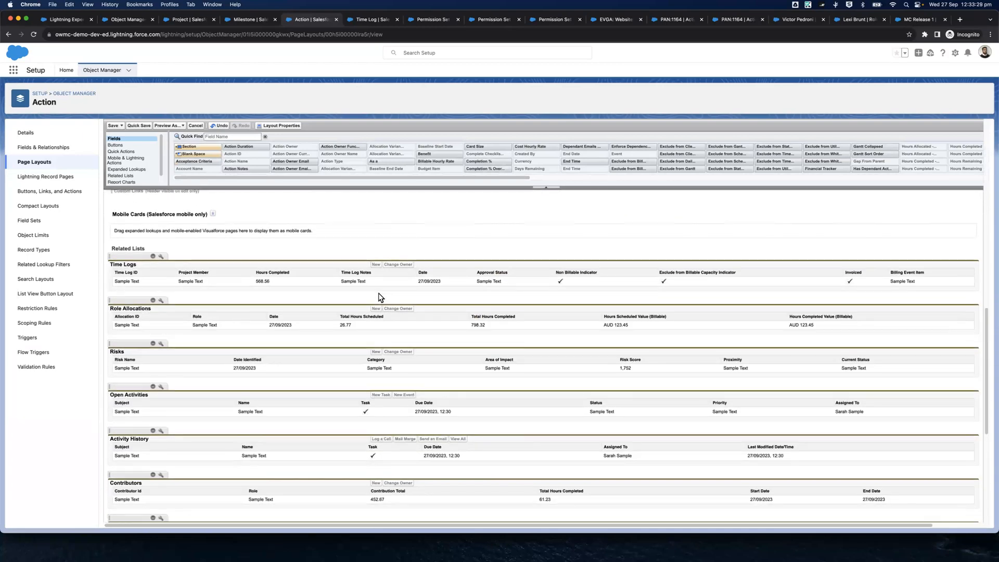
scroll(154, 241, "down", 3)
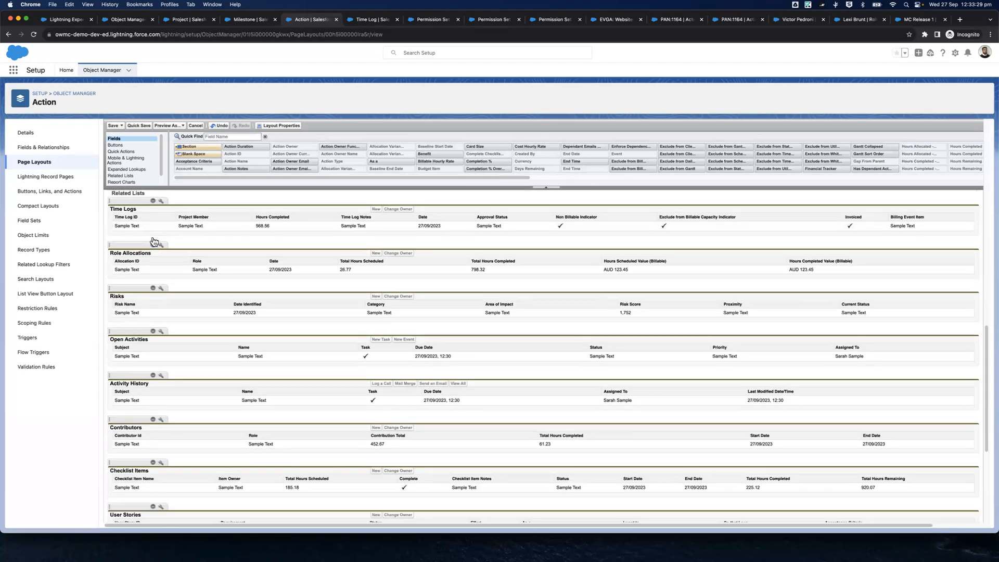
left_click(153, 240)
left_click(153, 240)
left_click(153, 240)
scroll(155, 307, "down", 2)
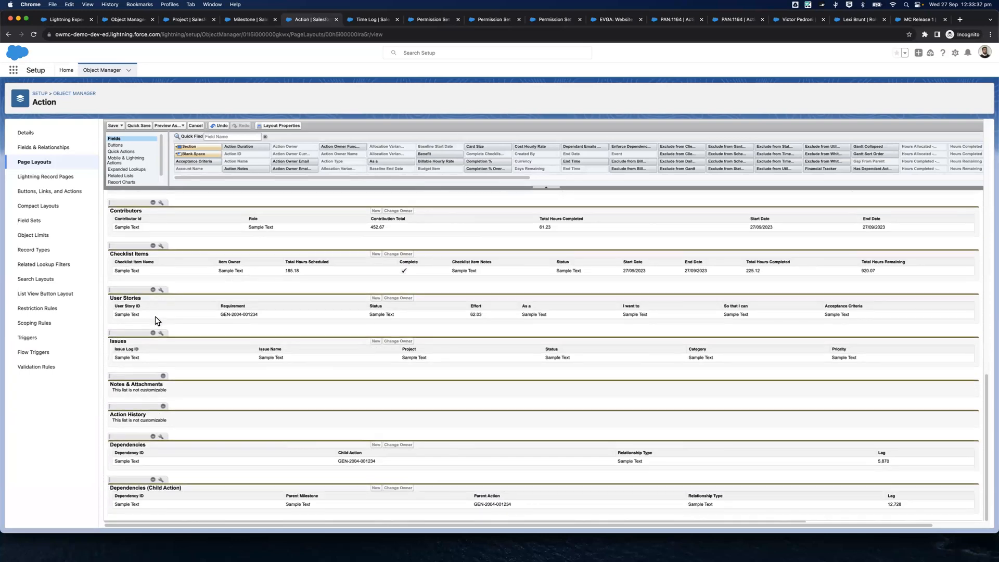
left_click(153, 333)
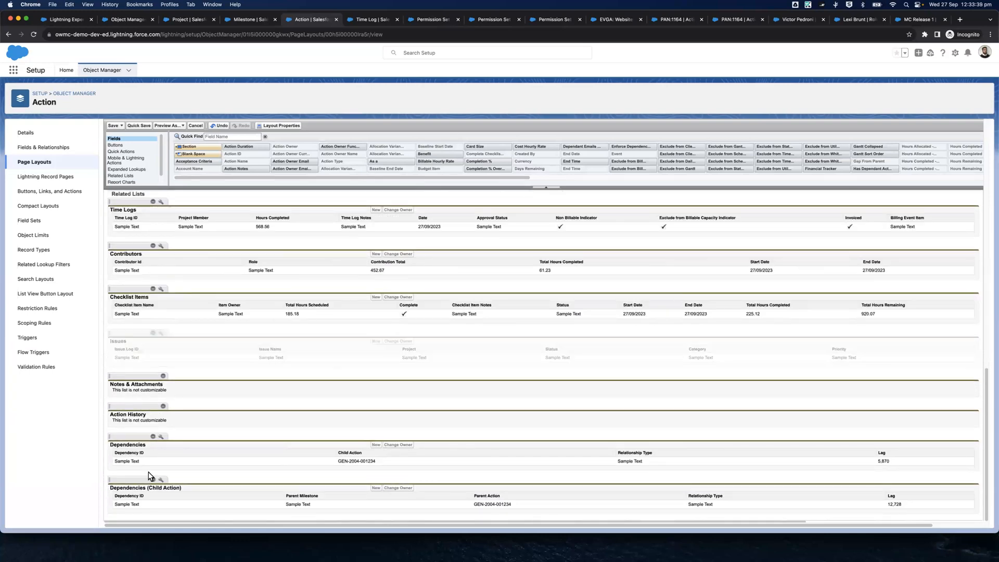
Check which related lists are available for the MC Lite User - Action page layout and save the layout
scroll(190, 407, "up", 6)
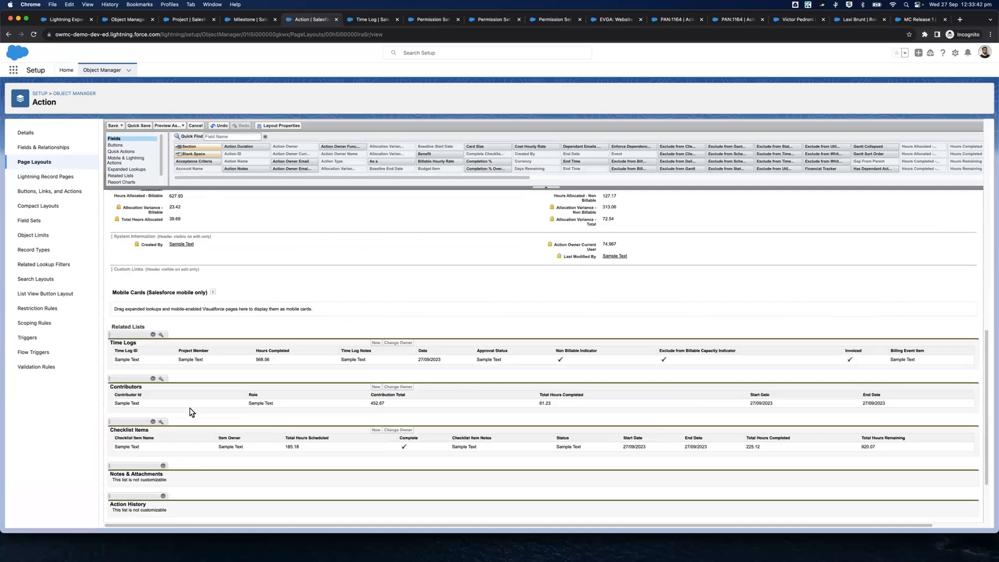
scroll(189, 407, "up", 5)
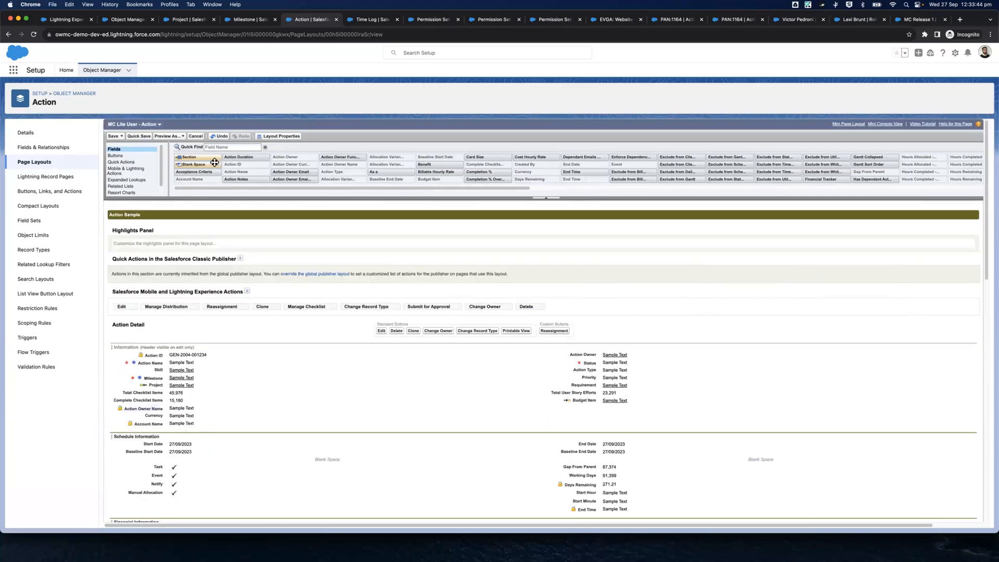
left_click(125, 186)
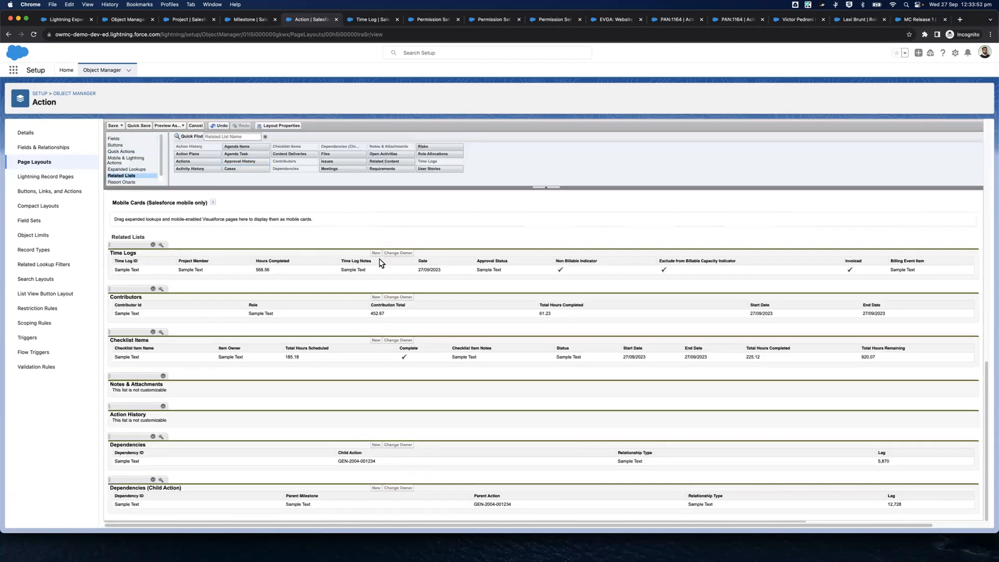
scroll(380, 262, "up", 15)
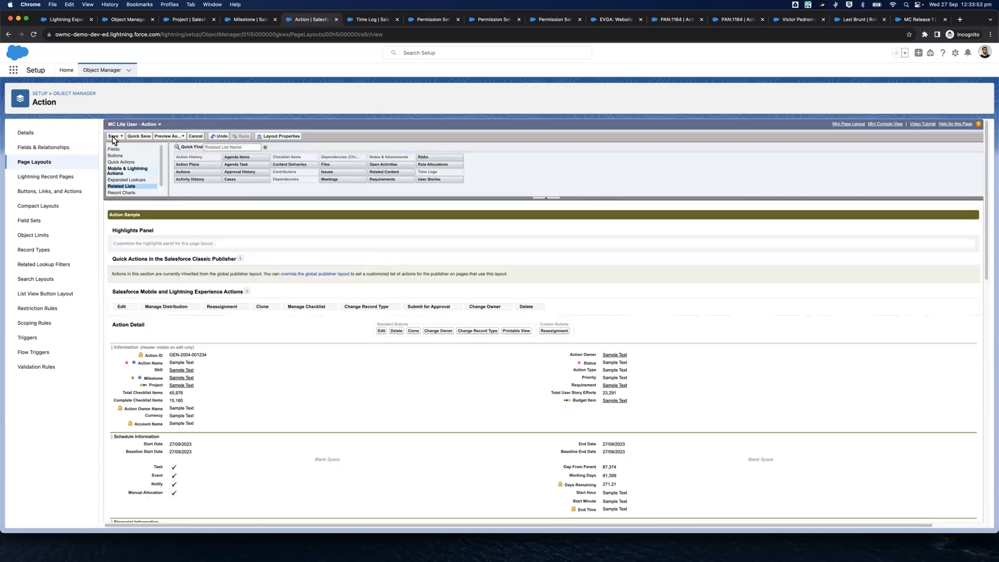
Remove the Time Log Settings, Material Costs Information, Approval Information and Billing Event Information sections from the MC Lite User - Time Log page layout
left_click(370, 20)
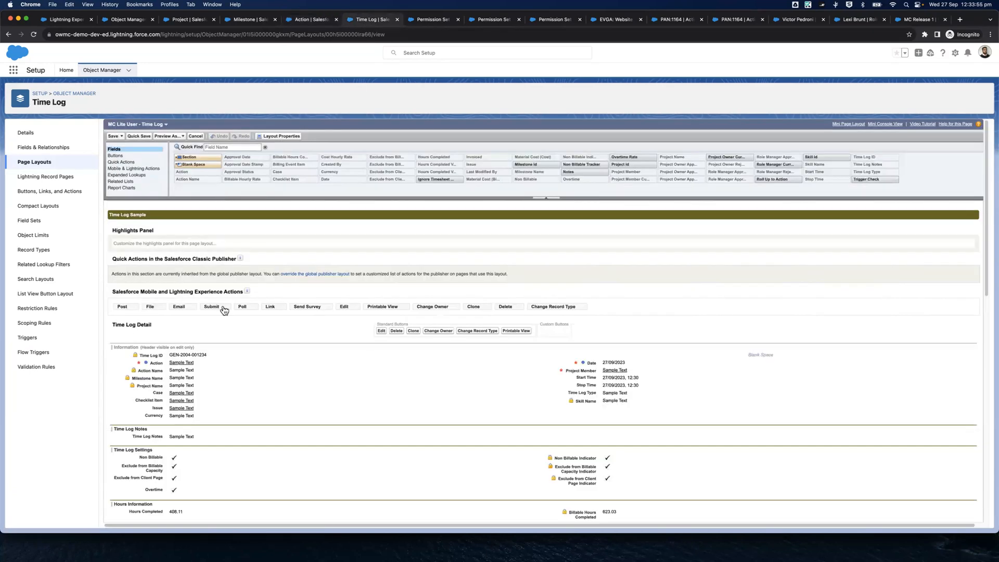
scroll(433, 282, "down", 5)
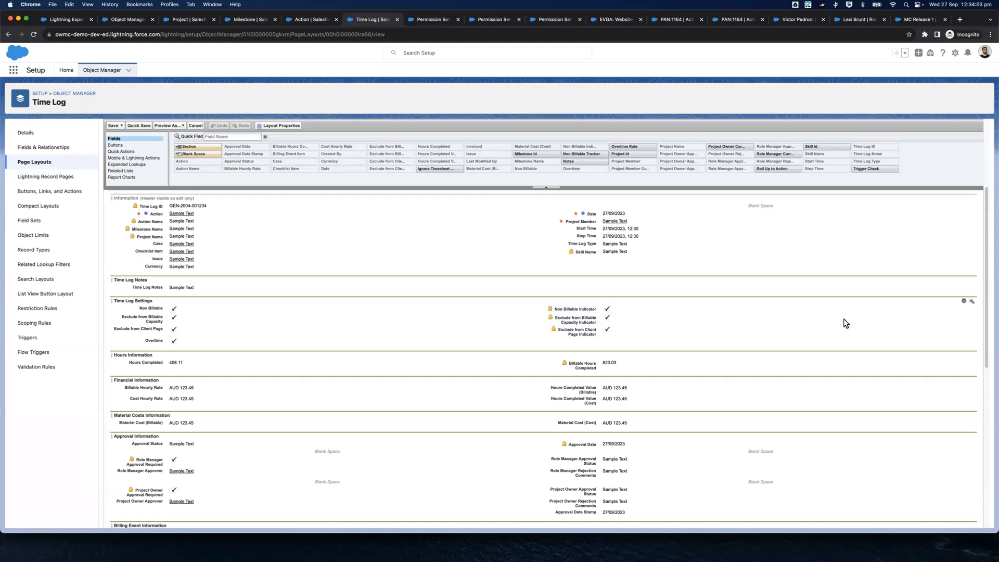
left_click(964, 301)
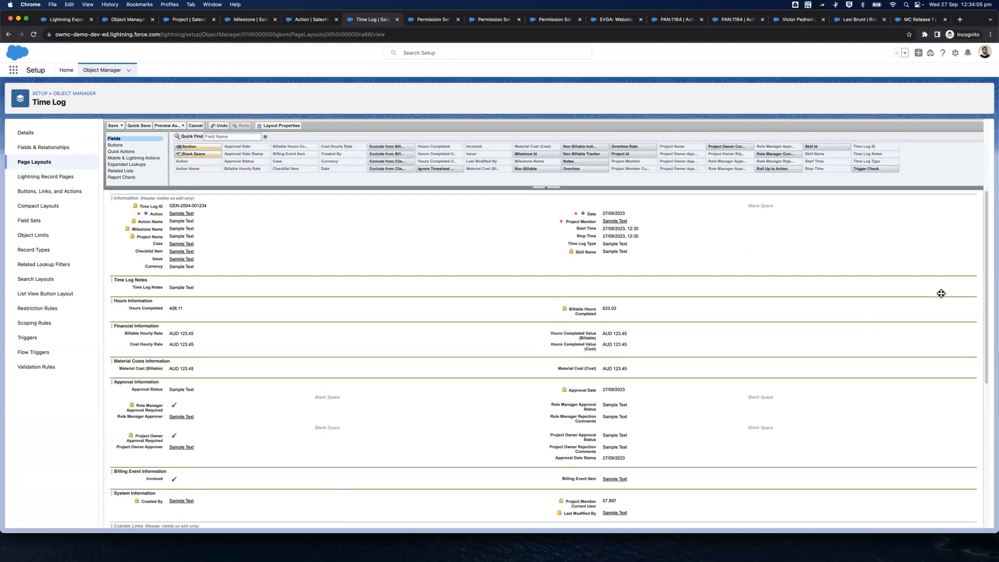
scroll(931, 312, "down", 2)
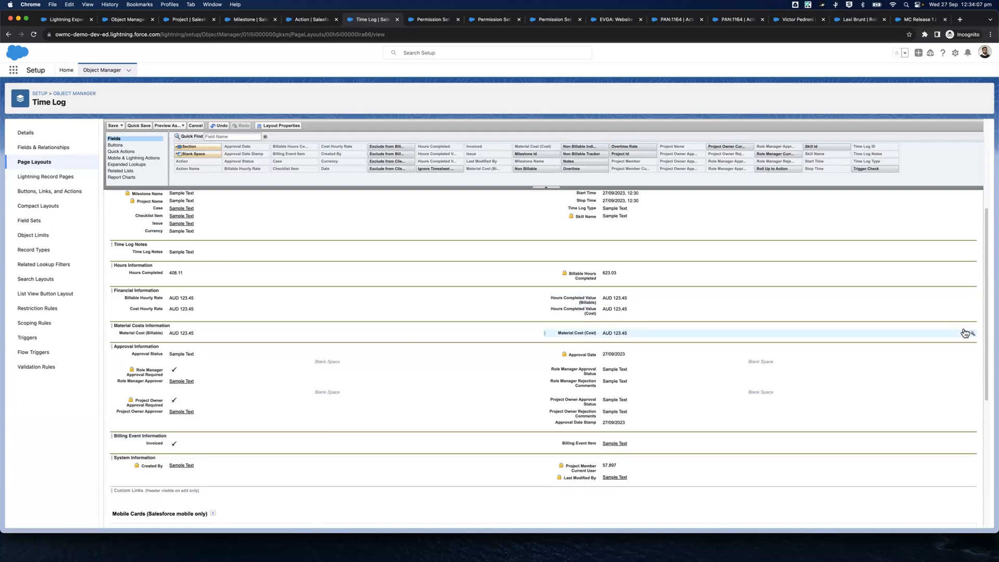
left_click(964, 325)
left_click(964, 327)
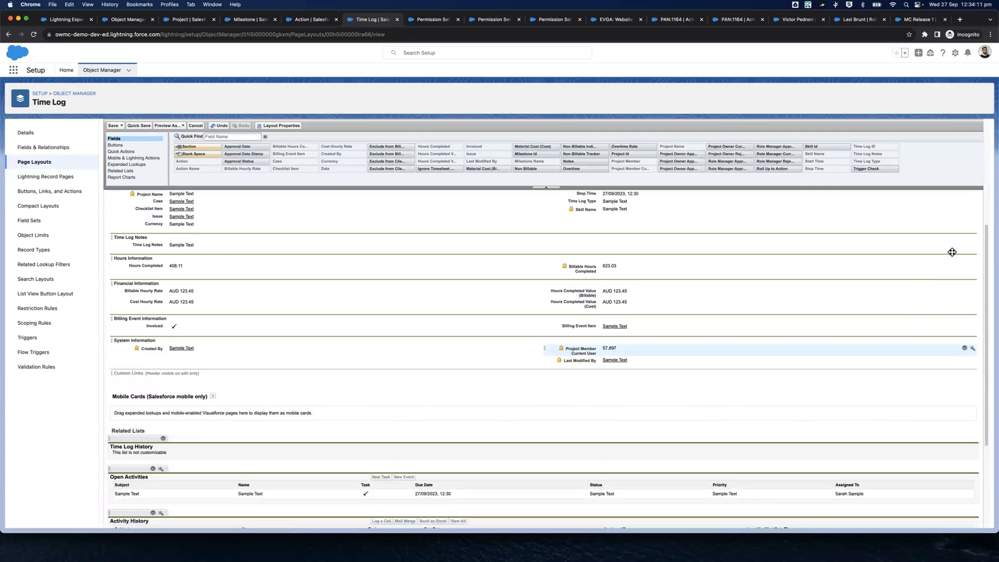
scroll(952, 252, "down", 3)
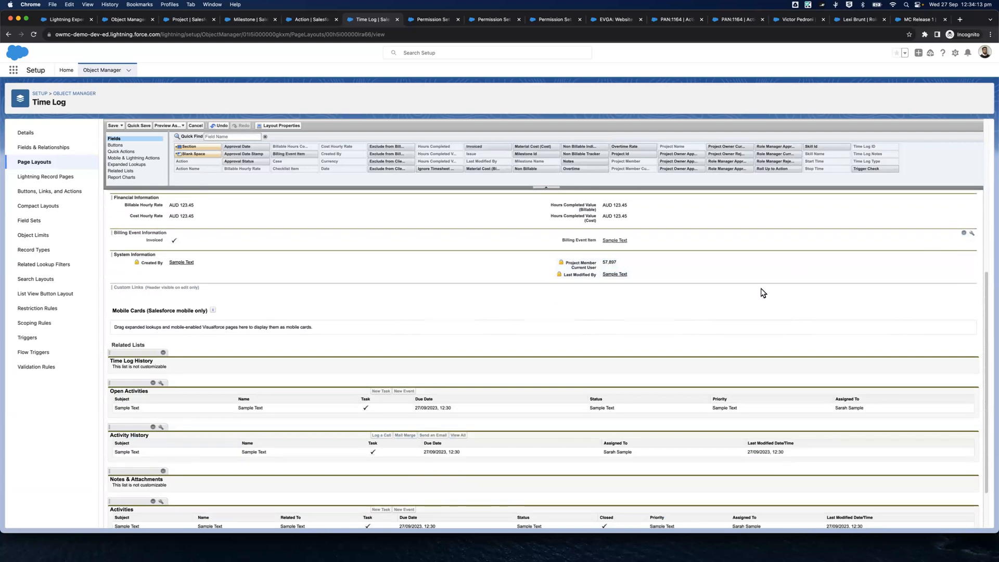
Remove the Open Activities, Activity History, Activities and Role Actuals related lists from the Time Log page layout and save it
scroll(152, 386, "down", 2)
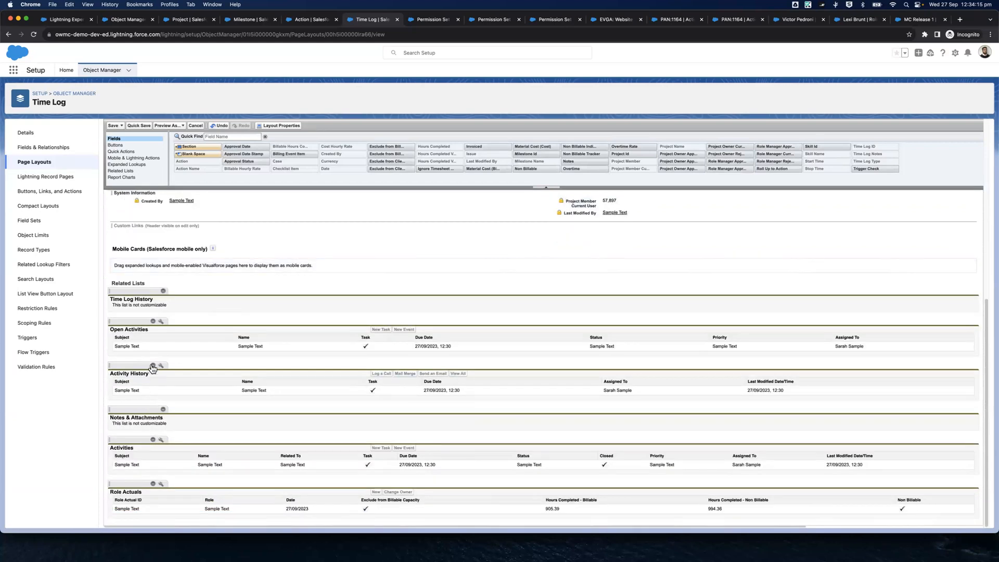
left_click(153, 321)
left_click(152, 365)
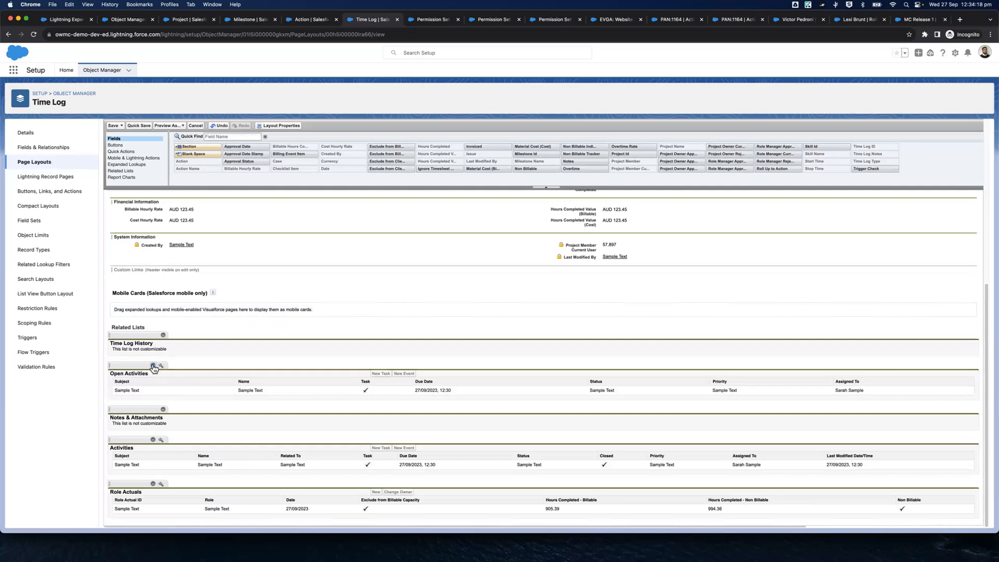
left_click(153, 441)
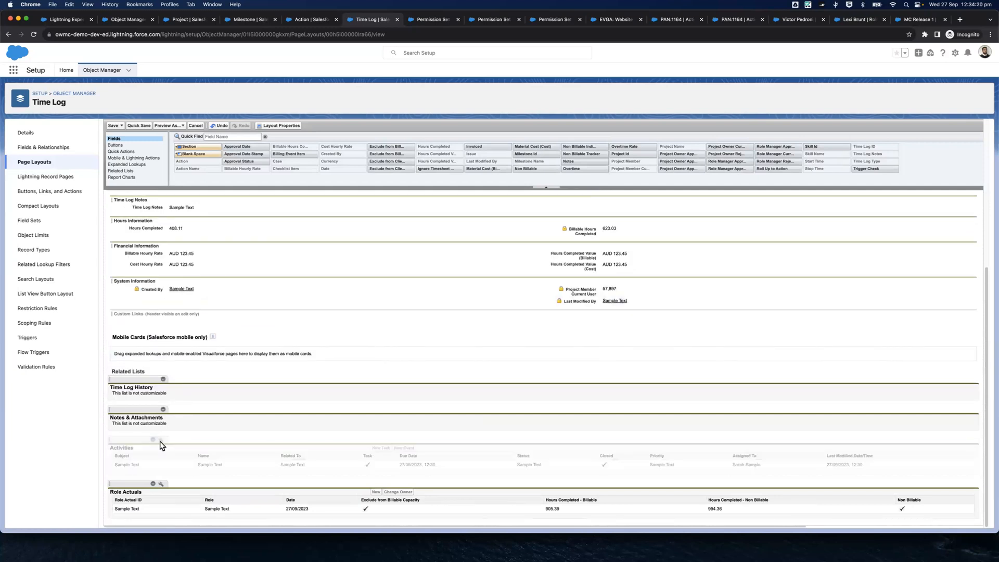
left_click(153, 485)
scroll(205, 330, "up", 6)
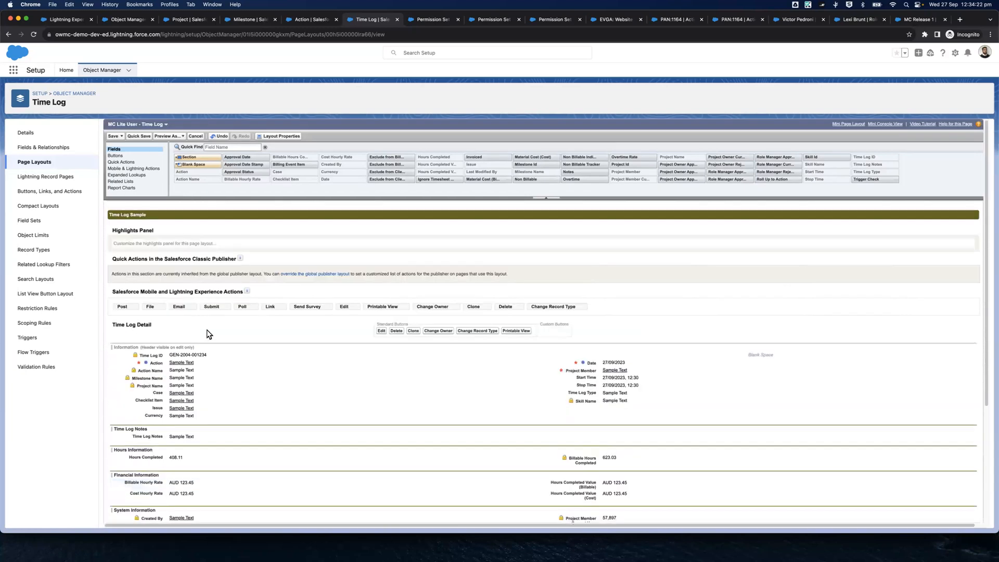
left_click(113, 136)
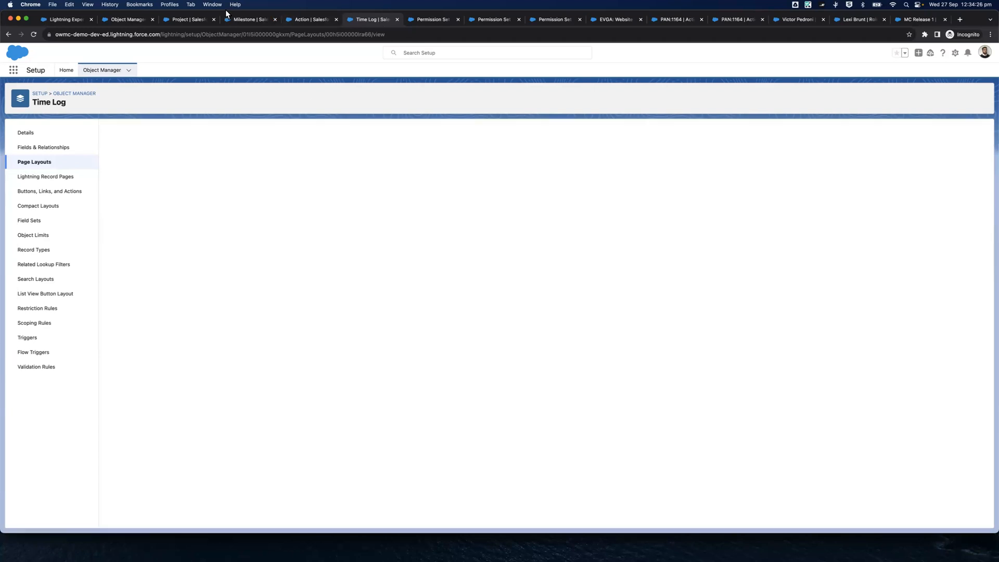
Open the page layout assignments of the Project, Milestone, Action and Time Log objects
left_click(201, 21)
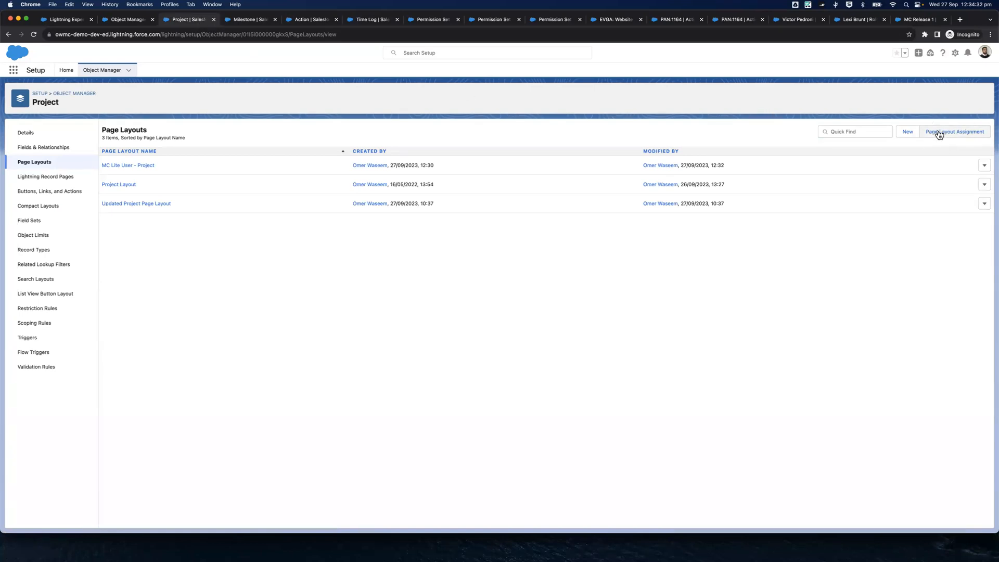
key("ctrl+Tab")
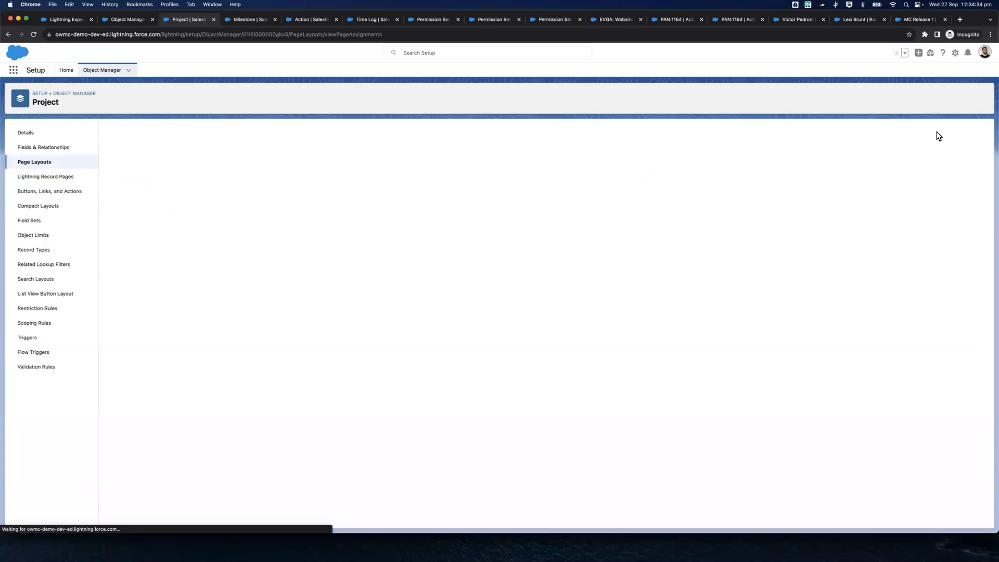
key("ctrl+Tab")
key("ctrl+Tab")
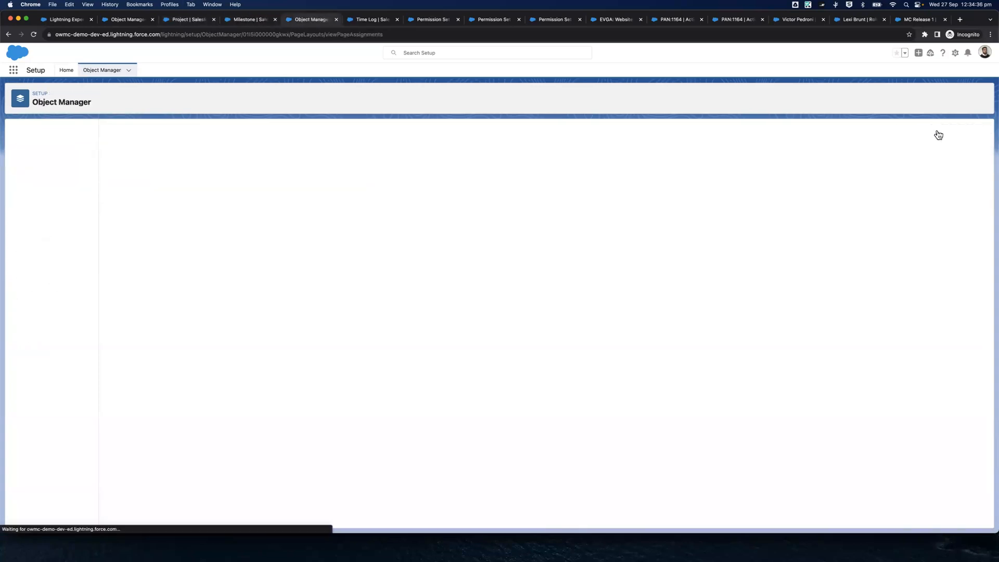
left_click(938, 135)
Start editing the page layout assignments for Project, Milestone, Action and Time Log
left_click(174, 23)
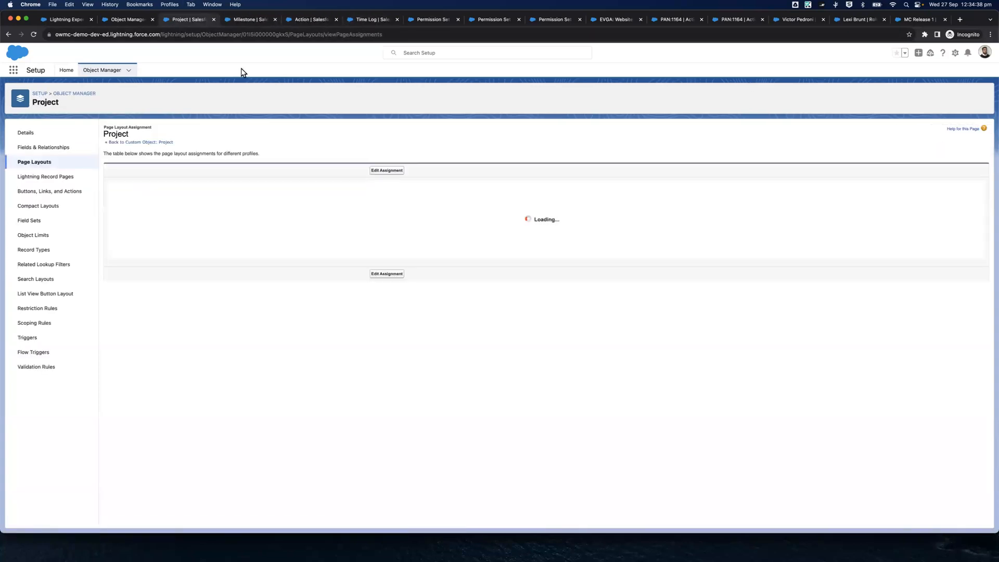
left_click(382, 171)
key("ctrl+Tab")
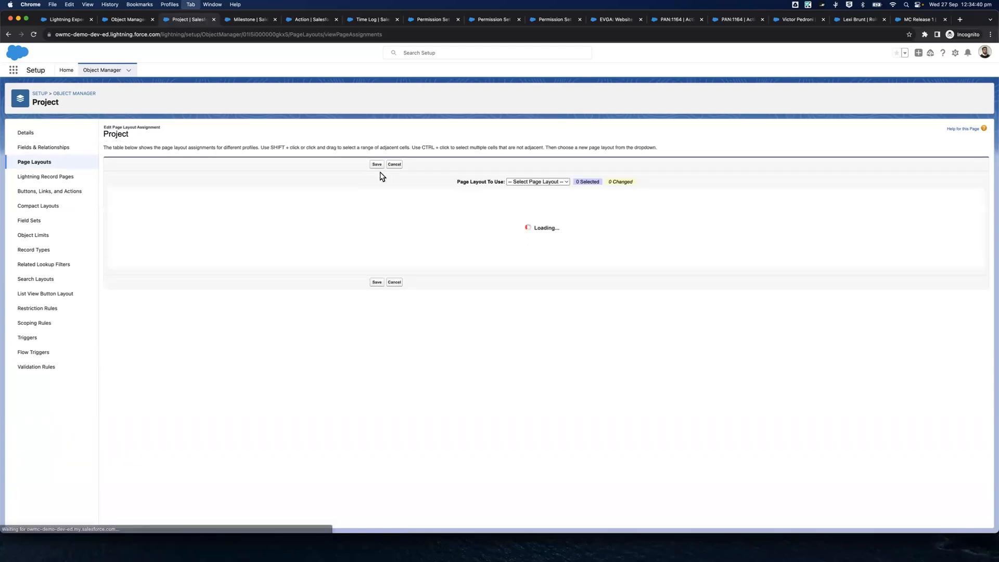
left_click(390, 172)
key("ctrl+Tab")
key("ctrl+Tab")
left_click(385, 172)
Assign the MC Lite User - Project page layout to the MC Lite User profile and save the assignment
left_click(190, 21)
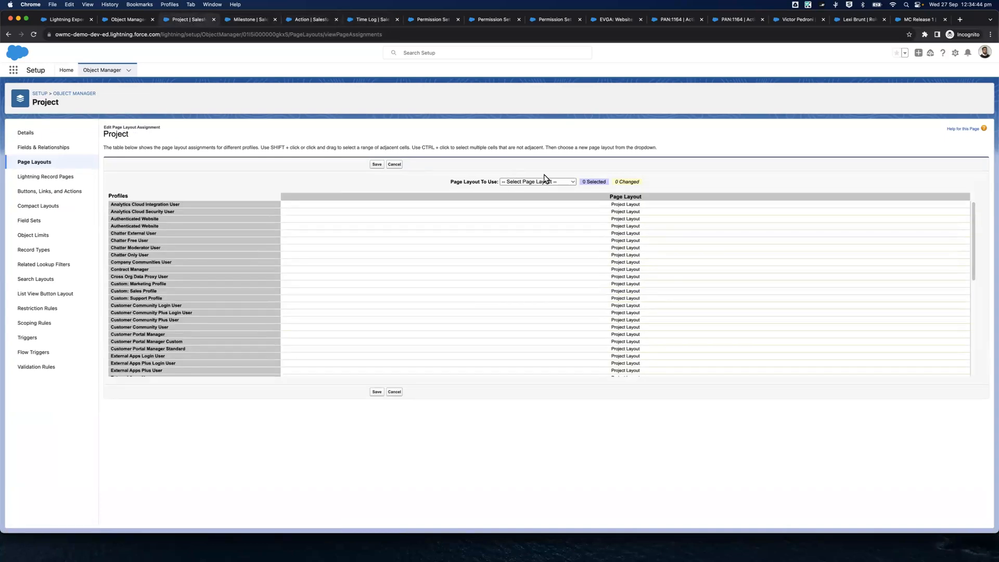
scroll(574, 240, "down", 10)
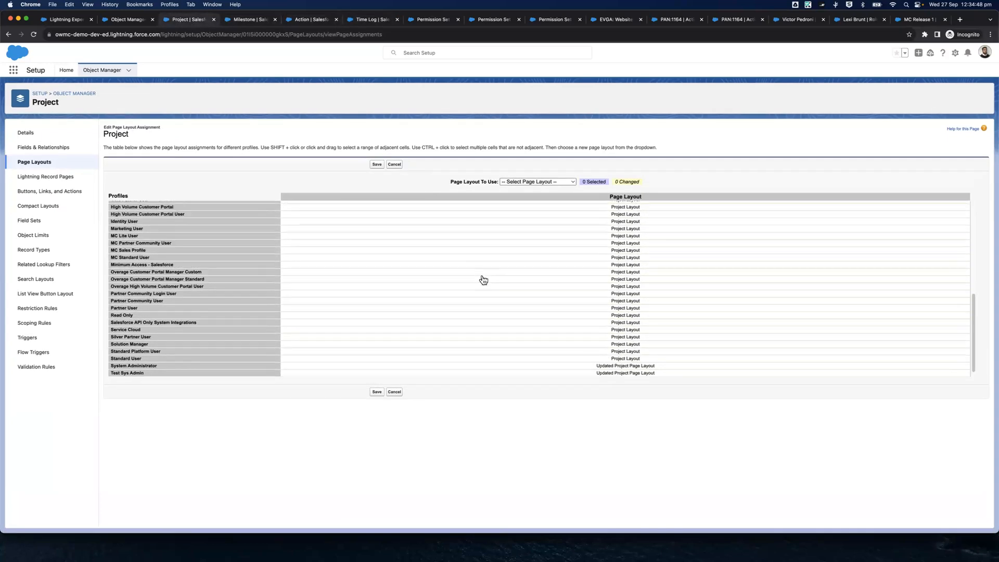
scroll(364, 263, "up", 1)
left_click(284, 239)
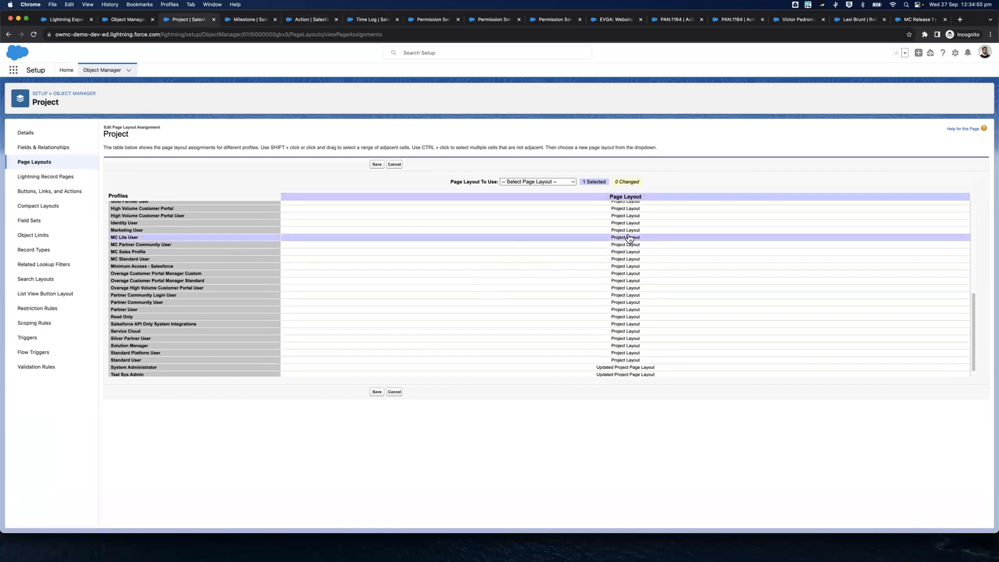
left_click(563, 183)
left_click(559, 189)
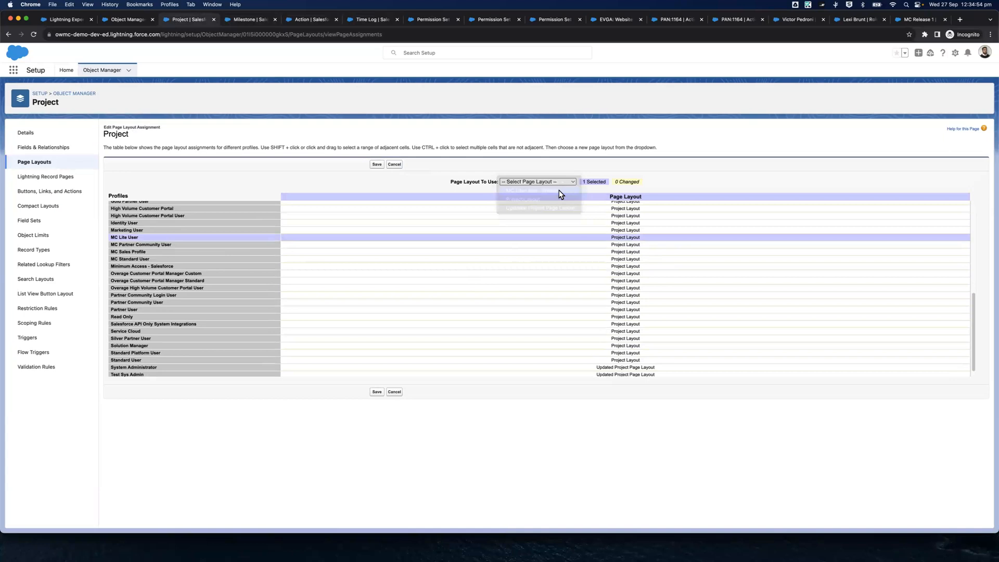
left_click(374, 168)
Assign the MC Lite User - Milestone page layout to the MC Lite User profile and save the assignment
key("ctrl+Tab")
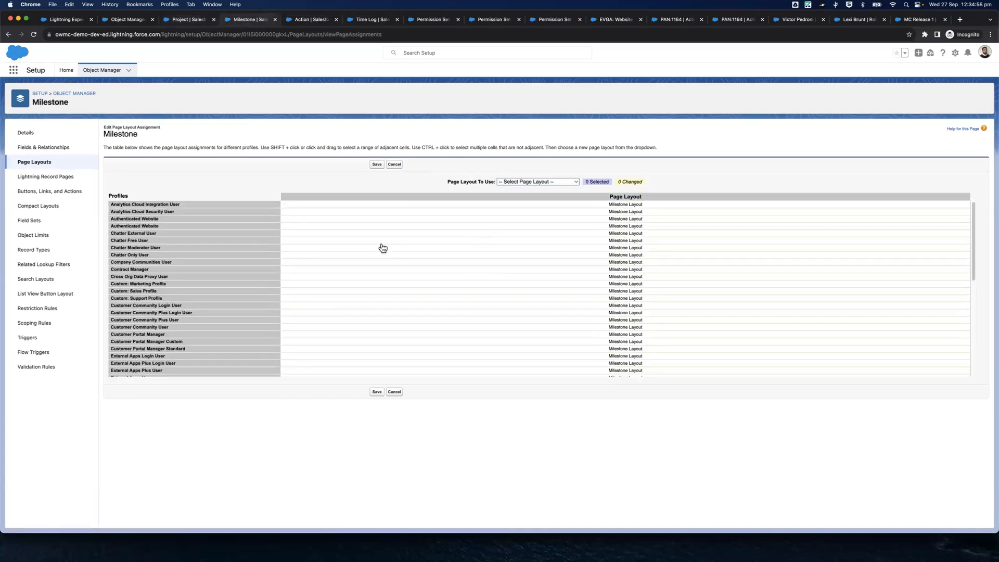
scroll(383, 248, "down", 5)
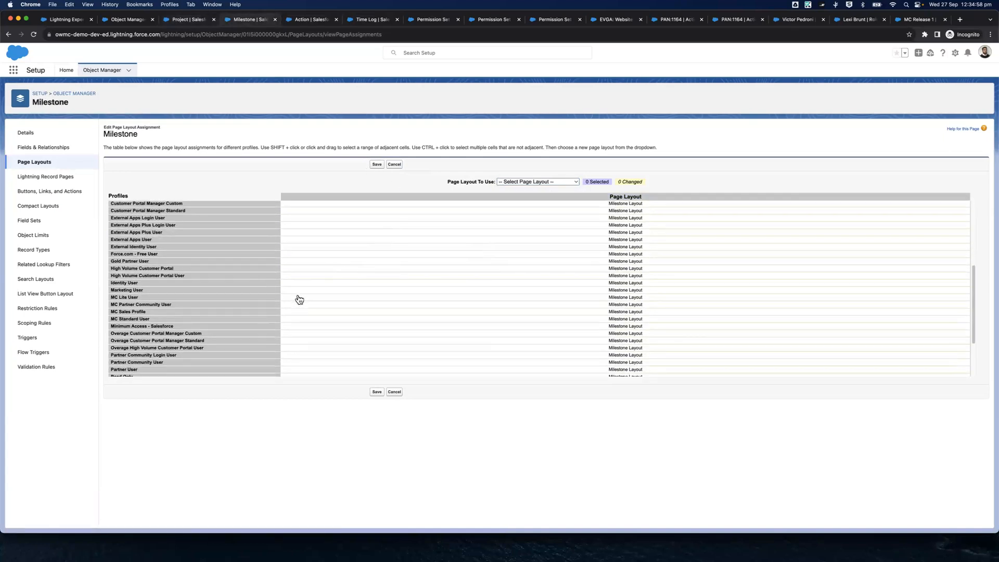
left_click(300, 298)
left_click(521, 183)
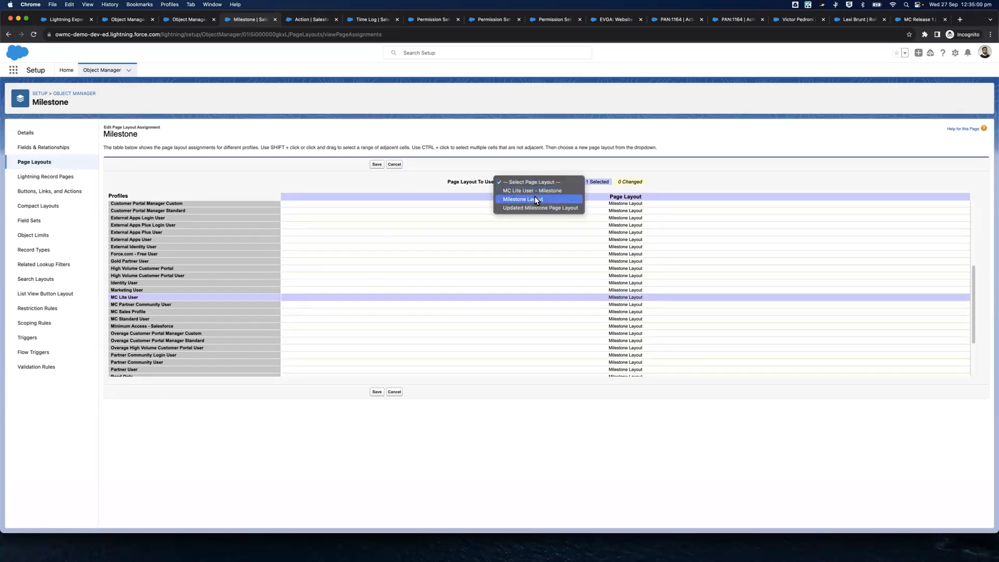
left_click(532, 192)
left_click(376, 165)
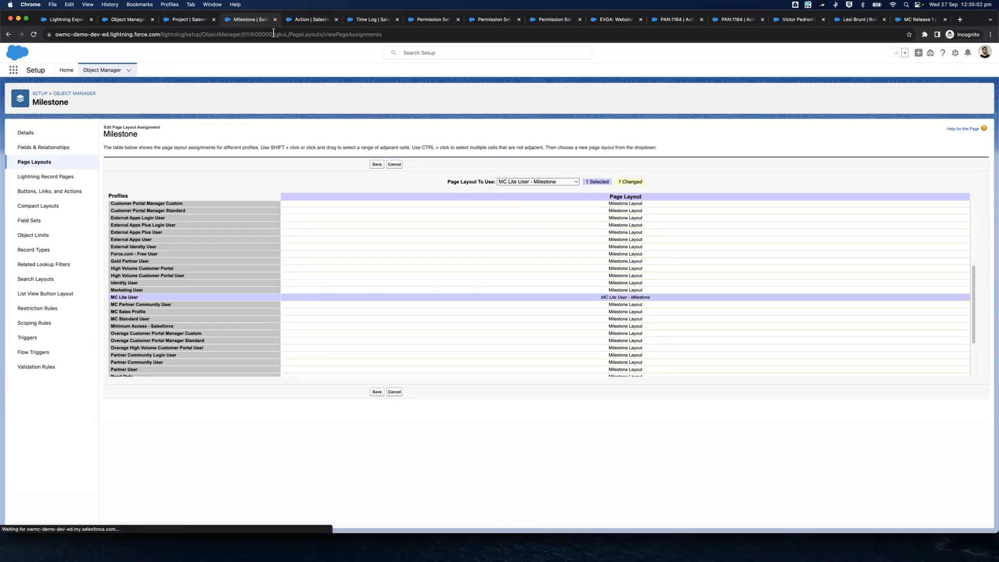
Assign the MC Lite User - Action page layout to the MC Lite User profile and save the assignment
left_click(298, 19)
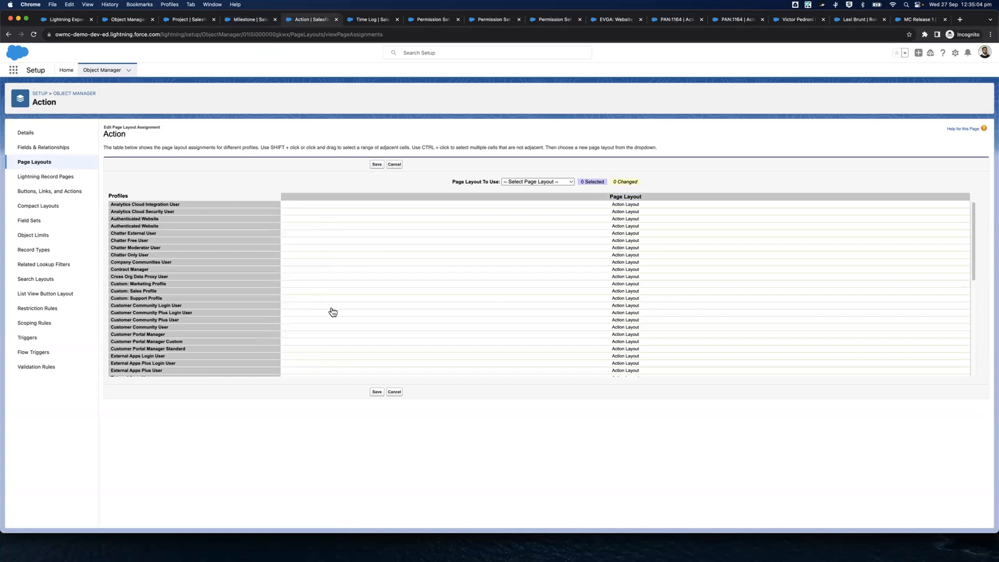
scroll(229, 304, "down", 5)
left_click(289, 308)
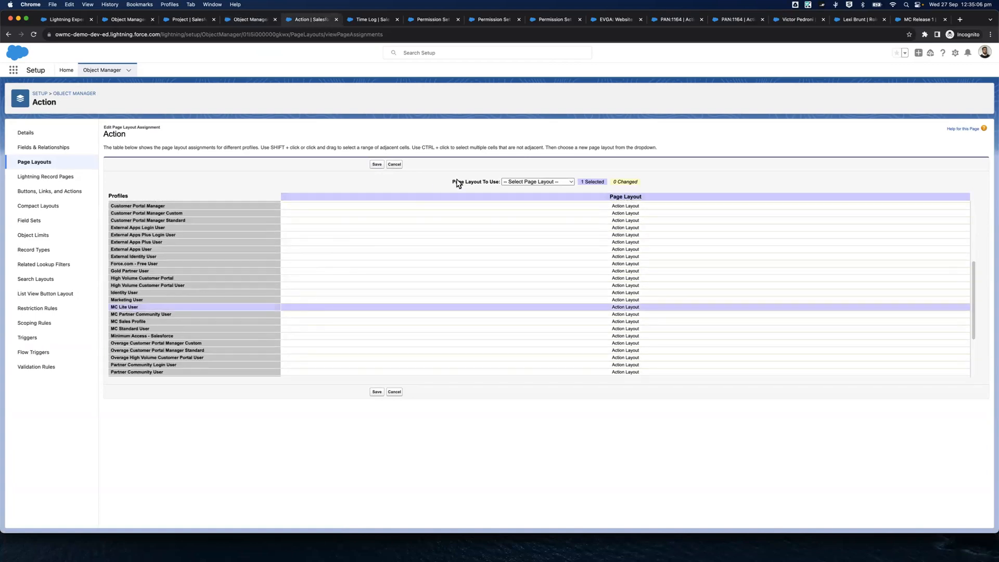
left_click(519, 185)
left_click(529, 202)
left_click(376, 164)
Assign the MC Lite User - Time Log page layout to the MC Lite User profile and save the assignment
key("ctrl+Tab")
scroll(381, 309, "down", 10)
left_click(302, 236)
left_click(534, 181)
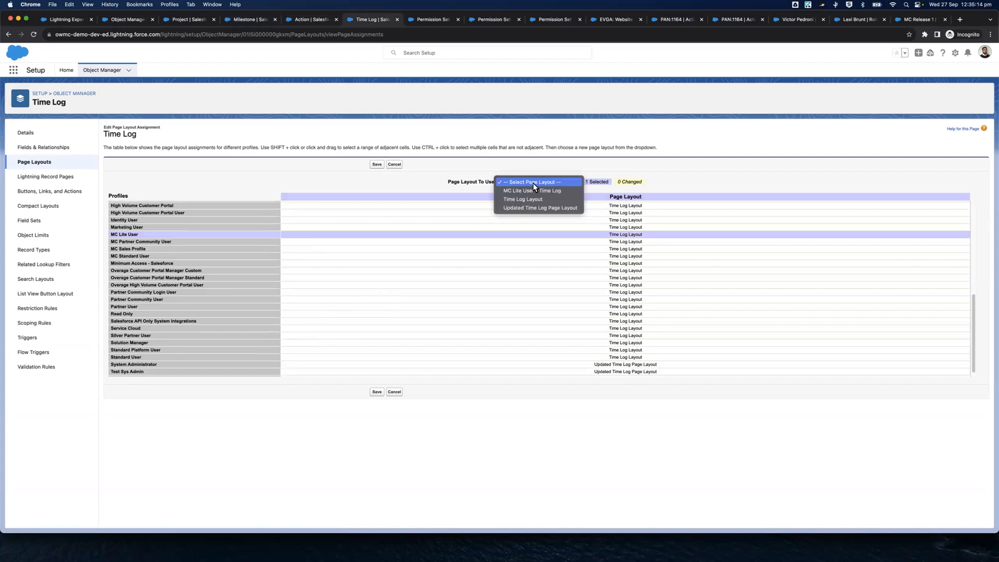
left_click(514, 190)
left_click(376, 164)
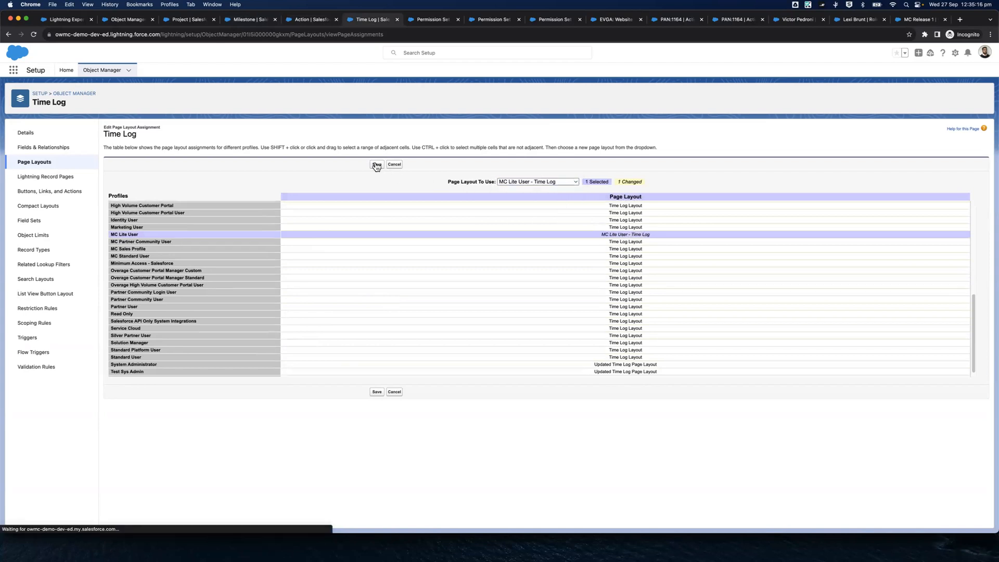
Close the browser pages for the Project, Milestone, Action and Time Log layouts and two of the Permission Set Groups pages
left_click(183, 19)
left_click(212, 21)
left_click(212, 21)
left_click(213, 21)
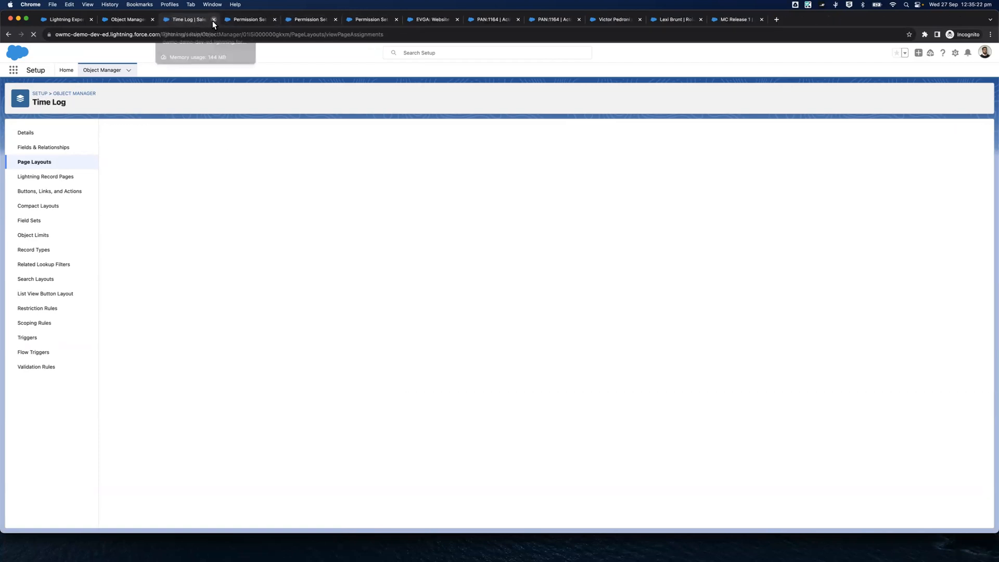
left_click(217, 19)
left_click(217, 22)
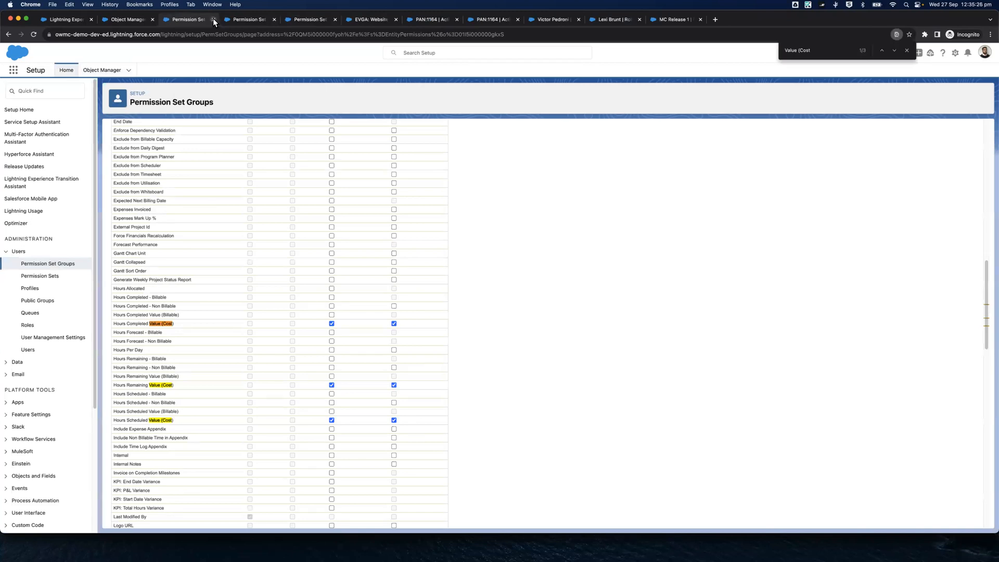
left_click(214, 19)
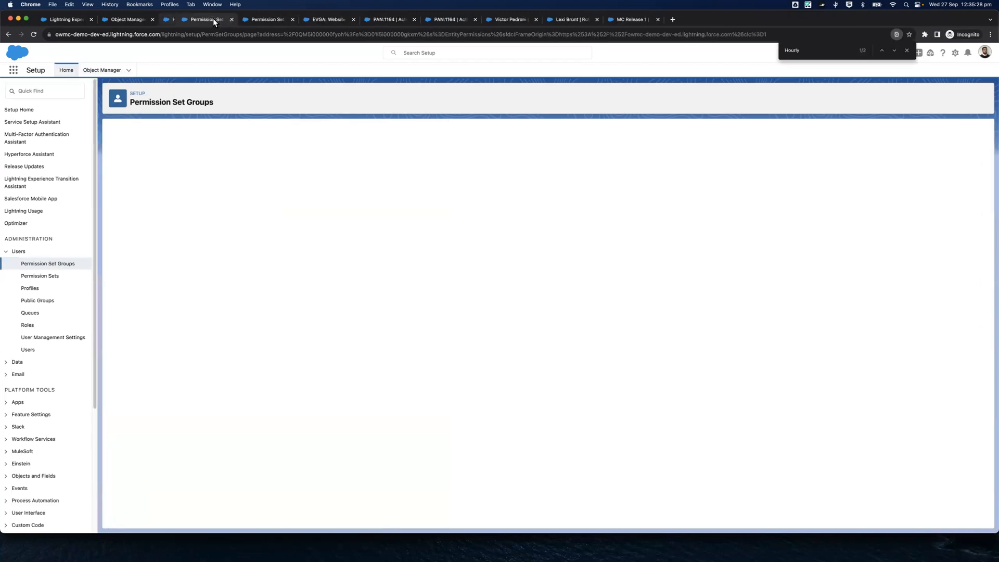
left_click(213, 19)
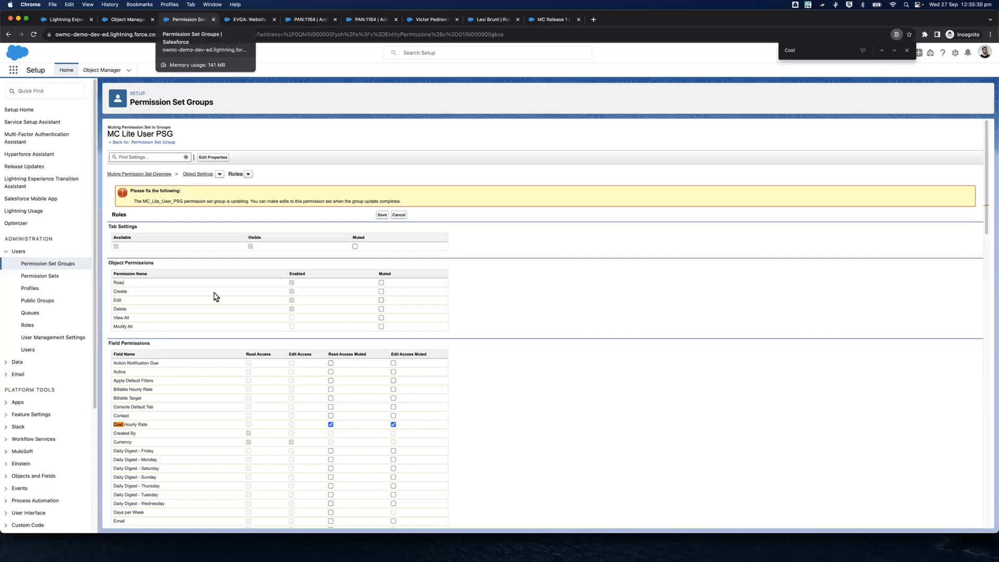
Save the muted Roles permissions, including Cost Hourly Rate, in MC Lite User PSG and close that Permission Set Groups page
scroll(232, 229, "down", 1)
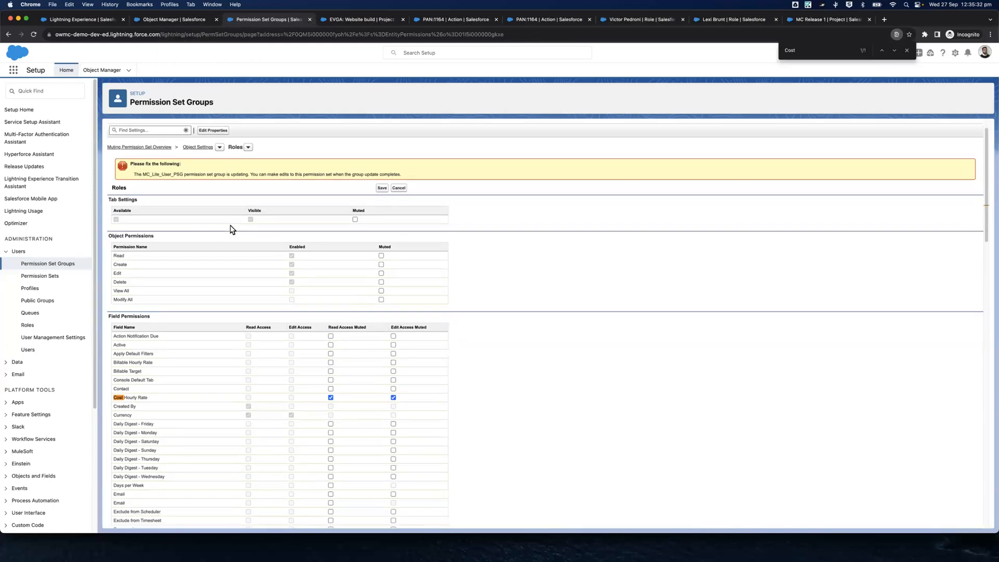
left_click(381, 189)
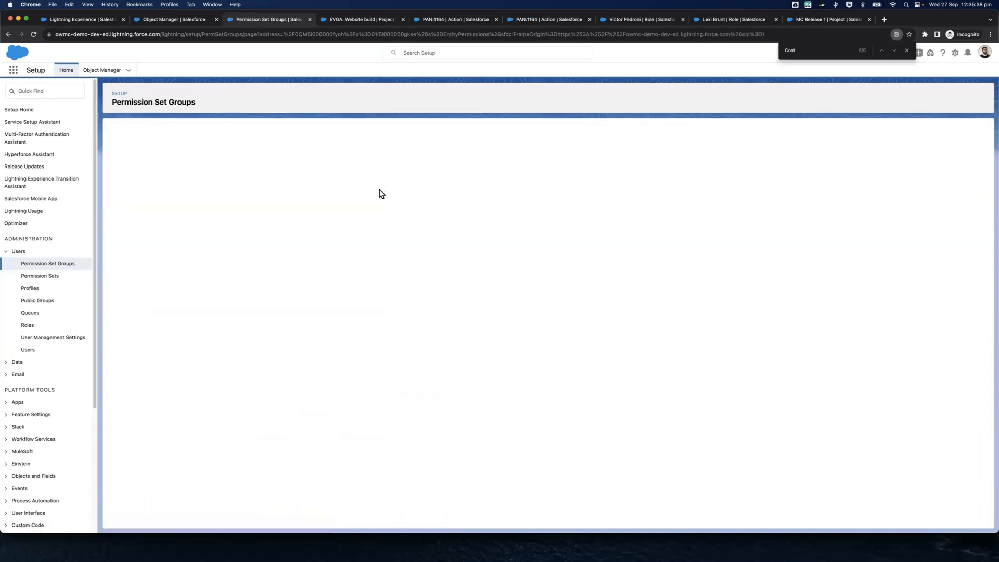
left_click(309, 20)
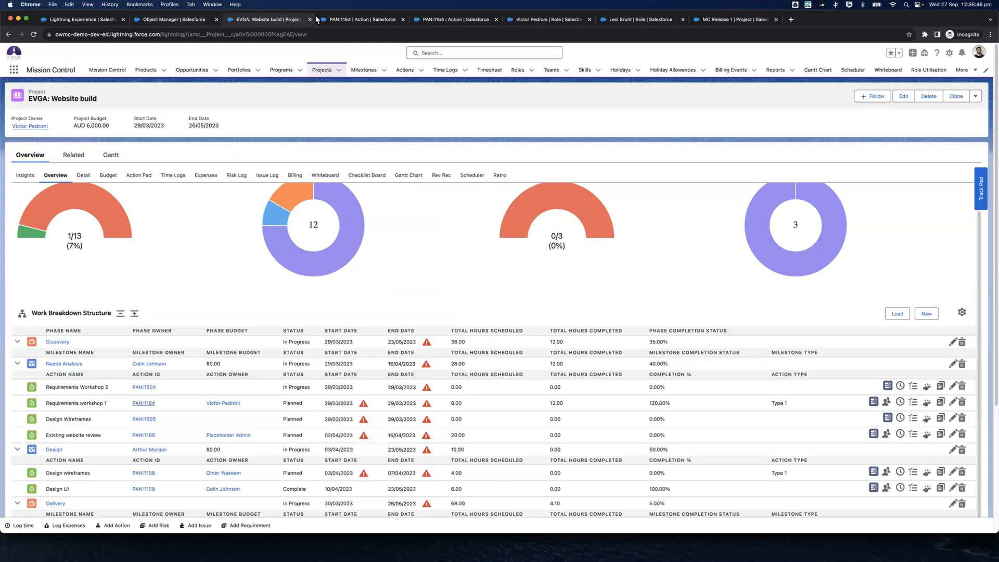
Compare the fields of action PAN:1164 in the MC Team member app and the Mission Control app, including the Financial Information section
left_click(360, 20)
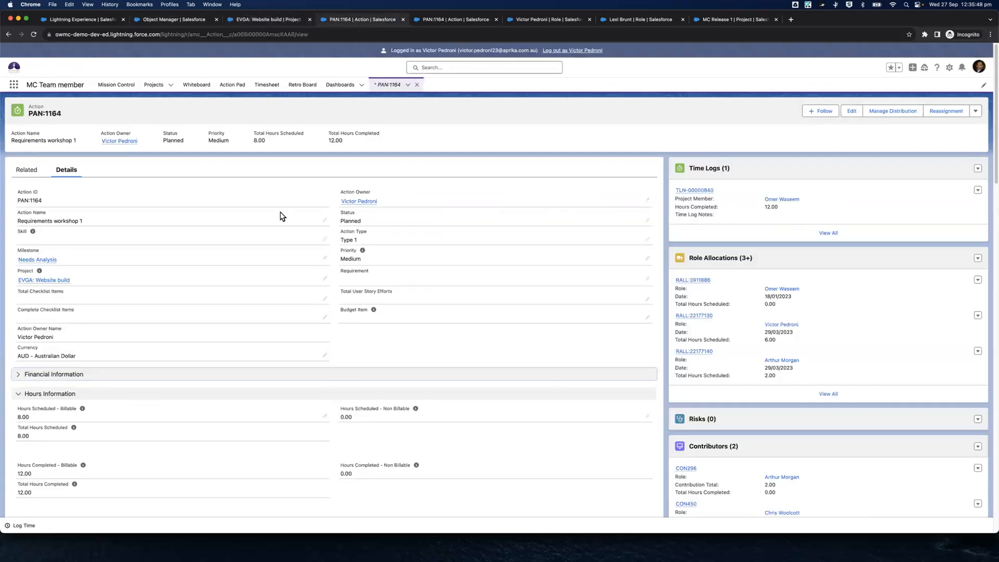
left_click(108, 351)
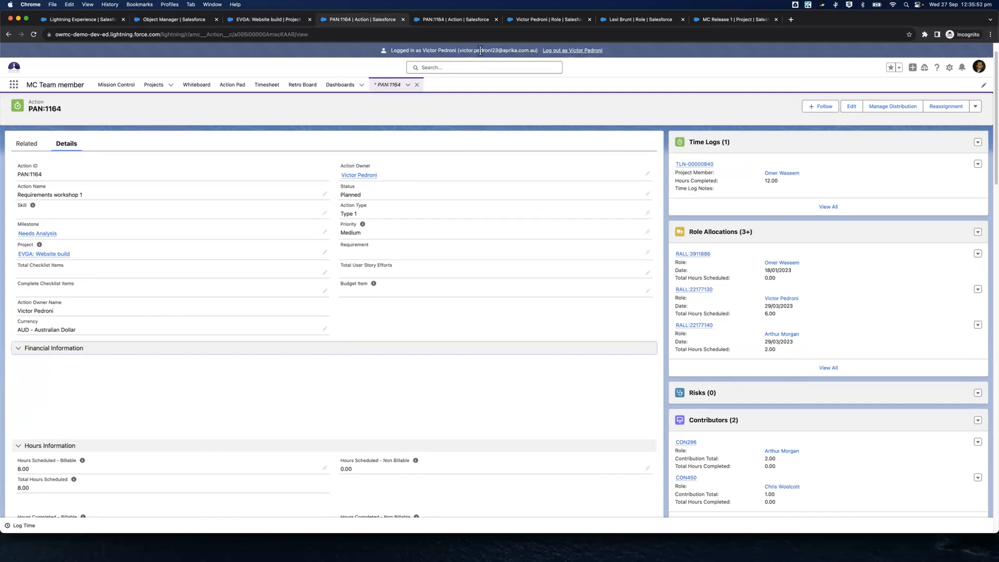
left_click(436, 19)
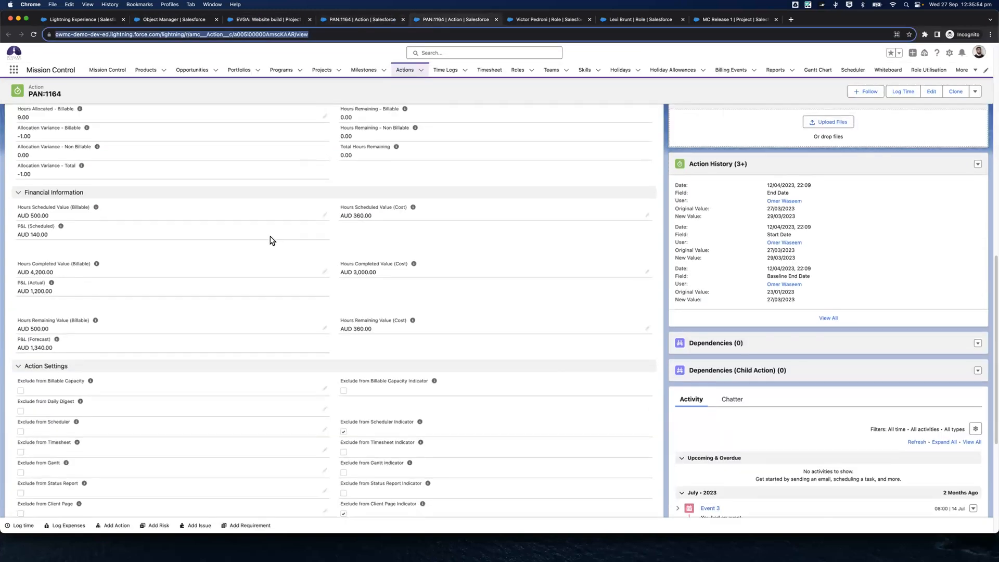
scroll(234, 240, "down", 5)
scroll(230, 248, "up", 8)
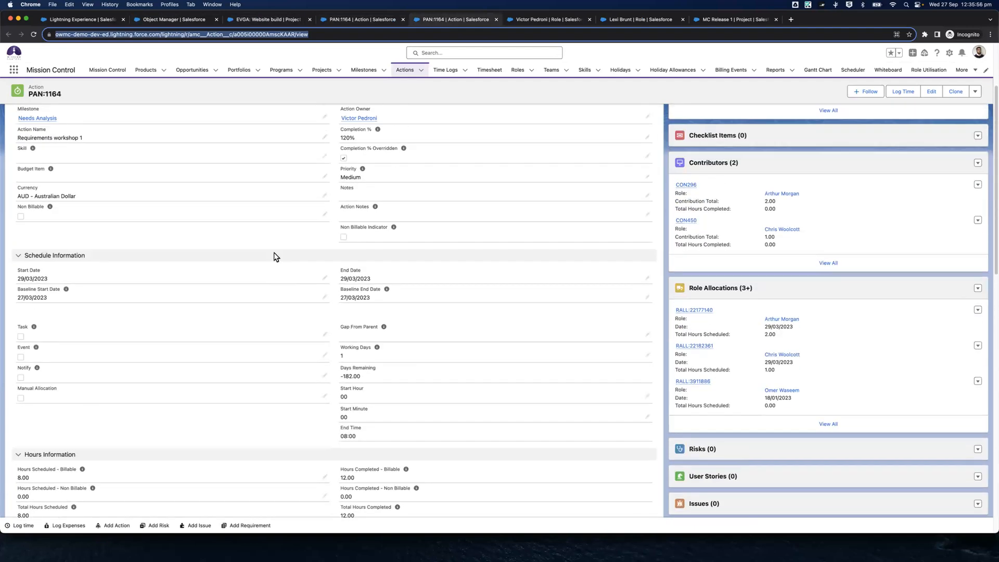
scroll(276, 257, "down", 6)
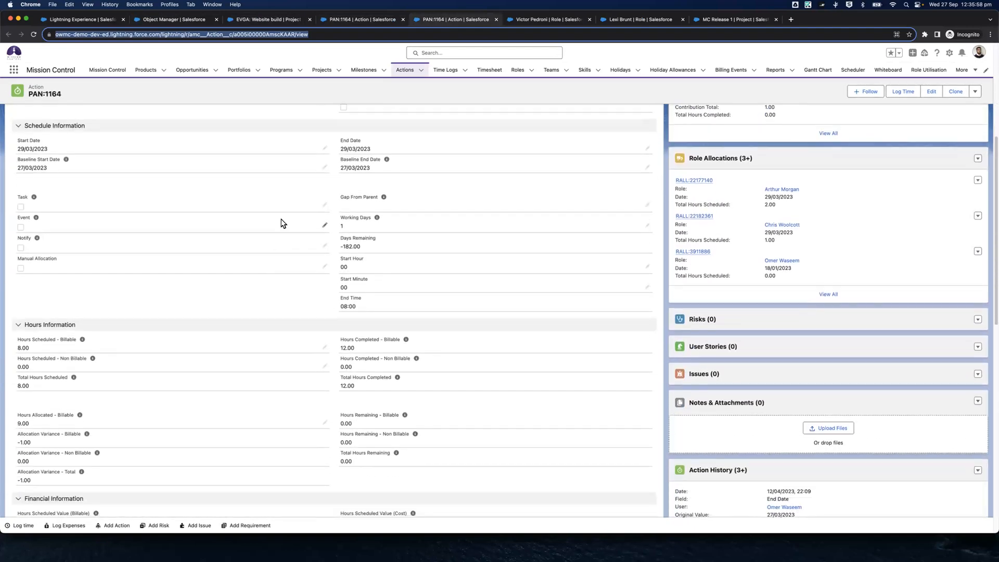
scroll(281, 223, "down", 10)
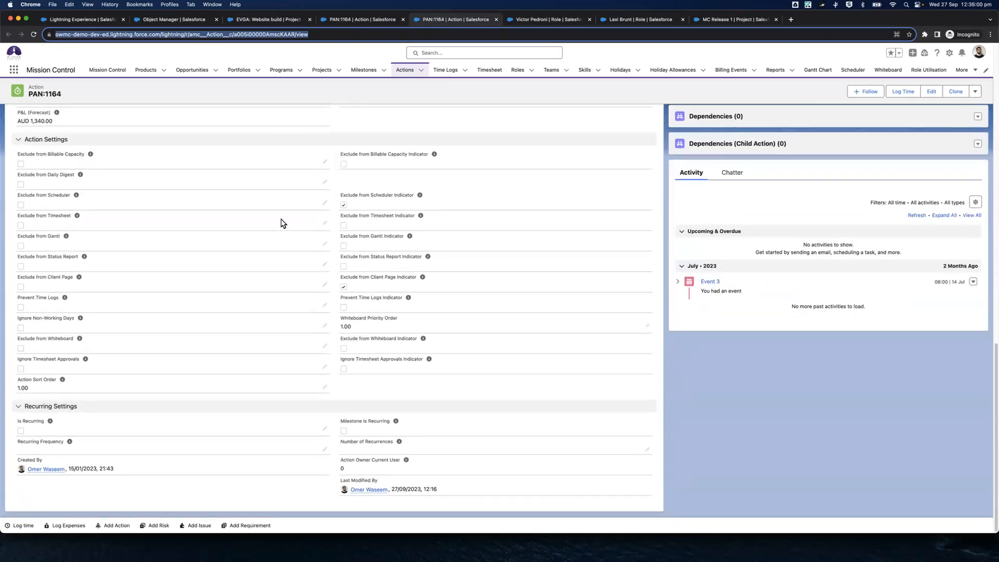
scroll(281, 223, "up", 15)
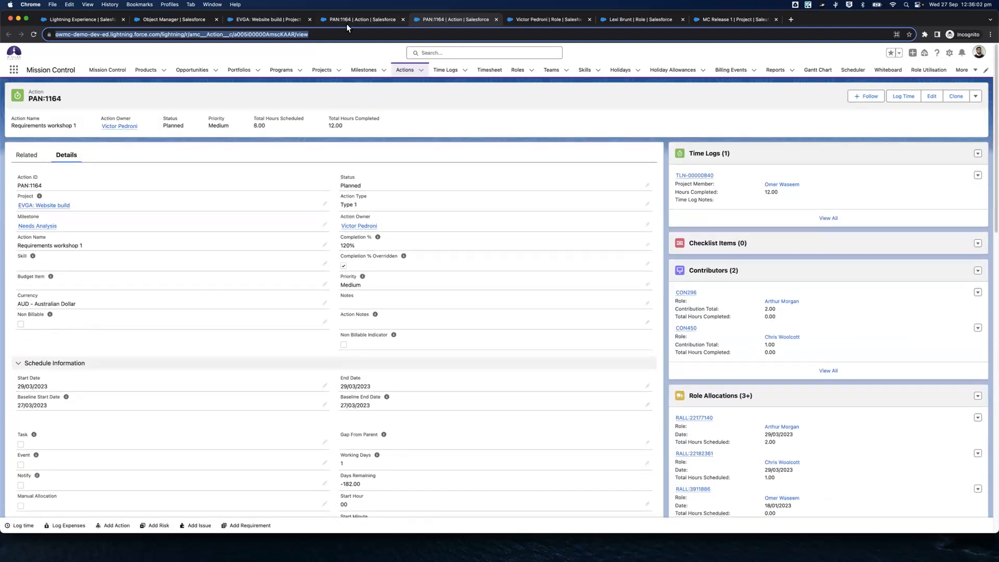
left_click(347, 21)
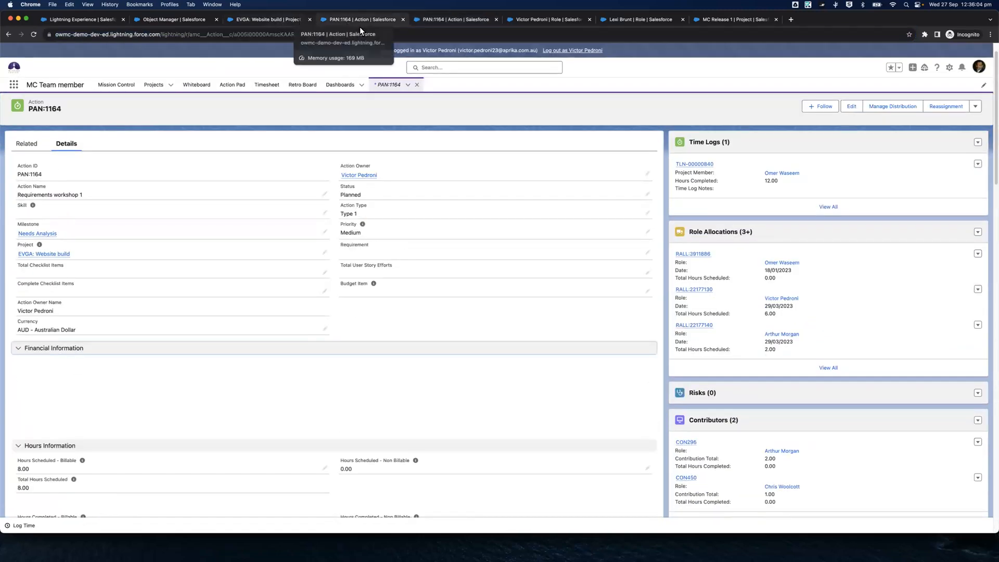
Edit the MC Lite user's role record, setting the Console Default Tab to Management Pad and disabling View Control Pad
left_click(625, 18)
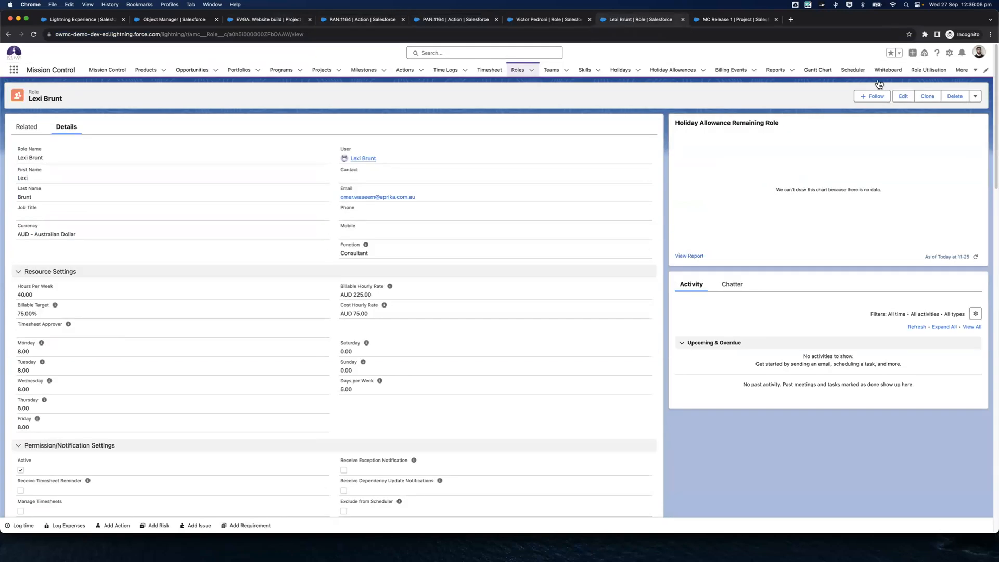
left_click(901, 99)
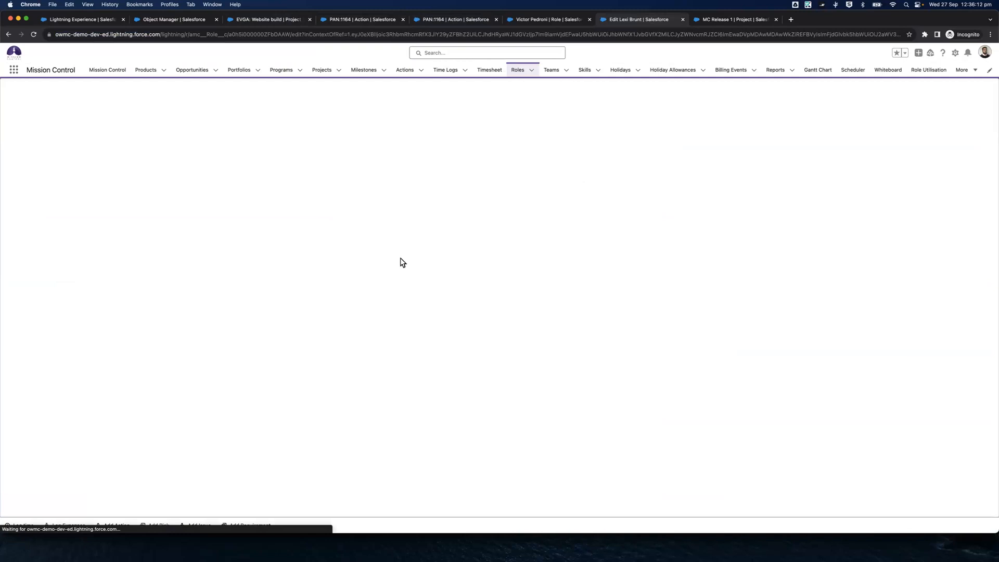
scroll(403, 262, "down", 5)
scroll(403, 262, "down", 4)
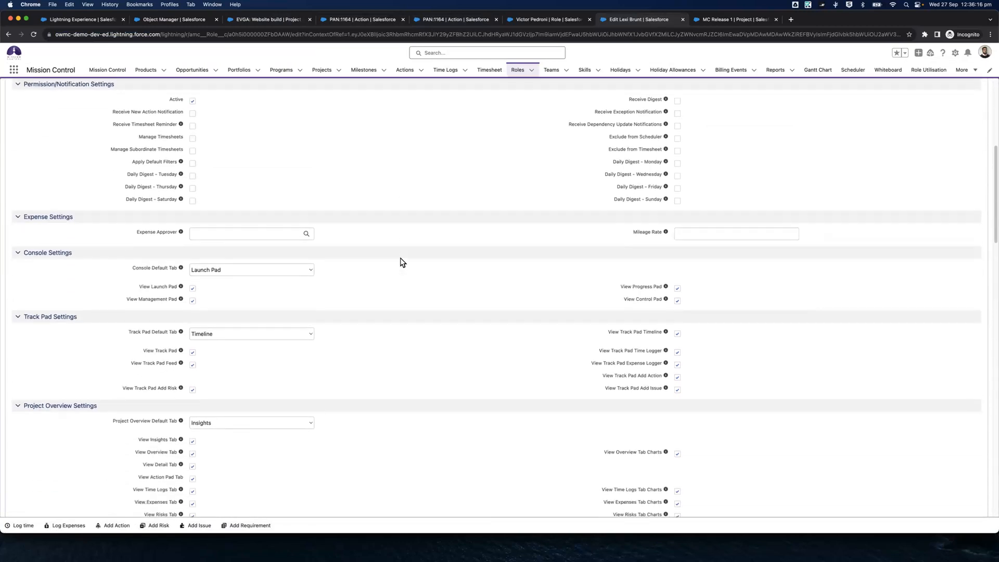
left_click(232, 200)
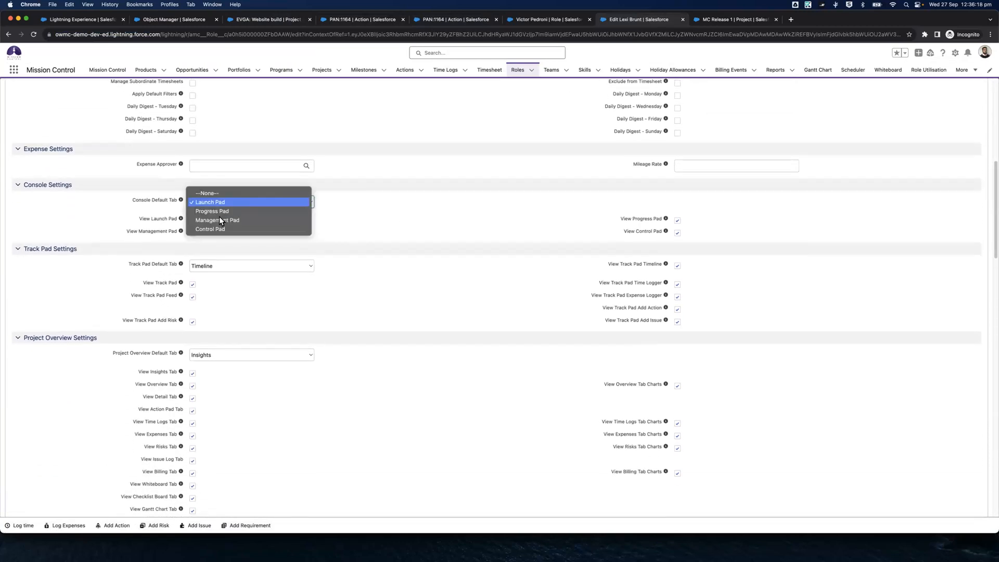
left_click(218, 220)
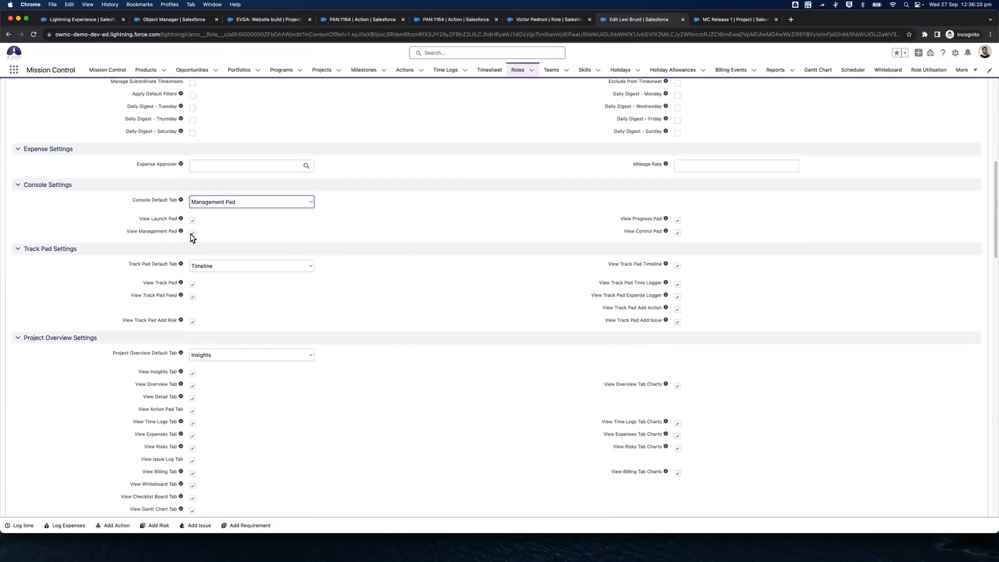
left_click(676, 234)
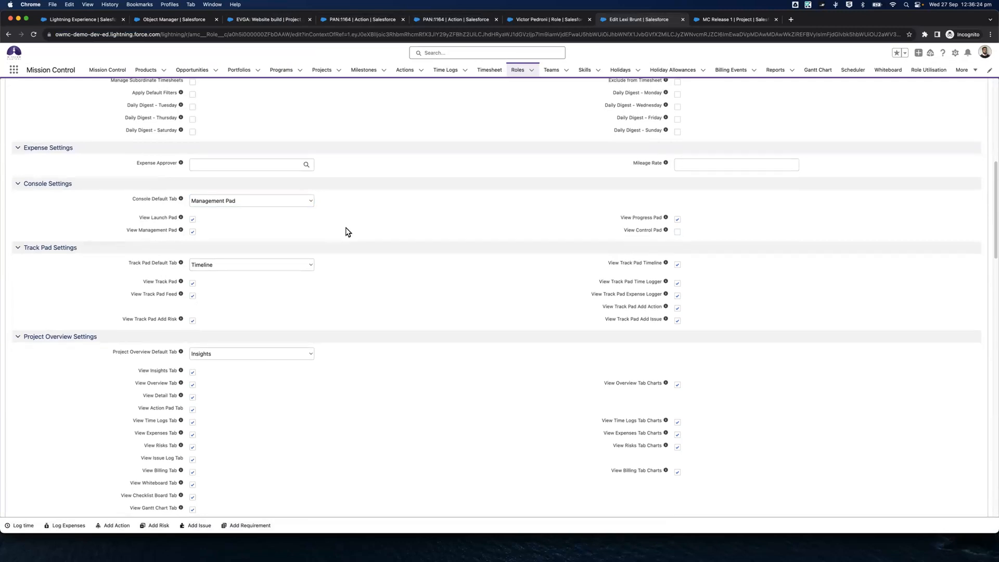
Set the Project Overview Default Tab to Overview and disable the Detail, Expenses, Risks, Issue Log, Billing, Rev Rec, Budget and Retro tabs
scroll(345, 230, "down", 2)
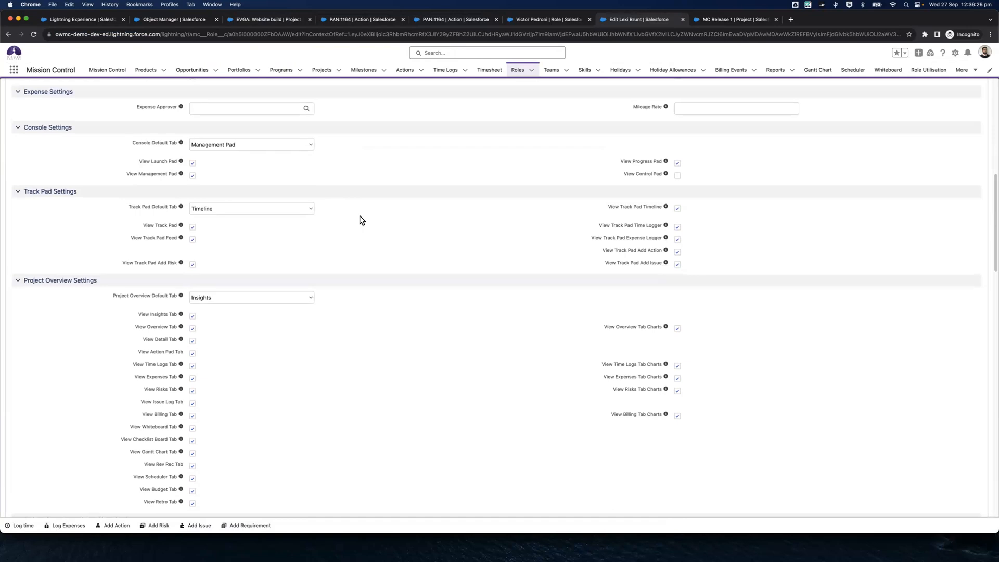
scroll(359, 217, "down", 6)
left_click(226, 134)
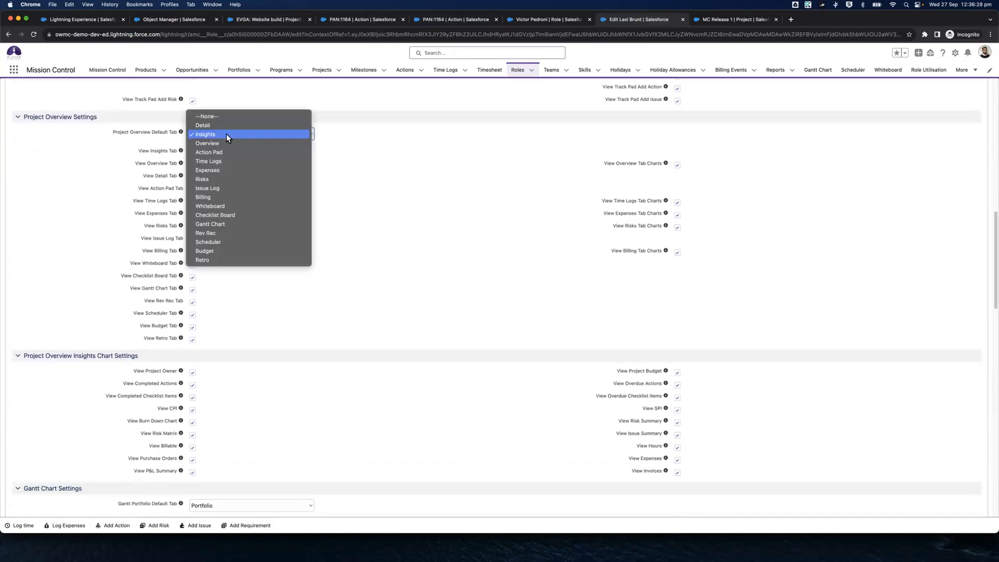
left_click(221, 144)
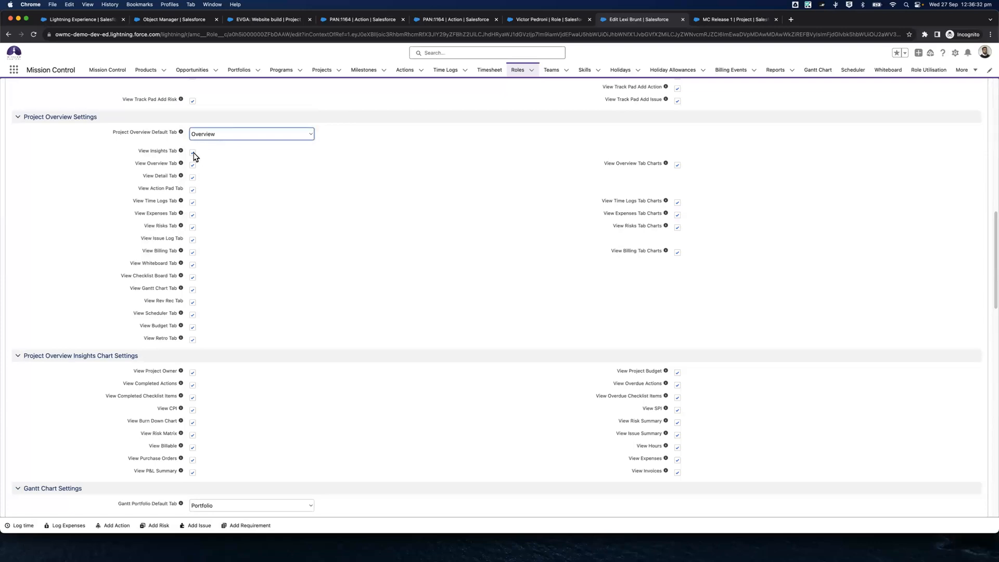
left_click(193, 179)
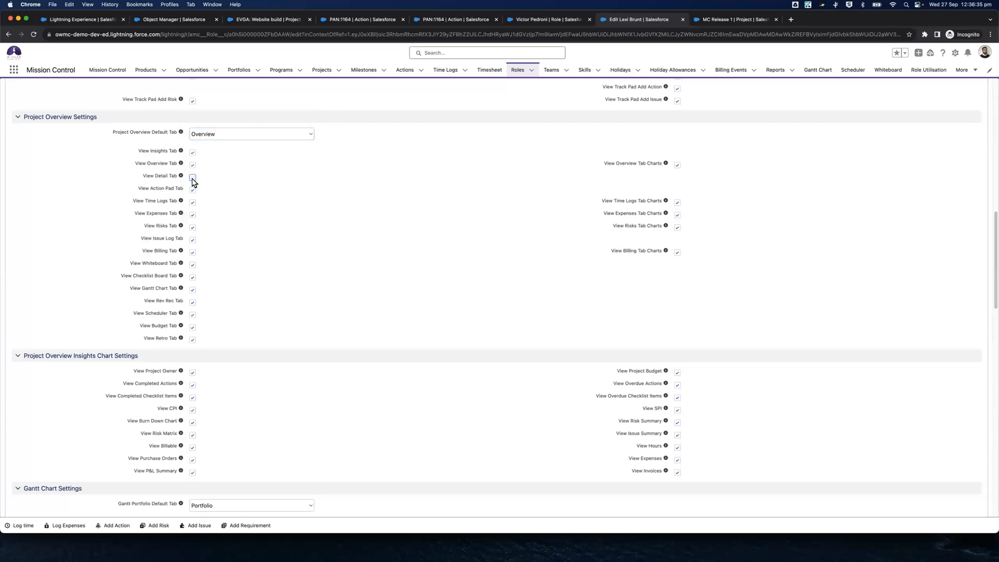
left_click(192, 215)
left_click(193, 228)
left_click(193, 240)
left_click(193, 254)
left_click(193, 328)
left_click(192, 339)
scroll(398, 229, "up", 4)
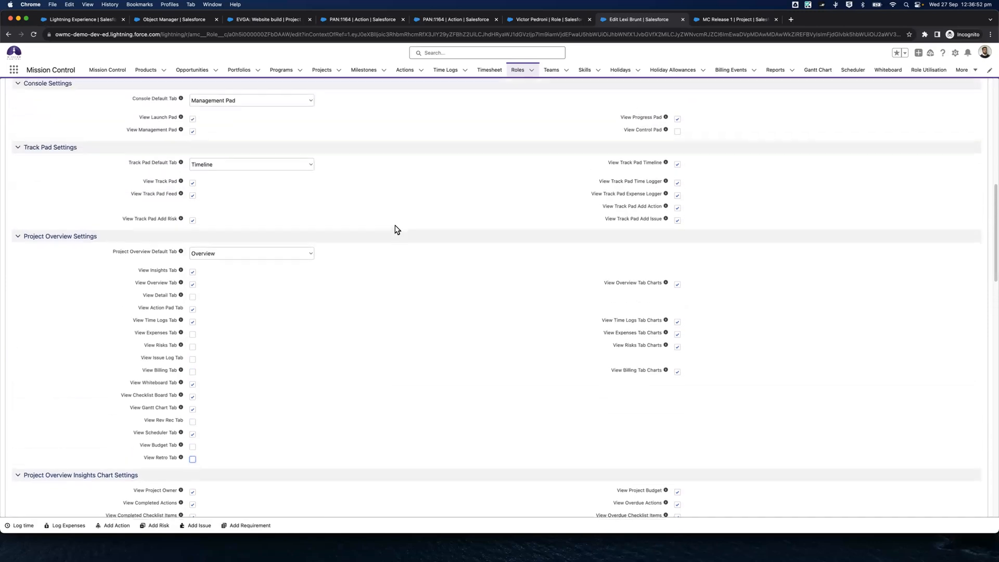
Disable the Risk Matrix, Purchase Orders, P&L Summary and Expenses options in the Project Overview Insights Chart Settings and save the role
scroll(197, 175, "down", 4)
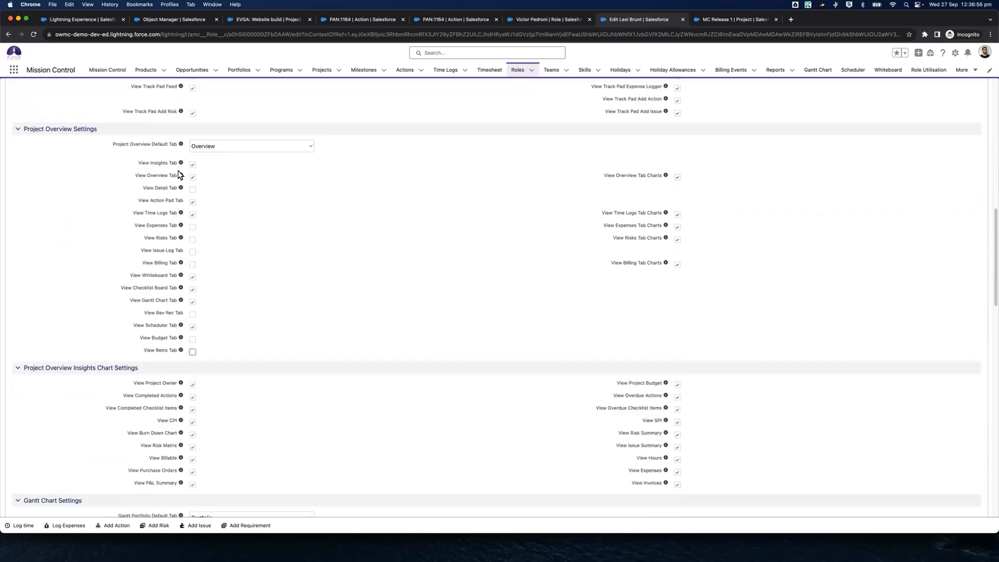
scroll(247, 225, "down", 3)
scroll(247, 225, "down", 5)
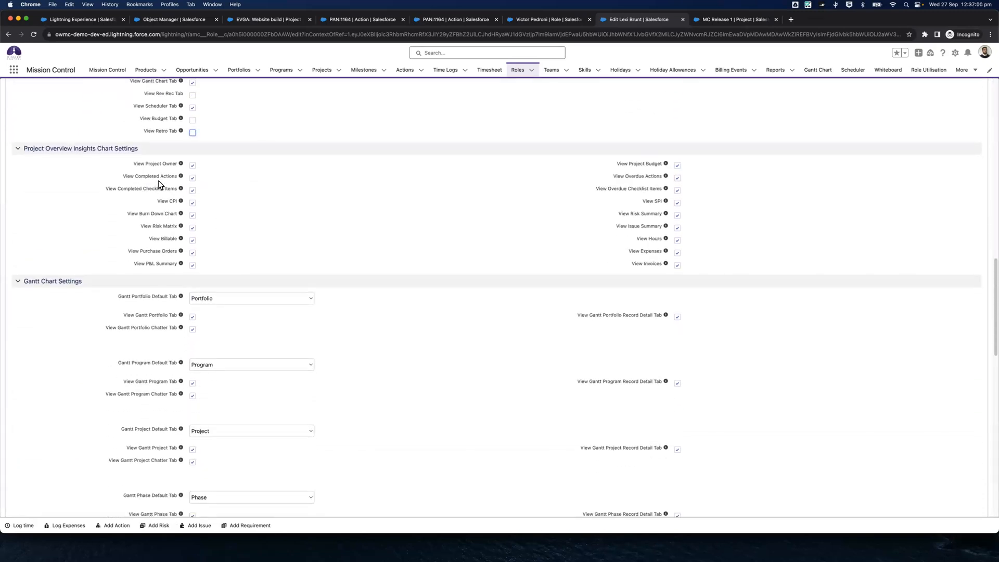
left_click(192, 266)
left_click(192, 229)
scroll(499, 202, "up", 5)
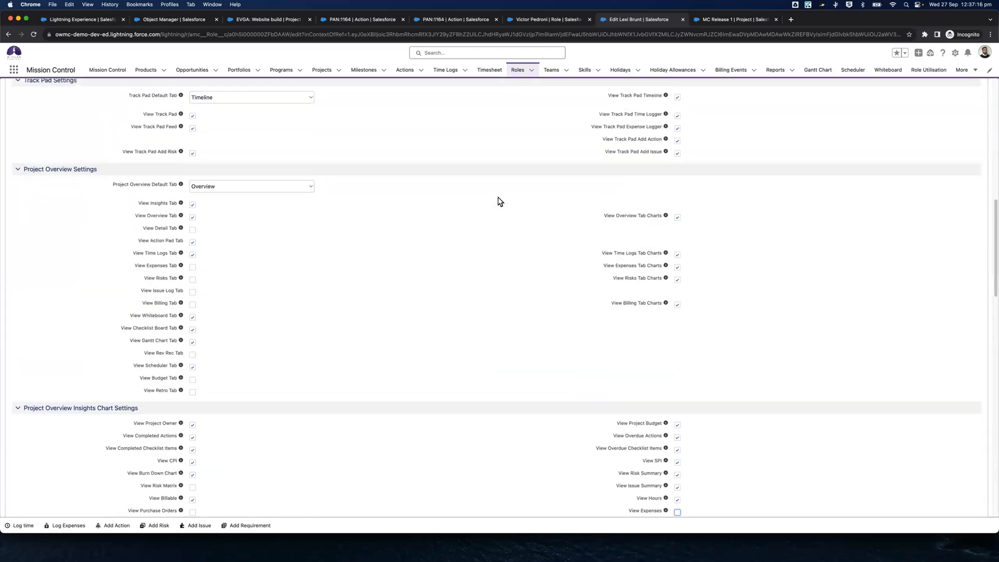
scroll(500, 202, "up", 10)
left_click(934, 97)
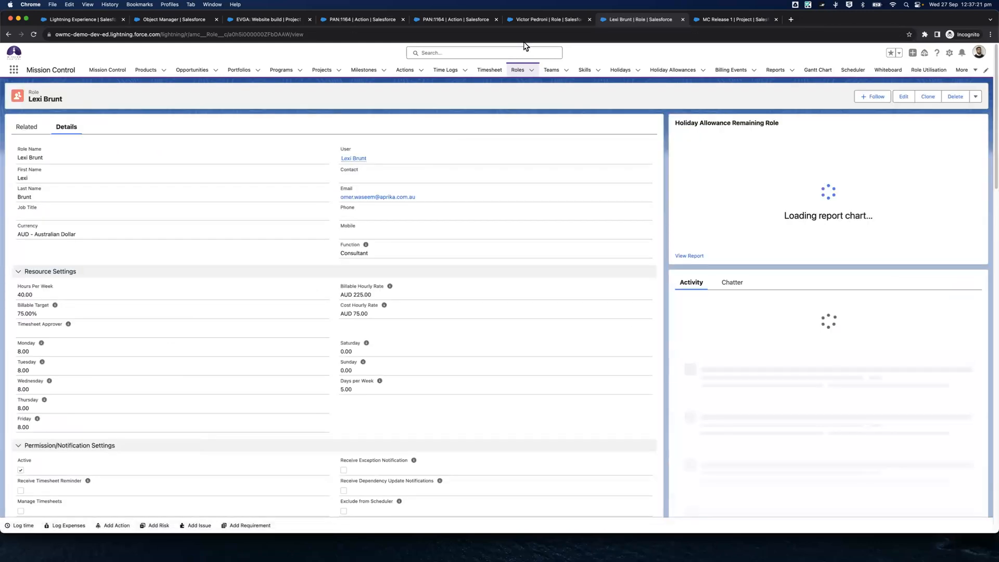
Move the EVGA: Website build page behind the first PAN:1164 action page and close the Object Manager page
left_click(536, 20)
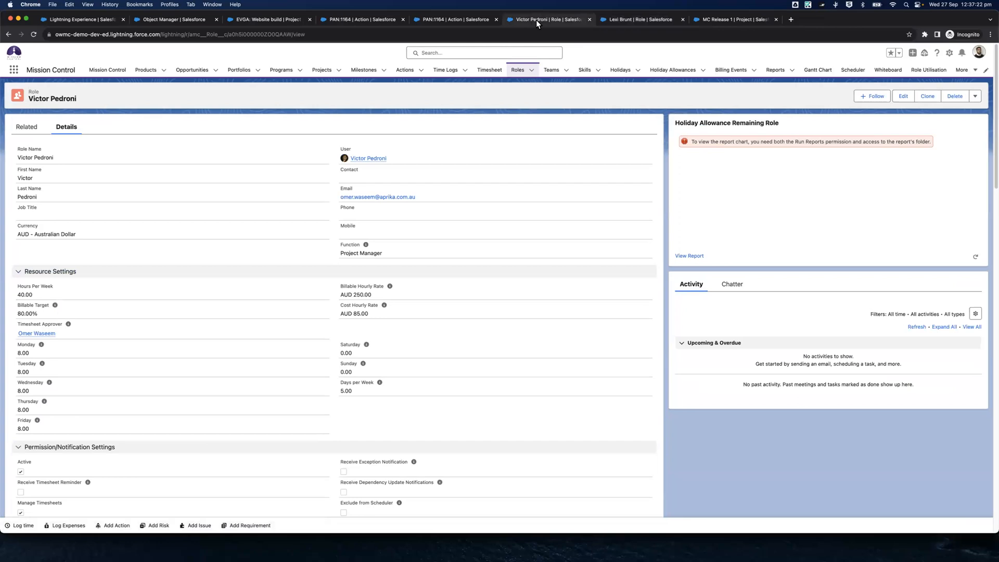
left_click(457, 19)
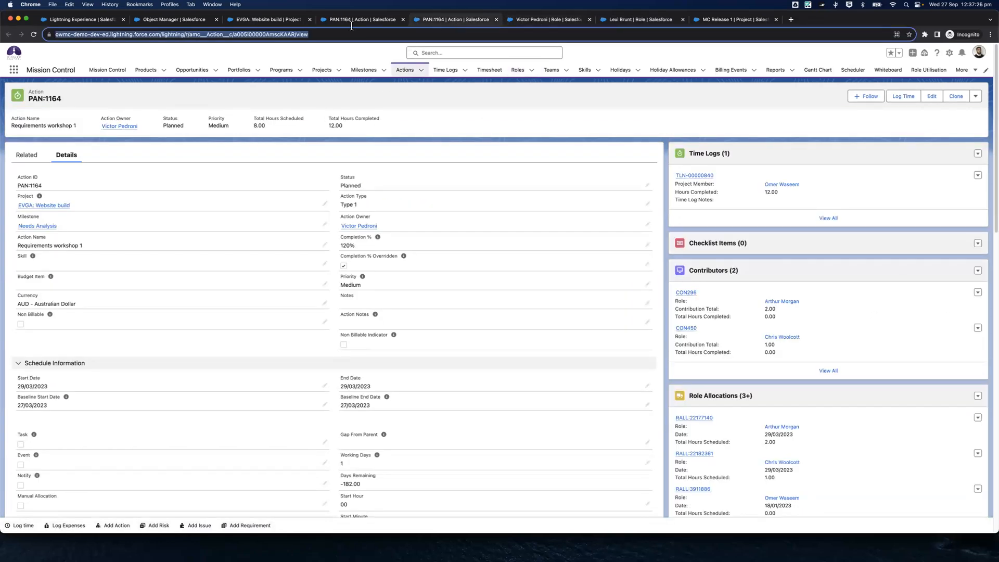
left_click_drag(258, 20, 339, 23)
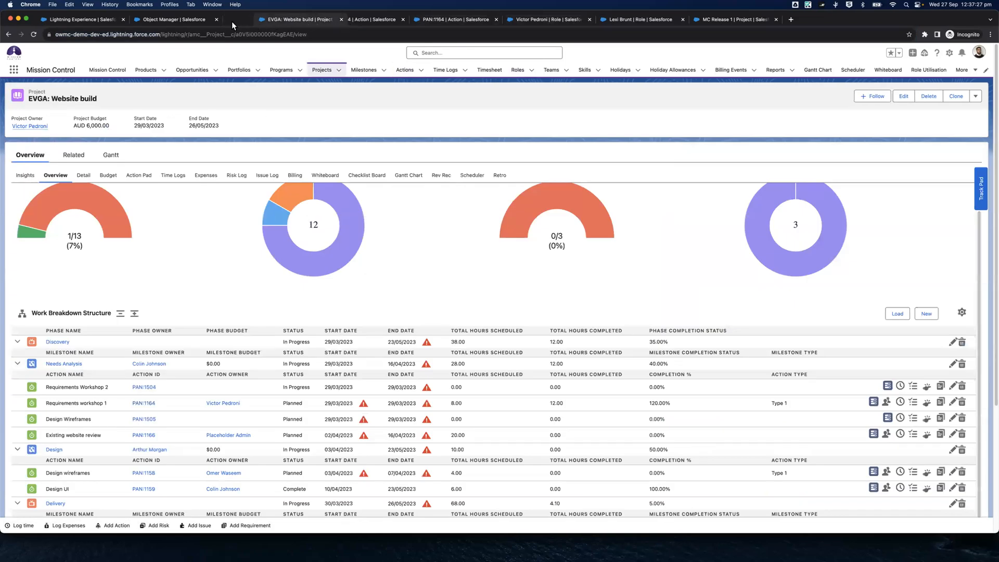
left_click(158, 20)
key("super+w")
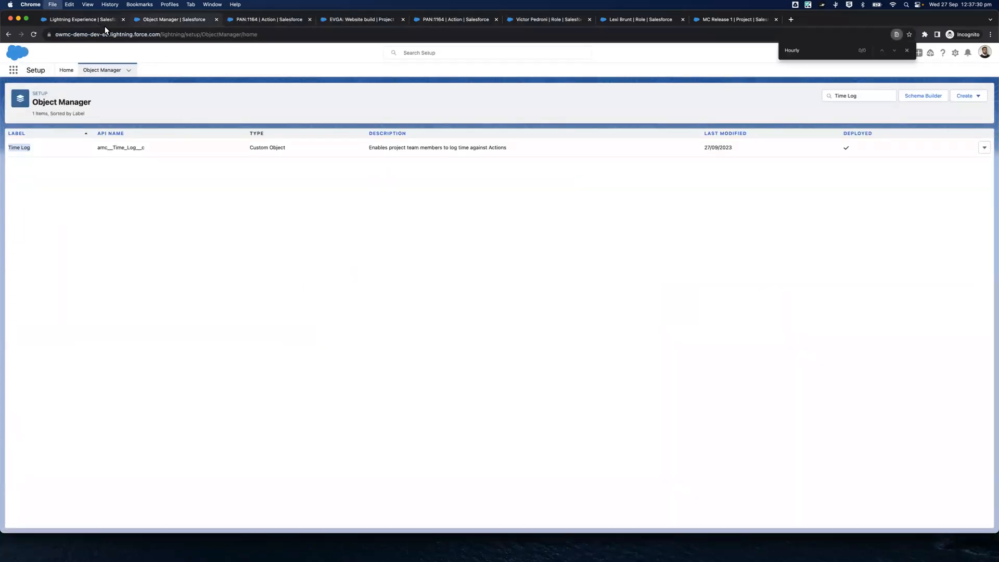
Open Setup, search for "user" to reach the Users list, and open the detail record of the user with the MC Lite User profile
key("super+1")
left_click(949, 67)
left_click(919, 83)
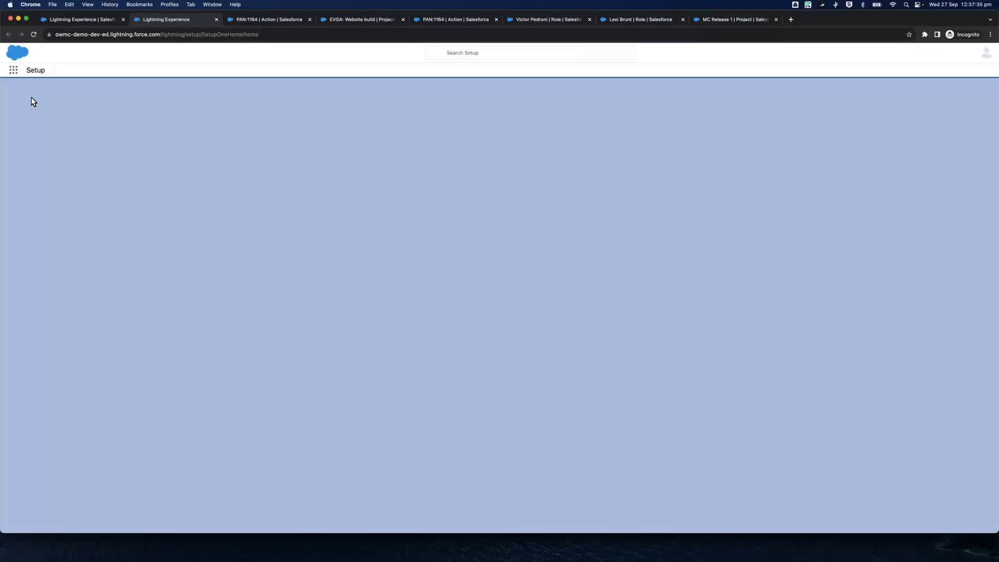
left_click(40, 90)
type("user")
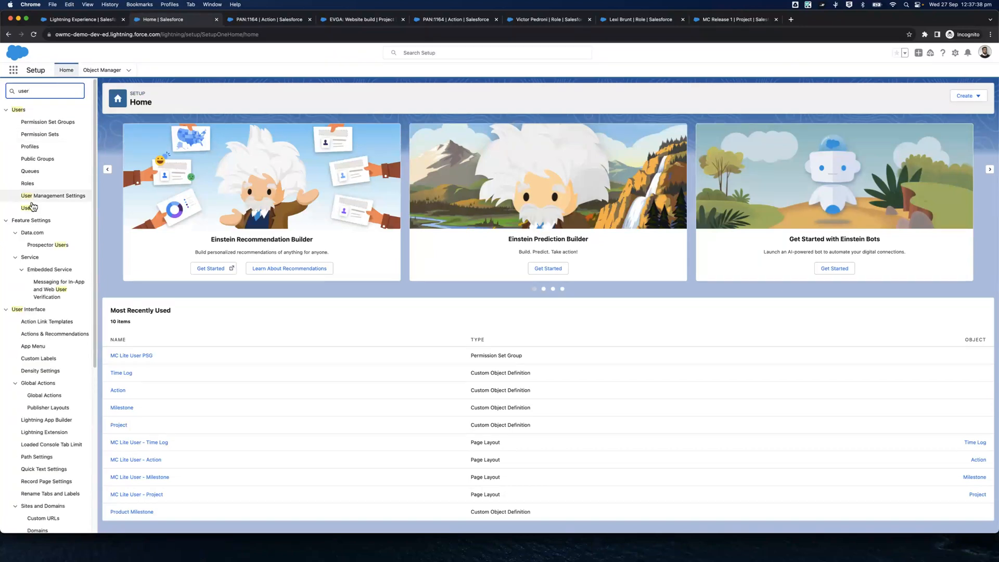
left_click(33, 209)
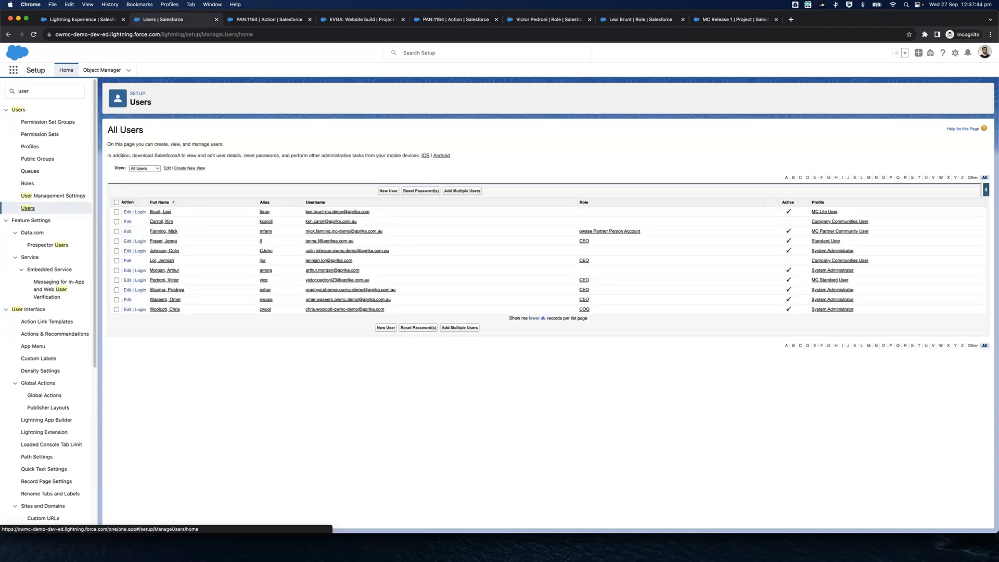
left_click(157, 213)
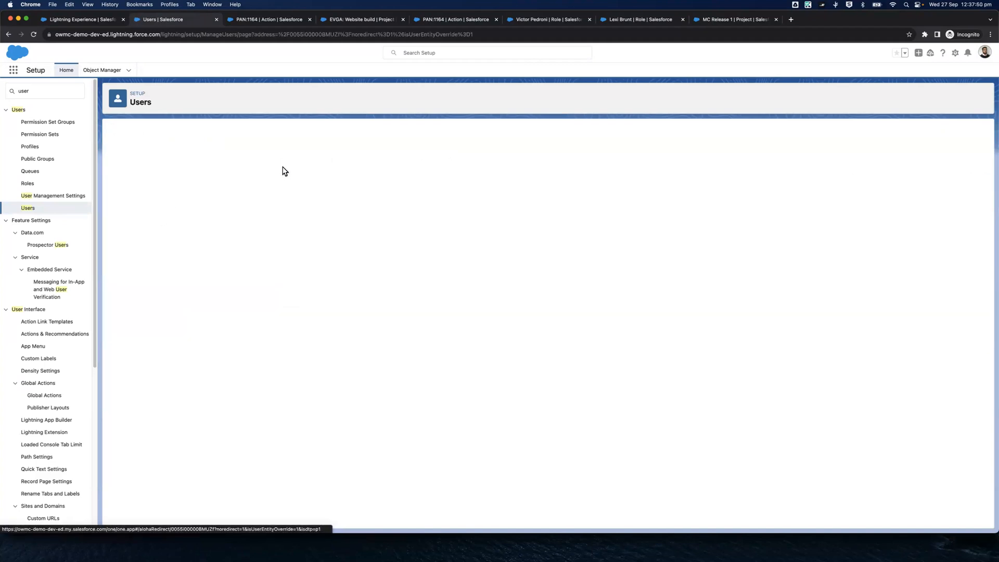
mouse_move(329, 144)
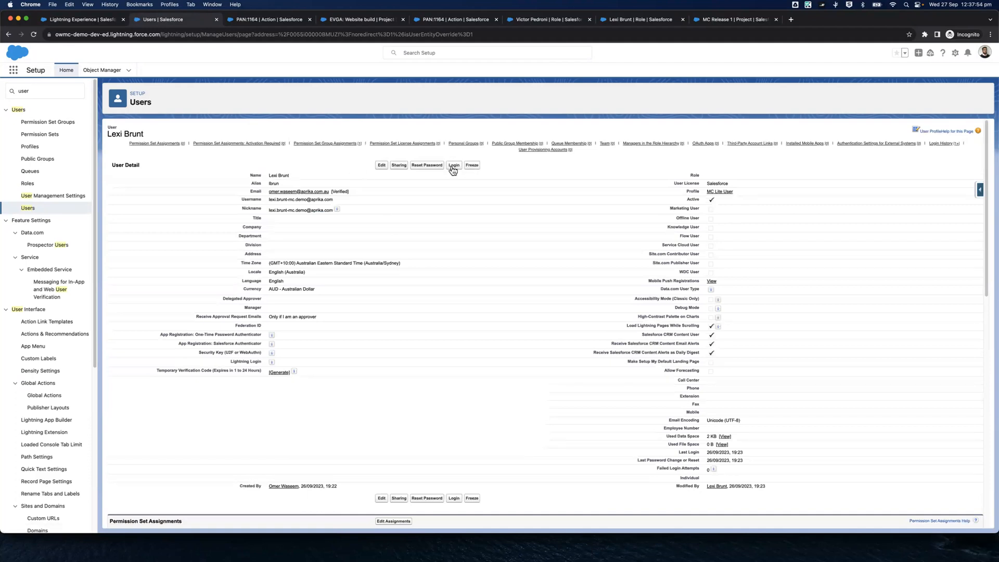
Log in as the MC Lite User profile's user and load the EVGA: Website build project page in that session
left_click(453, 167)
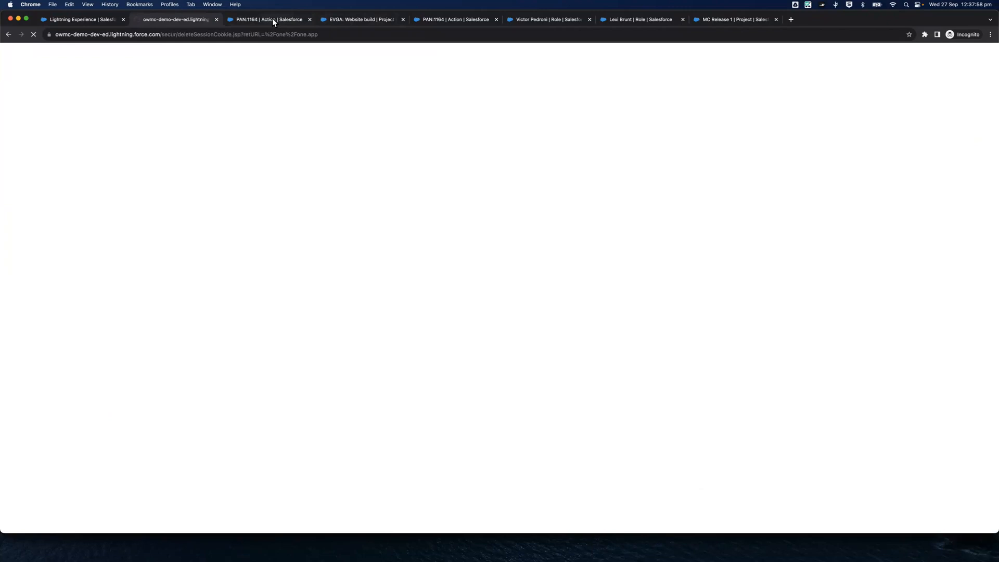
left_click(333, 22)
left_click(194, 31)
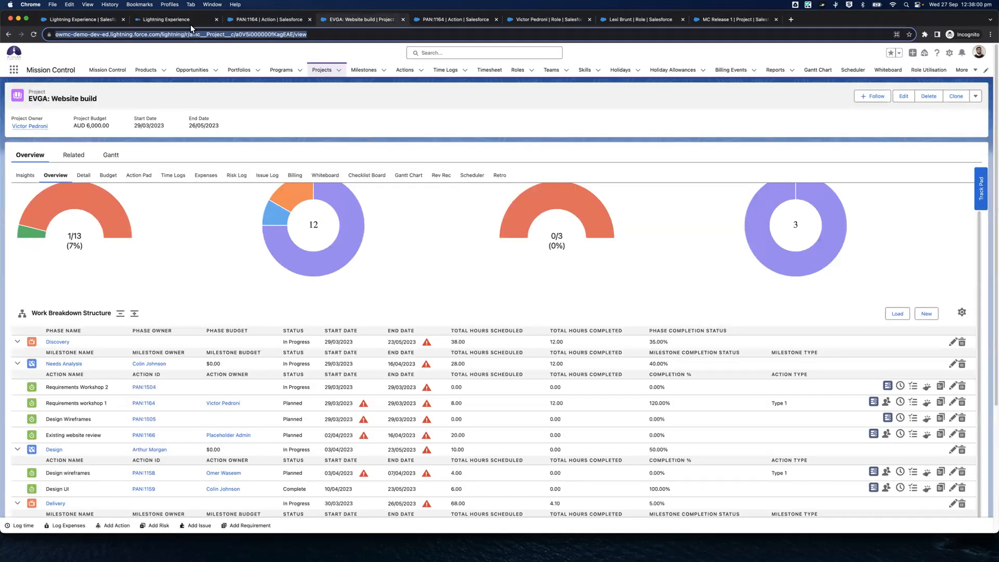
key("Return")
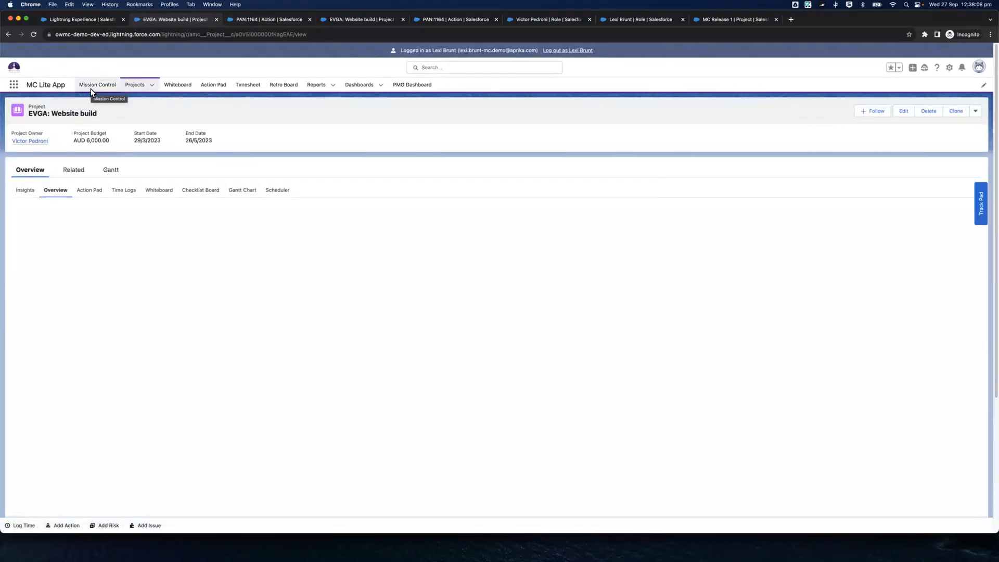
View the Mission Control Console as the MC Lite user and check the available Log Time, Add Risk and Add Issue utilities
left_click(91, 87)
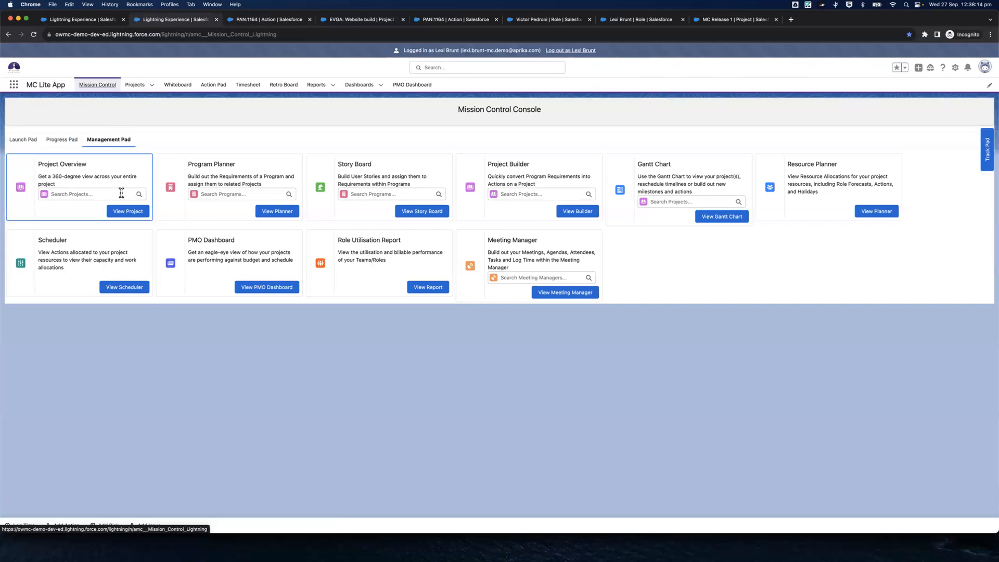
left_click(24, 525)
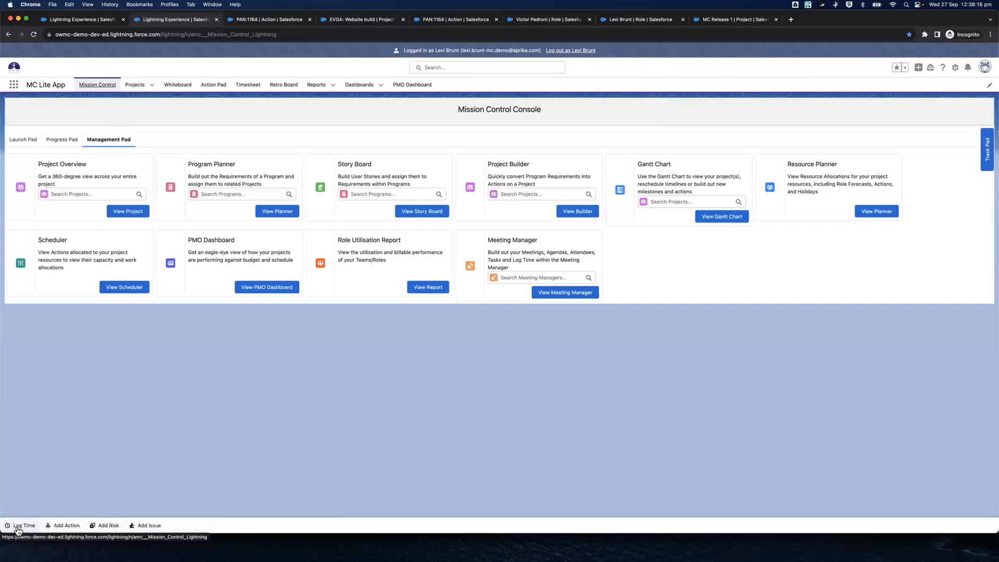
left_click(107, 525)
left_click(140, 527)
left_click(170, 292)
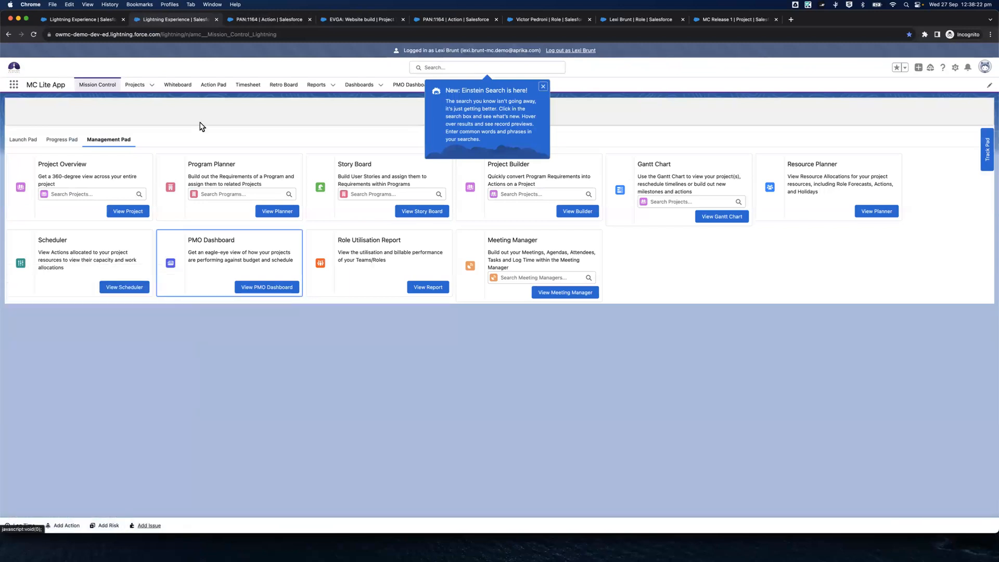
Reload the EVGA: Website build project and the PAN:1164 action pages in the MC Lite user's session
left_click(172, 35)
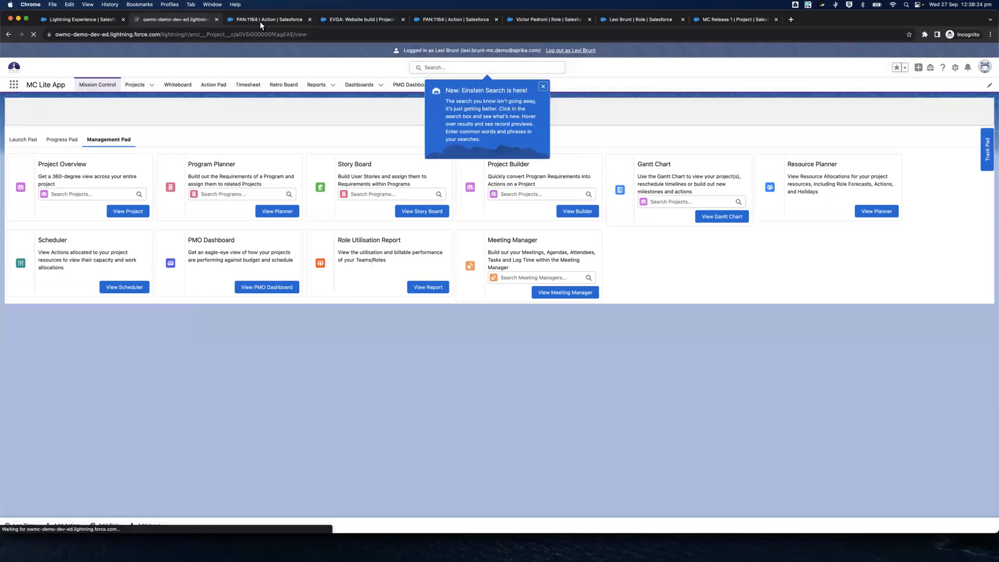
left_click(260, 20)
key("Return")
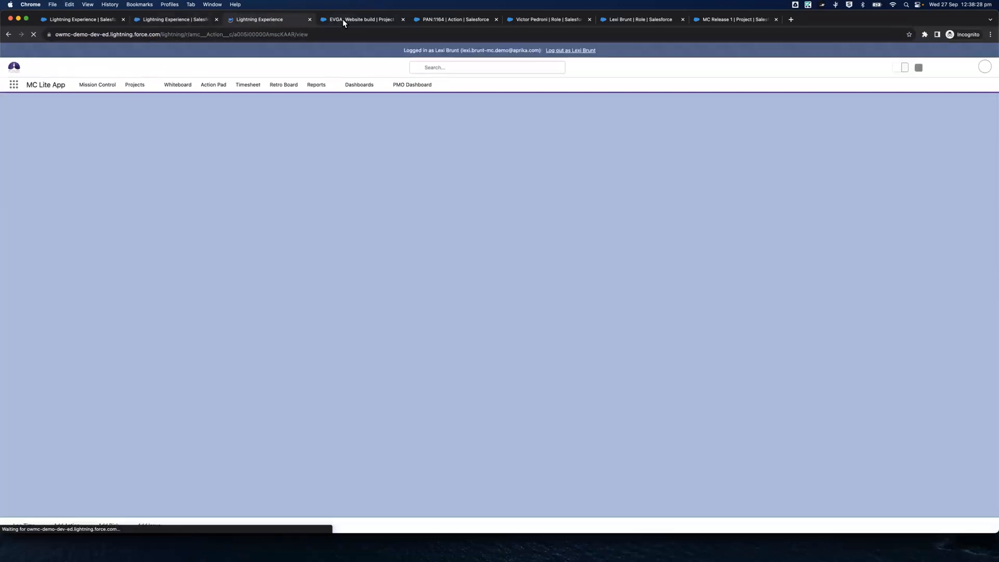
Compare the EVGA: Website build project tabs in the full Mission Control app with the MC Lite user's Insights and Overview tabs
left_click(343, 18)
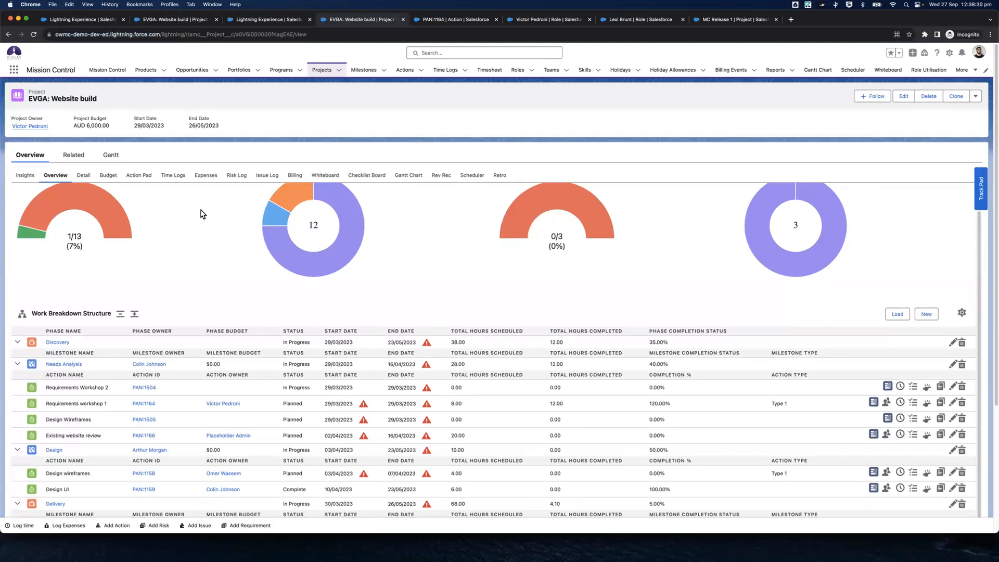
scroll(202, 215, "up", 2)
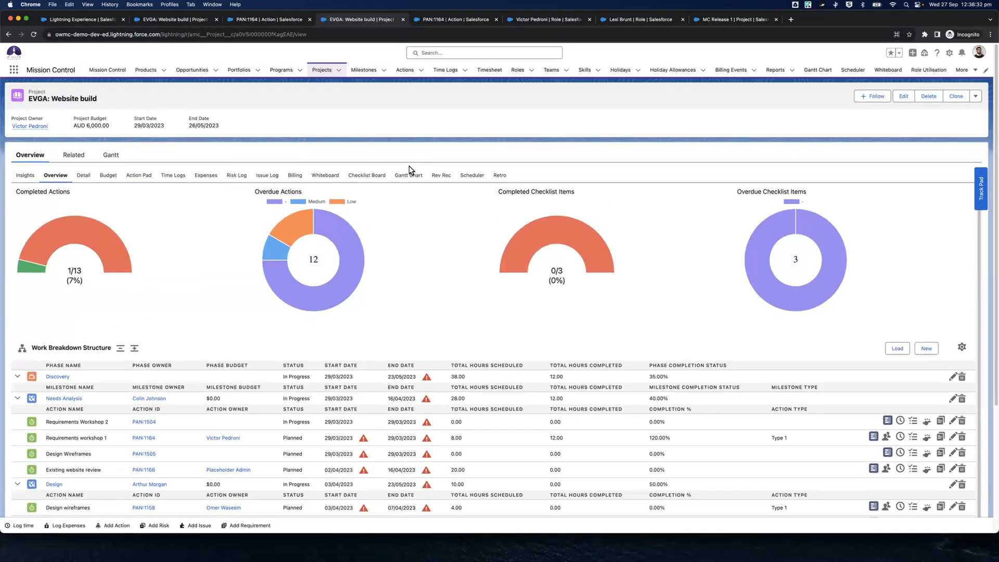
left_click(176, 20)
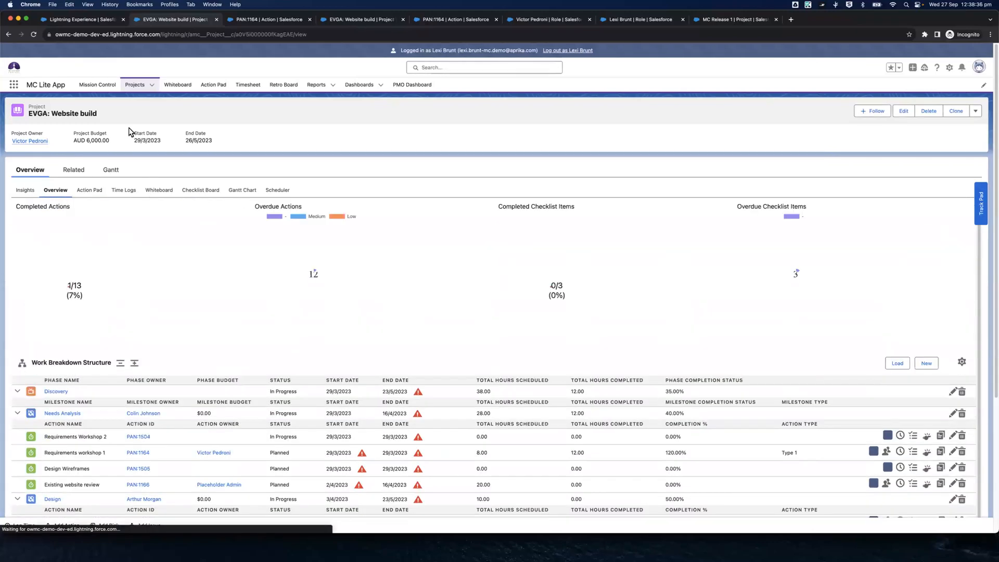
left_click(30, 191)
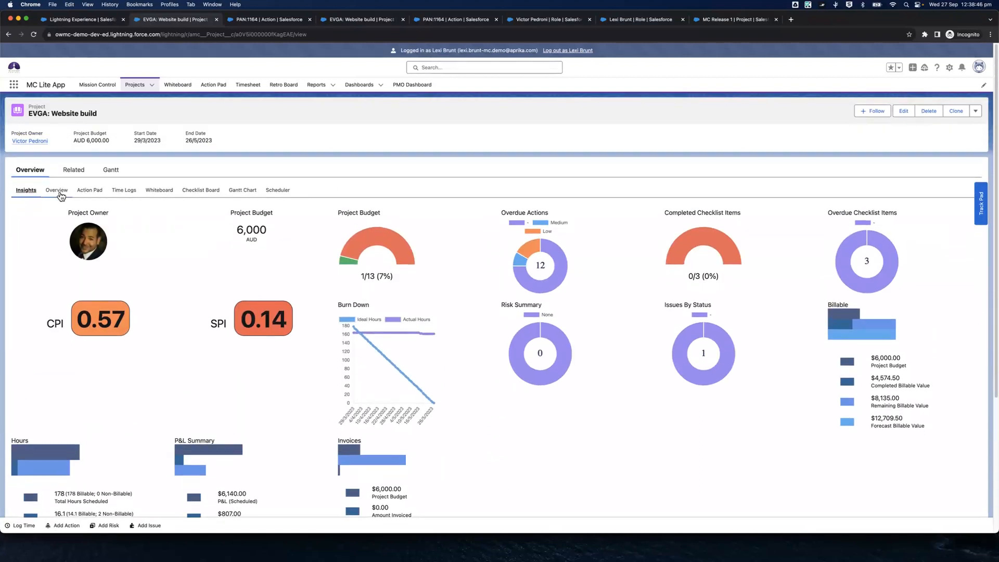
left_click(58, 191)
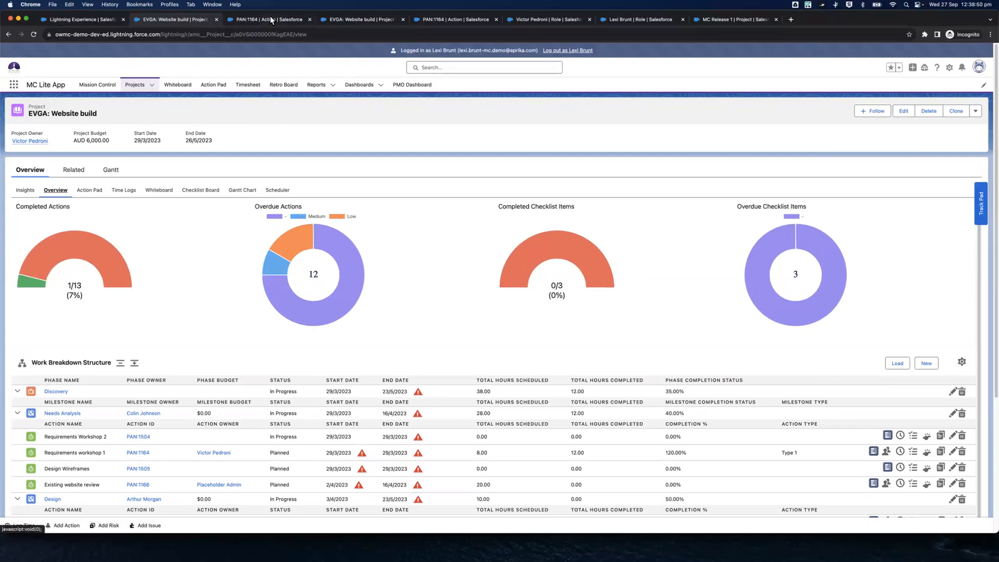
Examine the Financial Information section of action PAN:1164 as the MC Lite user, and the same section in the full Mission Control app
left_click(270, 18)
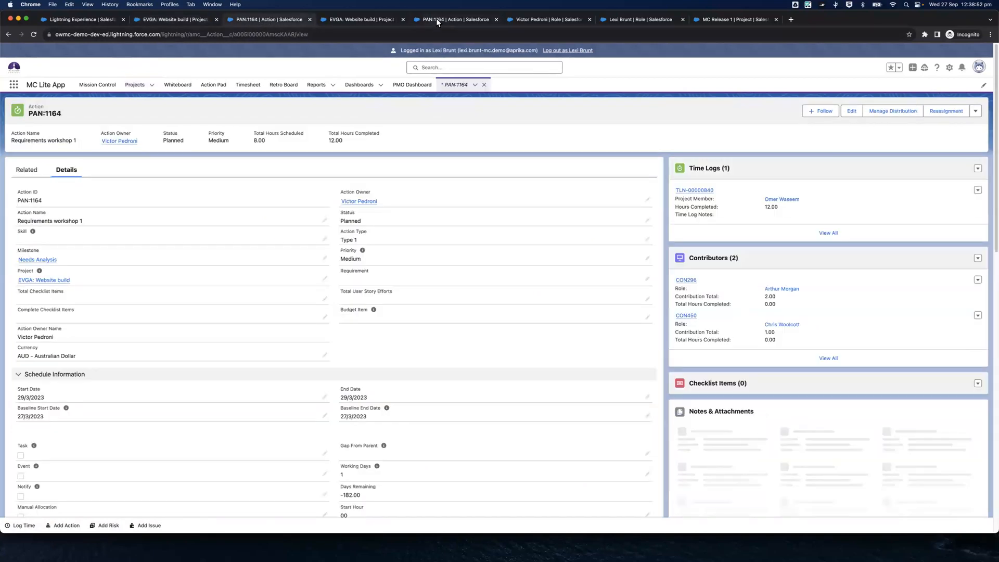
scroll(241, 204, "down", 5)
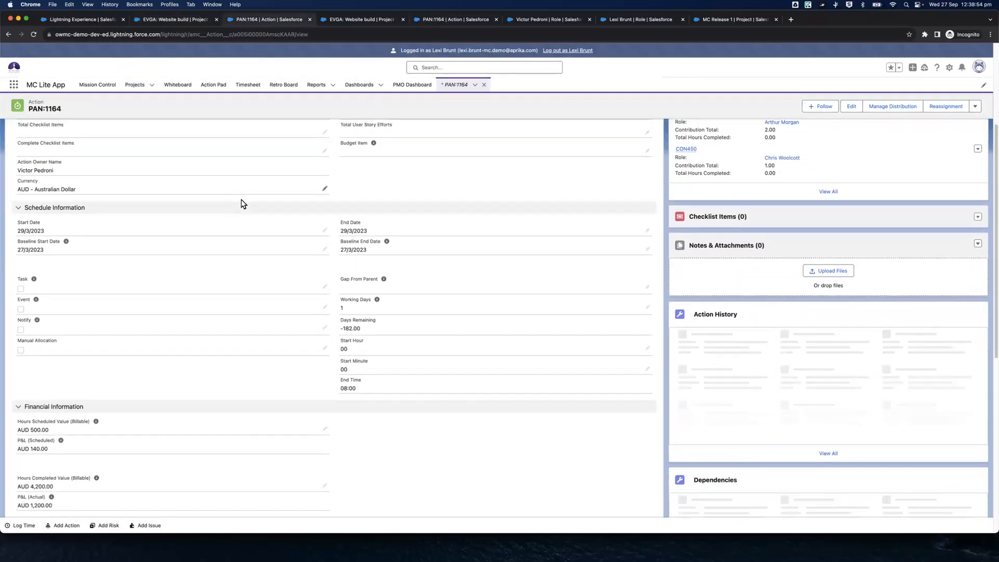
scroll(110, 313, "down", 5)
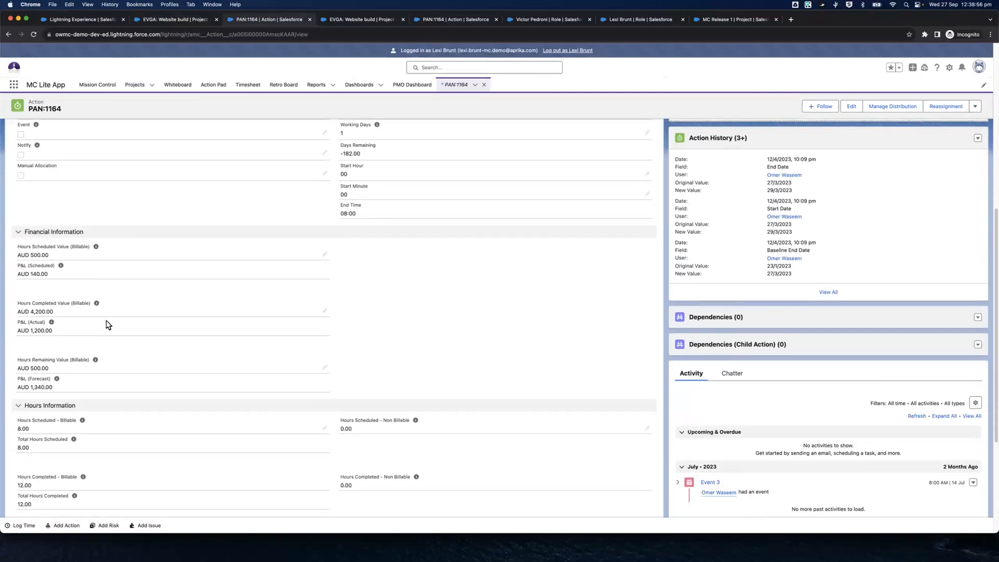
scroll(106, 324, "up", 1)
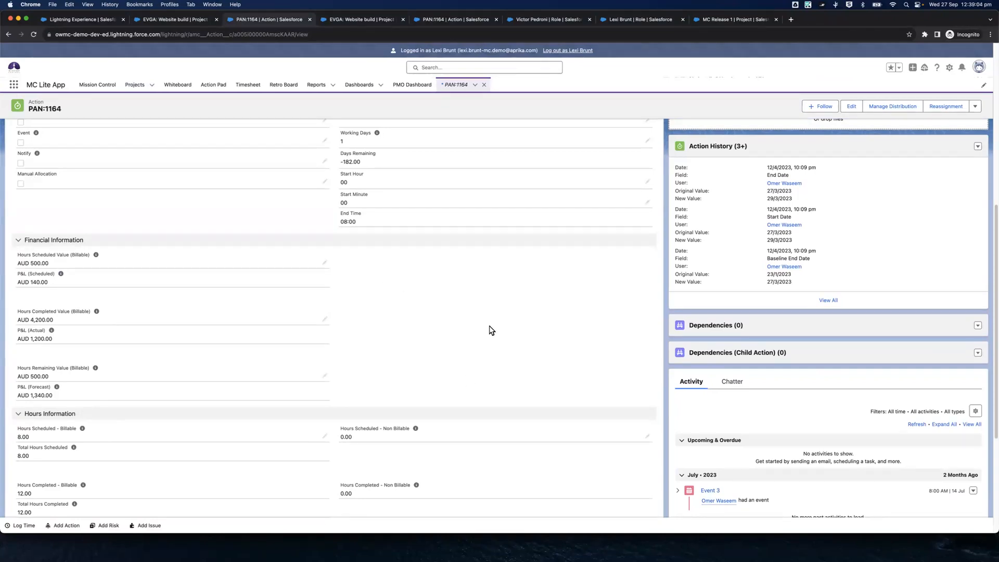
left_click(446, 19)
scroll(378, 247, "down", 7)
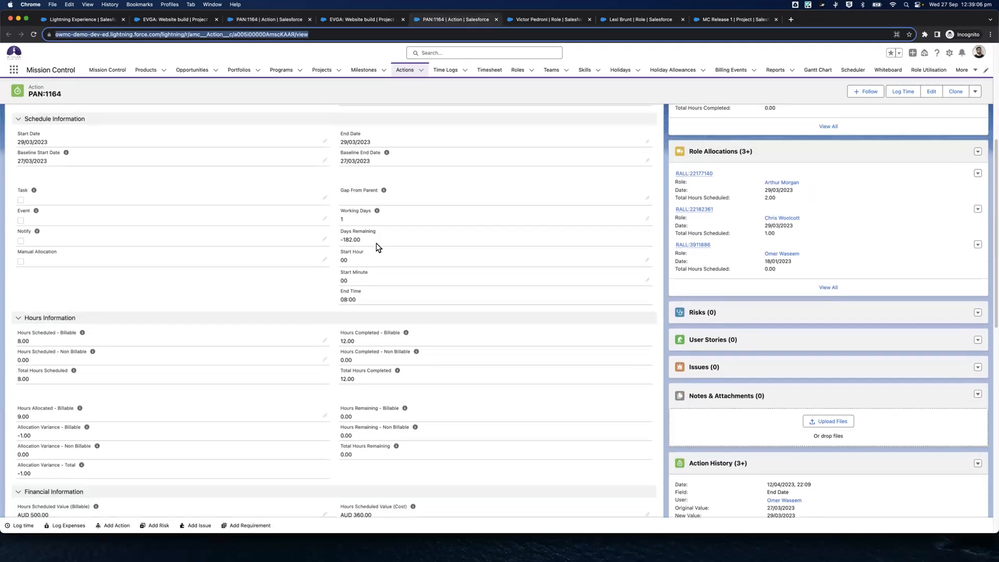
scroll(379, 247, "down", 4)
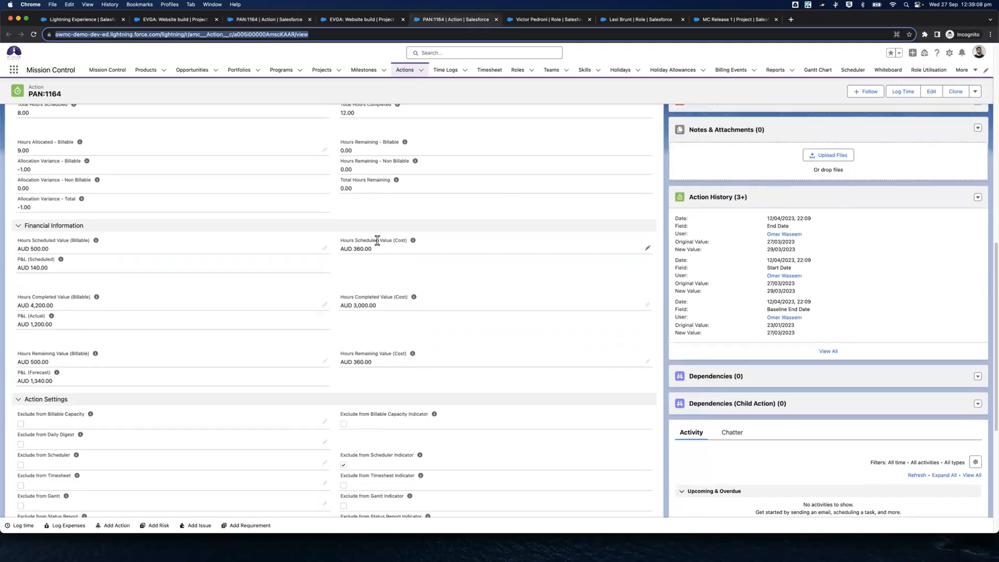
Compare the MC Lite user's hours fields and related lists on action PAN:1164 with the full Mission Control layout
left_click(291, 19)
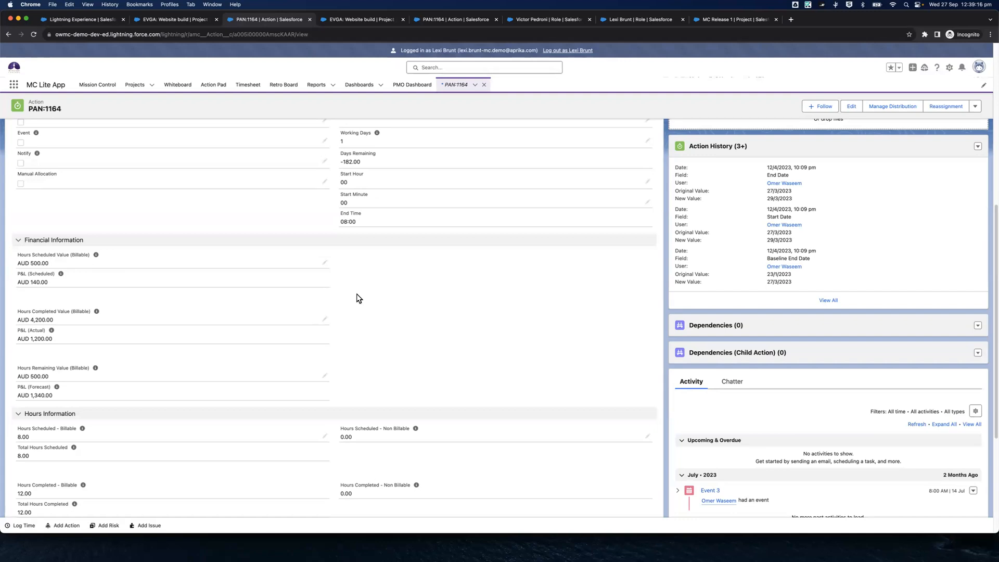
scroll(358, 298, "down", 3)
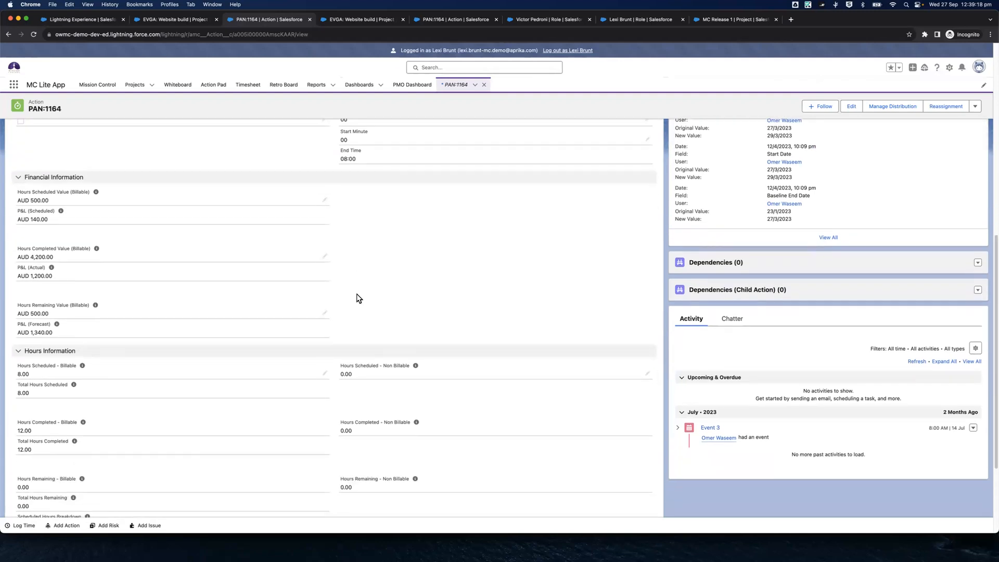
scroll(358, 298, "down", 6)
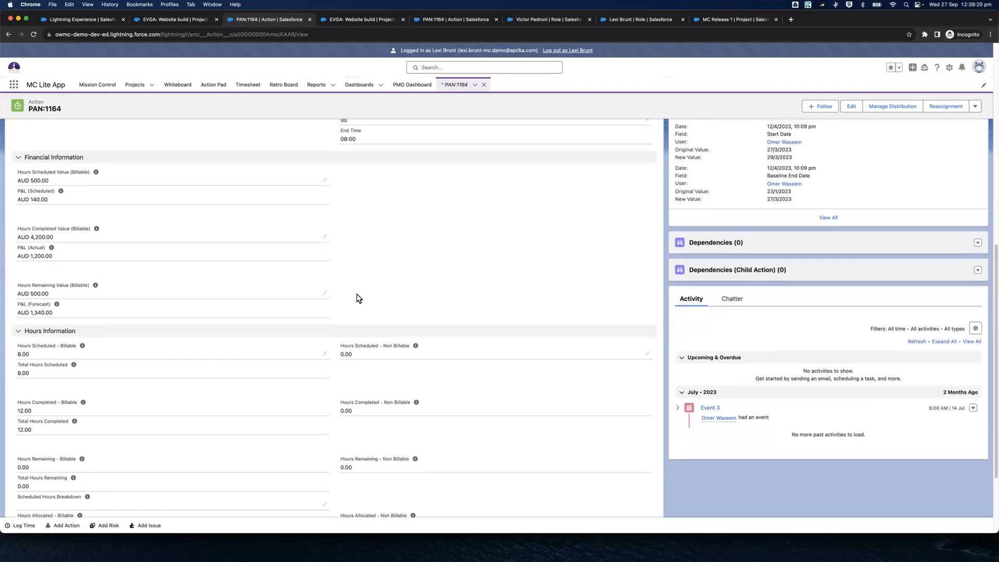
scroll(358, 298, "up", 10)
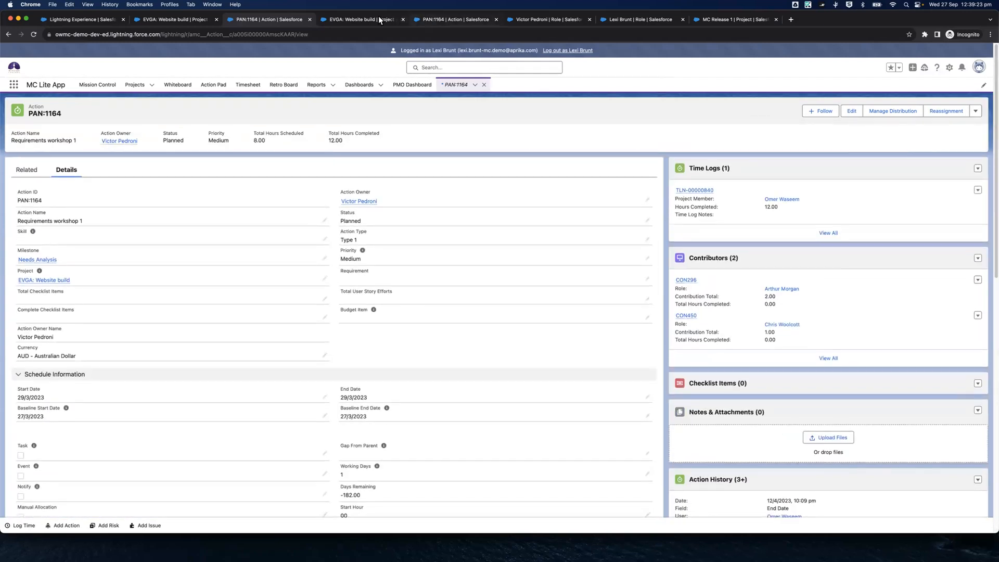
left_click(440, 20)
scroll(390, 226, "down", 5)
scroll(392, 226, "up", 15)
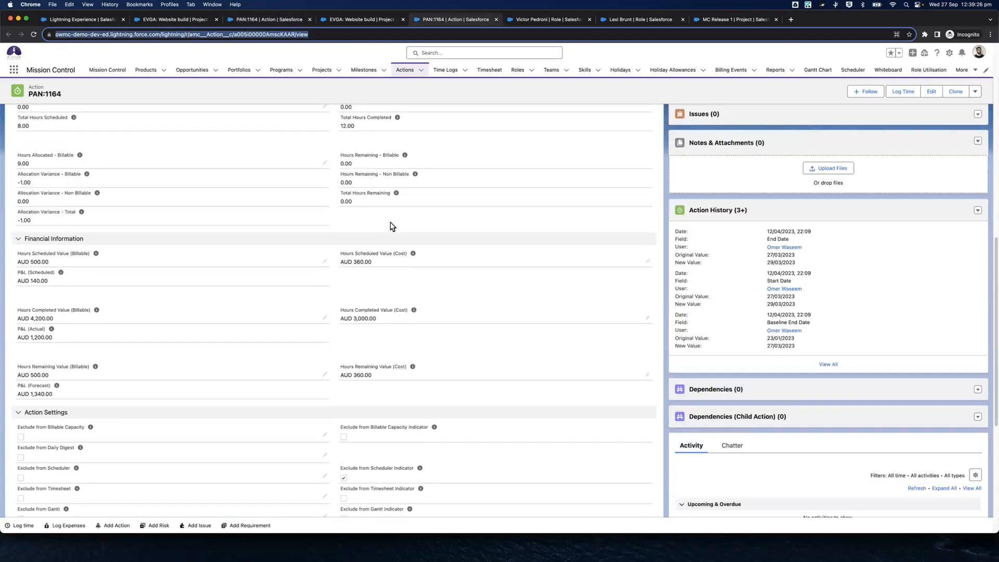
left_click(266, 21)
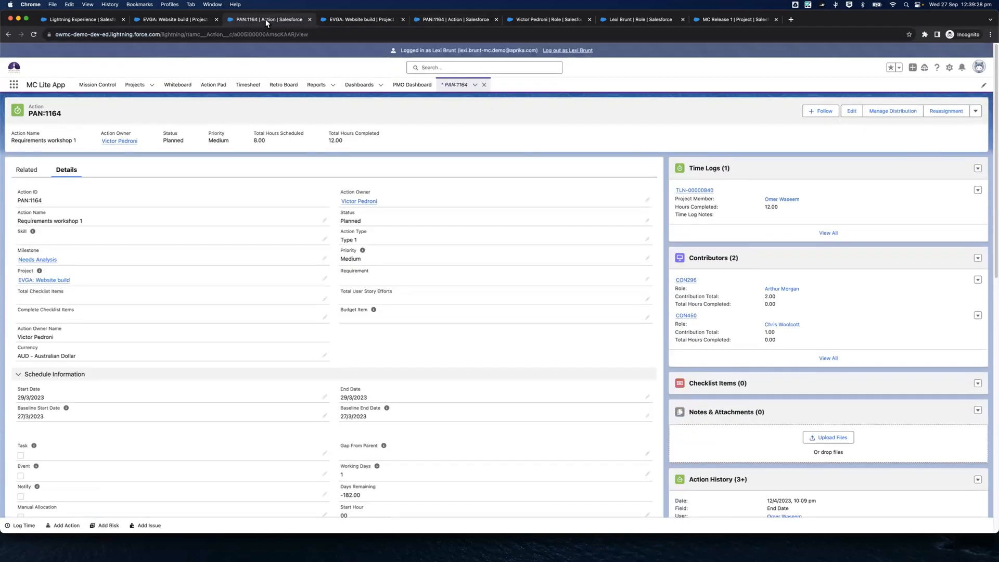
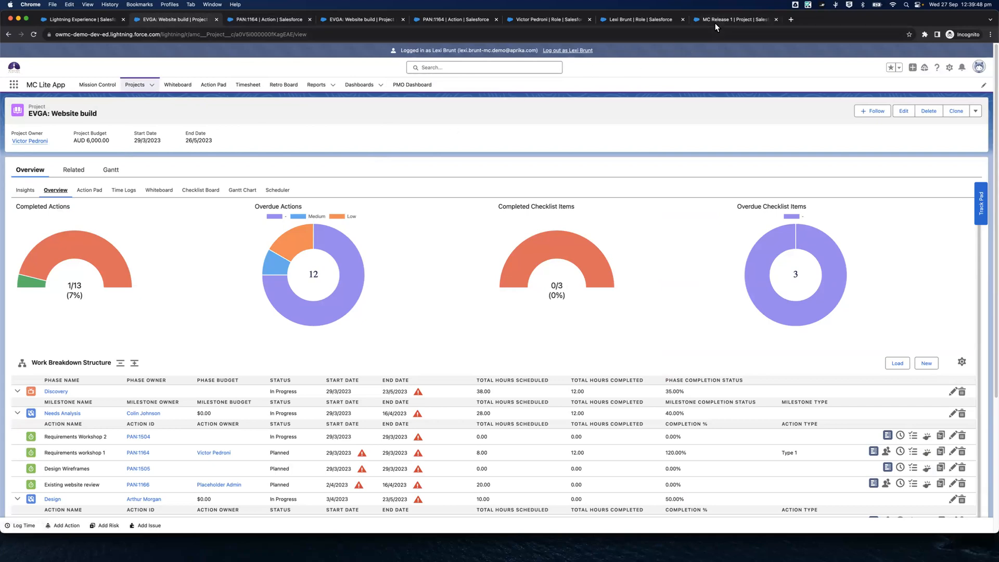
Log out of the MC Lite user's session and reload the MC Release 1 project in the full Mission Control app
left_click(579, 51)
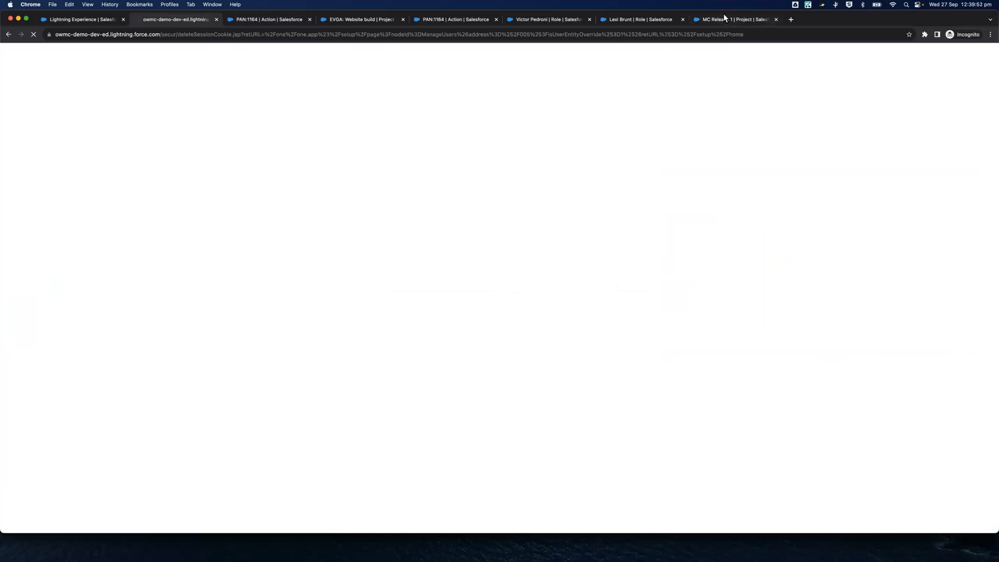
left_click(724, 17)
left_click(32, 34)
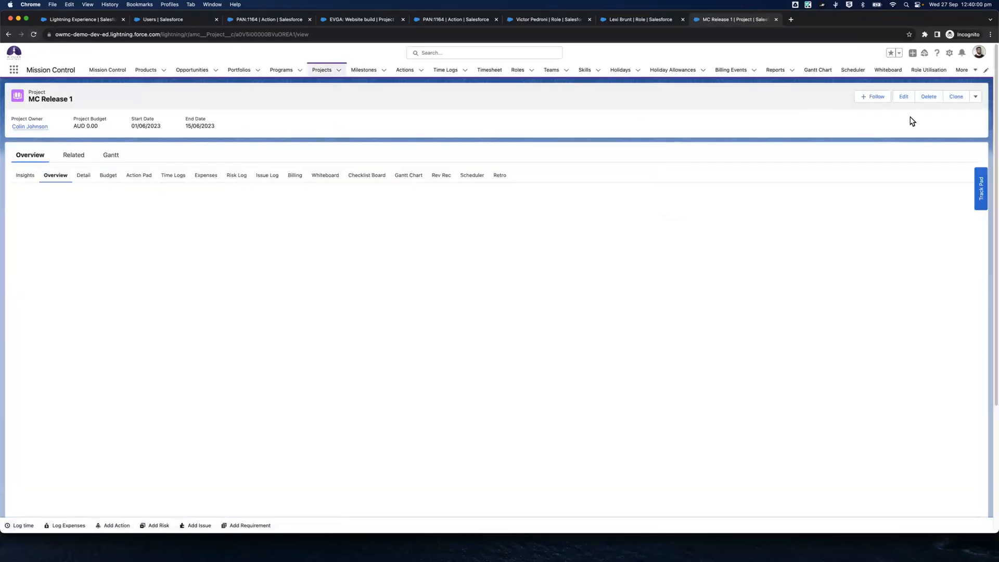
Open the MC Release 1 project's record page for editing in Lightning App Builder and dismiss the page analysis
left_click(977, 97)
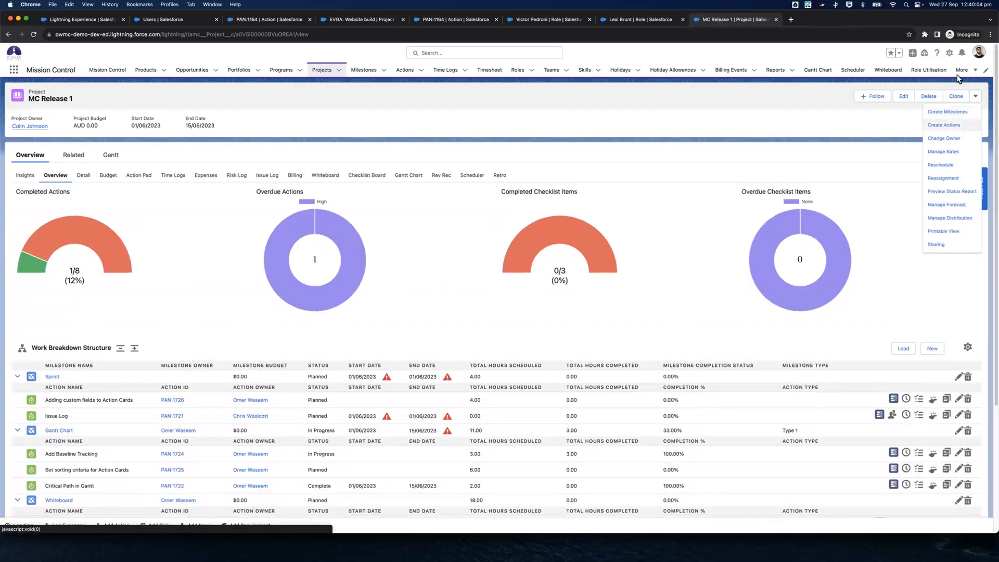
left_click(950, 52)
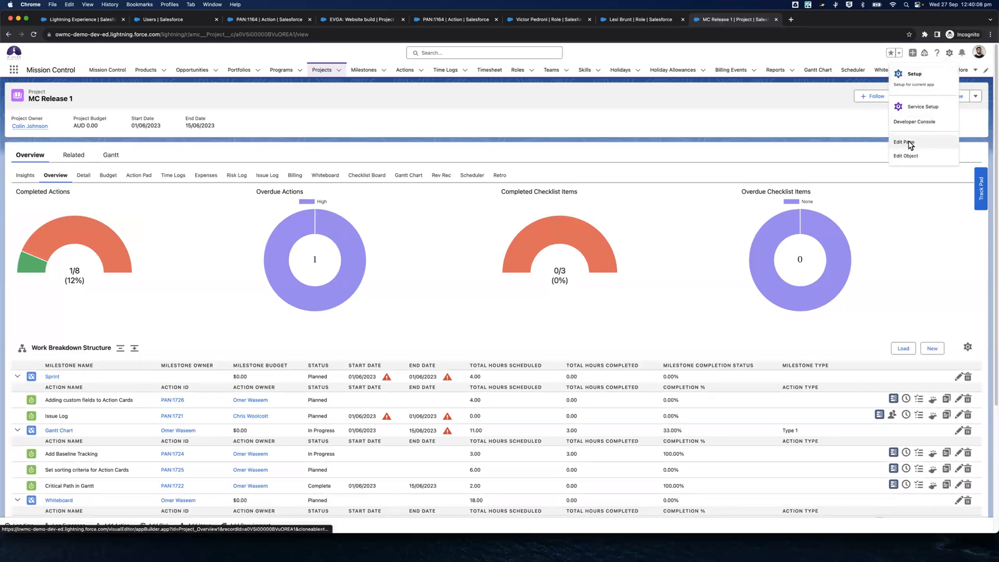
left_click(911, 146)
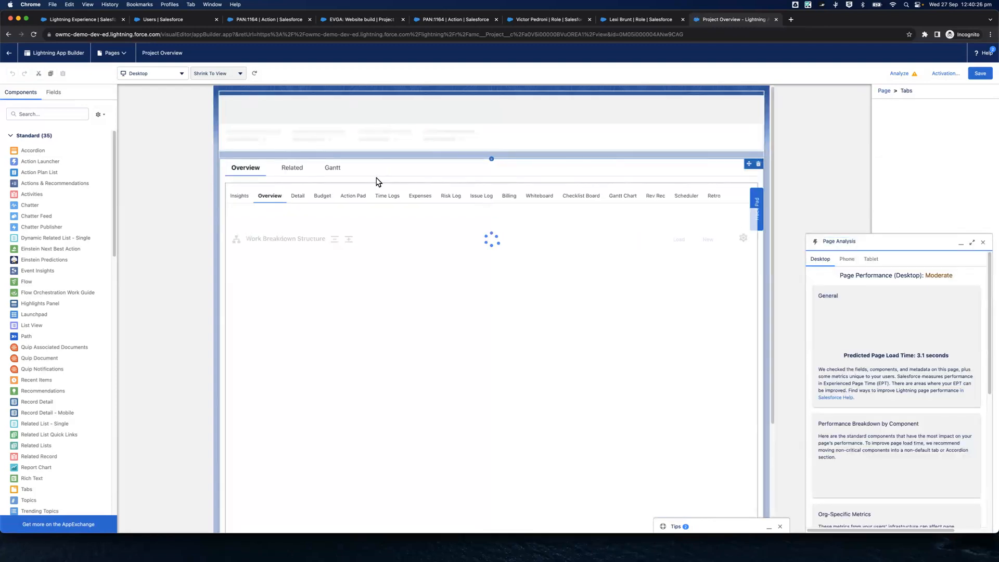
left_click(985, 243)
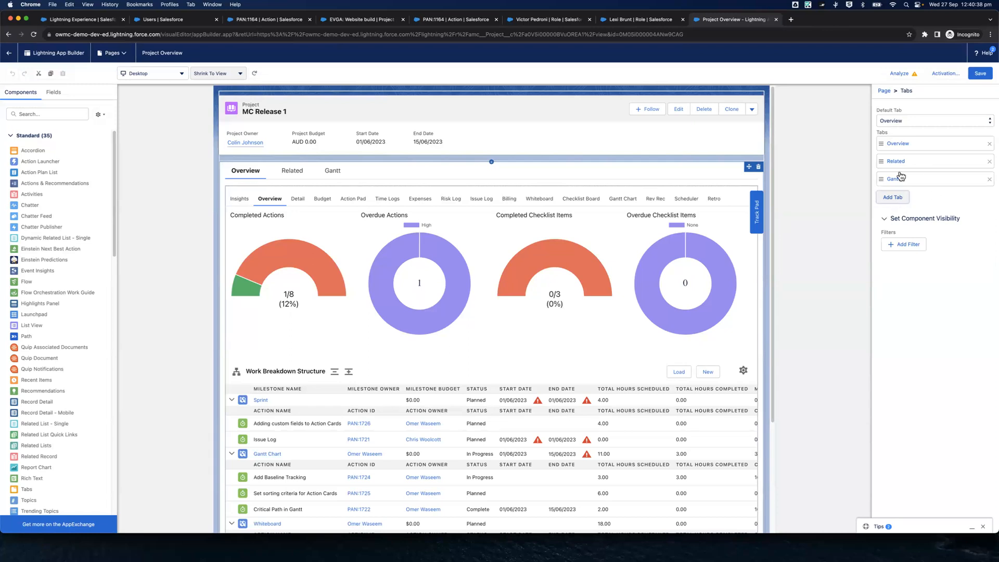
Add a fourth tab to the Project Overview page's tab set with the custom label Project Builder
left_click(893, 198)
left_click(893, 215)
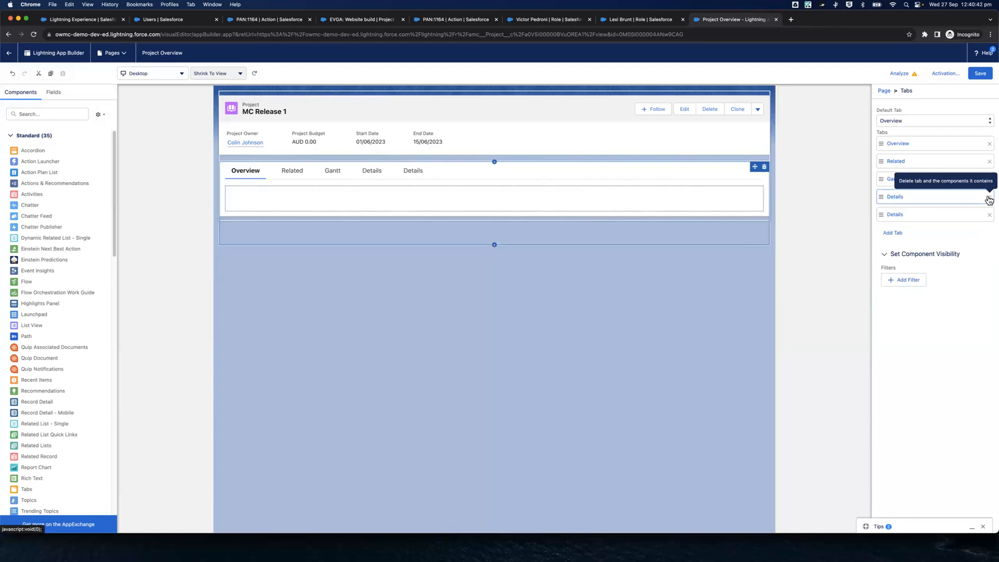
left_click(989, 201)
left_click(927, 197)
left_click(773, 208)
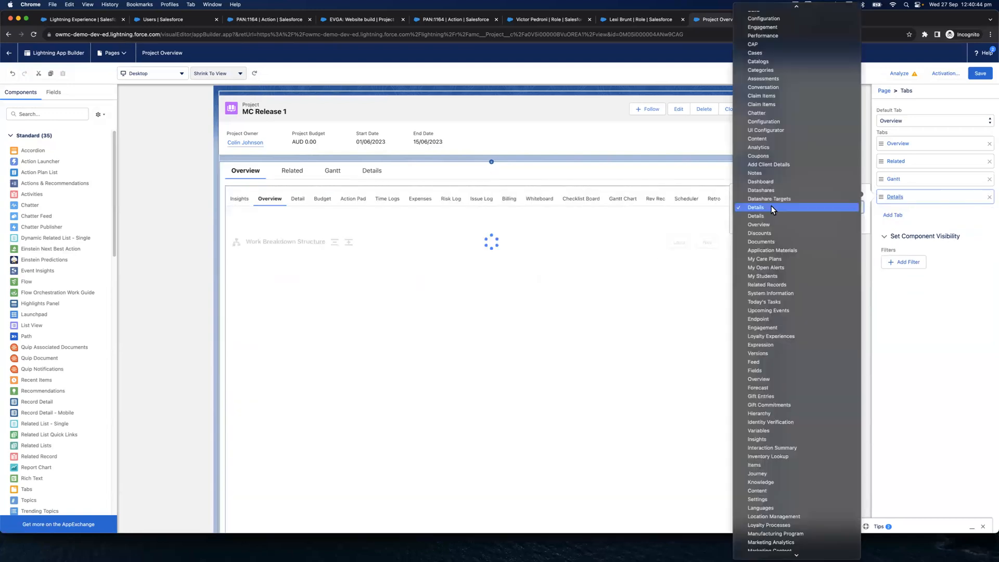
left_click(774, 208)
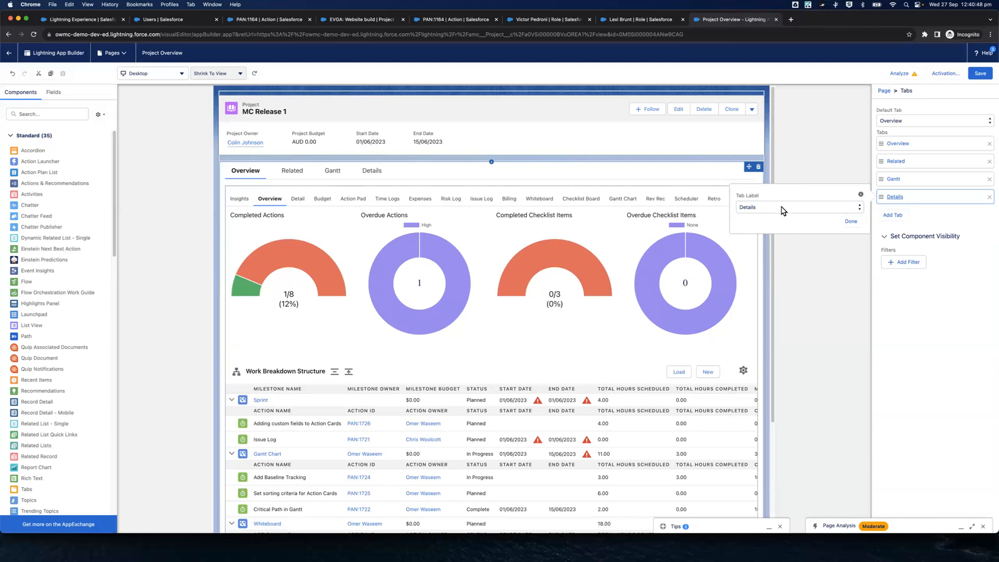
left_click(783, 209)
left_click(756, 9)
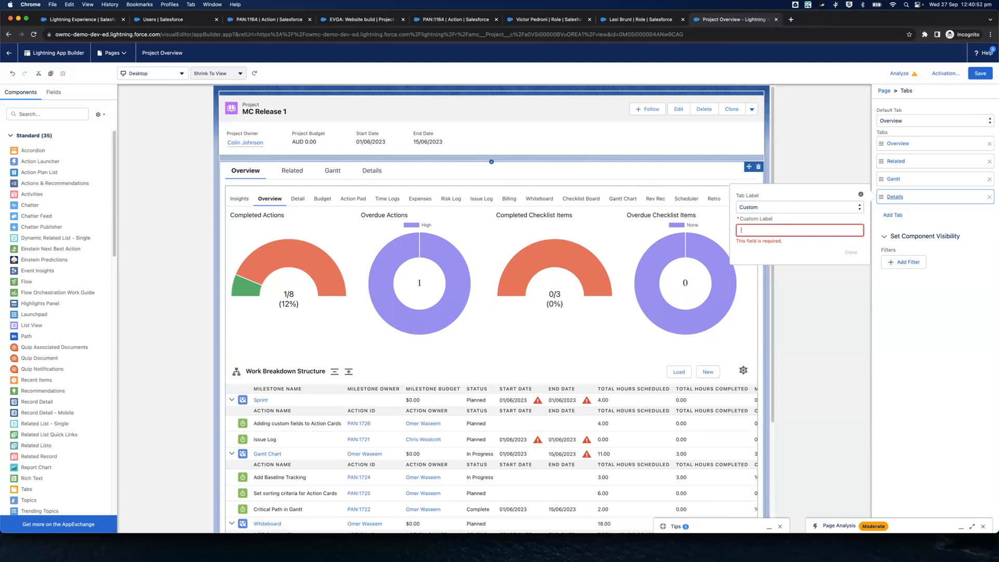
left_click(802, 252)
left_click(848, 252)
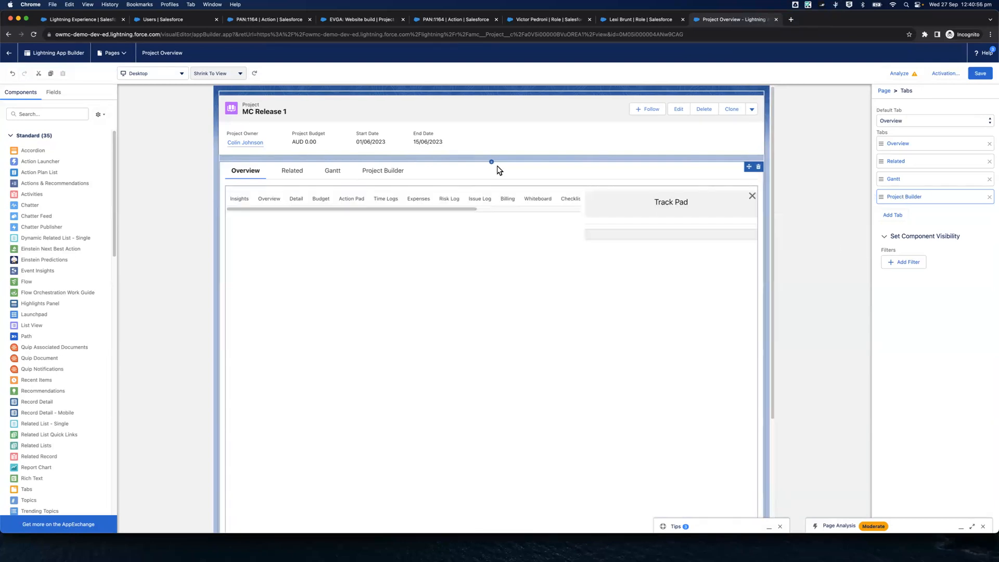
Find the managed ProjectBuilder component and place it in the empty Project Builder tab
left_click(366, 175)
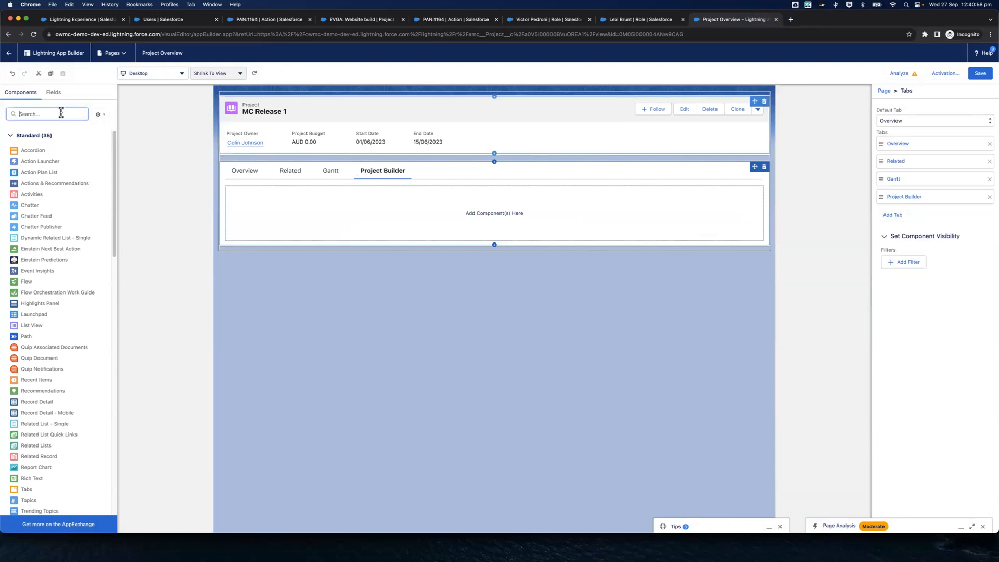
scroll(76, 177, "down", 3)
scroll(77, 187, "down", 5)
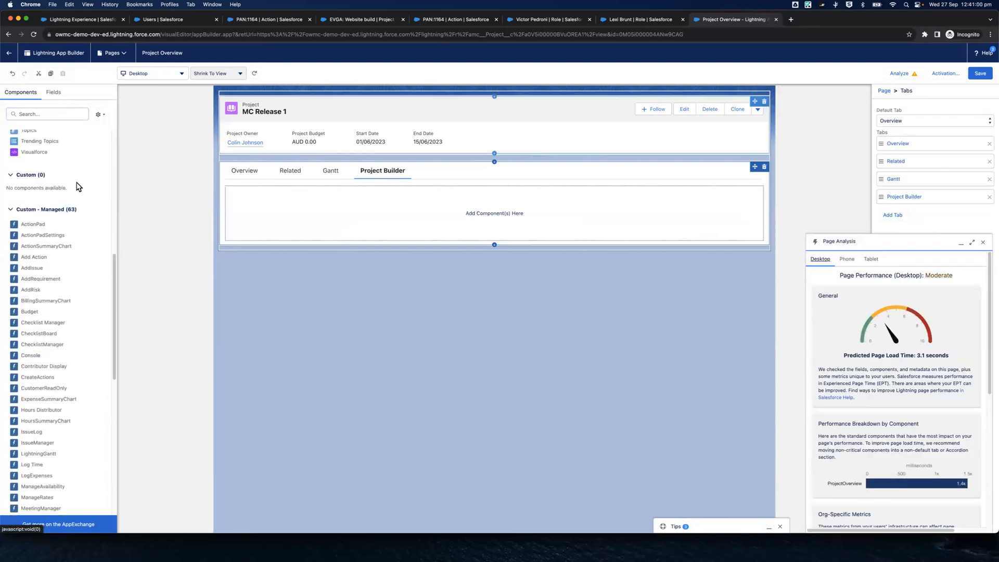
scroll(38, 165, "up", 7)
scroll(35, 242, "down", 7)
scroll(36, 281, "down", 1)
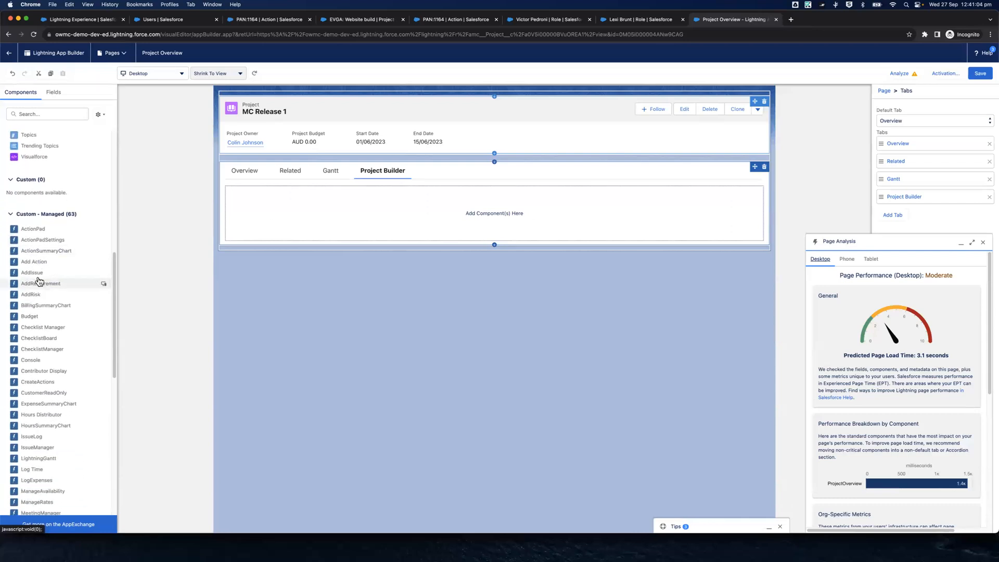
scroll(66, 279, "down", 5)
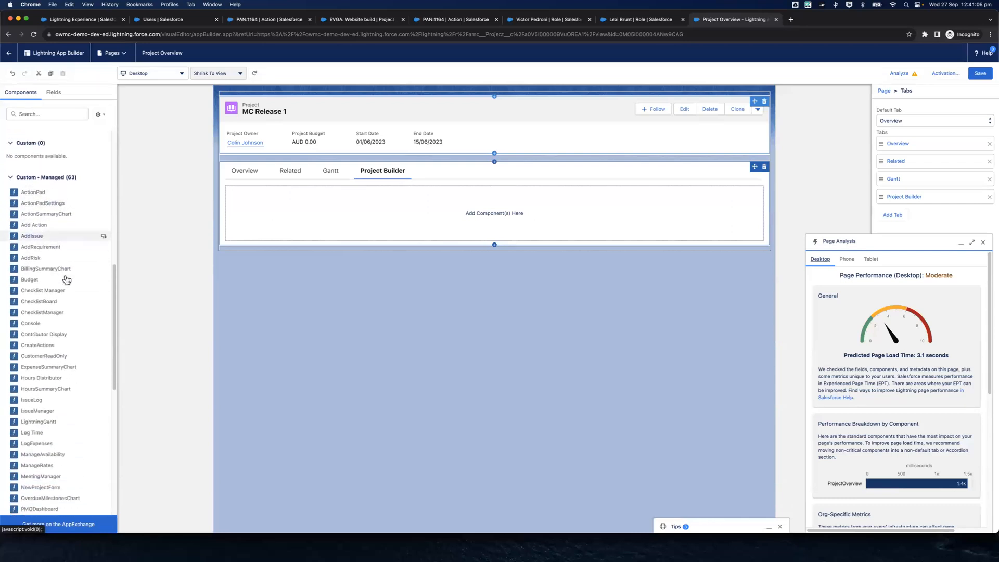
scroll(66, 279, "up", 12)
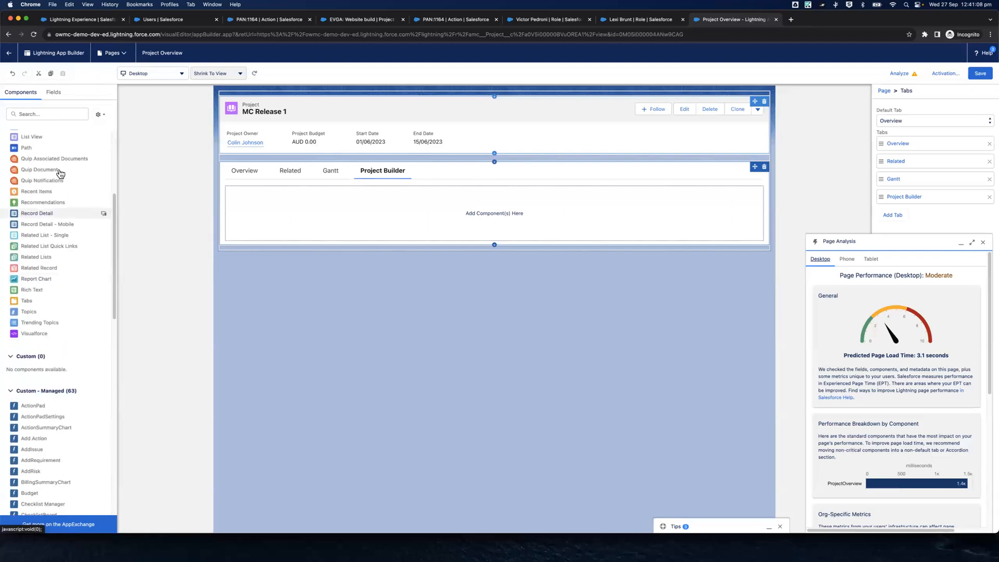
left_click(46, 112)
type("Projec")
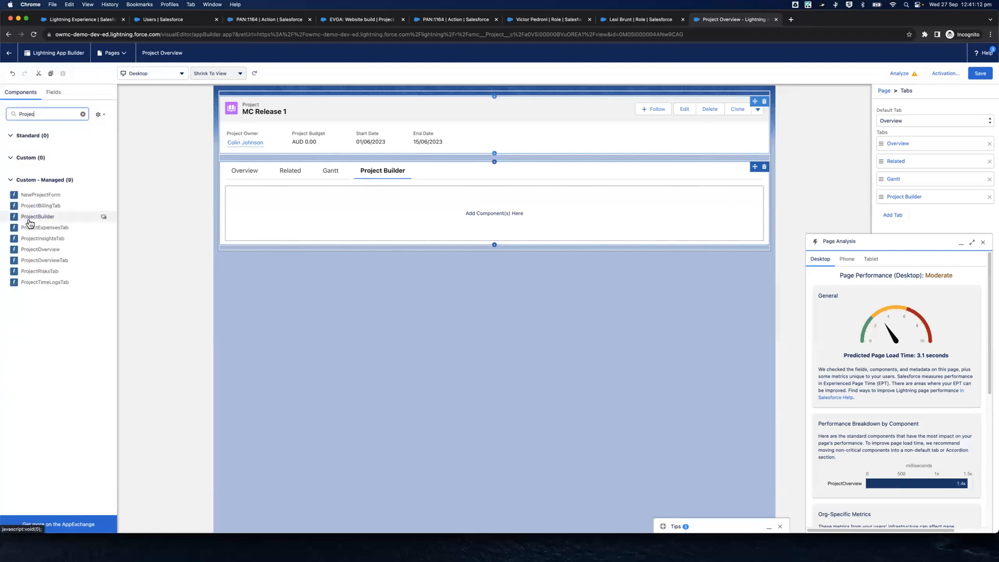
left_click_drag(29, 219, 311, 197)
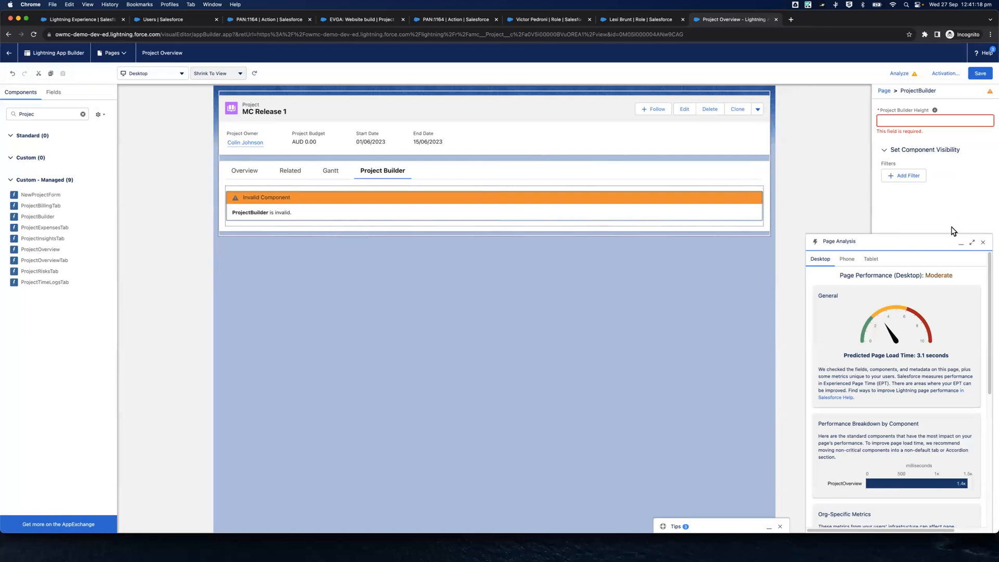
Fill in the component's required Project Builder Height and save the Project Overview page
left_click(916, 122)
left_click(448, 294)
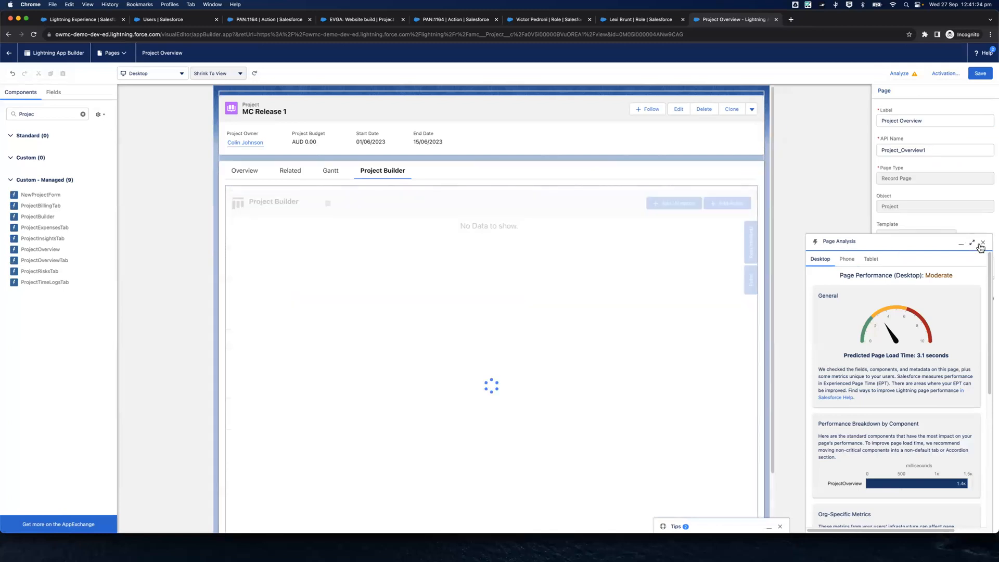
left_click(982, 243)
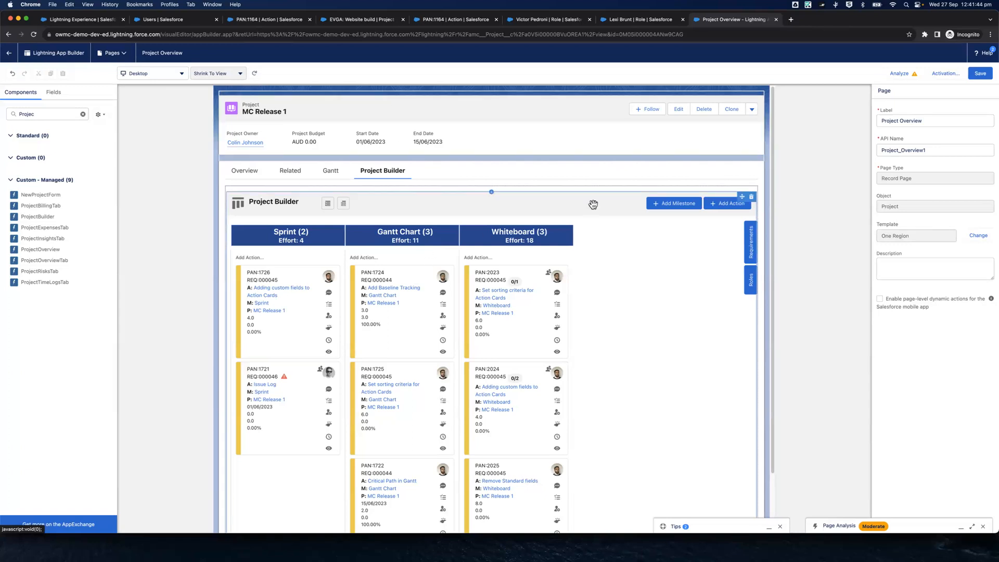
left_click(981, 74)
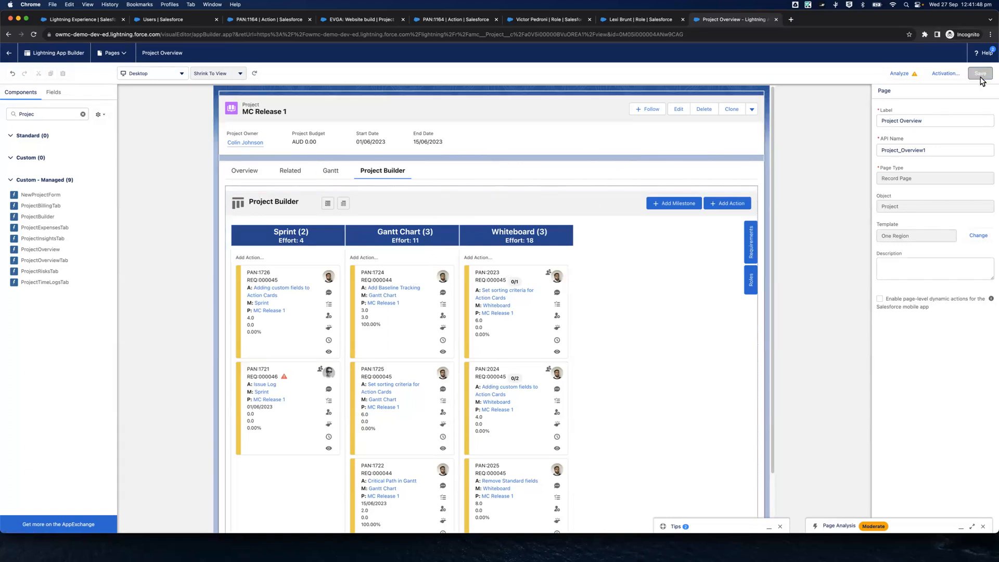
Review the Project Overview page's activation settings for the org default, app default, and app, record type and profile levels
left_click(954, 77)
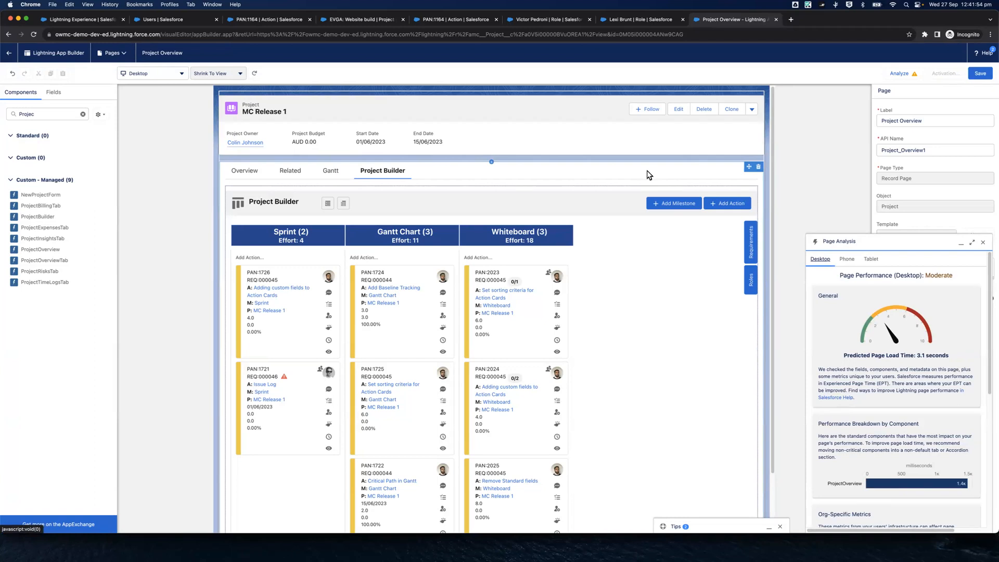
left_click(981, 245)
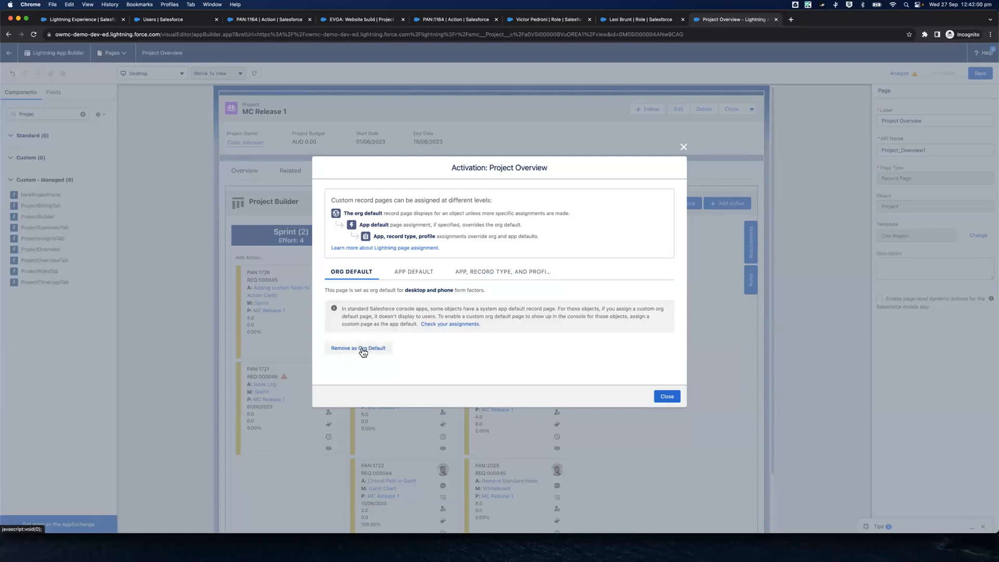
left_click(666, 396)
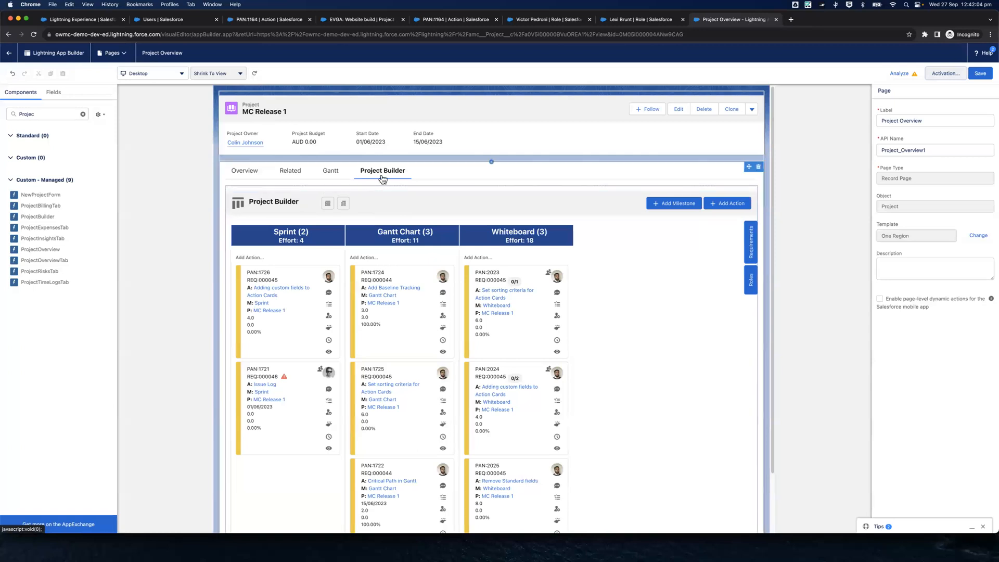
left_click(956, 74)
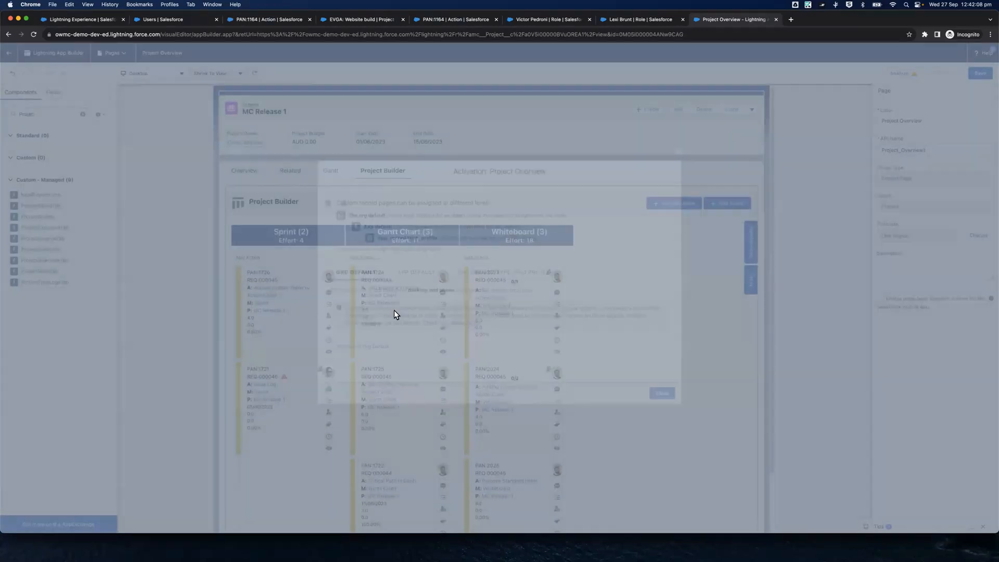
left_click(420, 277)
left_click(453, 276)
left_click(334, 275)
left_click(399, 281)
left_click(364, 280)
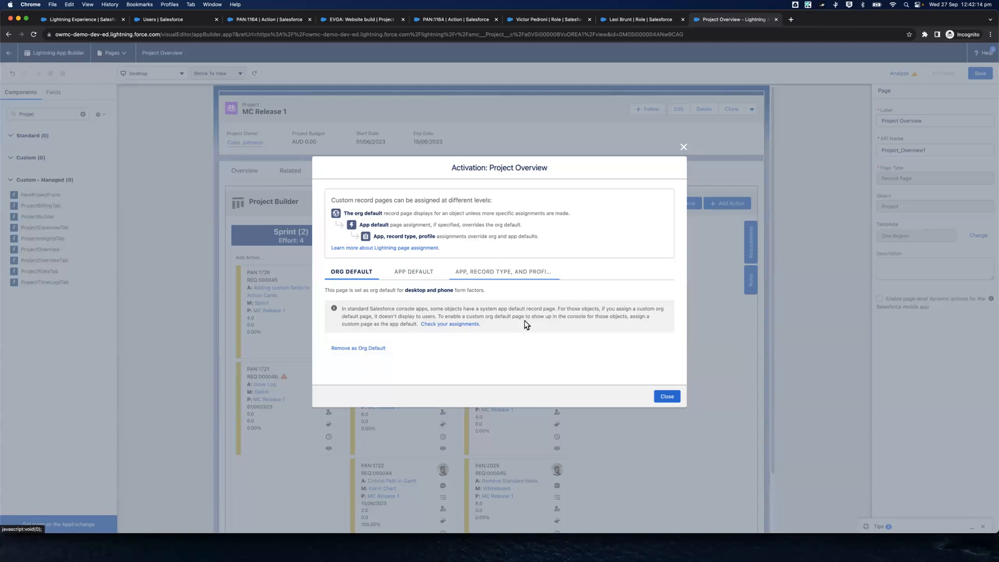
left_click(667, 397)
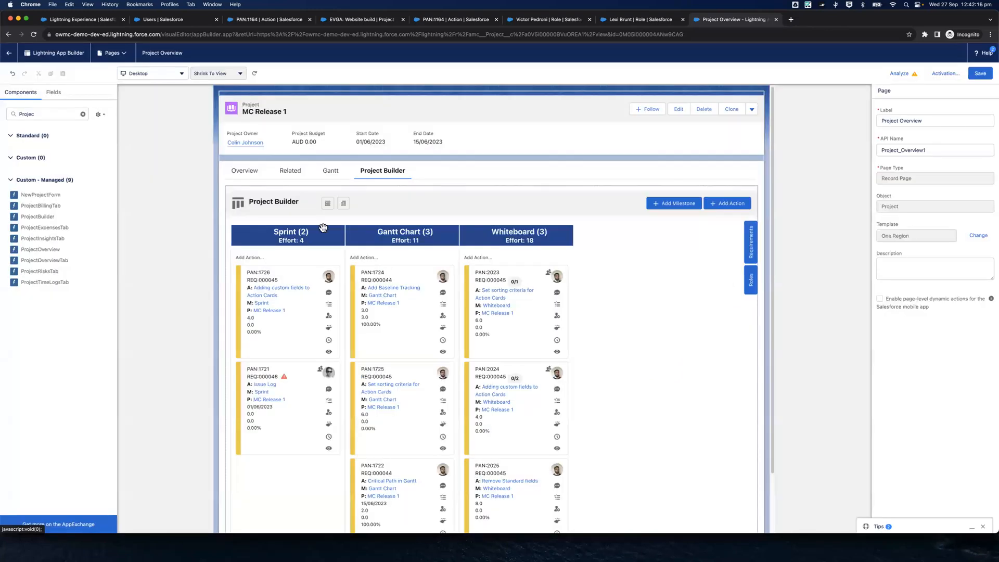
In MC Release 1's Project Builder, set the conversion to Requirements to Milestones and try moving the Gantt Chart requirement REQ:000044 onto the board
left_click(10, 53)
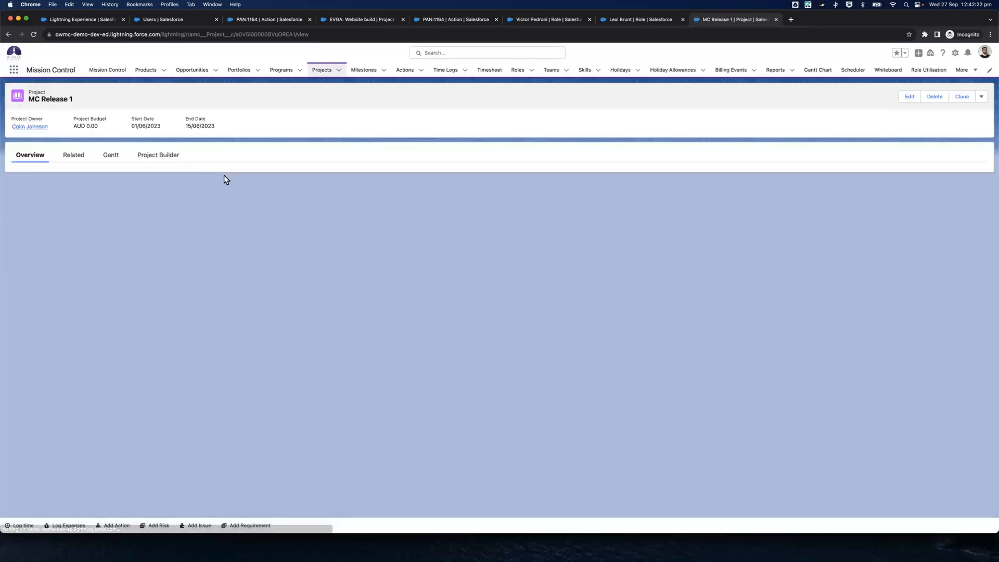
left_click(155, 159)
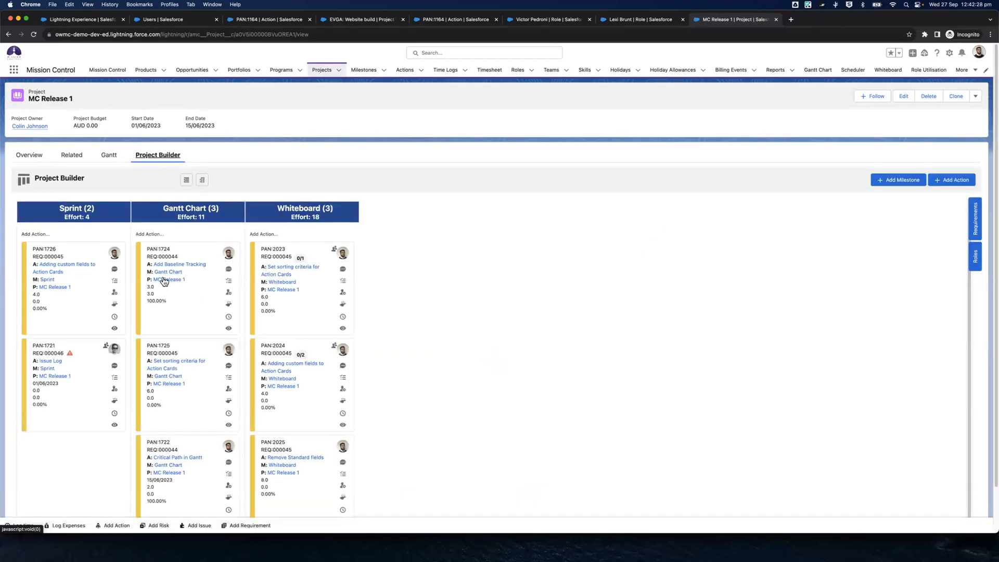
left_click(975, 218)
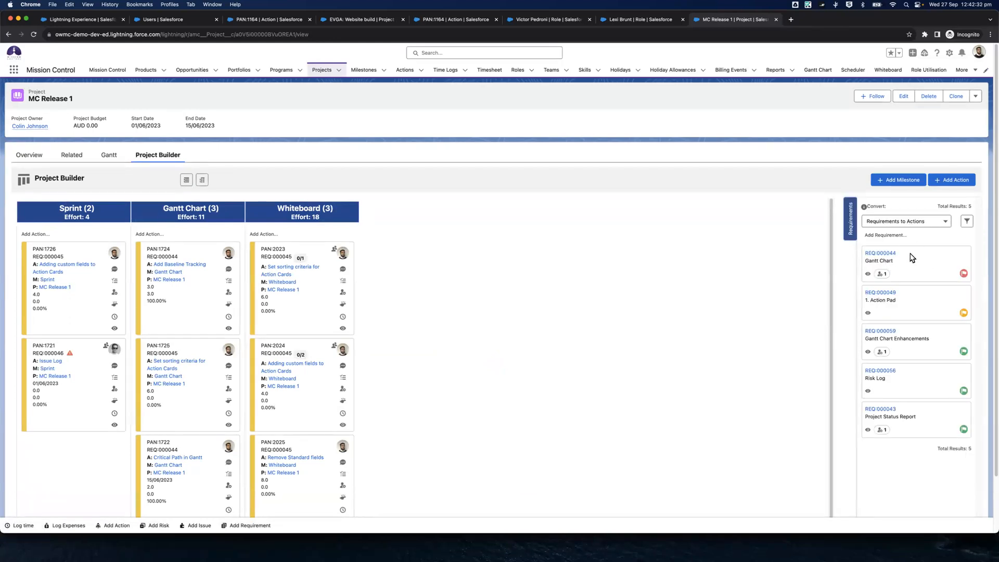
left_click(917, 223)
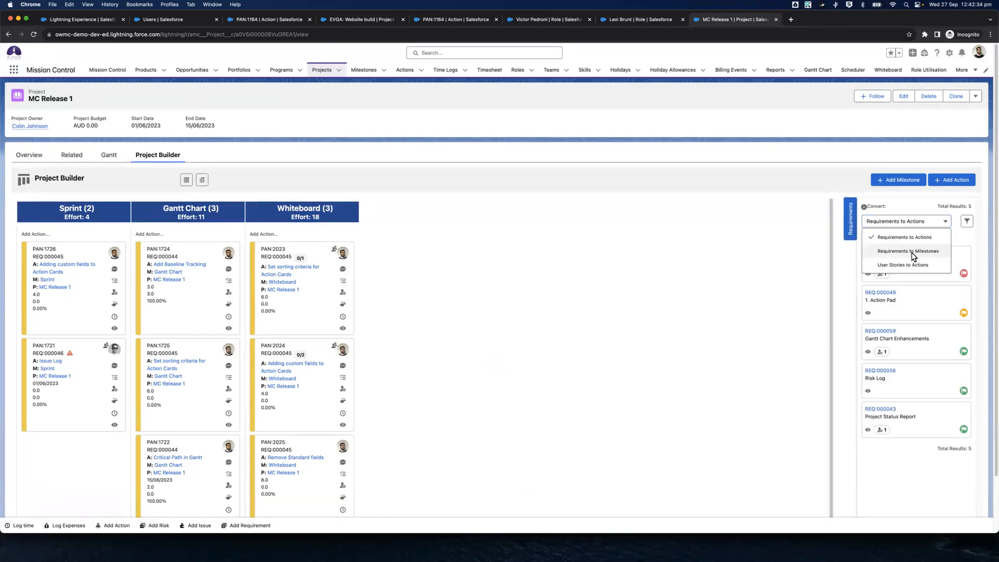
left_click(915, 252)
left_click_drag(891, 263, 469, 249)
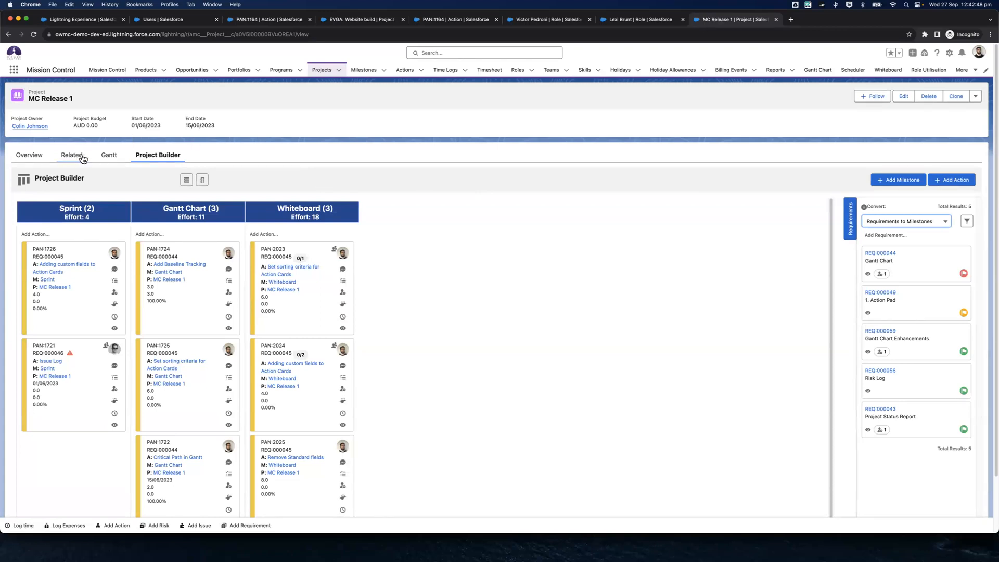
Look through the Gantt, Related and Overview tabs of the MC Release 1 project
left_click(103, 157)
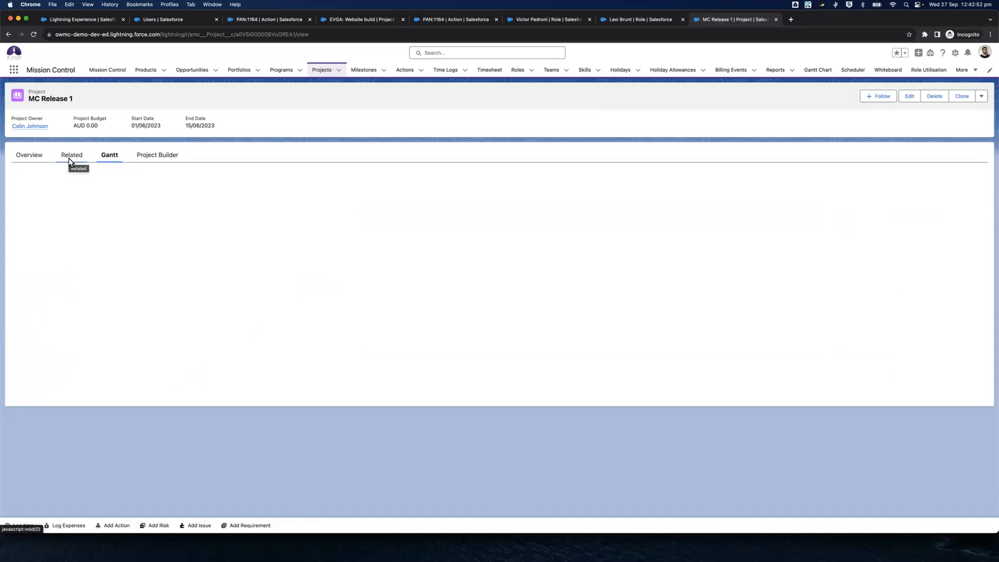
left_click(68, 159)
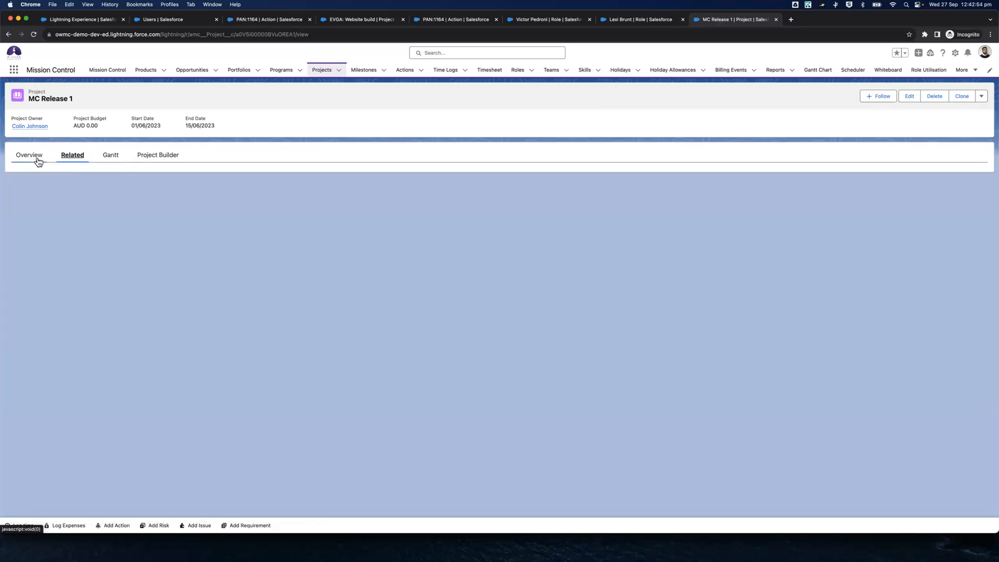
left_click(106, 157)
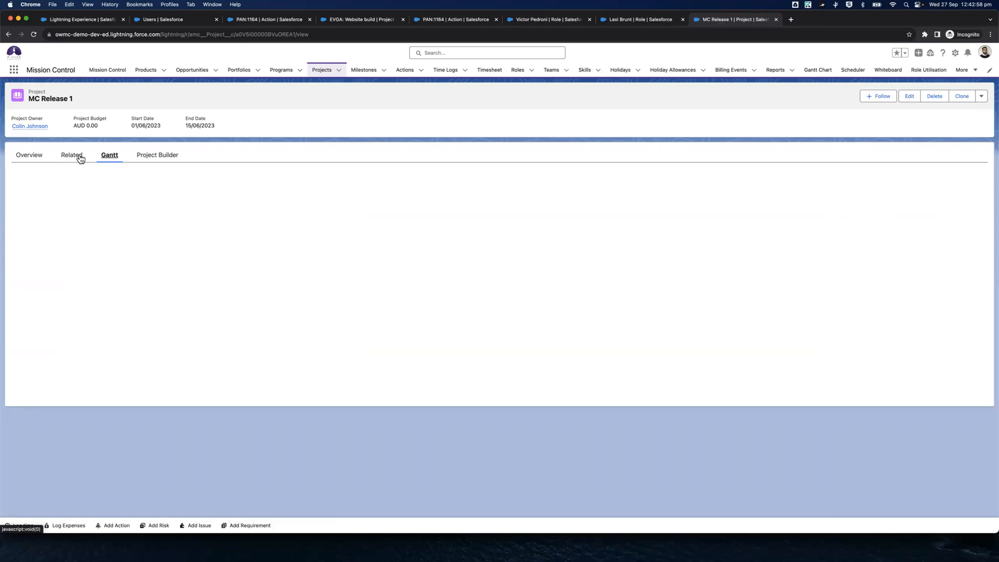
left_click(28, 164)
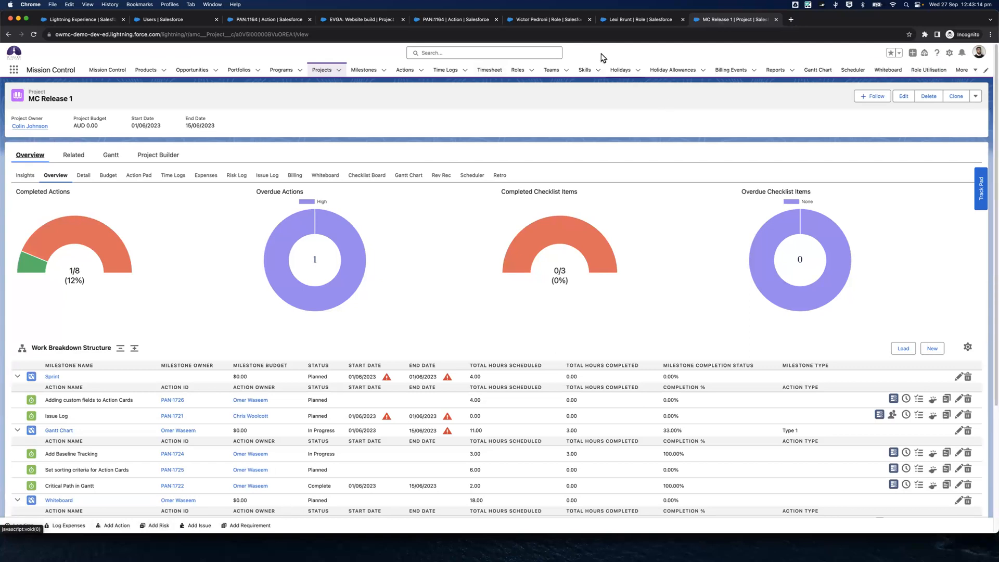
Search Setup for Lightning and open the Lightning App Builder page
left_click(134, 24)
left_click(50, 91)
type("Ui")
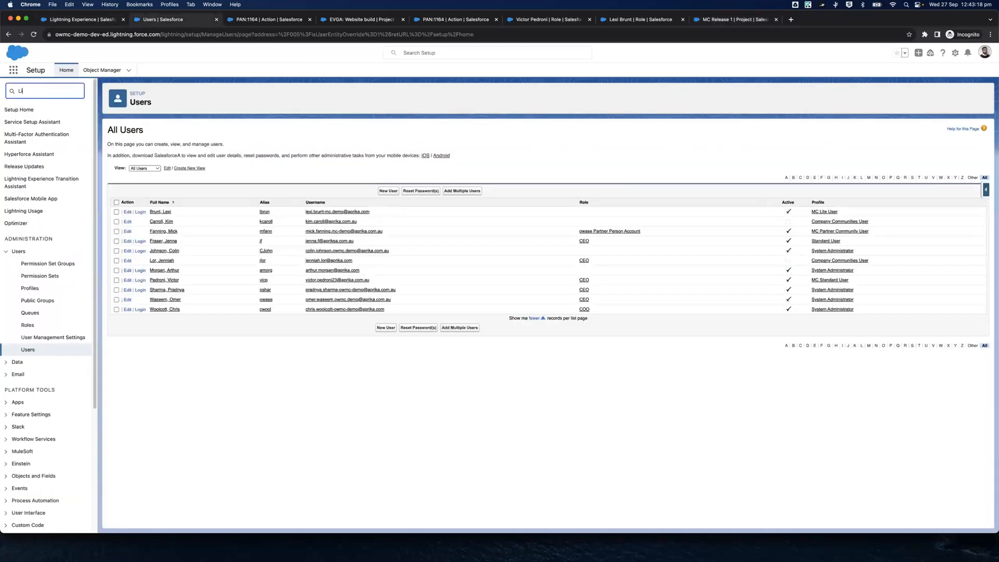
type("ghtning")
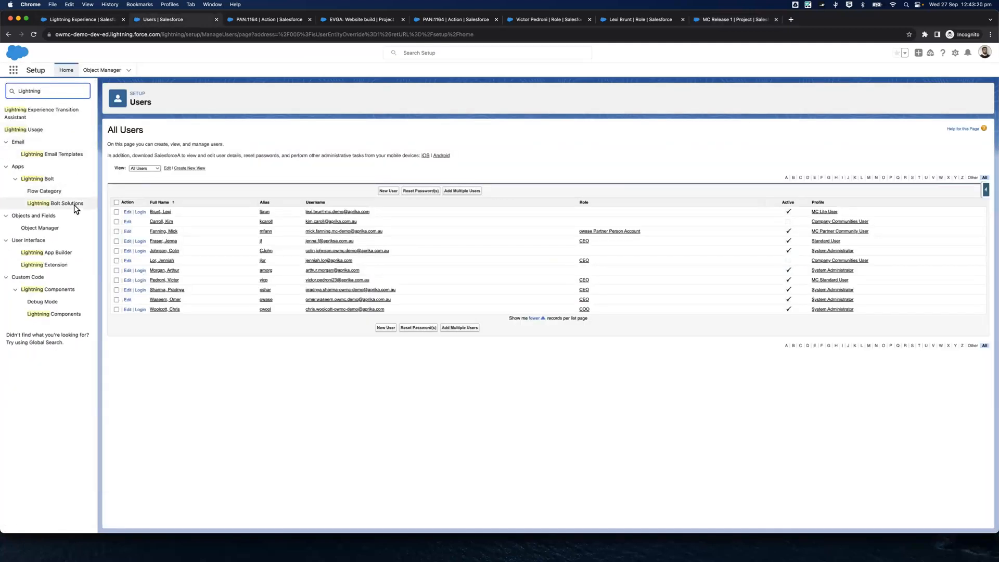
left_click(69, 253)
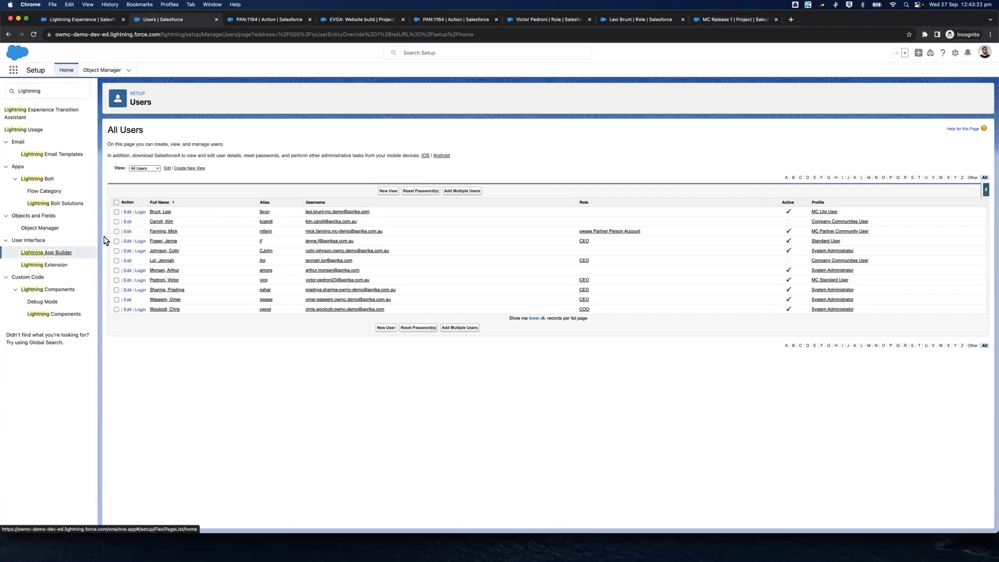
left_click(713, 19)
left_click(950, 52)
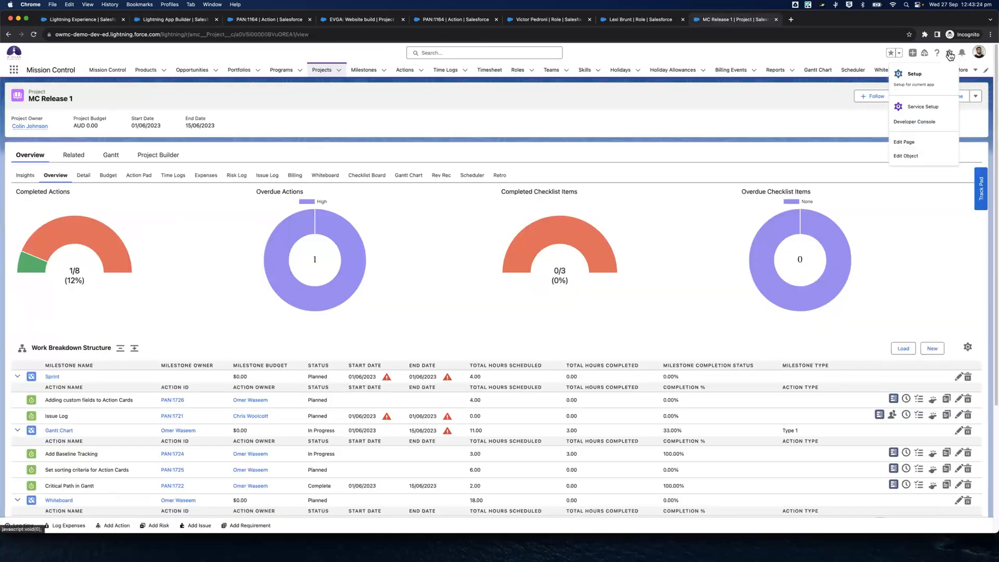
left_click(930, 145)
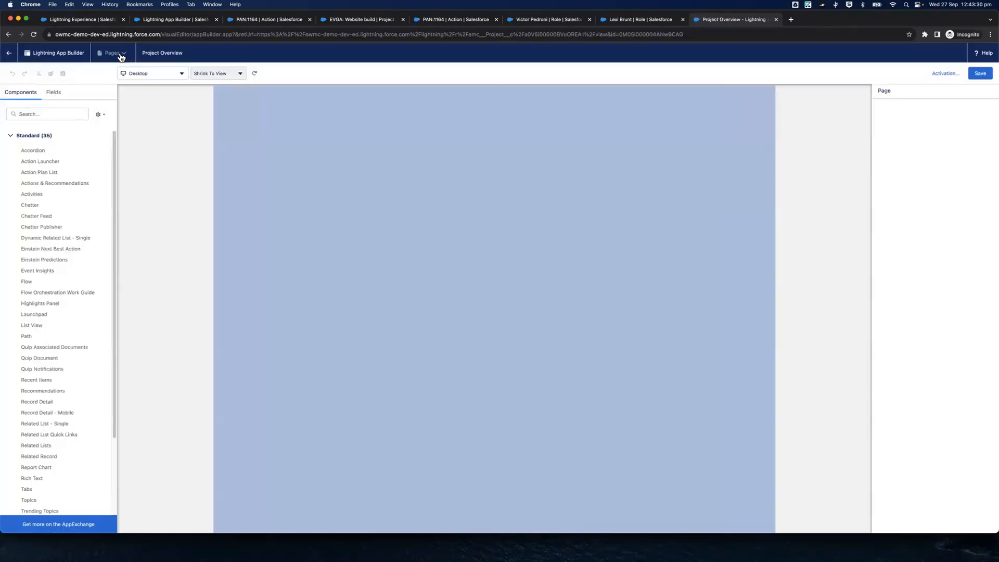
left_click(124, 57)
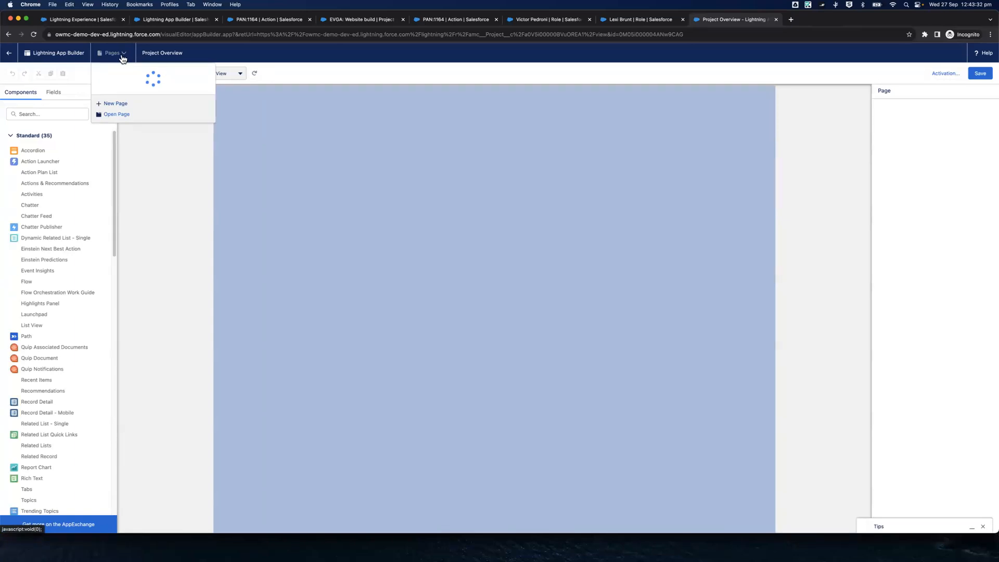
left_click(115, 104)
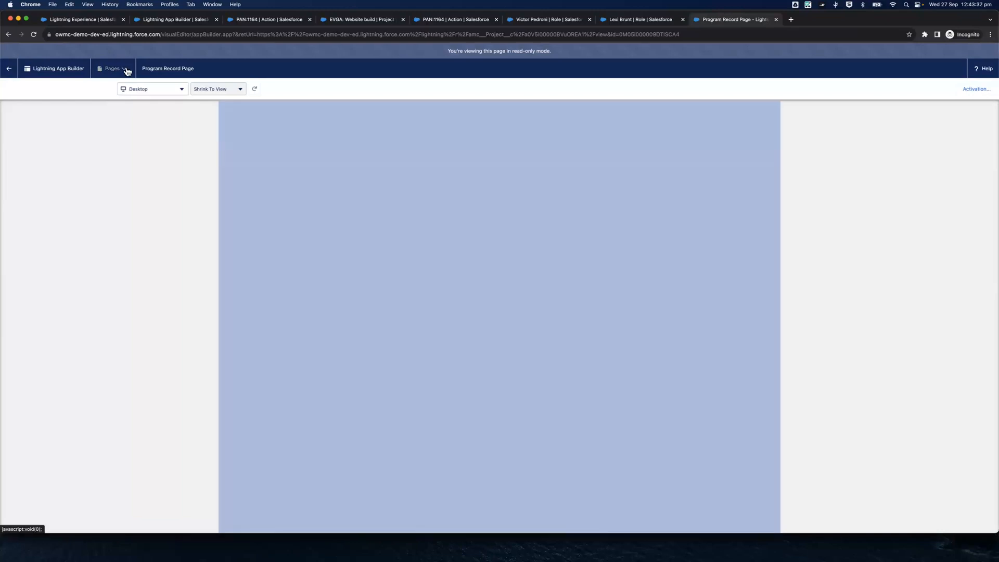
left_click(126, 71)
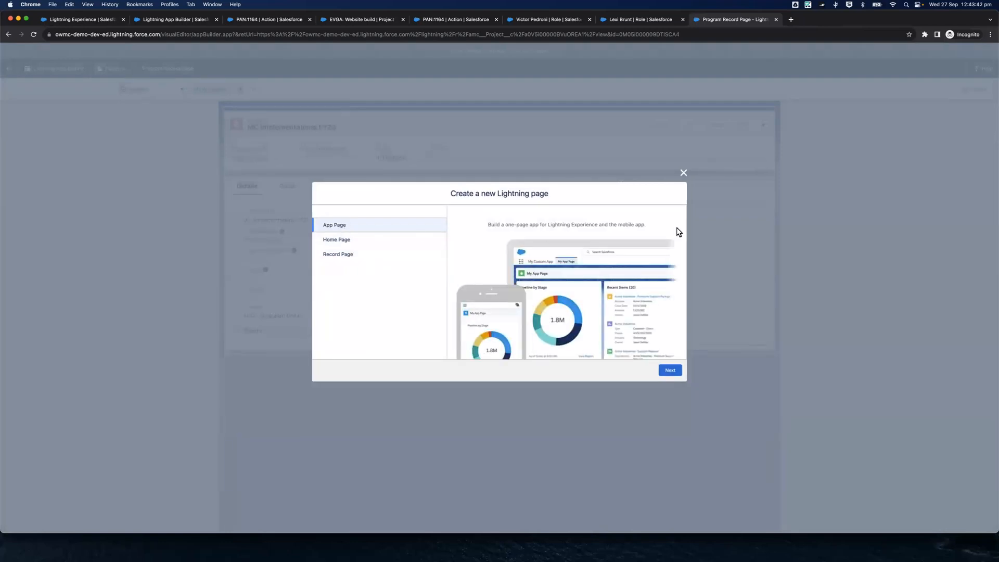
Start a new Lightning app page from Setup's Lightning App Builder, close the leftover Program Record Page tab, and label the page Home
left_click(163, 20)
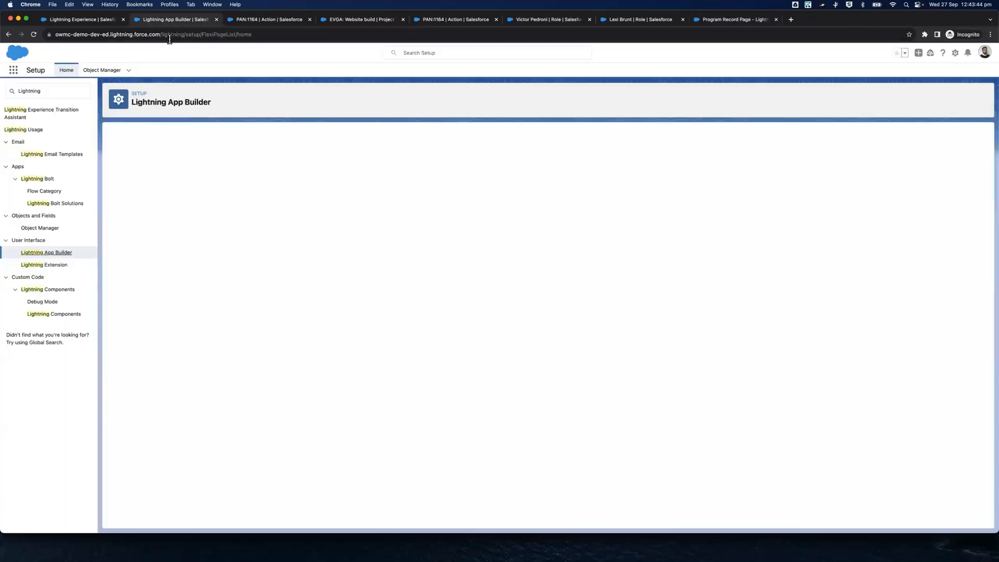
left_click(385, 168)
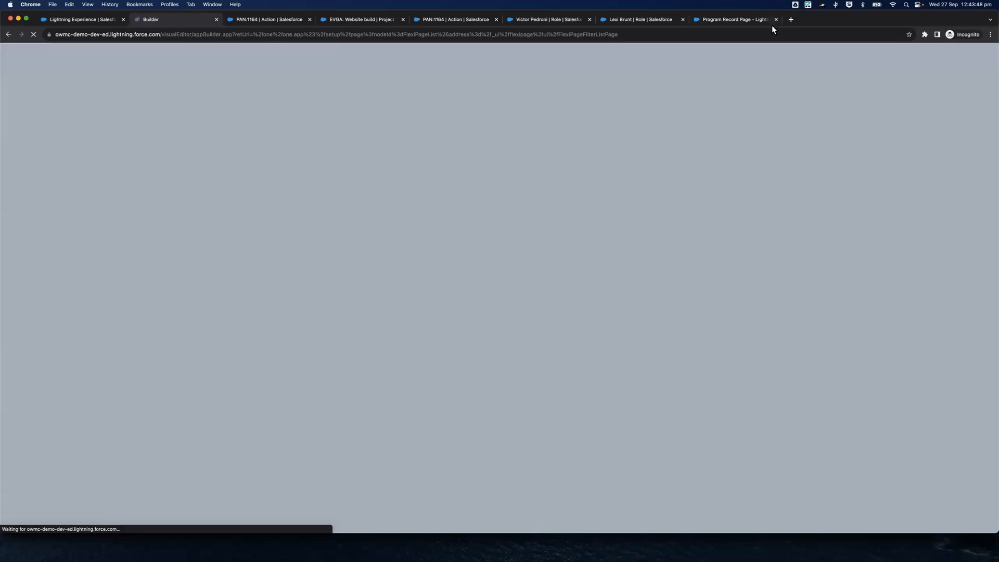
left_click(775, 20)
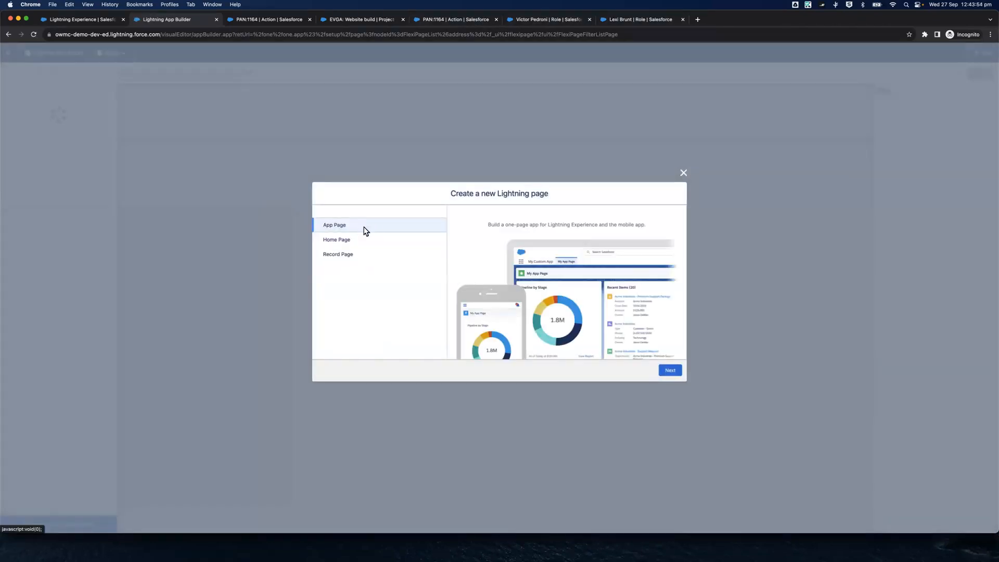
left_click(670, 371)
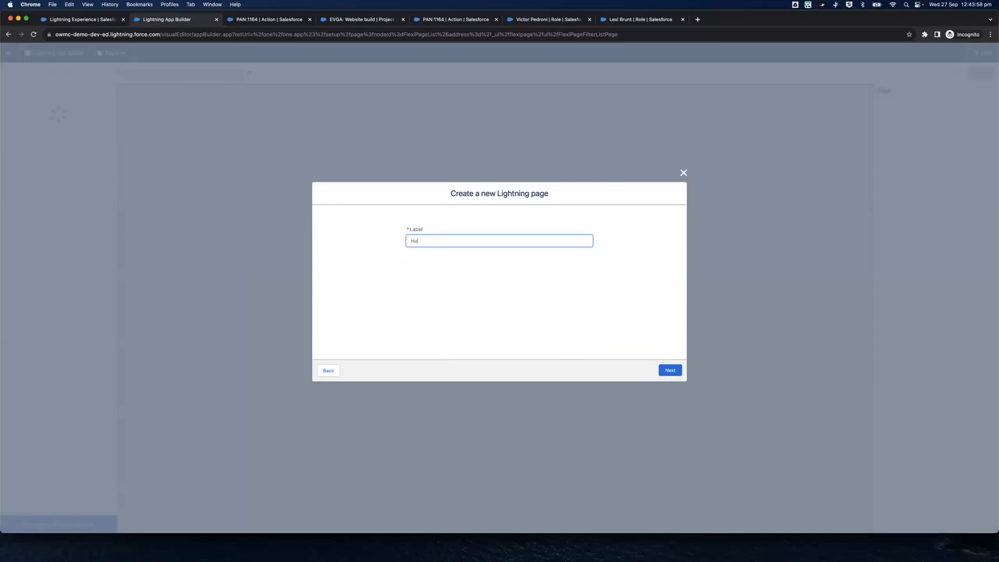
type("Home")
left_click(678, 371)
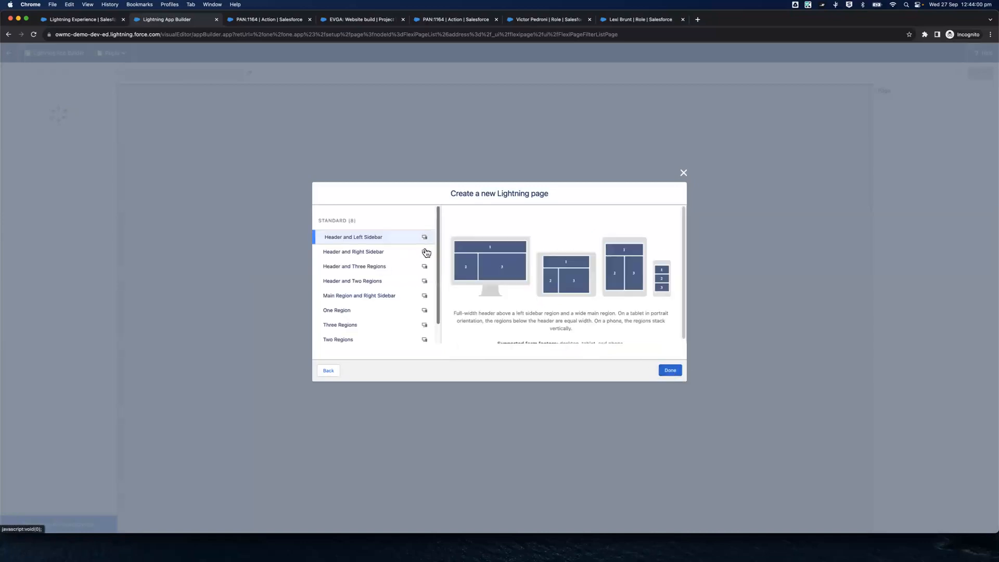
Create the Home page with the Header and Right Sidebar template and dismiss the introductory tip
left_click(396, 253)
left_click(392, 266)
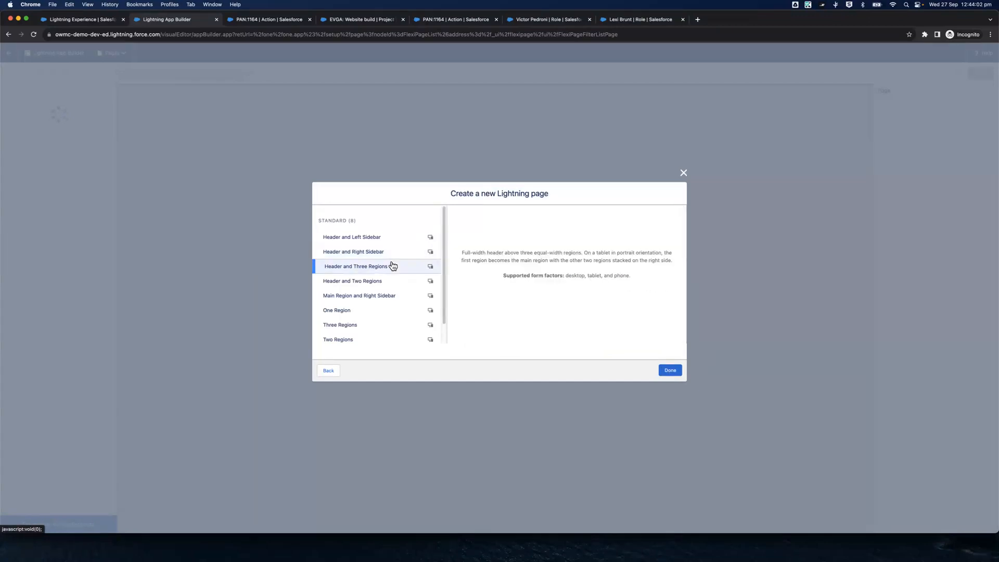
left_click(378, 253)
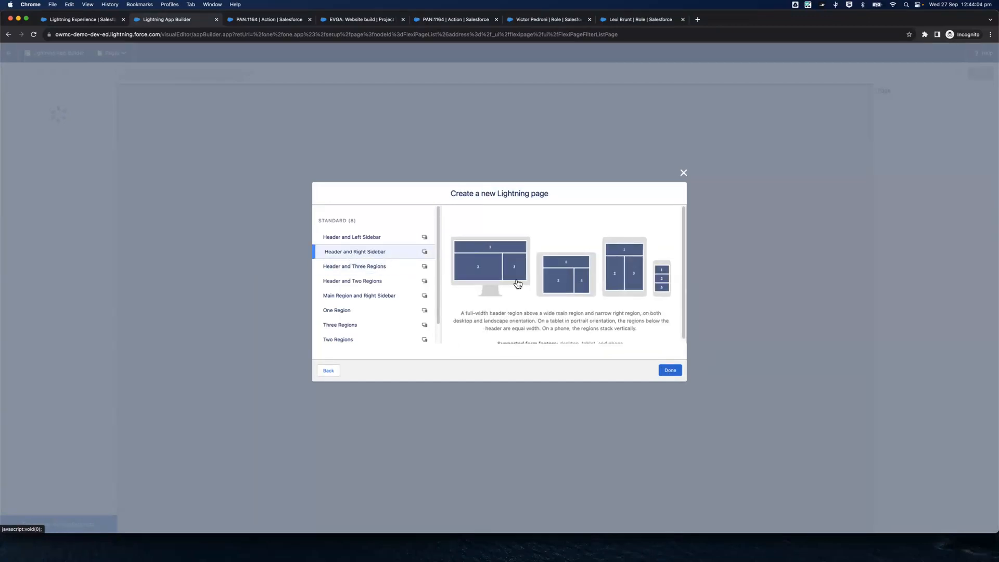
left_click(671, 370)
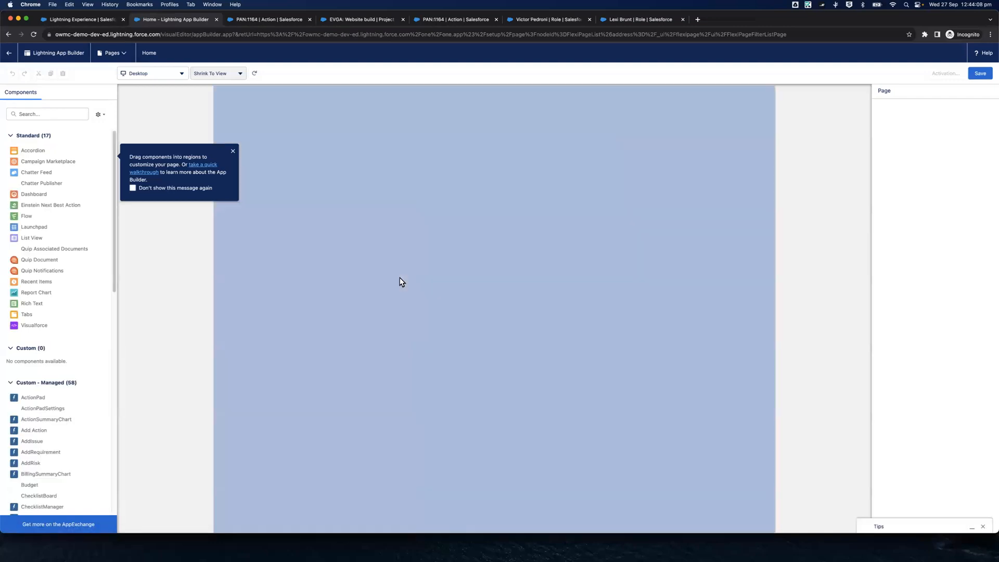
left_click(233, 154)
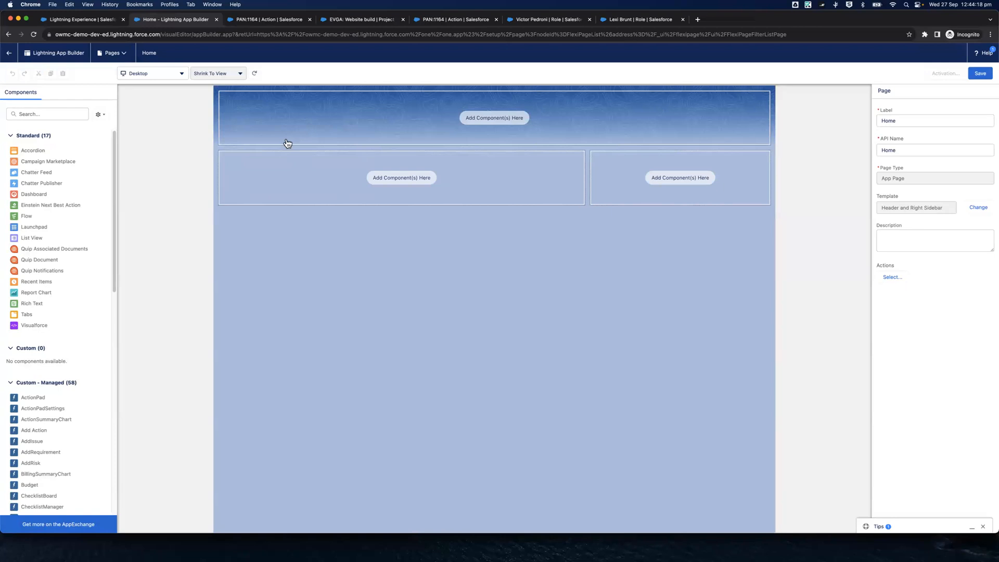
Find the Timesheet component and place it in the Home page's full-width header region
left_click(54, 118)
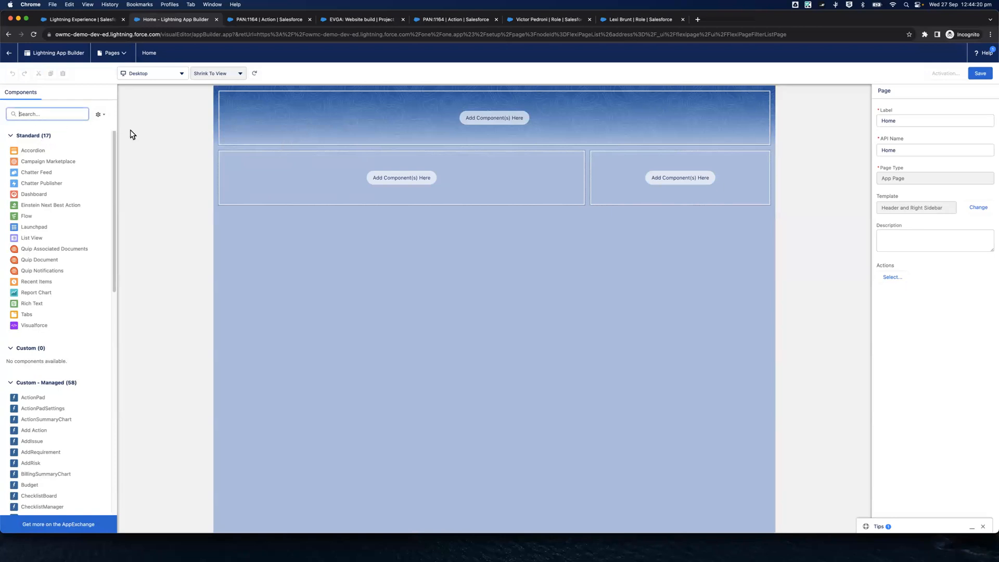
type("Timeshe")
left_click_drag(51, 198, 427, 127)
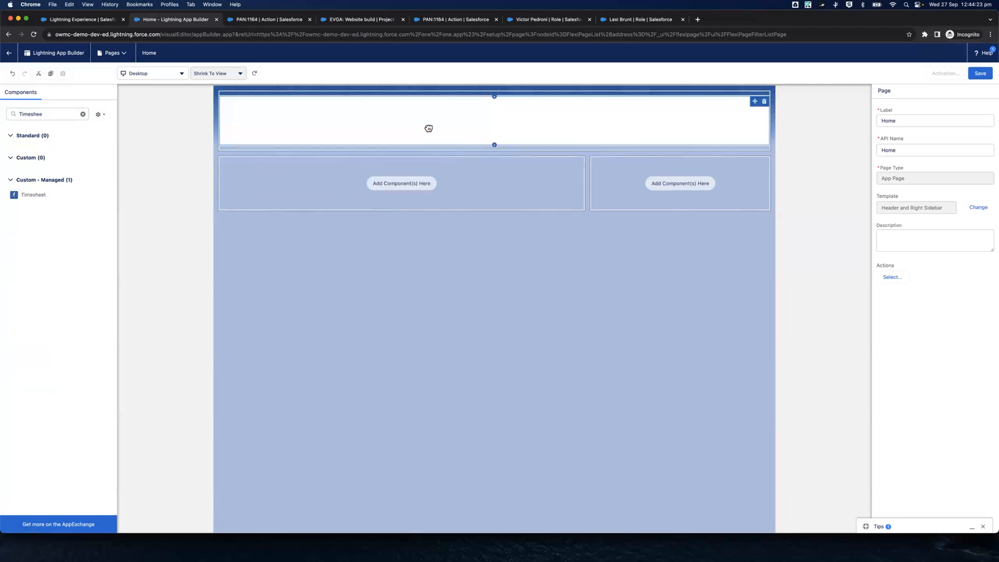
Add a Chatter Feed component to the narrow sidebar region and set its feed type to To Me
double_click(21, 116)
type("Chatter")
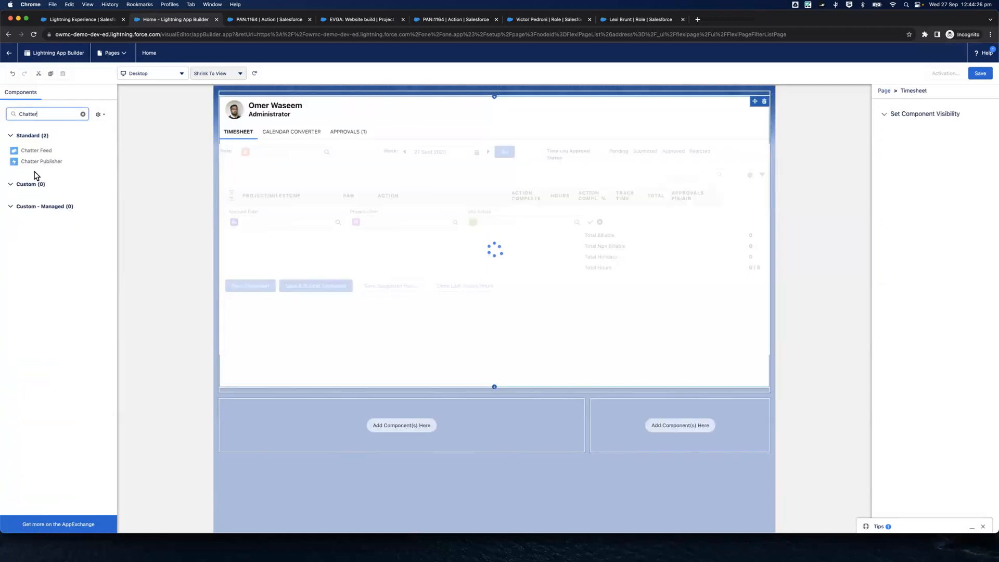
left_click_drag(45, 151, 85, 182)
scroll(531, 265, "down", 5)
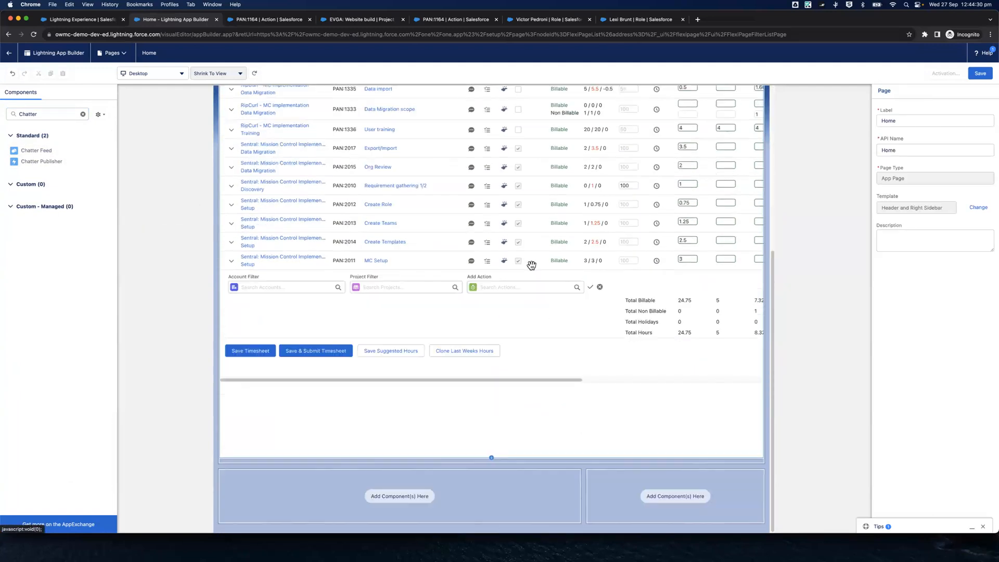
left_click_drag(46, 151, 722, 501)
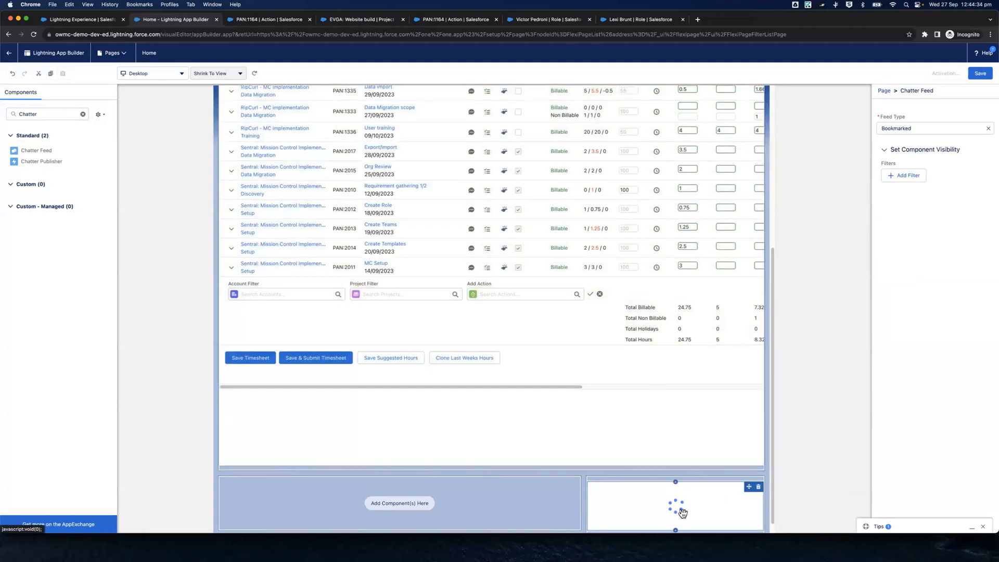
left_click(934, 131)
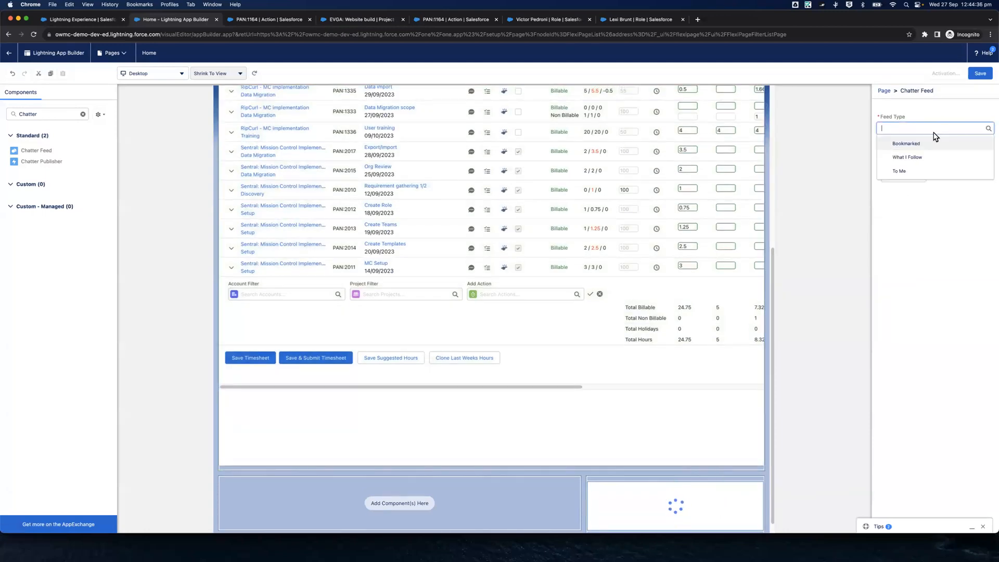
left_click(902, 185)
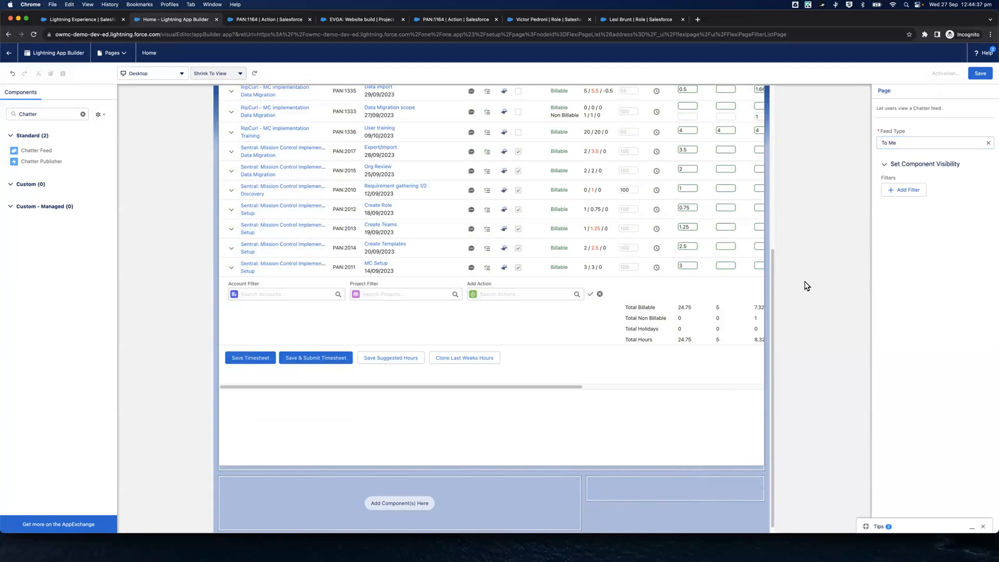
left_click(806, 285)
scroll(806, 286, "down", 3)
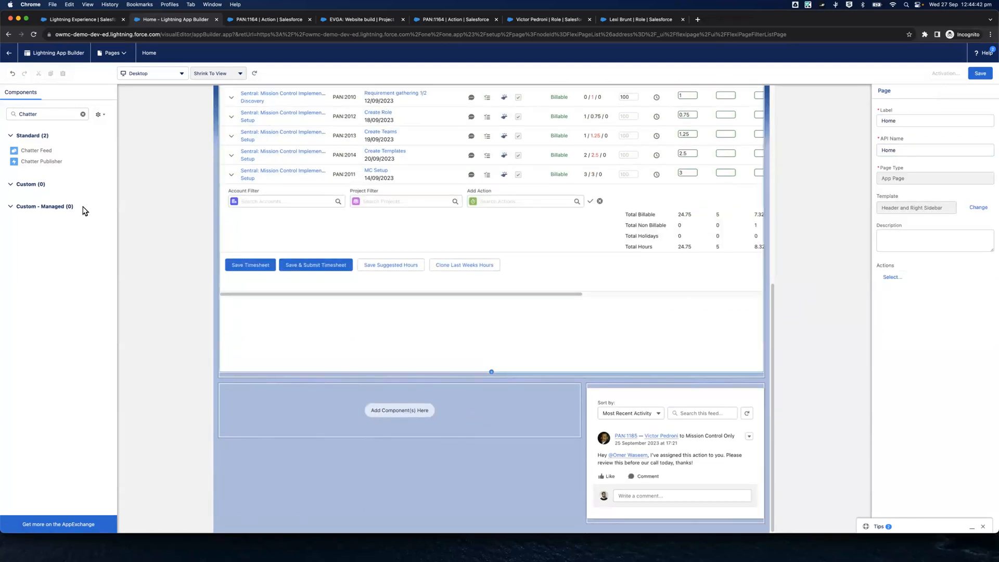
Find the List View component and place it in the wide main region beside the Chatter feed
left_click(48, 116)
left_click(82, 113)
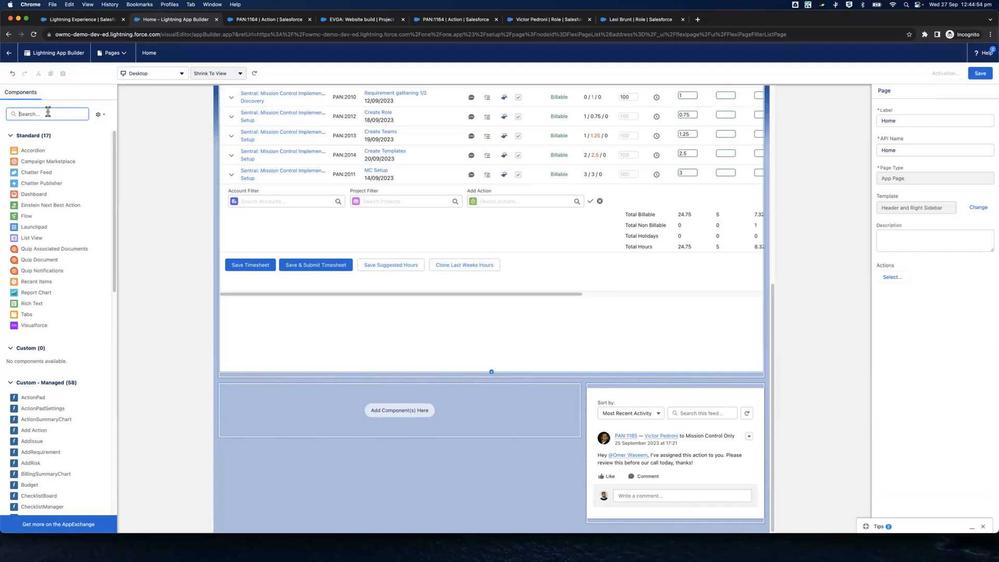
type("Proj")
key("BackSpace")
key("BackSpace")
key("BackSpace")
key("BackSpace")
type("List")
left_click_drag(32, 149, 300, 410)
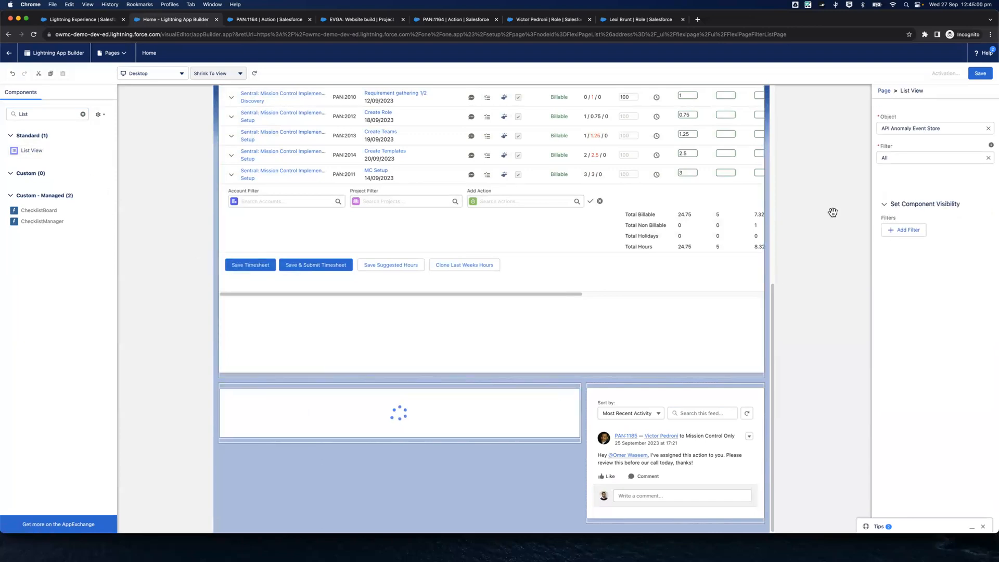
Set the list view's object to Project and its filter to My Projects
left_click(906, 149)
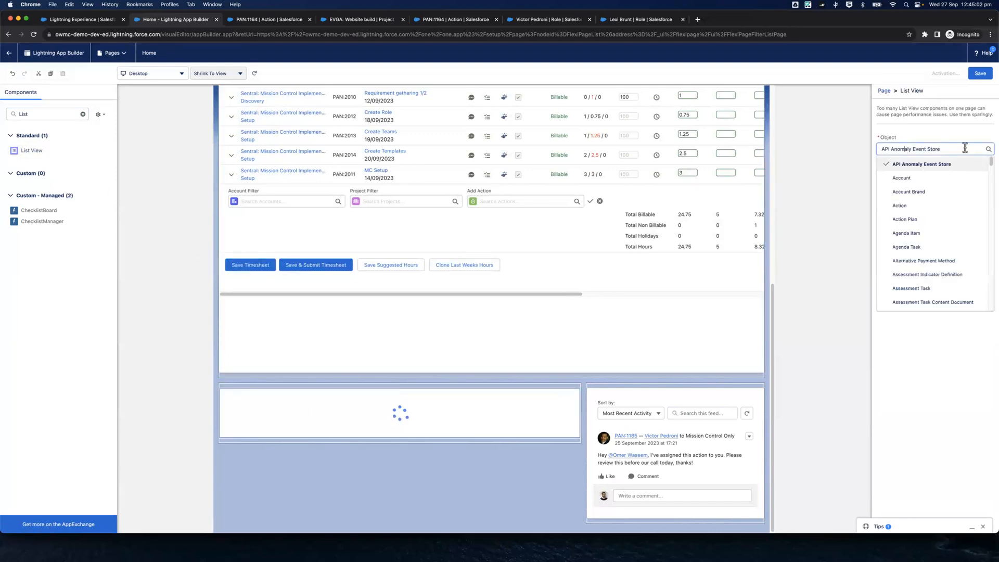
type("Project")
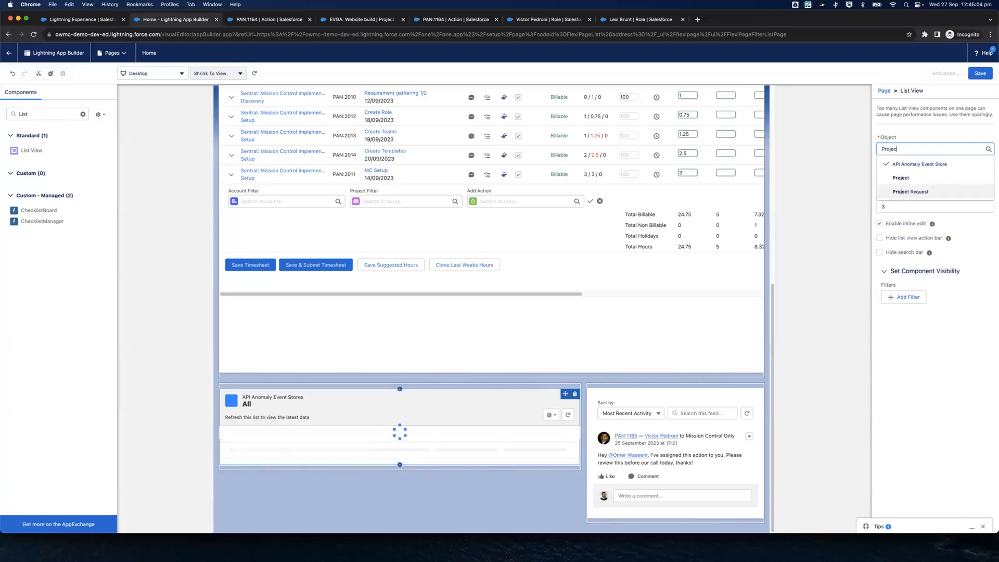
left_click(901, 177)
left_click(902, 179)
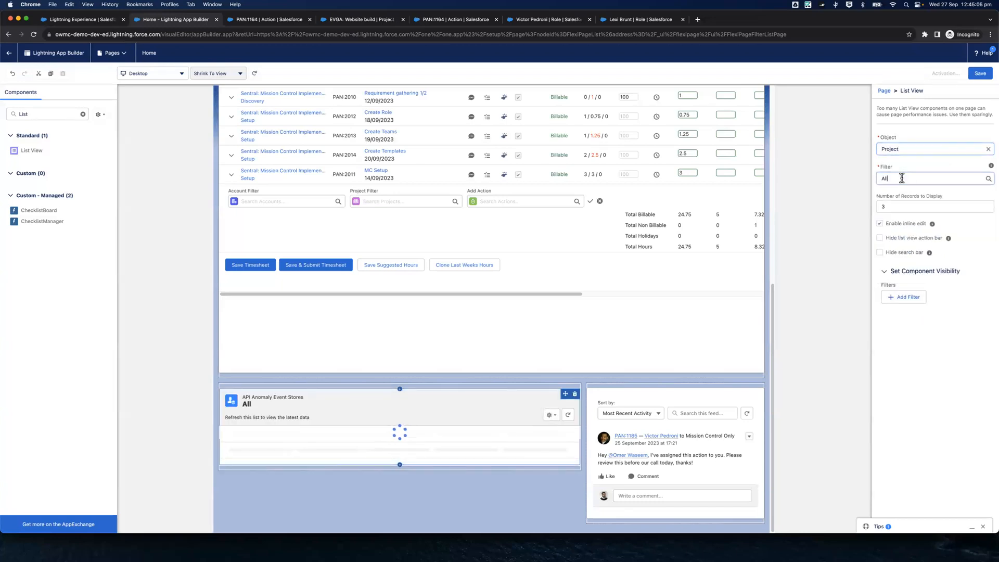
left_click(904, 205)
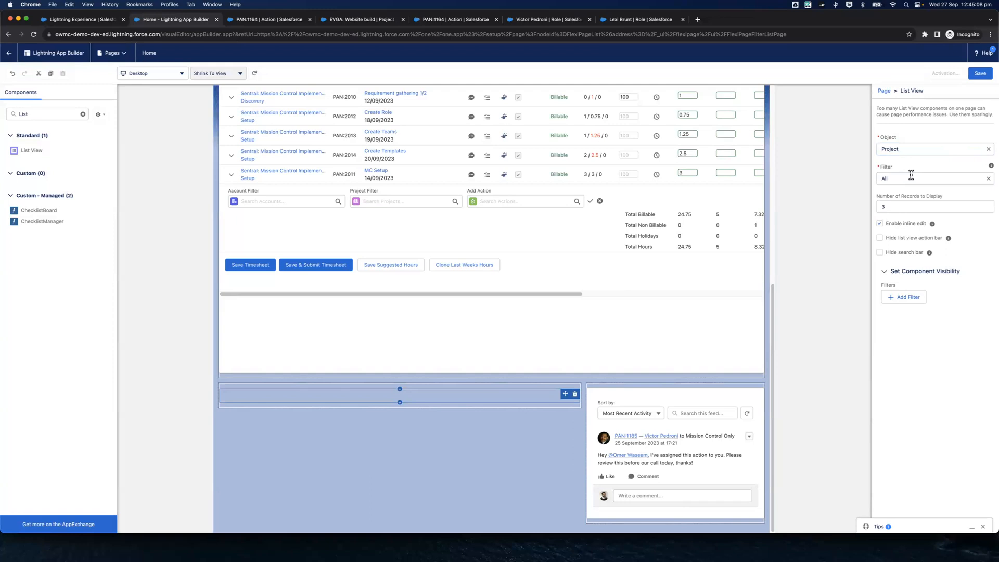
left_click(911, 176)
left_click(906, 208)
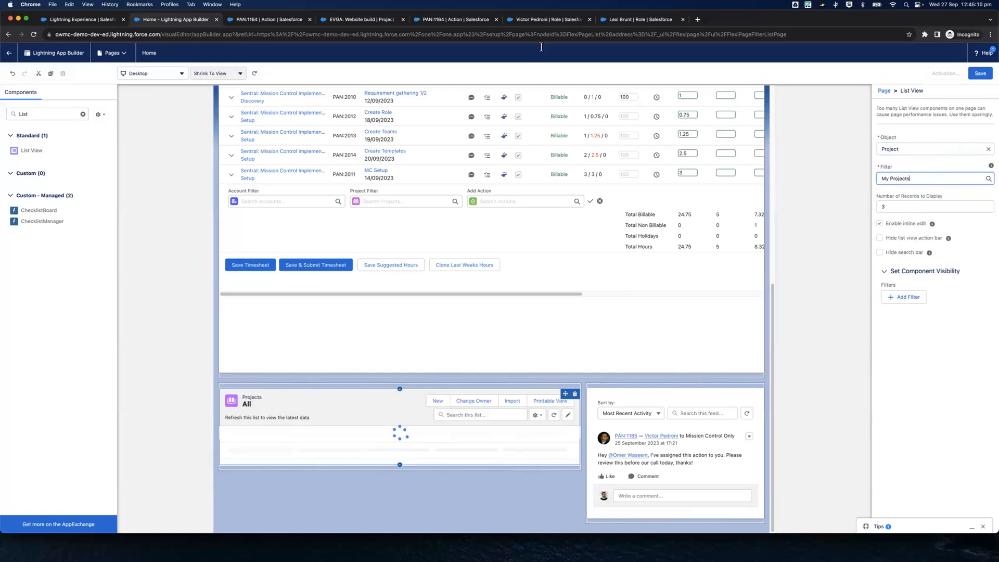
In the Mission Control app, open the Projects list and switch it to the All view
left_click(643, 19)
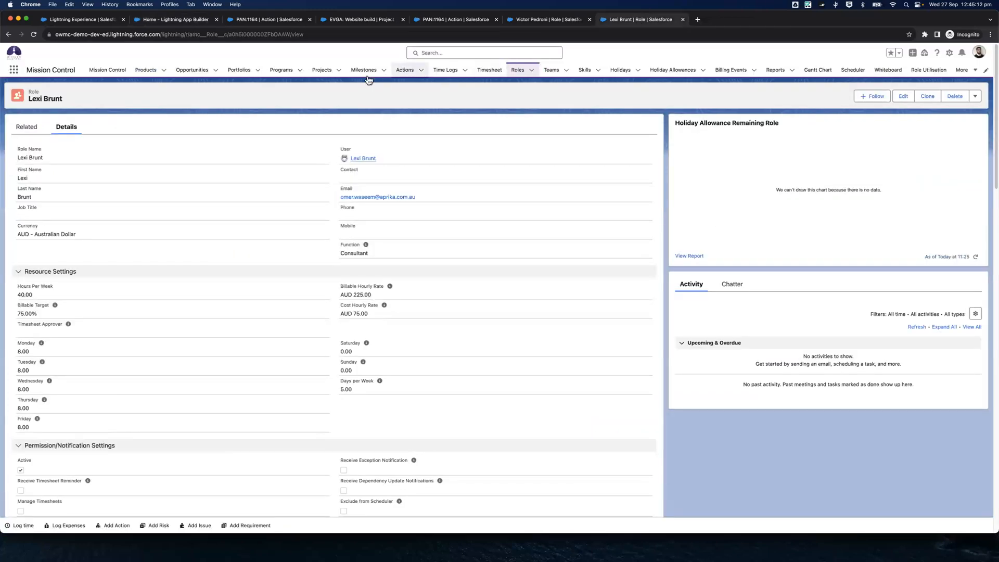
left_click(322, 69)
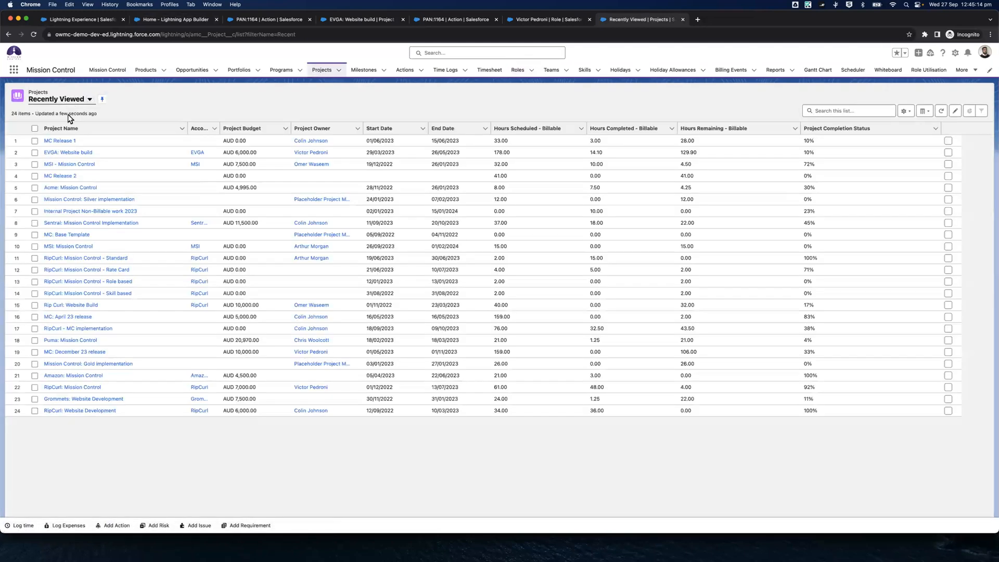
left_click(70, 103)
left_click(65, 129)
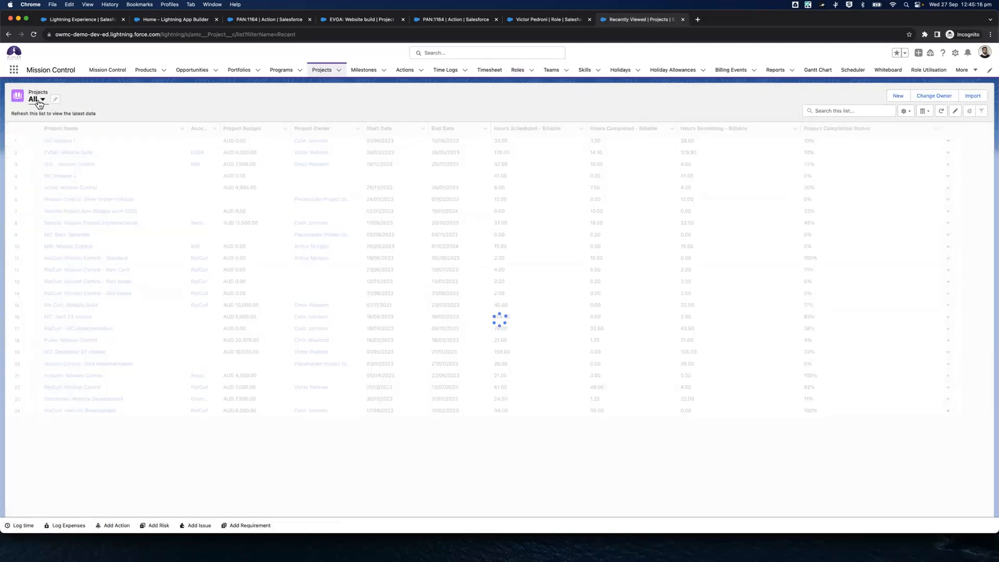
Switch the Projects list to the My Projects view and examine its Project Owner Current User filter
left_click(38, 103)
left_click(71, 172)
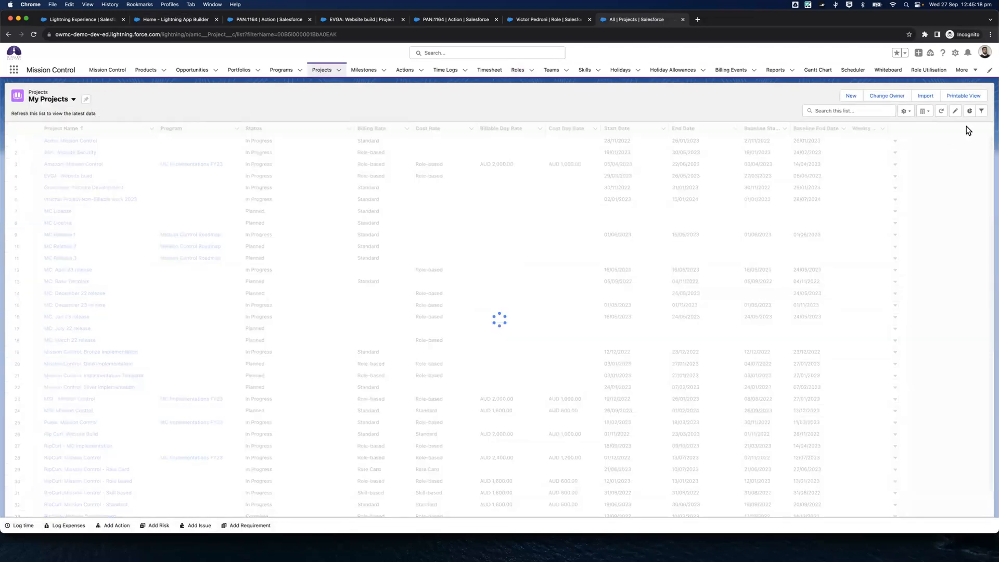
left_click(981, 111)
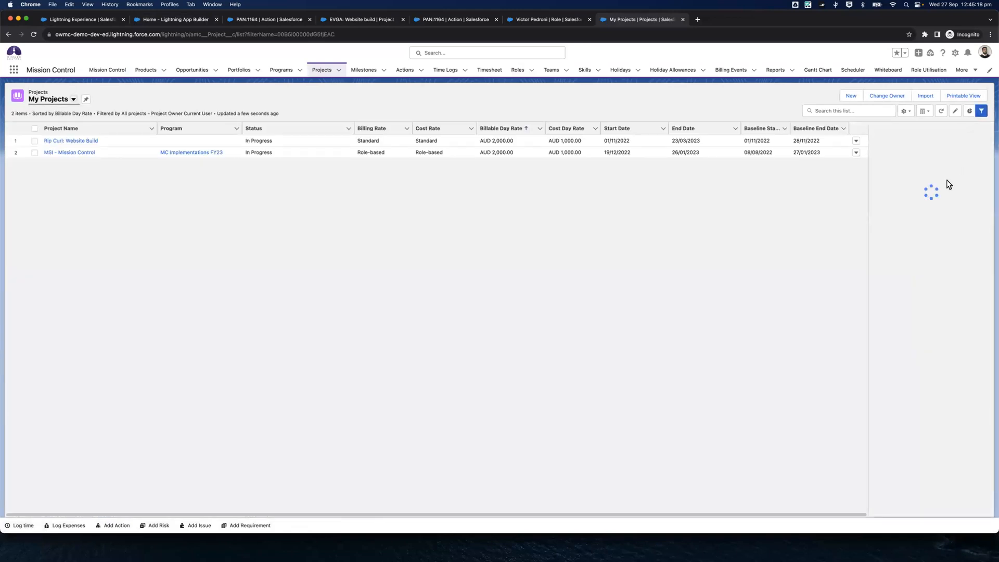
left_click(905, 205)
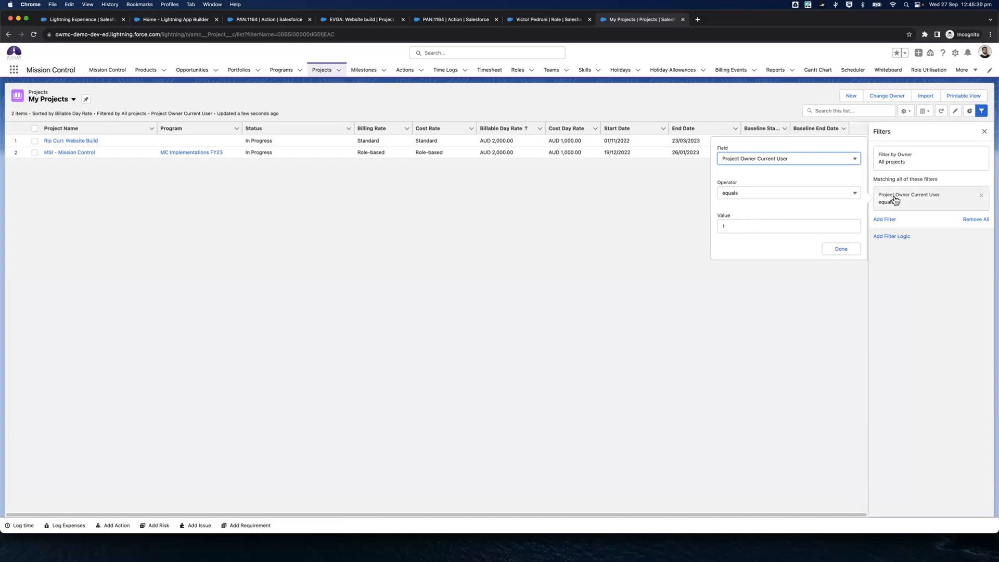
left_click(912, 280)
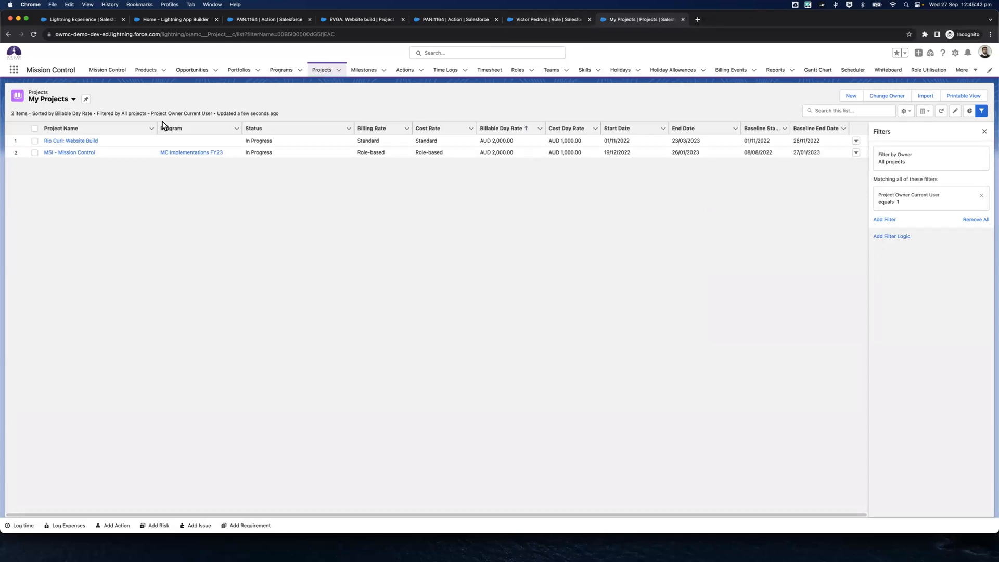
Open the Actions list in its All view and create a list view named My Actions due this week
left_click(406, 70)
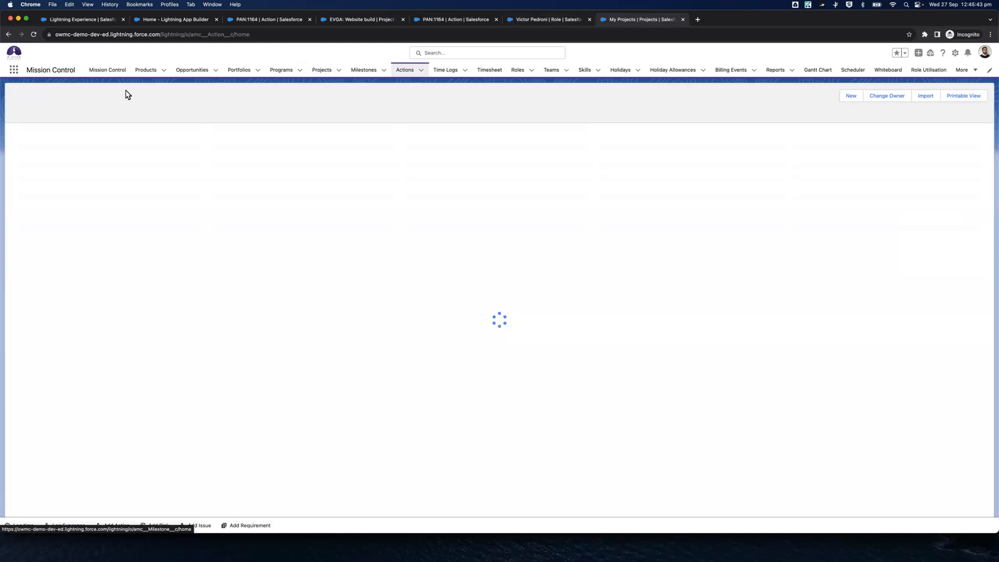
left_click(52, 107)
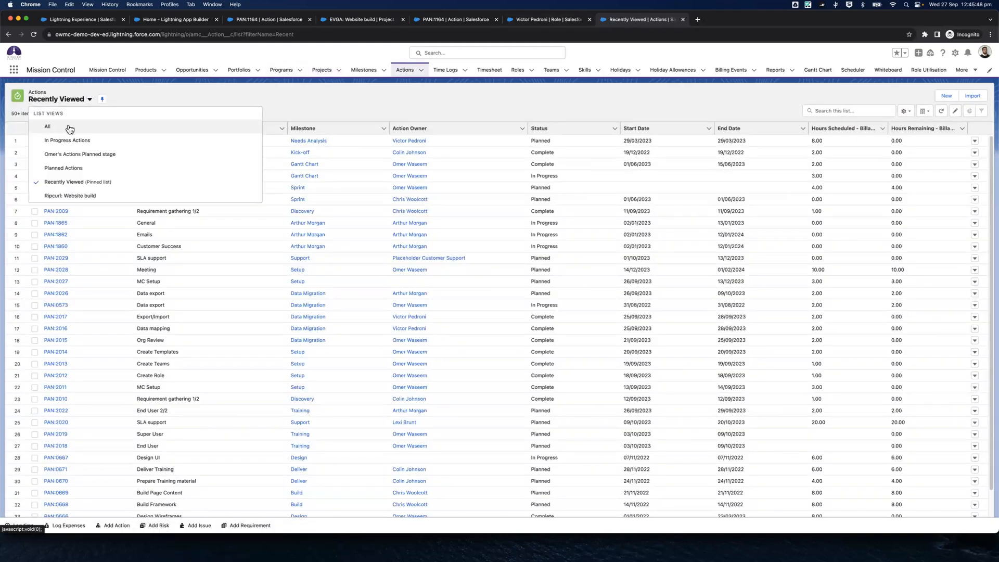
left_click(69, 129)
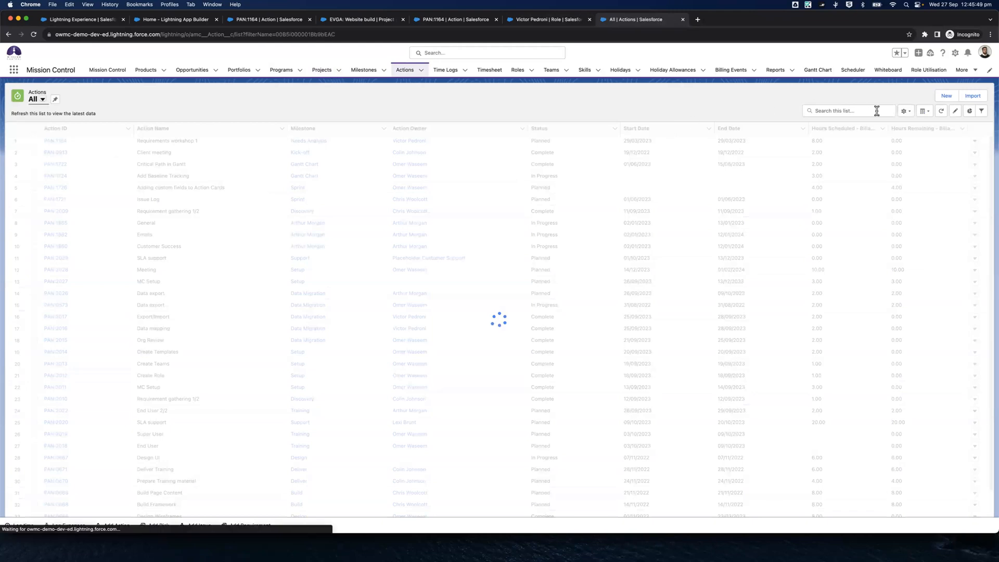
left_click(904, 114)
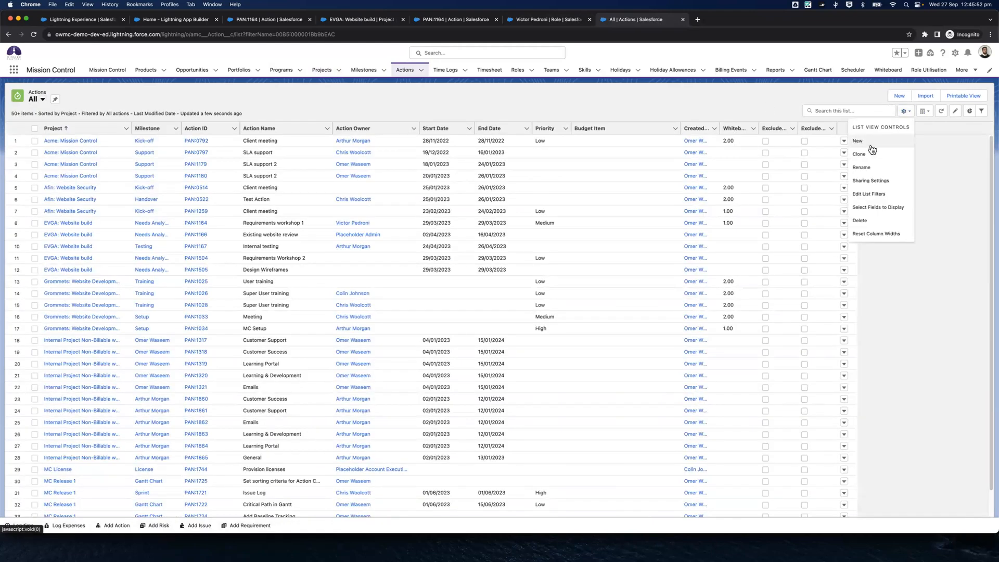
left_click(871, 144)
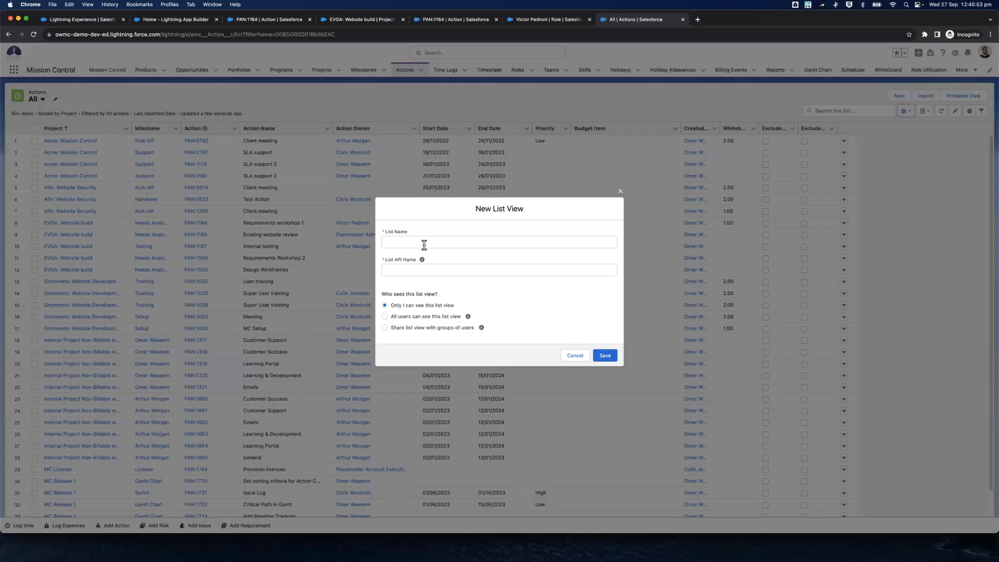
left_click(424, 243)
type("My Actions due this week")
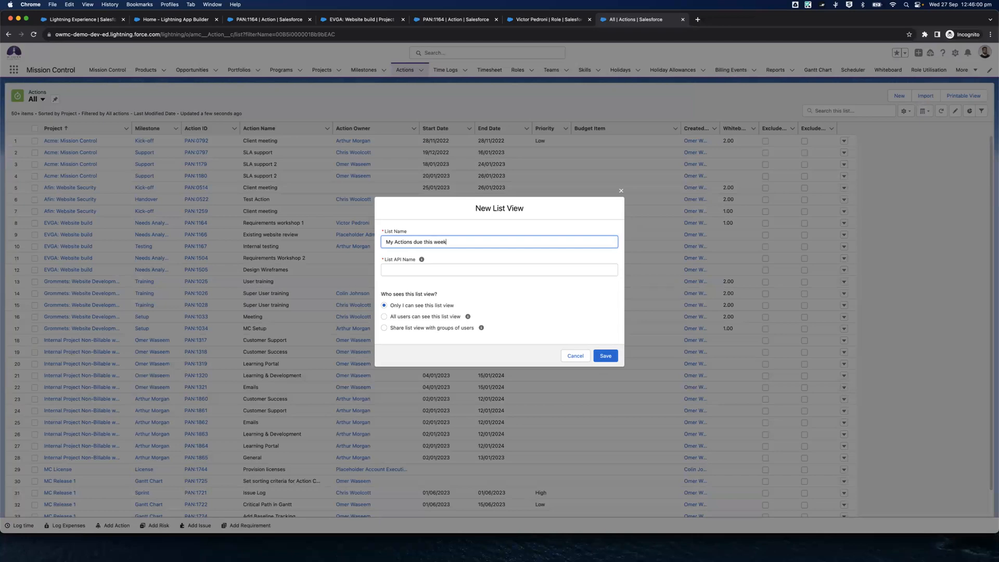
left_click(493, 287)
left_click(605, 357)
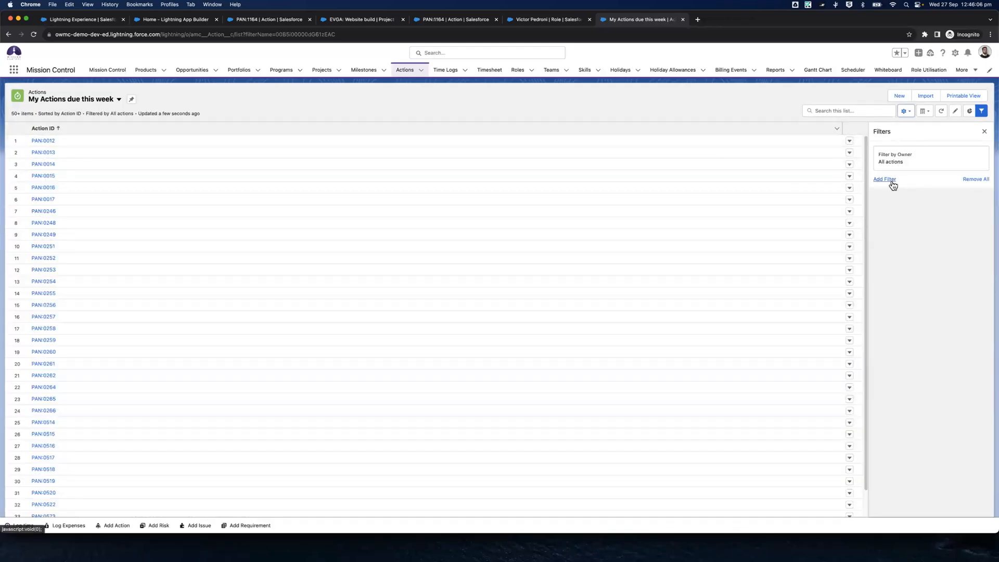
Add a filter to the new list view for End Date equals THIS WEEK
left_click(884, 179)
left_click(741, 198)
left_click(747, 161)
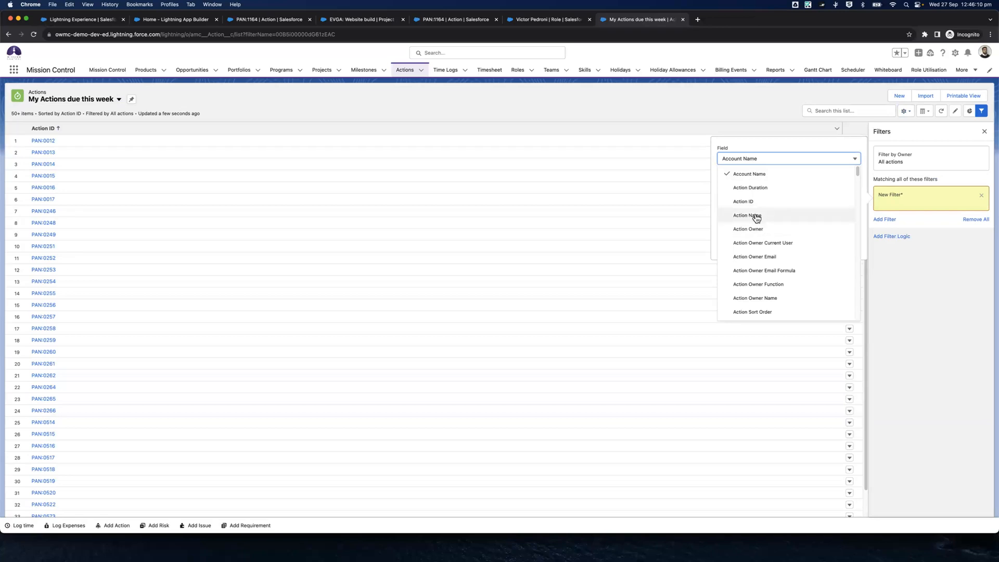
scroll(759, 222, "down", 10)
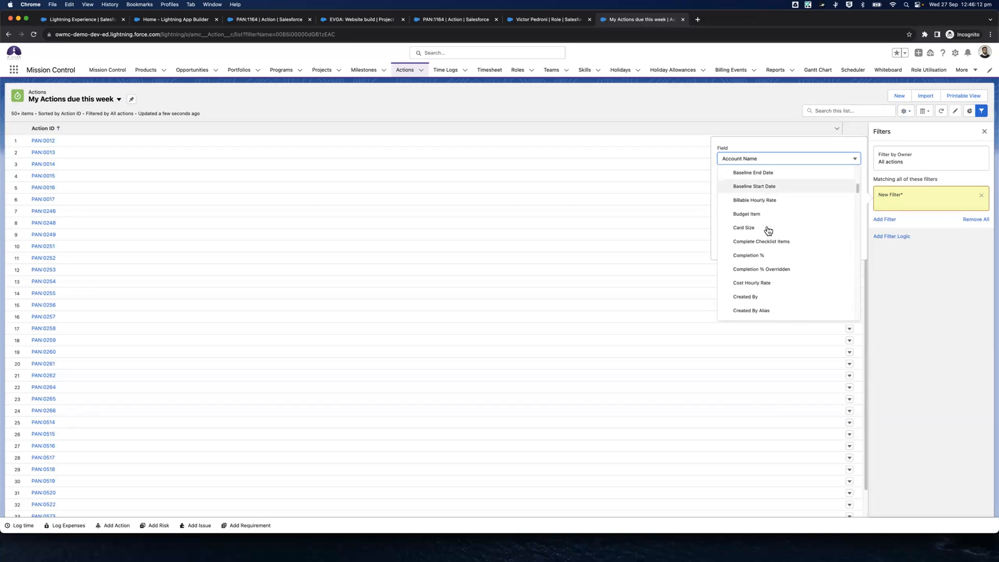
scroll(768, 230, "down", 3)
scroll(768, 231, "down", 5)
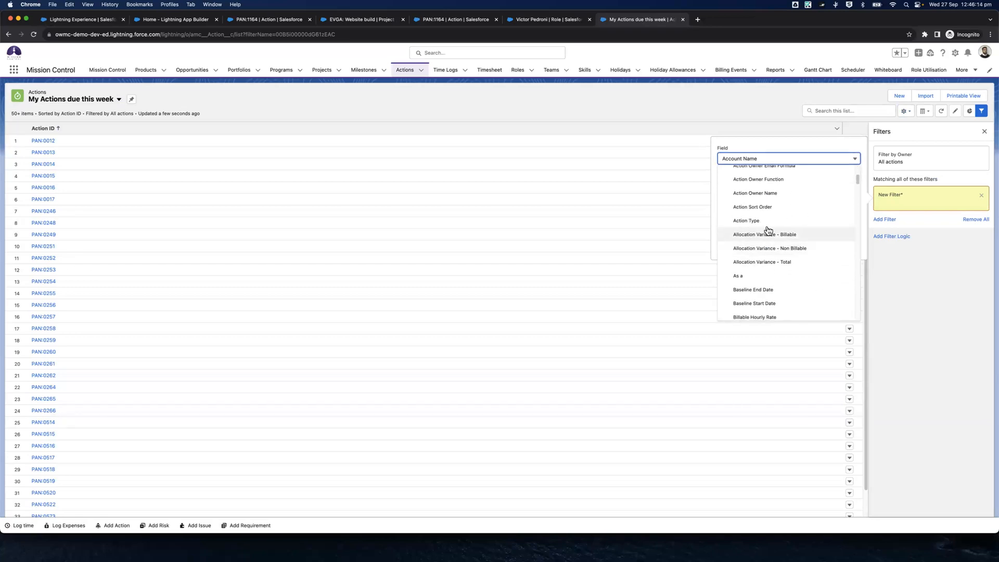
left_click(755, 302)
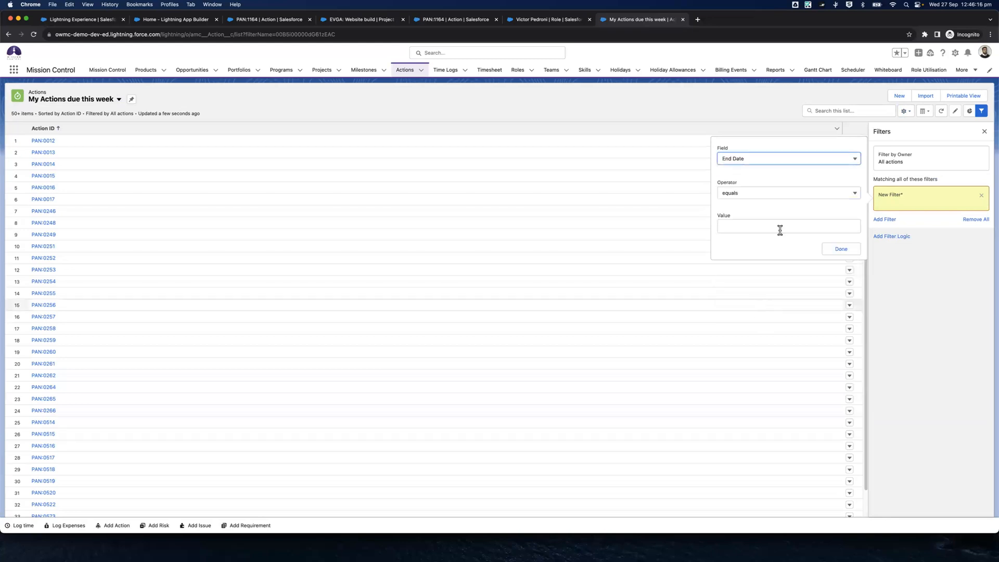
left_click(748, 194)
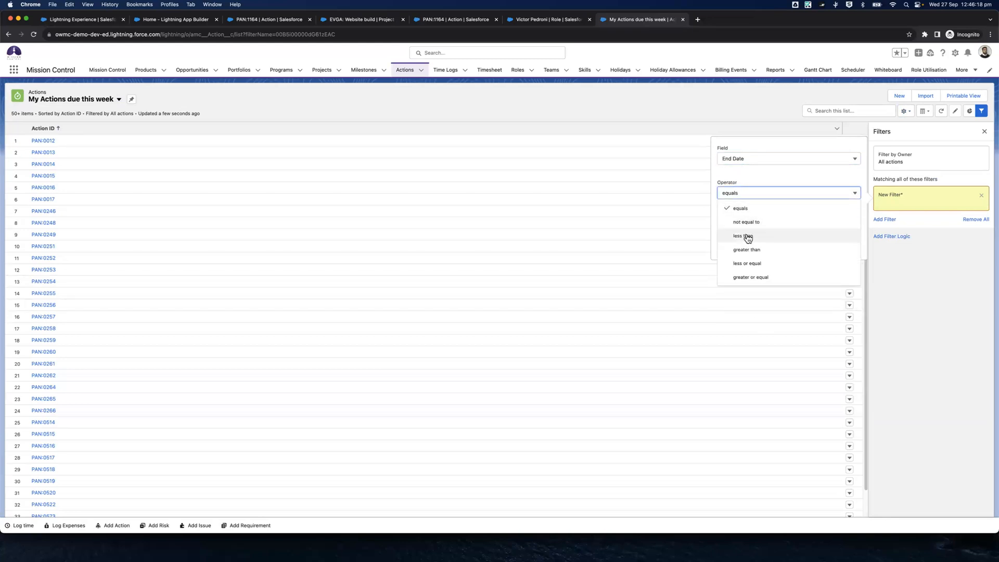
left_click(752, 235)
left_click(752, 195)
left_click(751, 209)
left_click(747, 227)
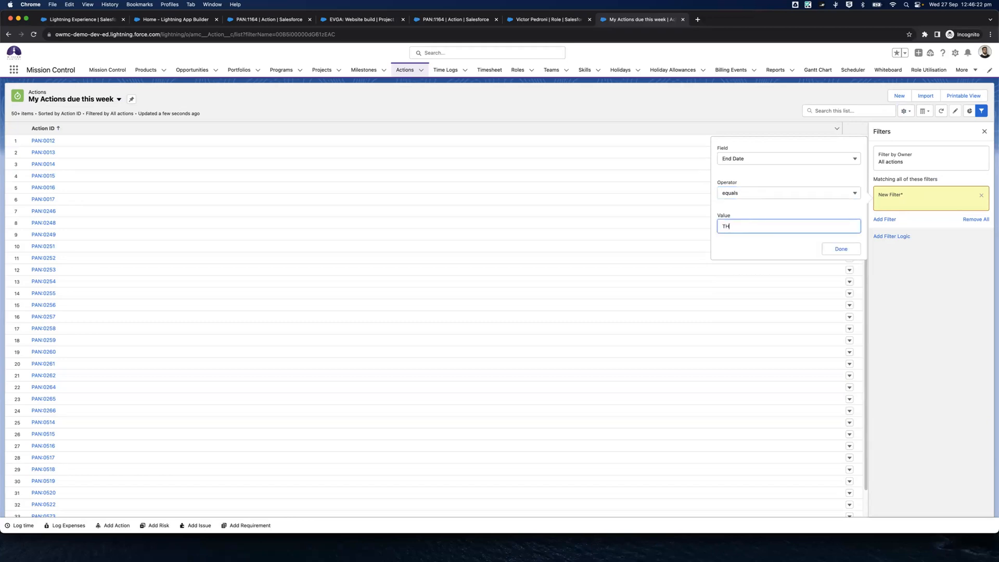
left_click(839, 250)
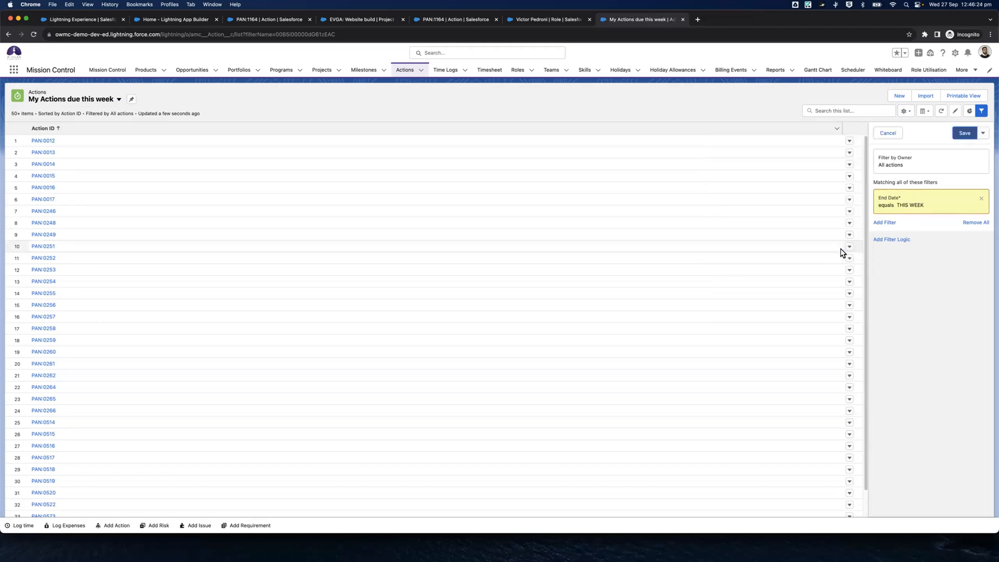
Add a second filter for Action Owner Current User equals 1 and save the list view's filters
left_click(881, 225)
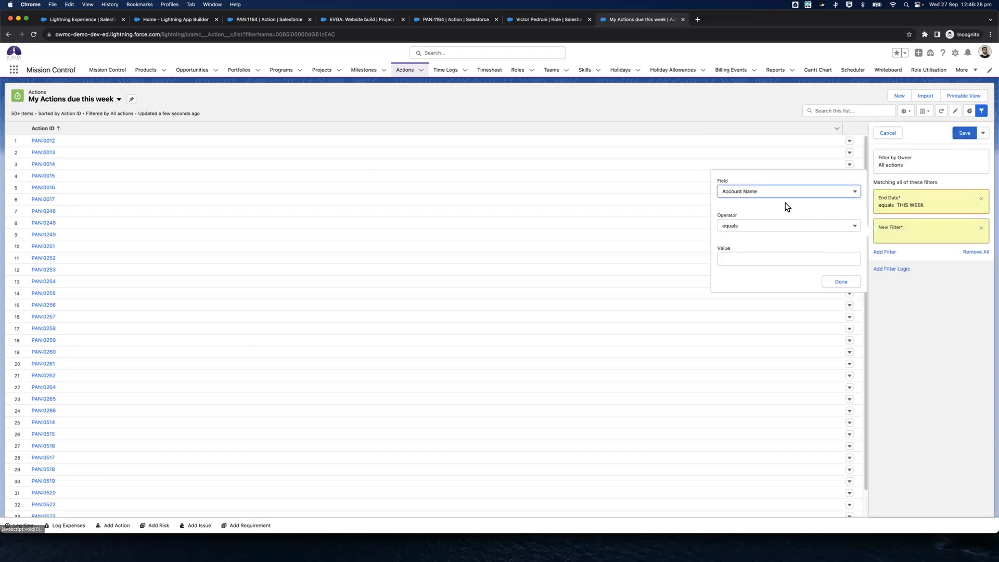
left_click(777, 195)
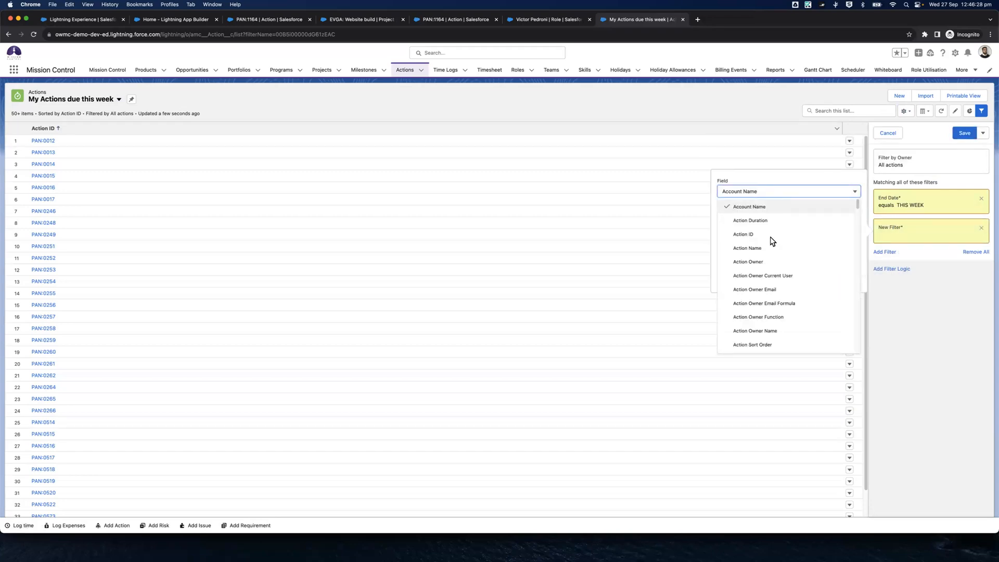
scroll(773, 250, "down", 5)
scroll(772, 266, "down", 3)
scroll(774, 270, "up", 6)
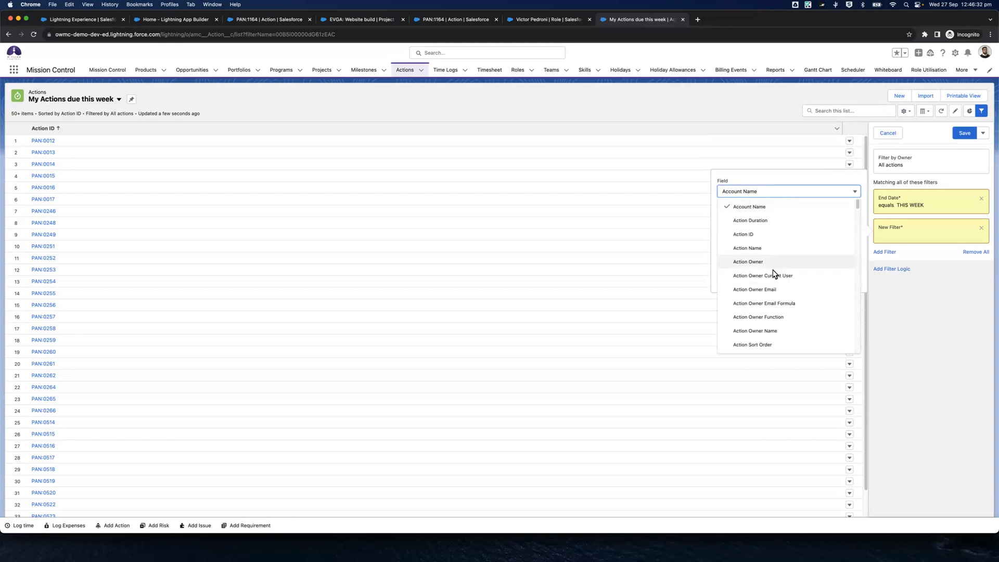
left_click(773, 276)
left_click(724, 258)
type("1")
left_click(841, 283)
left_click(964, 135)
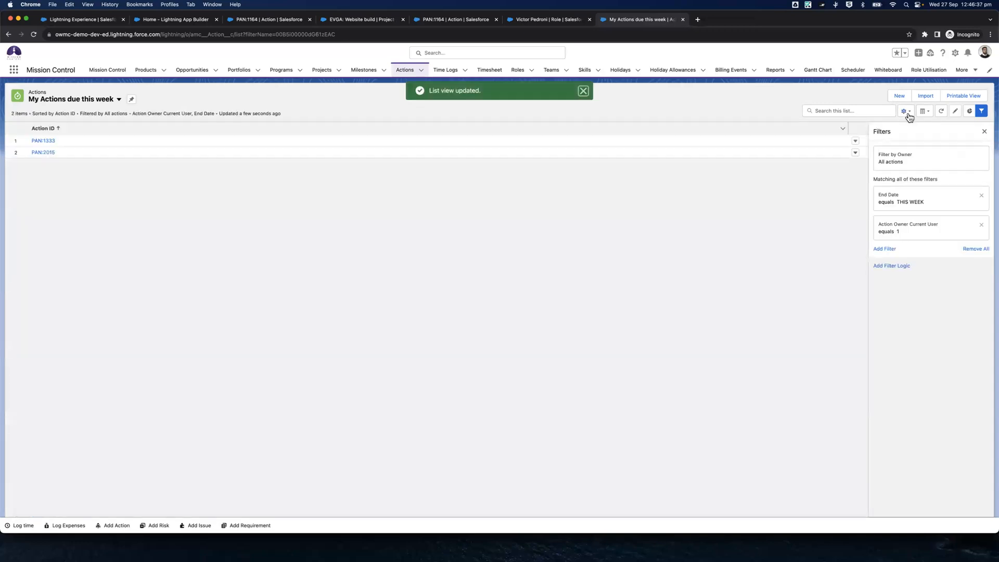
Choose Action Name and Hours Scheduled - Billable as additional visible fields for the My Actions due this week list view
left_click(908, 115)
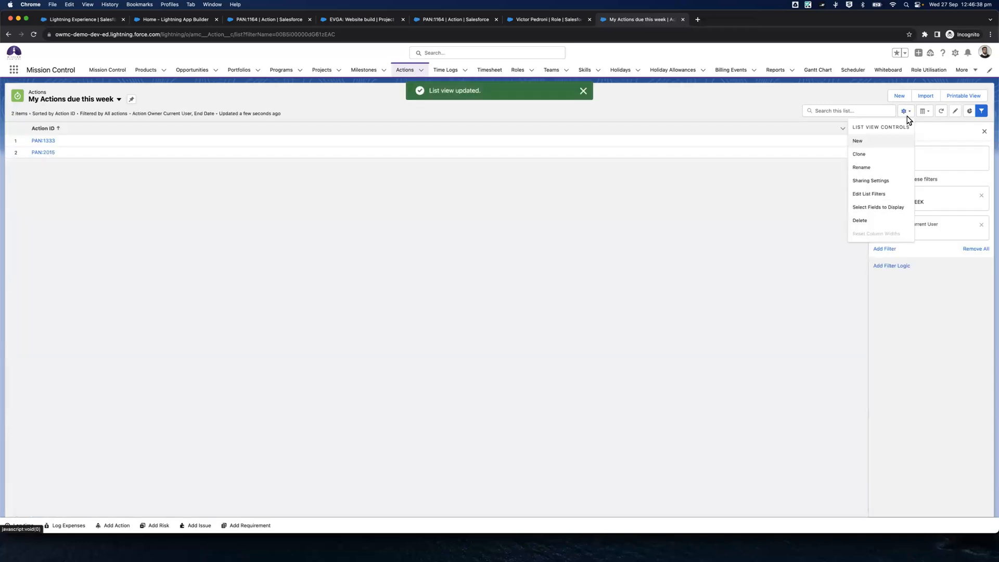
left_click(877, 208)
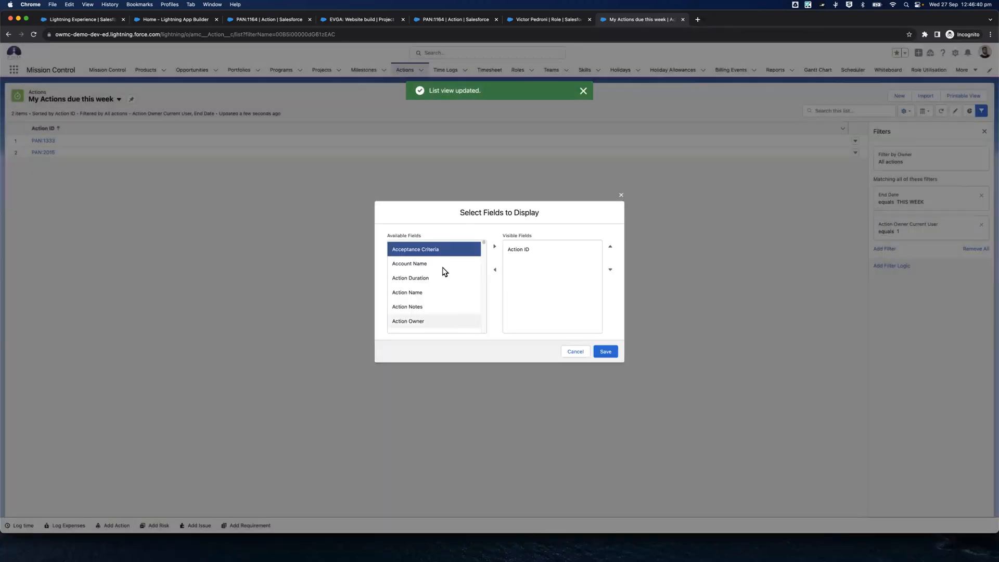
left_click(450, 292)
left_click(494, 247)
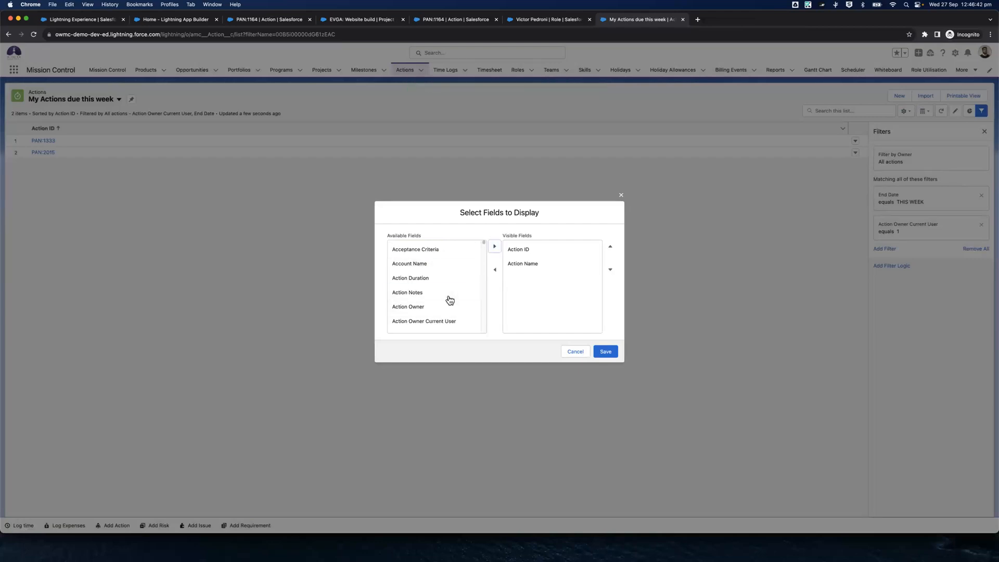
scroll(451, 296, "down", 3)
left_click(424, 252)
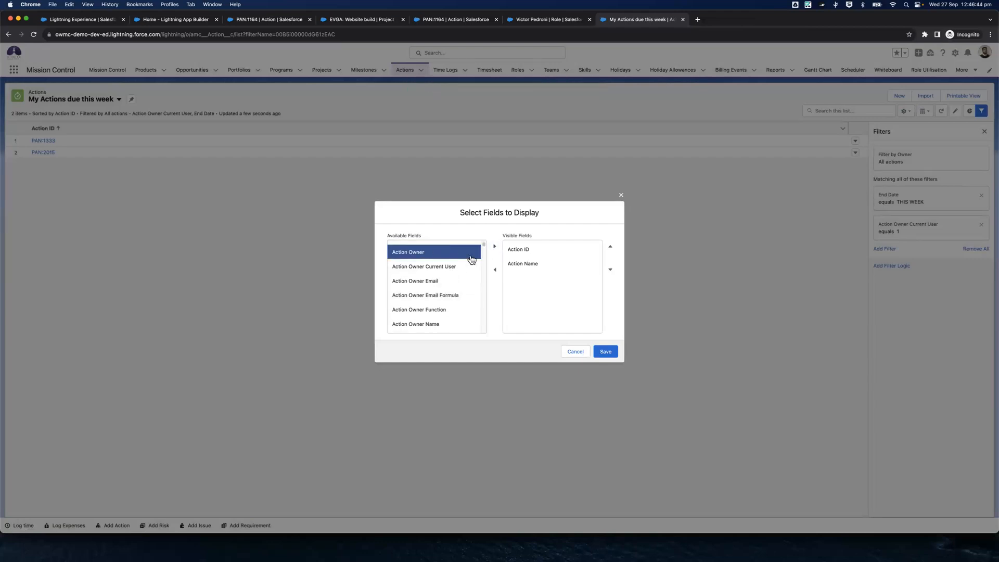
scroll(448, 280, "down", 1)
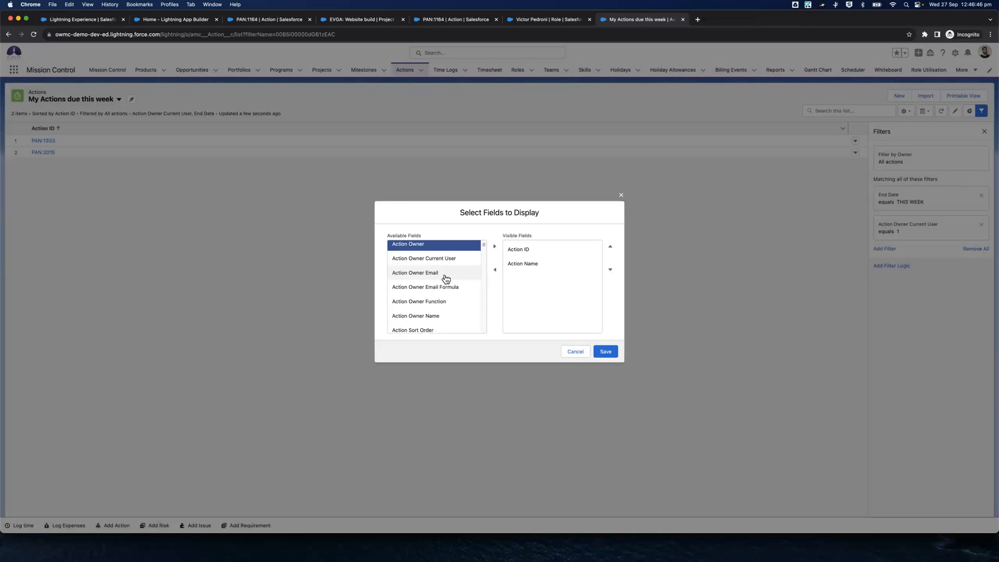
scroll(446, 279, "down", 5)
scroll(446, 280, "down", 1)
key("super+f")
type("Hours Sch")
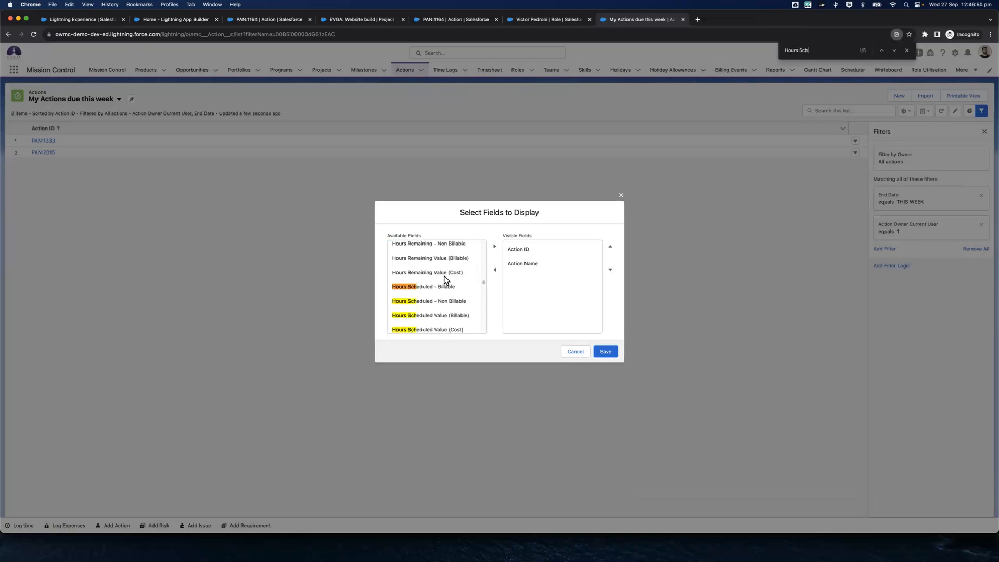
left_click_drag(448, 285, 512, 275)
Find the Start Date field among the available fields and add it to the visible fields
key("super+f")
type("Start")
key("super+f")
key("BackSpace")
key("BackSpace")
key("BackSpace")
type("Dat")
key("Return")
Add the End Date field to the visible fields and save the list view's field selection
key("Return")
left_click(445, 287)
left_click(495, 247)
key("super+f")
type("End Date")
key("Return")
key("Return")
key("Return")
left_click(458, 286)
left_click(495, 246)
left_click(600, 351)
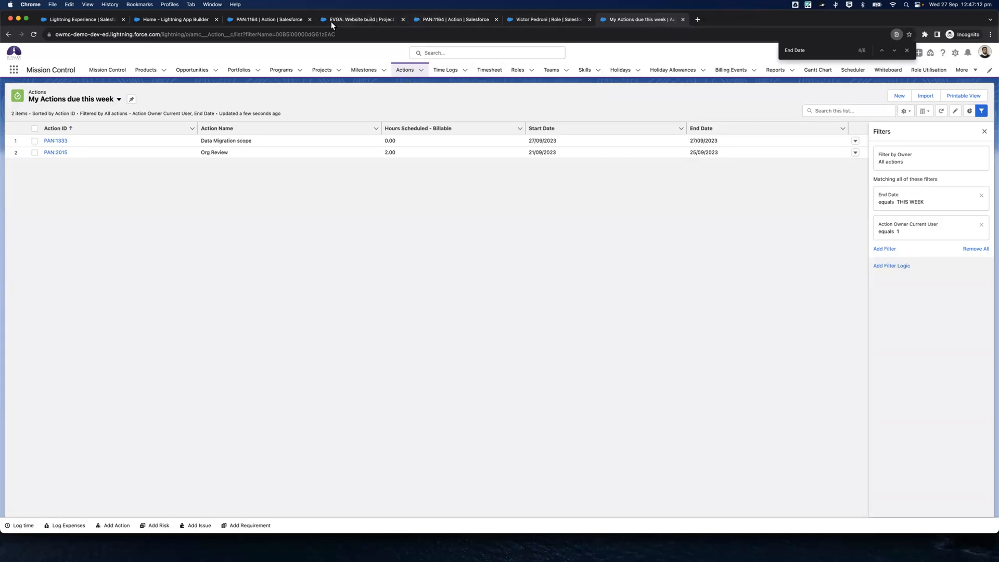
Return to the Home page in Lightning App Builder and set the My Projects list view to display 5 records
left_click(189, 20)
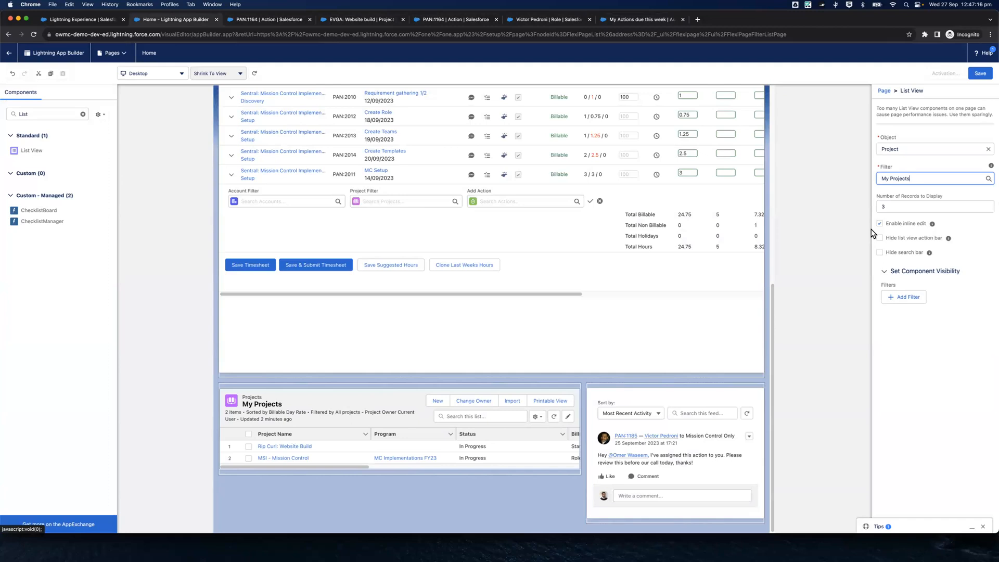
left_click(880, 207)
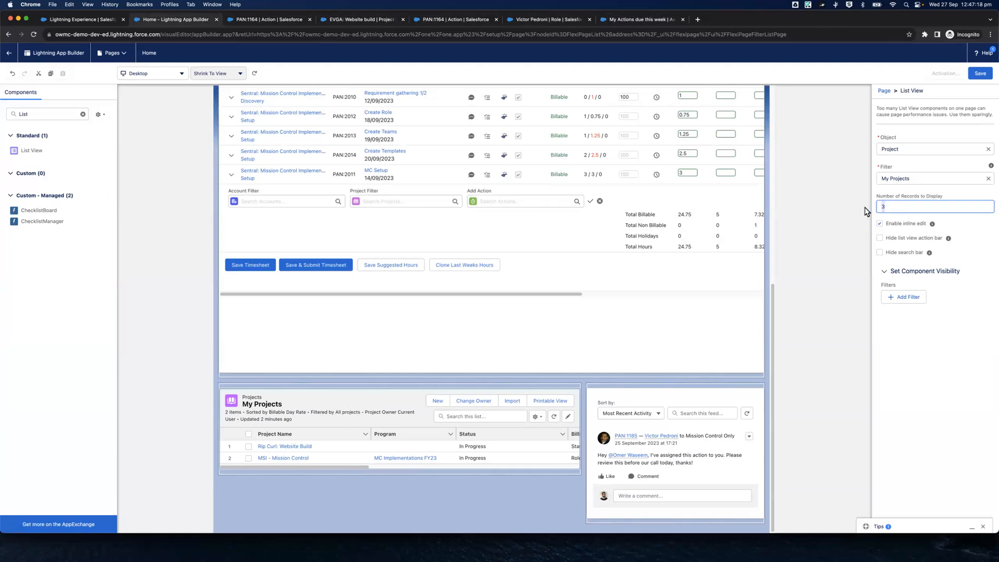
type("5")
left_click(928, 348)
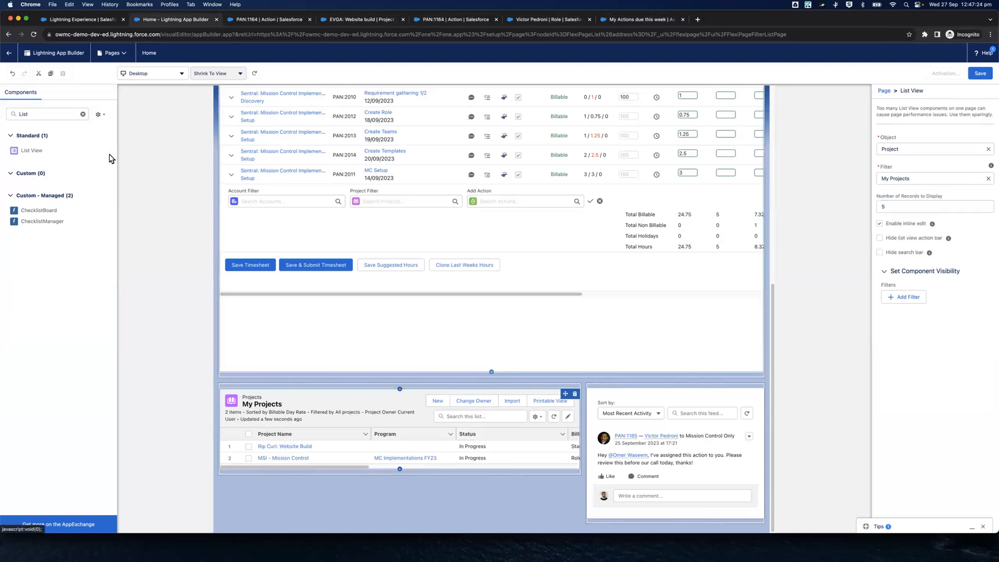
Place a second List View component directly below the My Projects list in the wide main region
left_click_drag(48, 156, 272, 246)
left_click_drag(32, 155, 378, 478)
left_click_drag(32, 151, 336, 479)
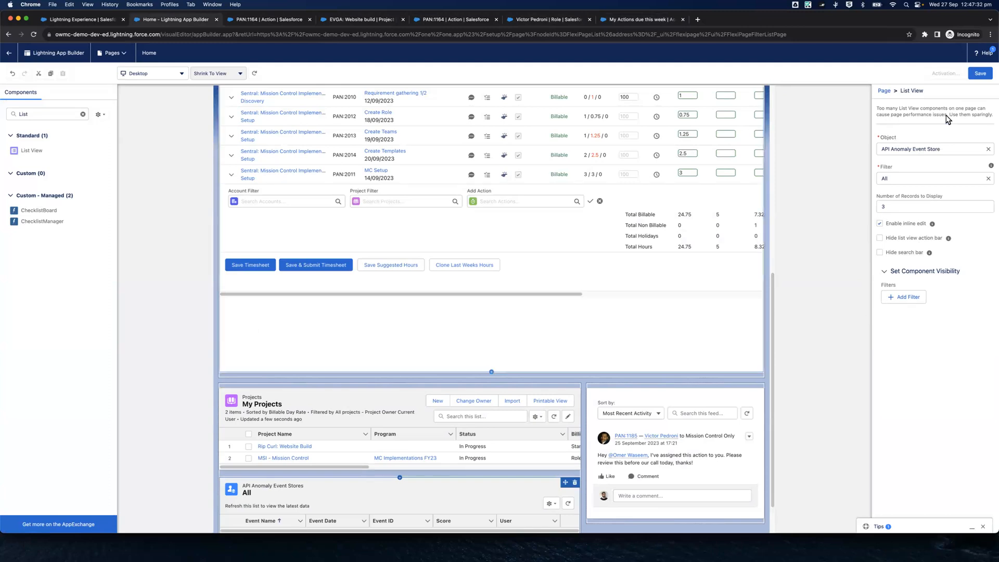
Set the new list view's object to Action and view the filters available for it
left_click(989, 149)
type("act")
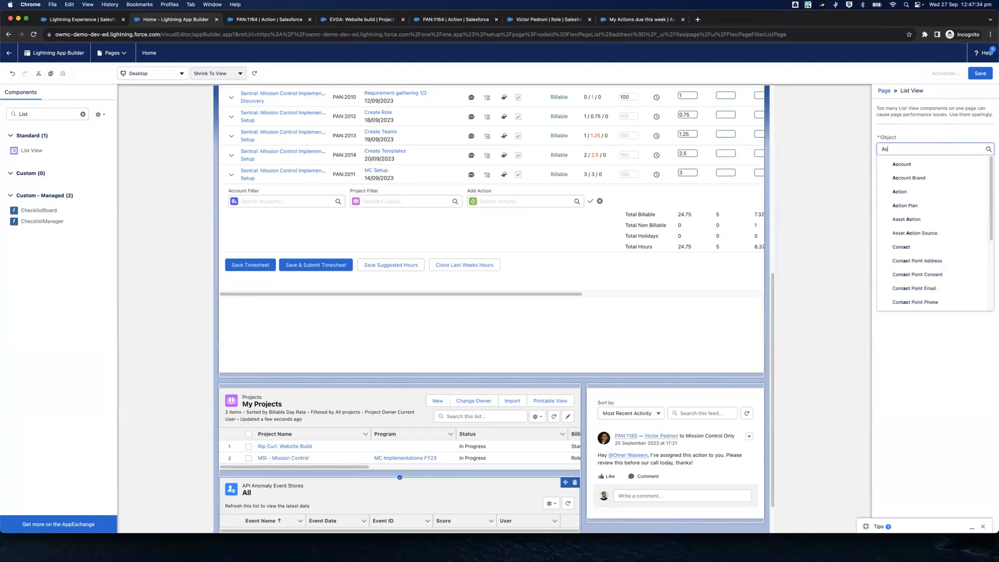
left_click(904, 162)
left_click(913, 176)
left_click(922, 192)
left_click(933, 176)
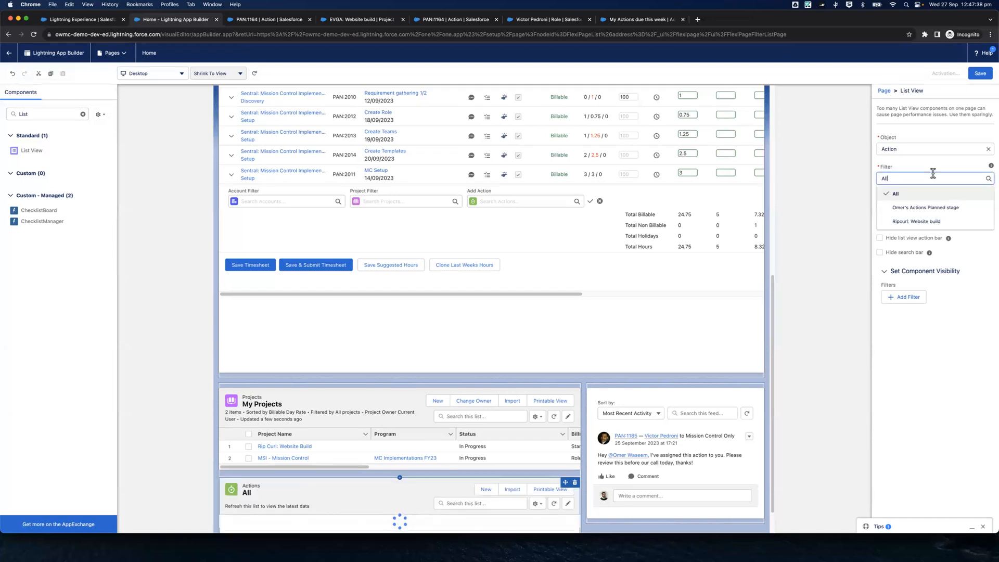
left_click(945, 138)
Save the Home page, start its activation and choose the red castle icon for it
left_click(979, 77)
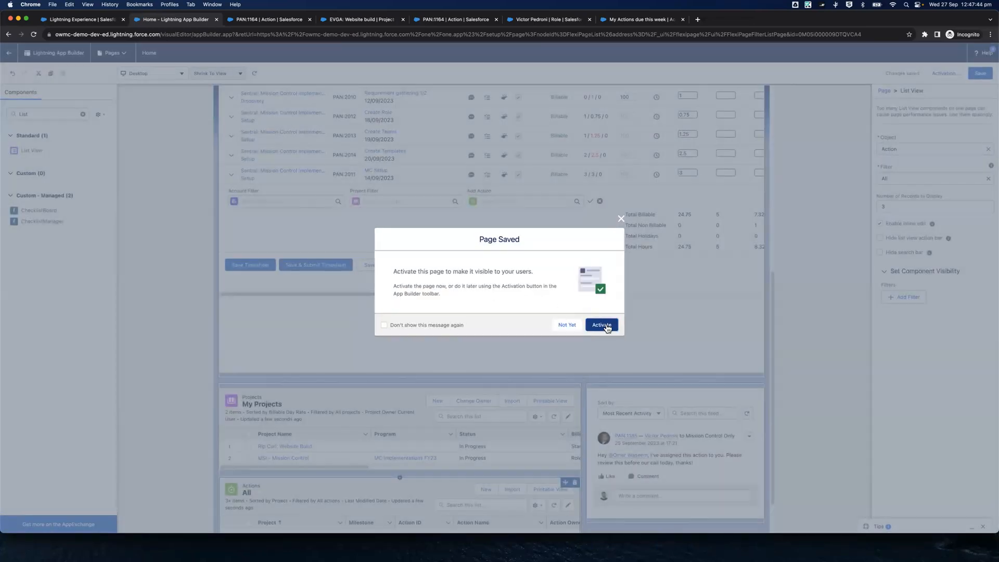
left_click(602, 326)
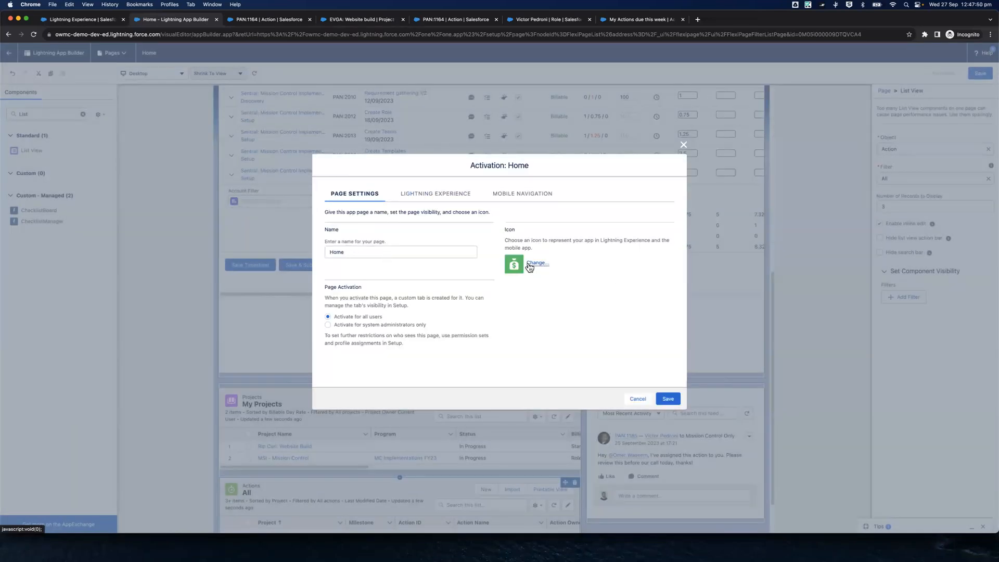
left_click(529, 265)
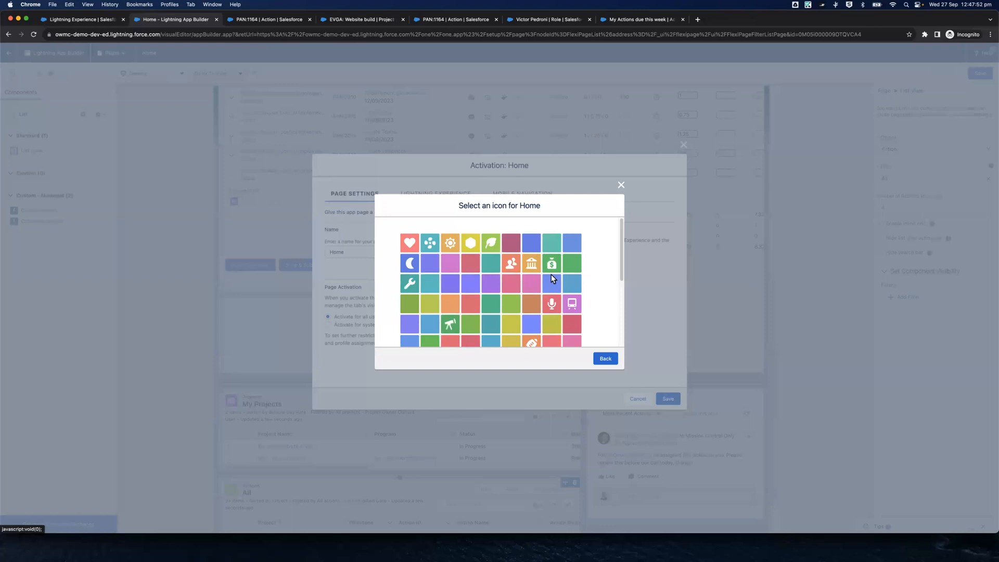
scroll(551, 273, "down", 5)
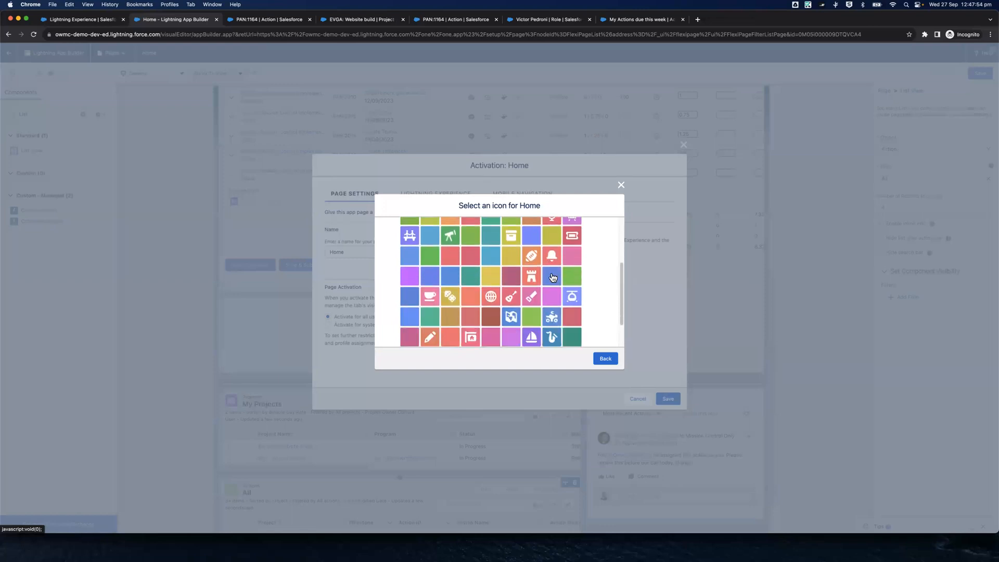
left_click(532, 276)
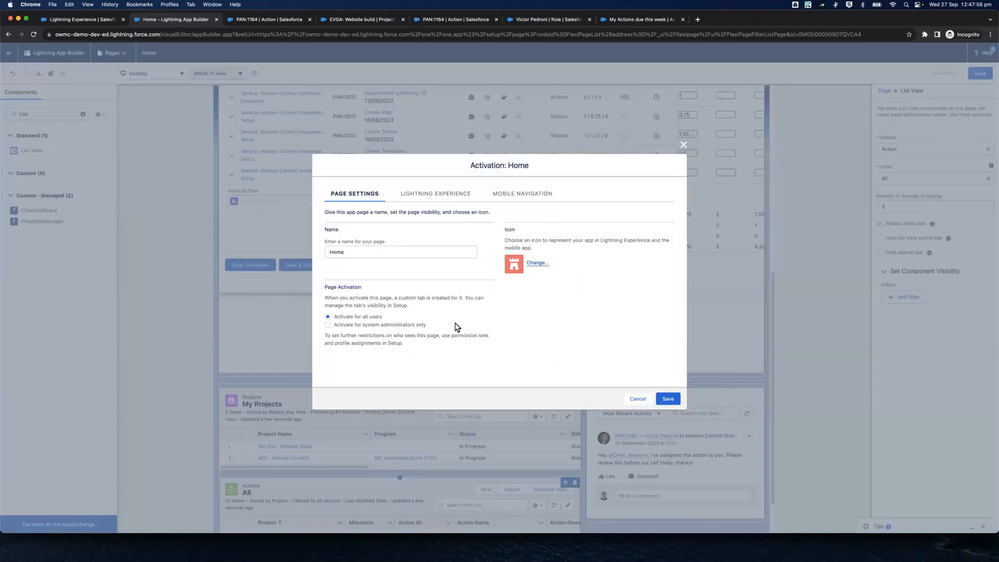
Add the Home page to MC Lite App as the first navigation item, above Mission Control, and save the activation
left_click(422, 196)
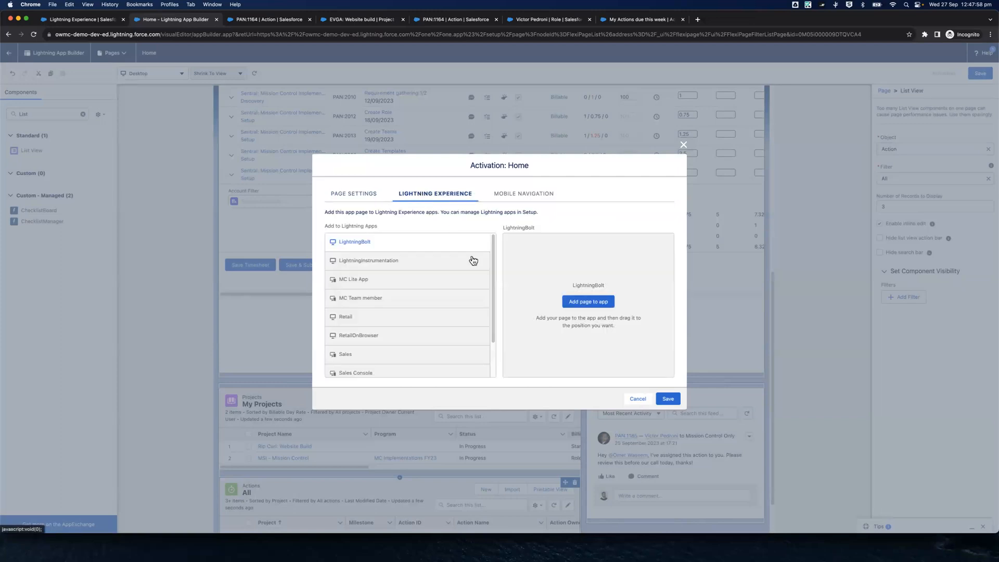
scroll(392, 281, "down", 1)
left_click(358, 272)
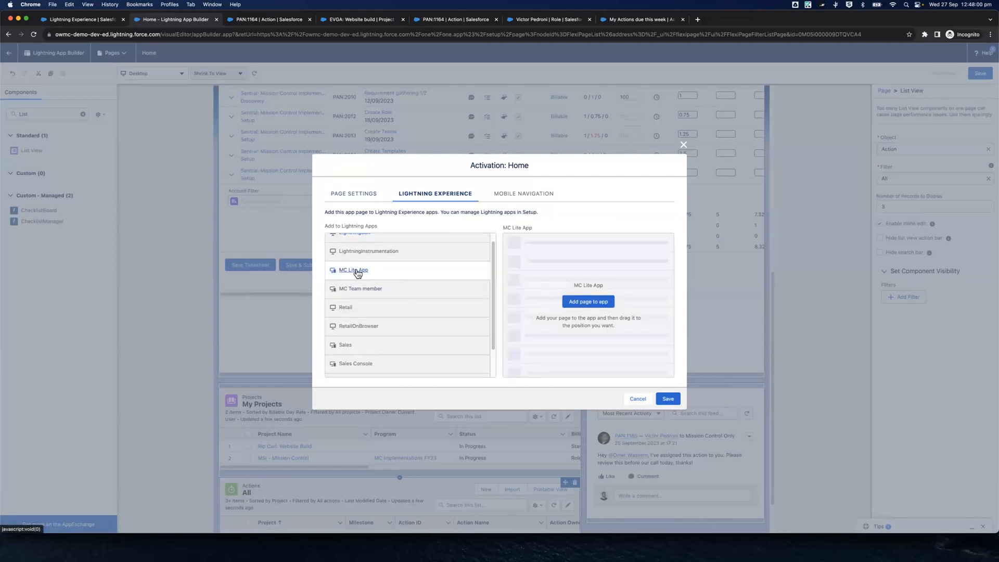
left_click(607, 302)
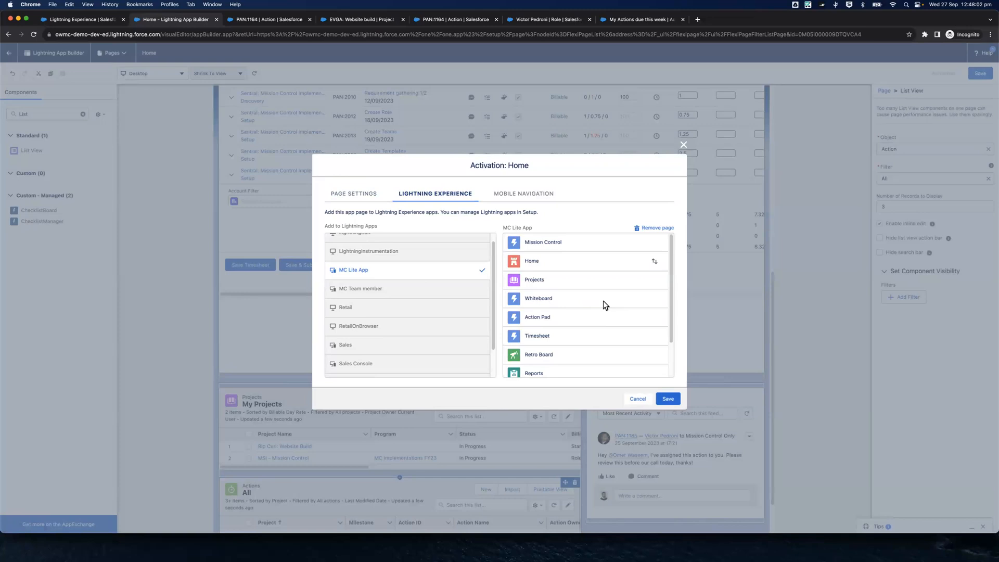
left_click_drag(637, 266, 645, 238)
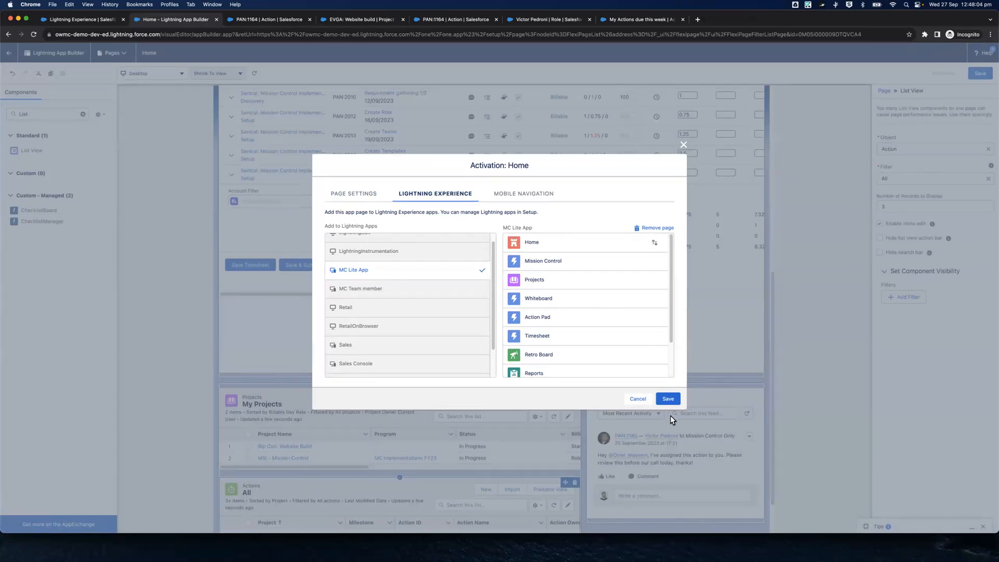
left_click(667, 401)
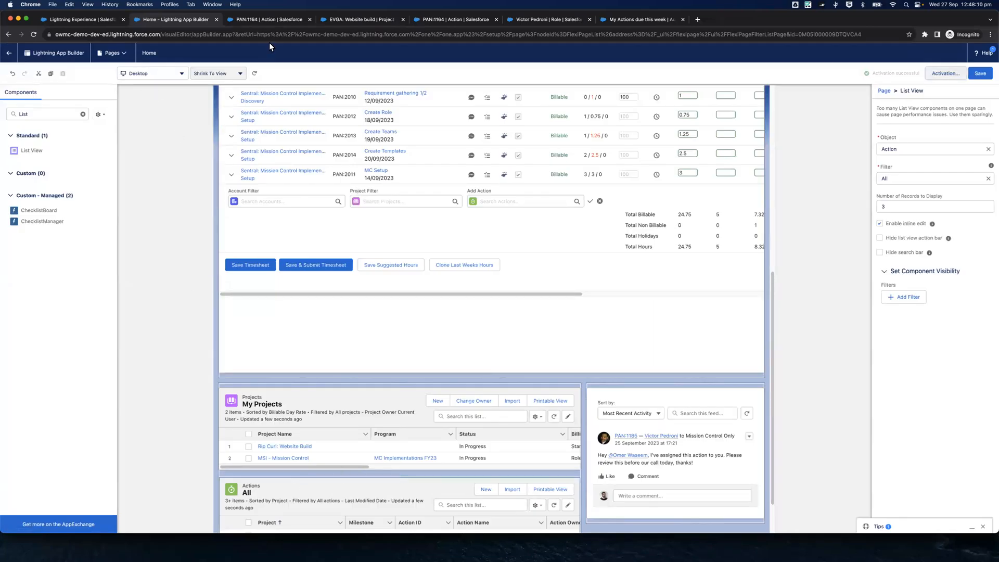
Return to the list of Lightning pages and reopen the Home app page for editing
left_click(9, 52)
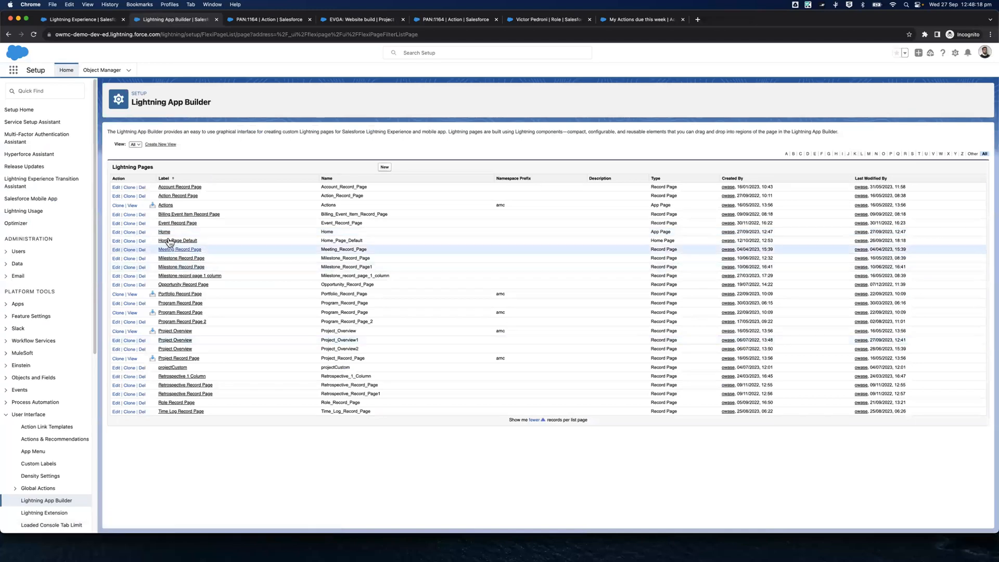
left_click(117, 232)
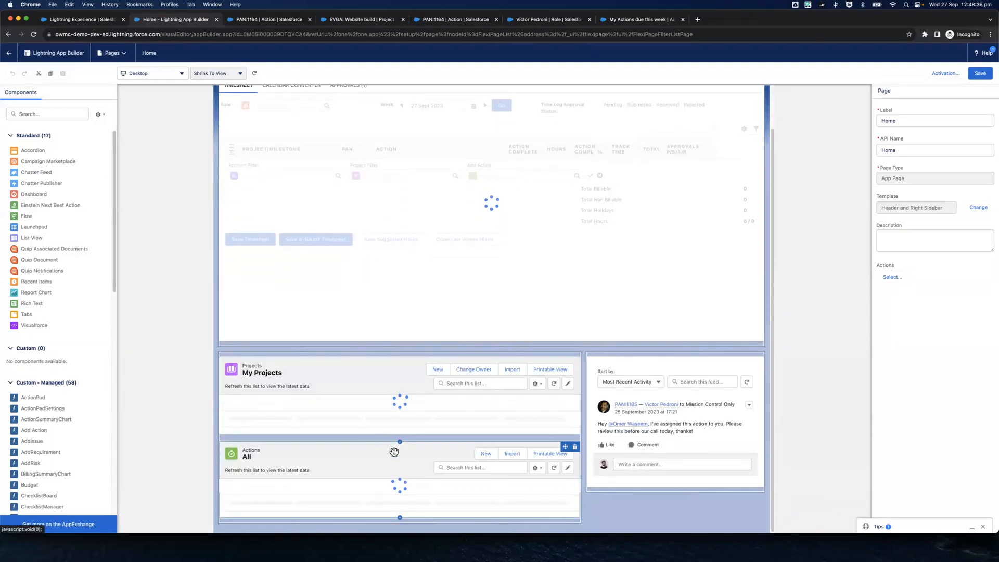
scroll(600, 401, "down", 7)
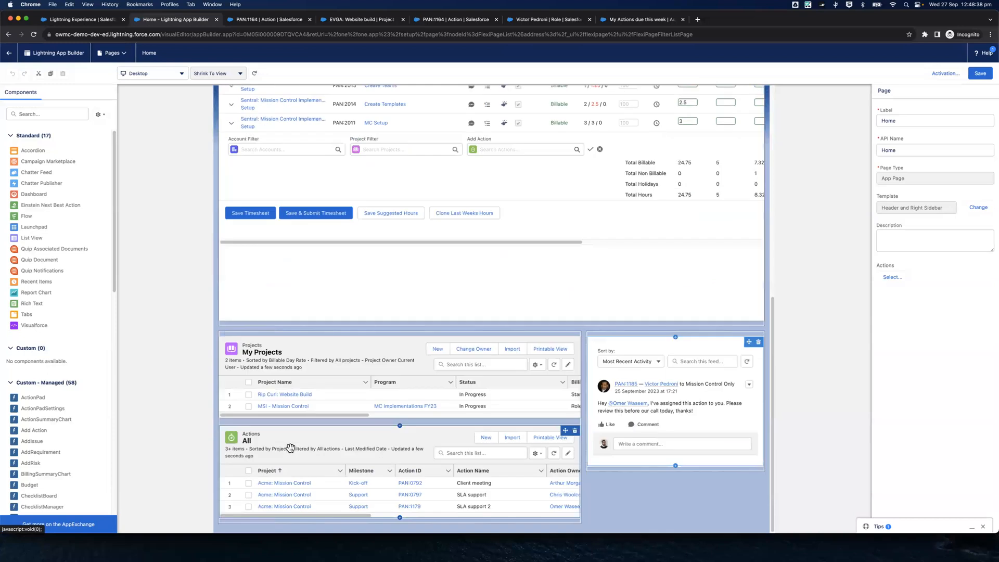
Set the Actions list view to display 10 records and look through its available filters
left_click(506, 366)
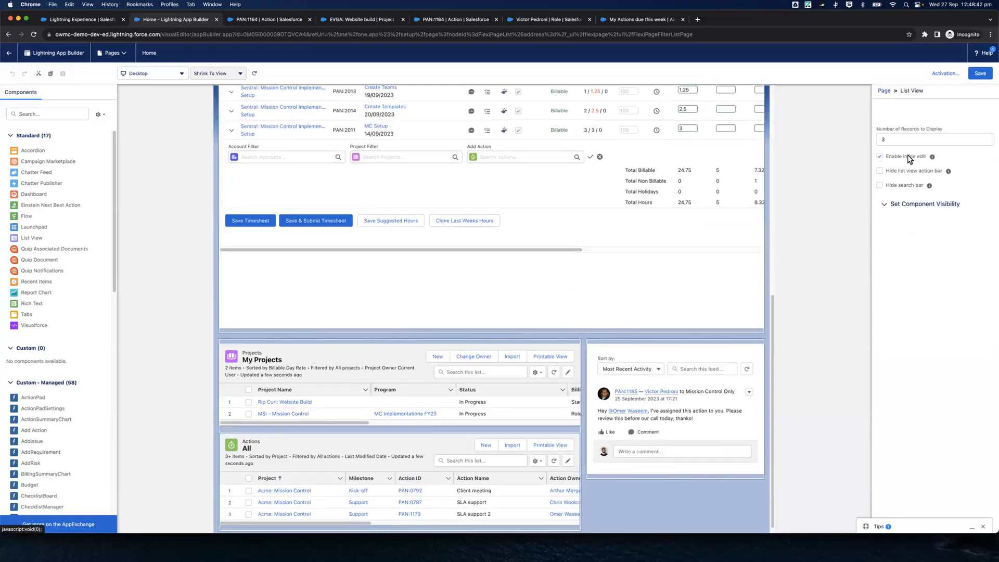
left_click(899, 186)
key("BackSpace")
type("10")
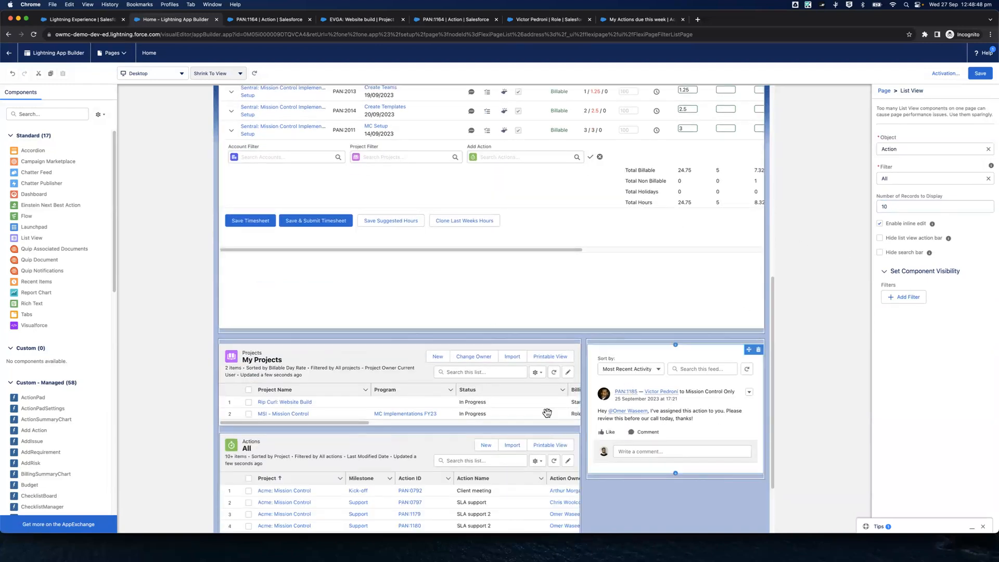
scroll(458, 458, "down", 2)
scroll(458, 459, "down", 1)
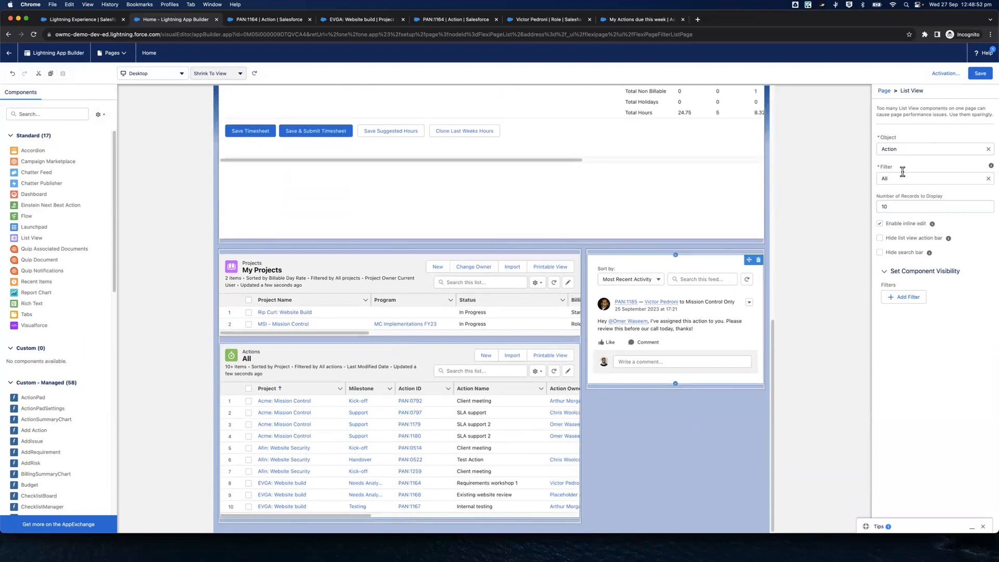
left_click(935, 178)
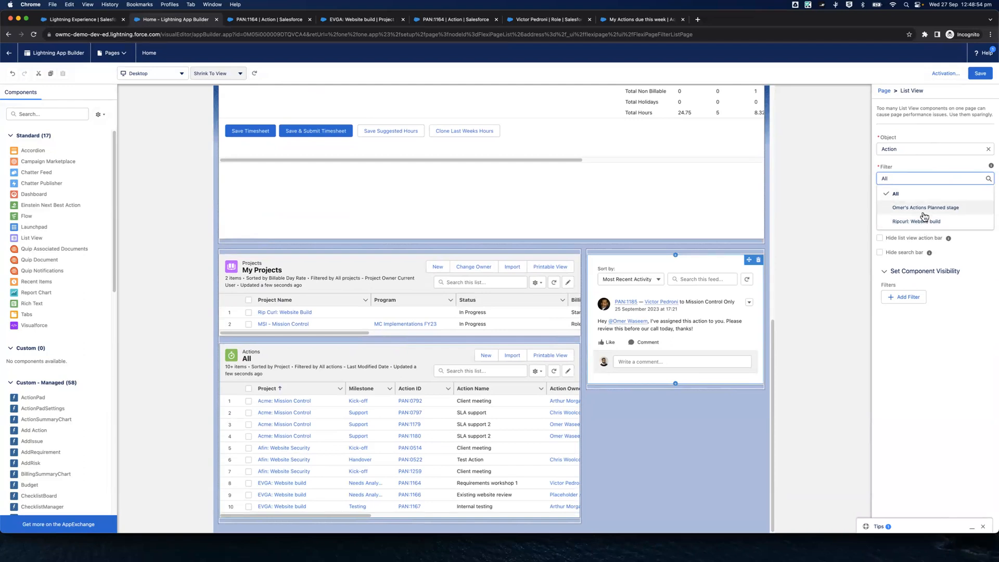
Go to the My Actions due this week list view and share it so all users can see it
left_click(268, 19)
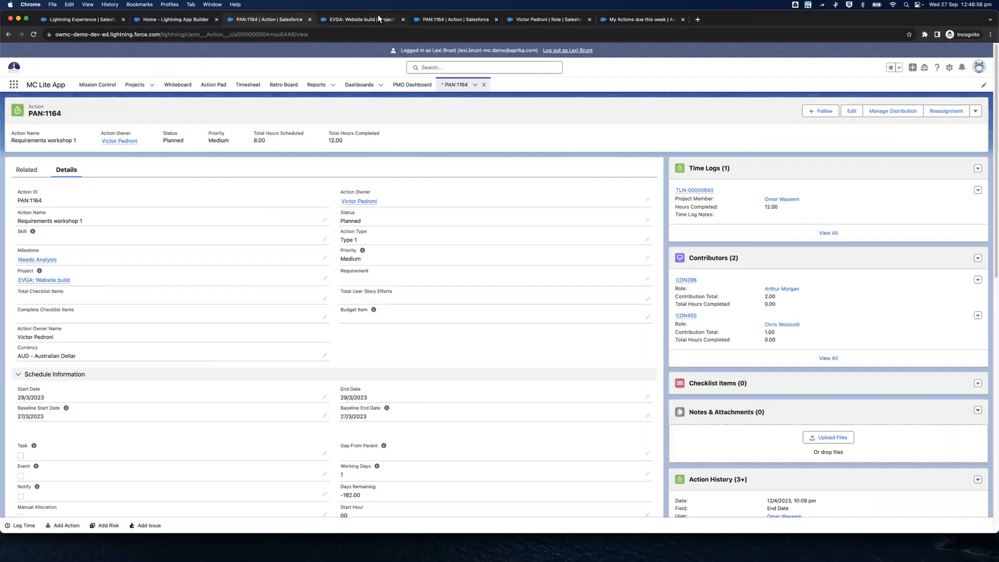
left_click(364, 20)
left_click(455, 19)
left_click(547, 19)
left_click(607, 19)
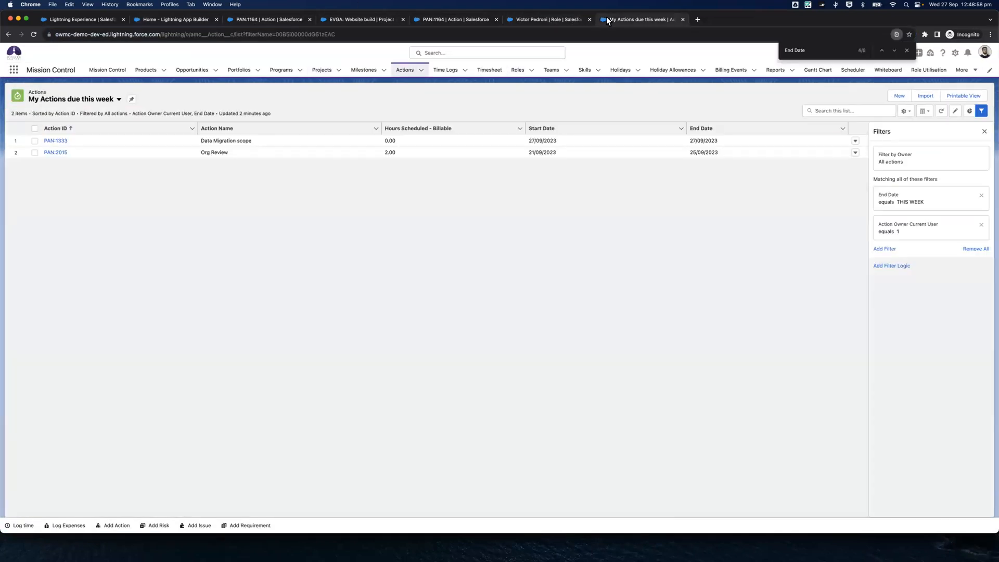
left_click(905, 111)
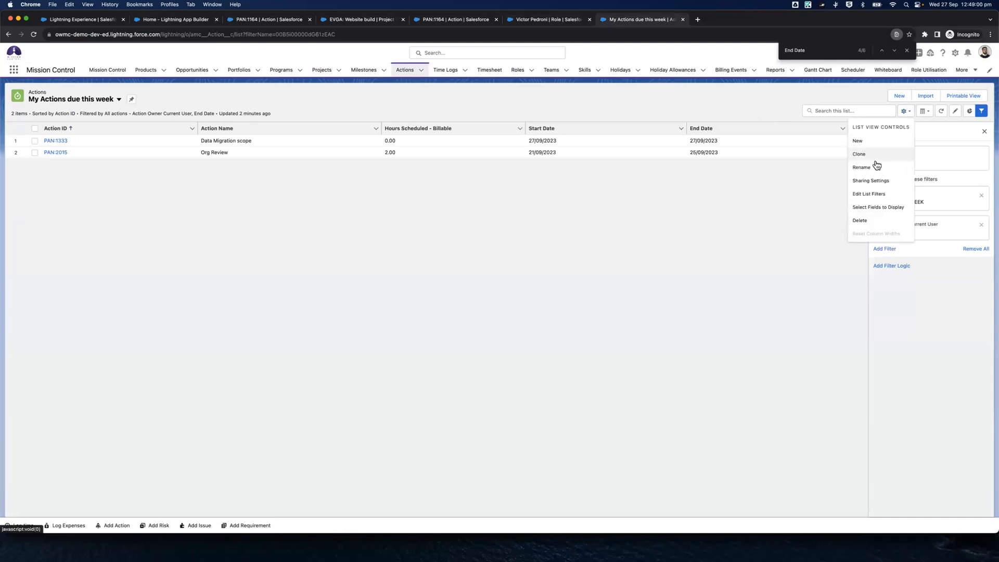
left_click(869, 181)
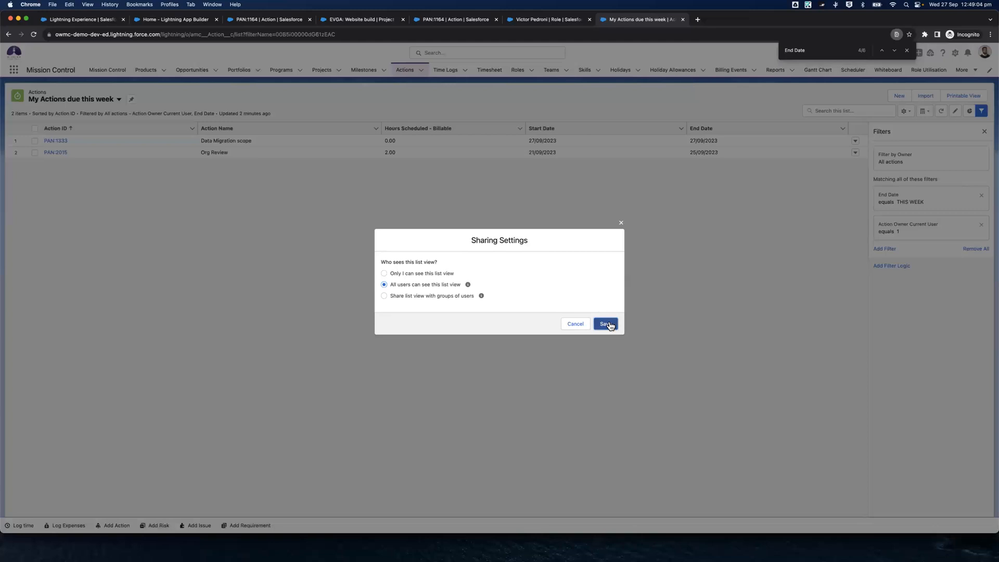
left_click(611, 325)
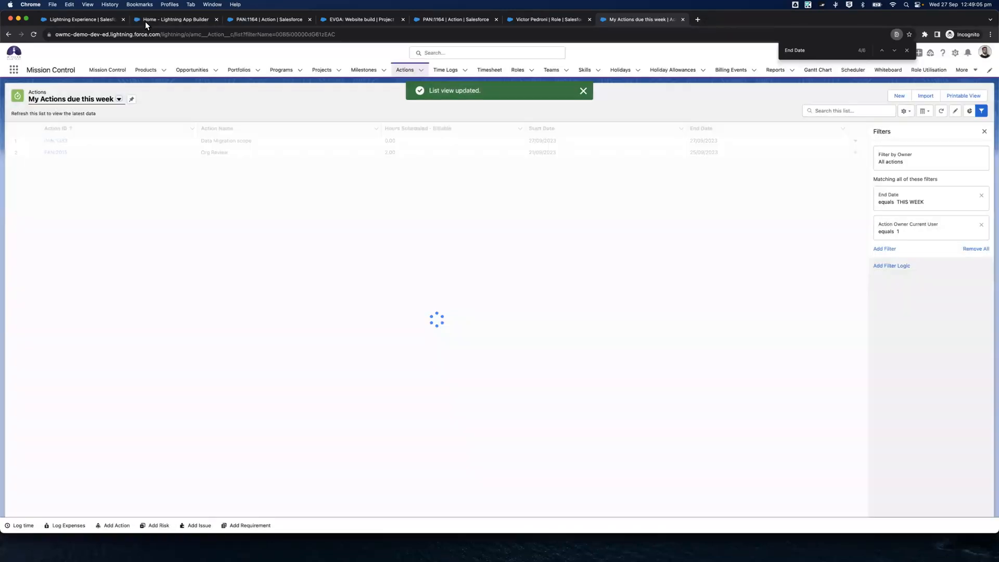
Leave the Home page builder without saving the changes and reopen the Home app page for editing
left_click(145, 20)
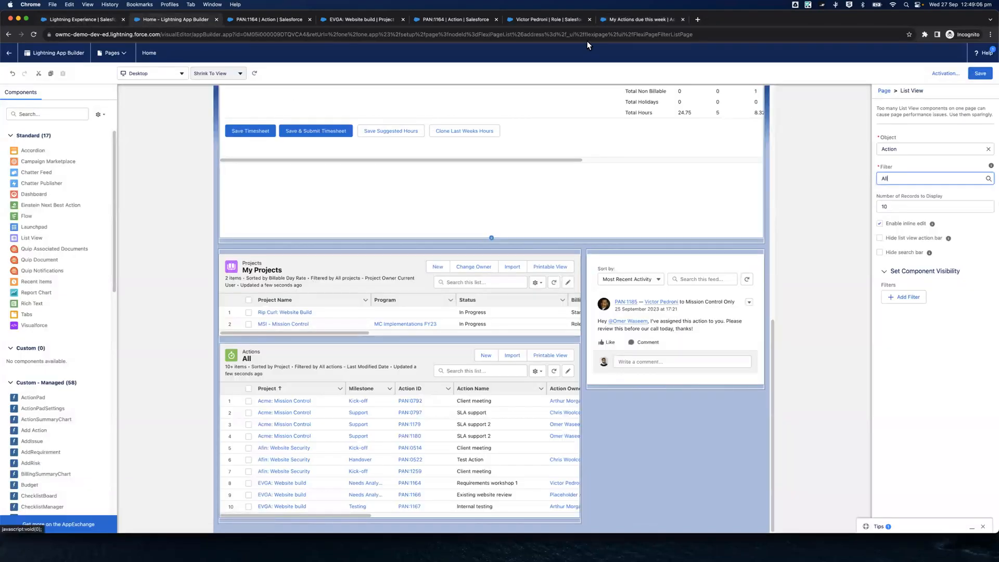
left_click(9, 53)
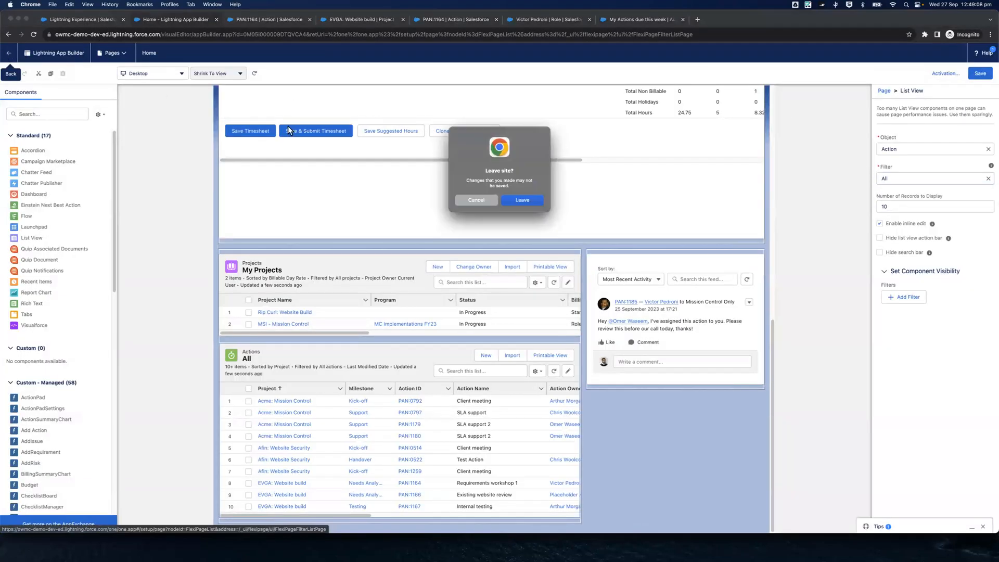
left_click(522, 201)
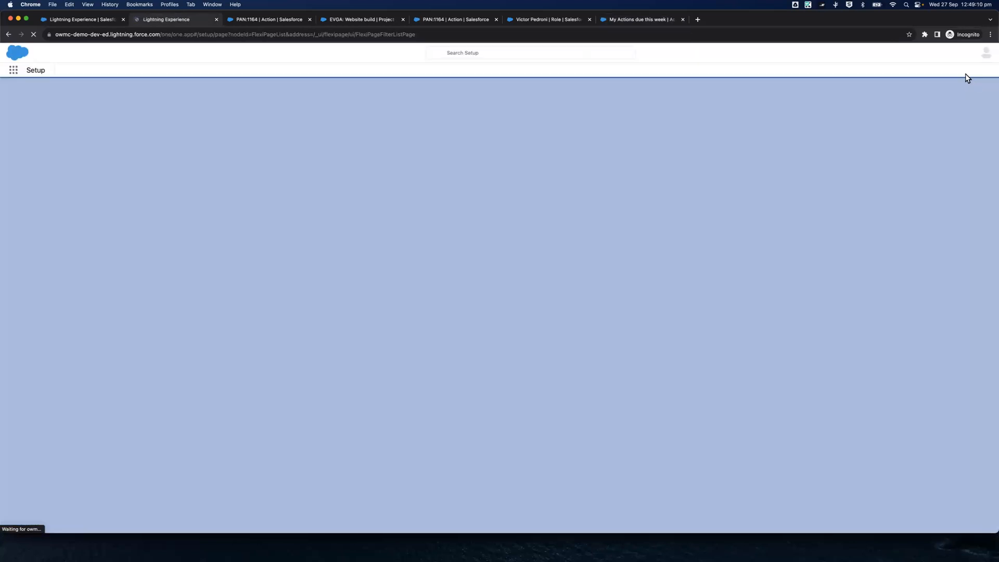
left_click(956, 52)
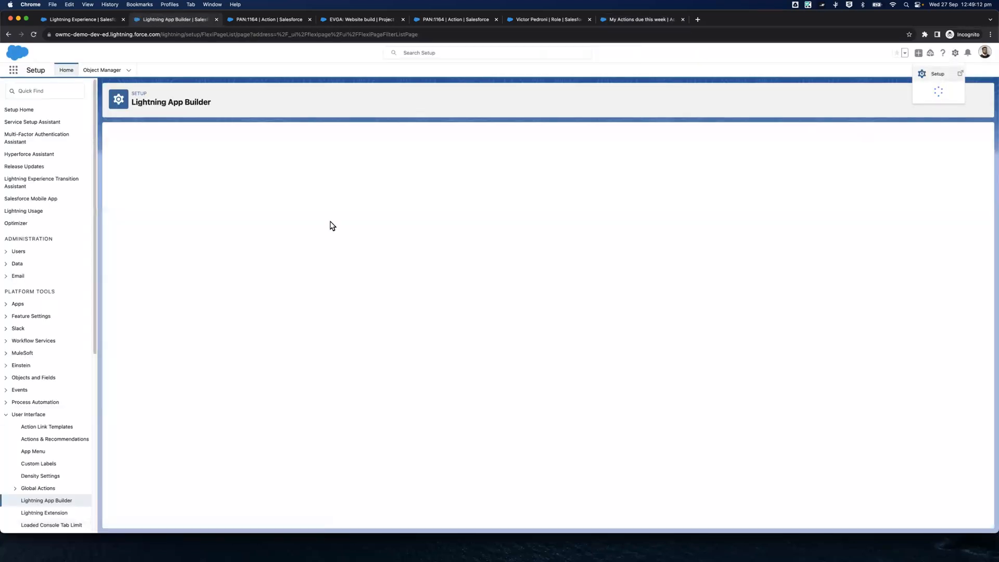
left_click(115, 233)
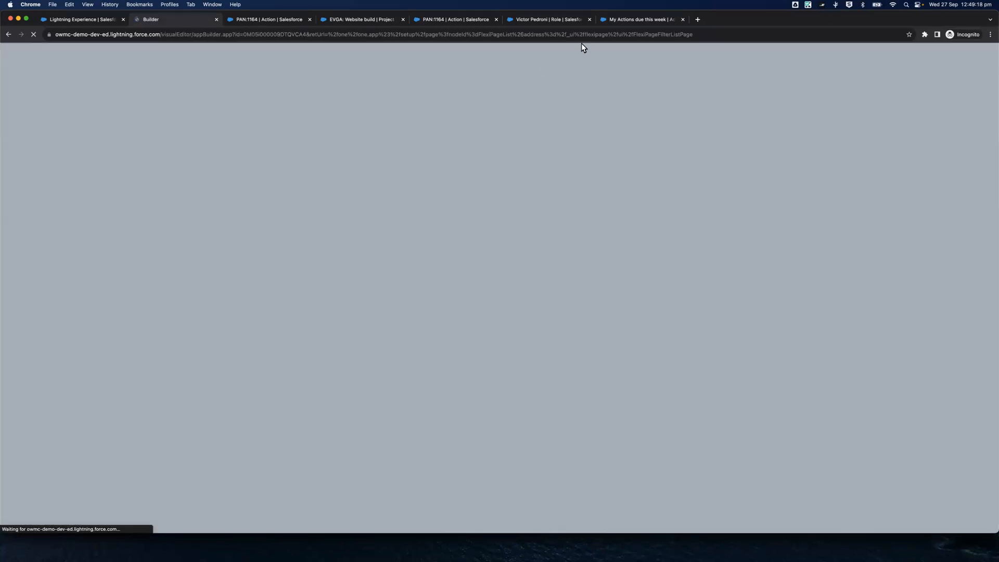
Check who can see the My Actions due this week list view in its sharing settings
left_click(610, 23)
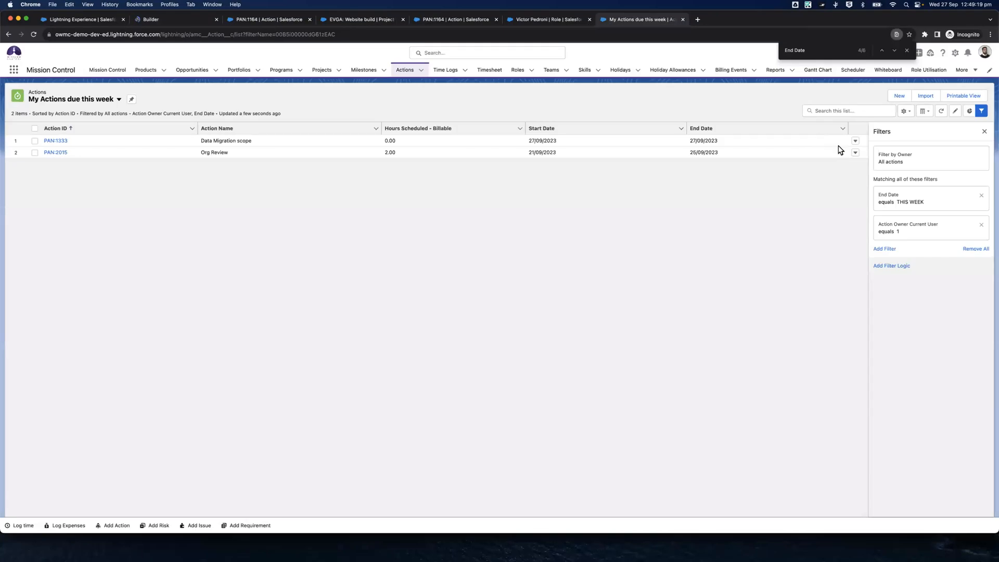
left_click(906, 112)
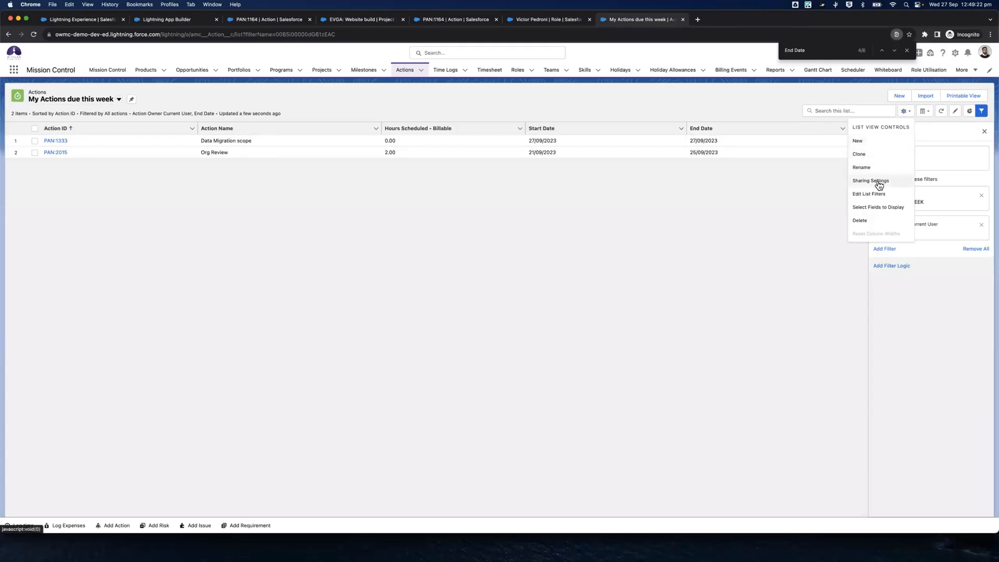
left_click(878, 183)
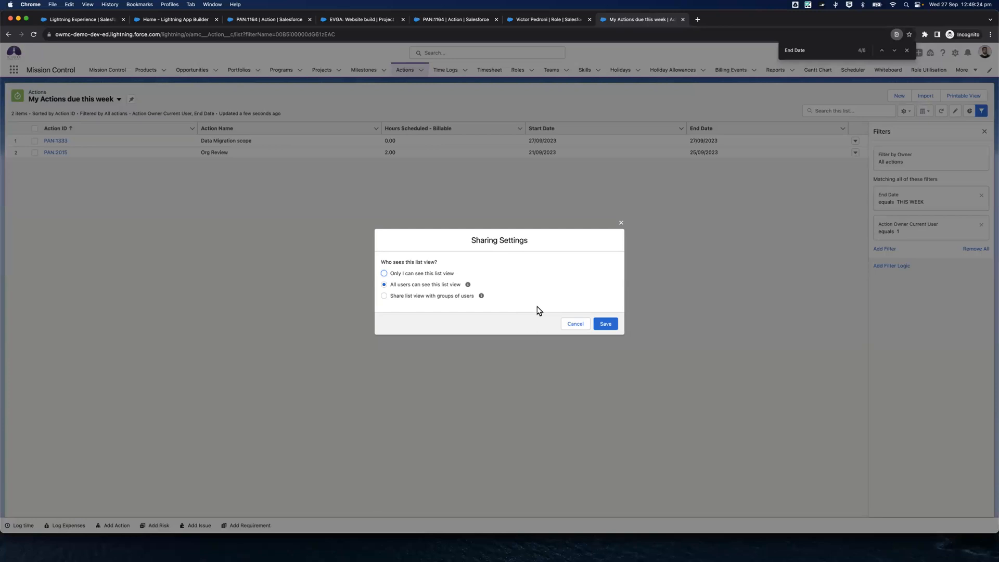
left_click(568, 323)
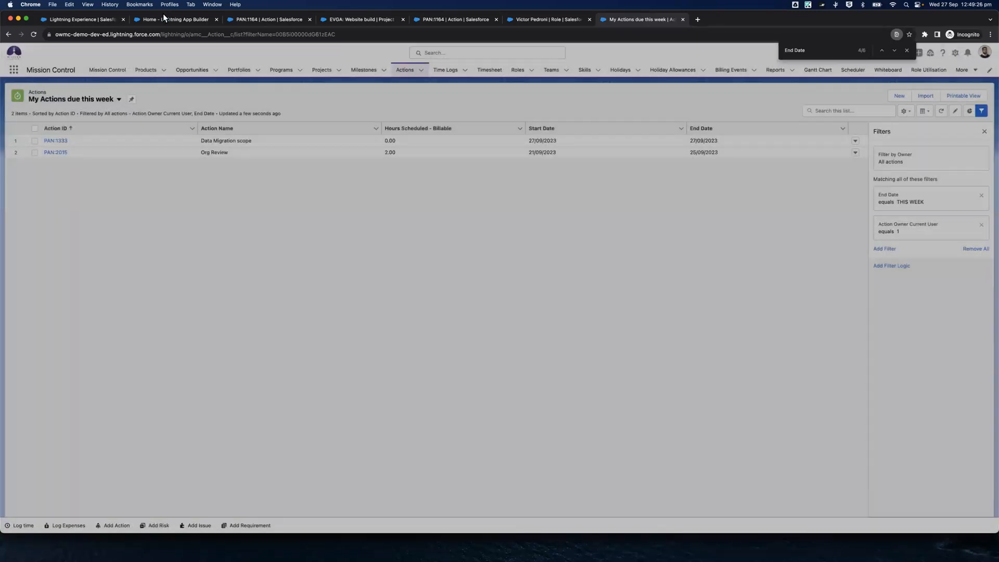
Return to the Home page in Lightning App Builder and delete the Actions list view component showing All
left_click(169, 21)
scroll(371, 320, "down", 2)
left_click(364, 441)
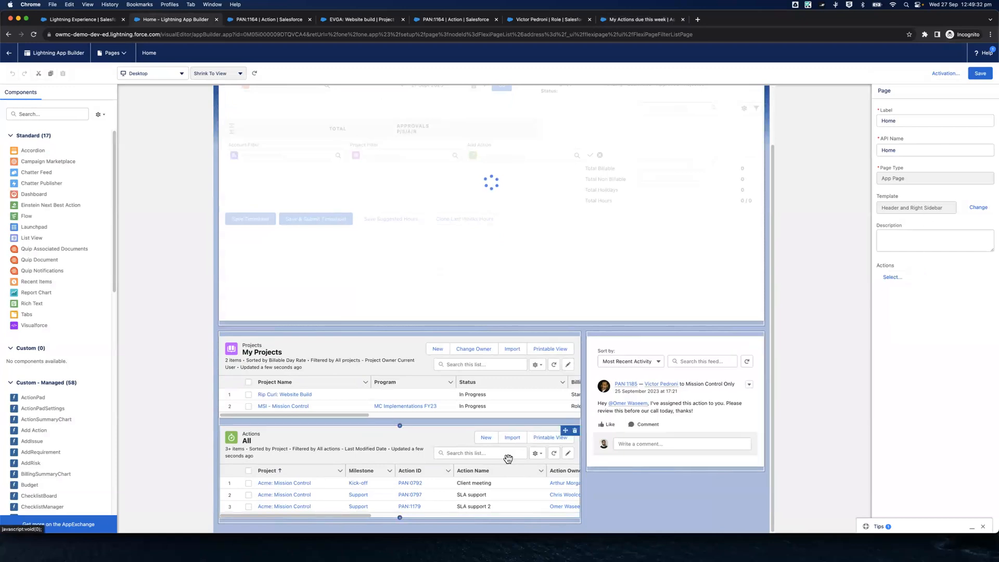
scroll(573, 297, "down", 6)
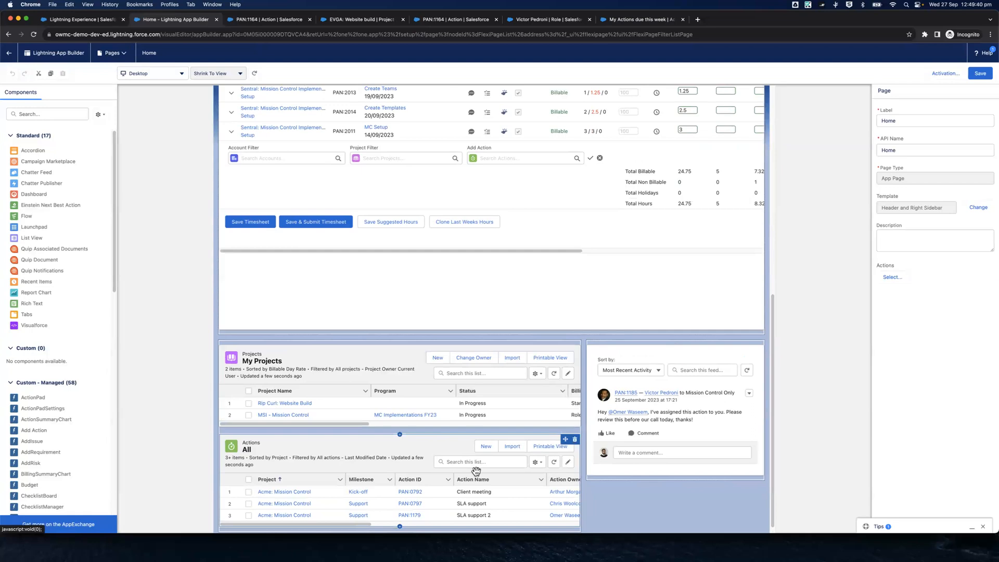
left_click(487, 437)
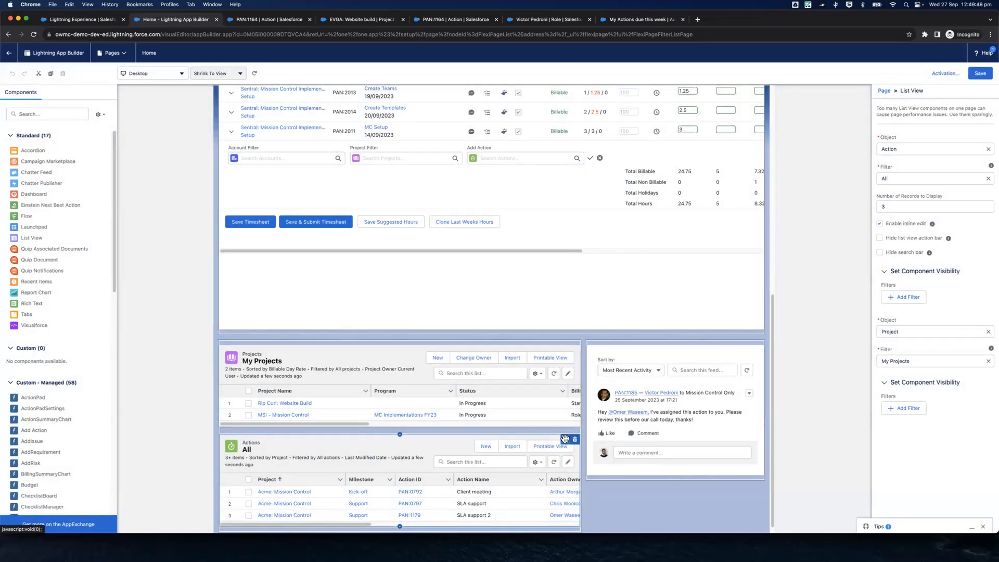
left_click(575, 439)
Add a List View component below the My Projects list and set its object to Action
left_click(68, 113)
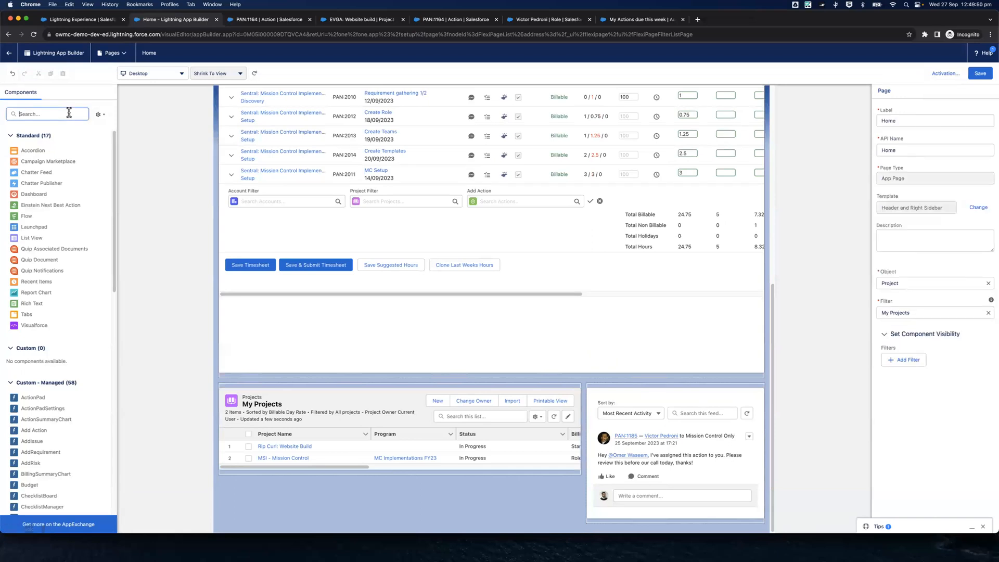
type("List")
left_click_drag(32, 151, 299, 474)
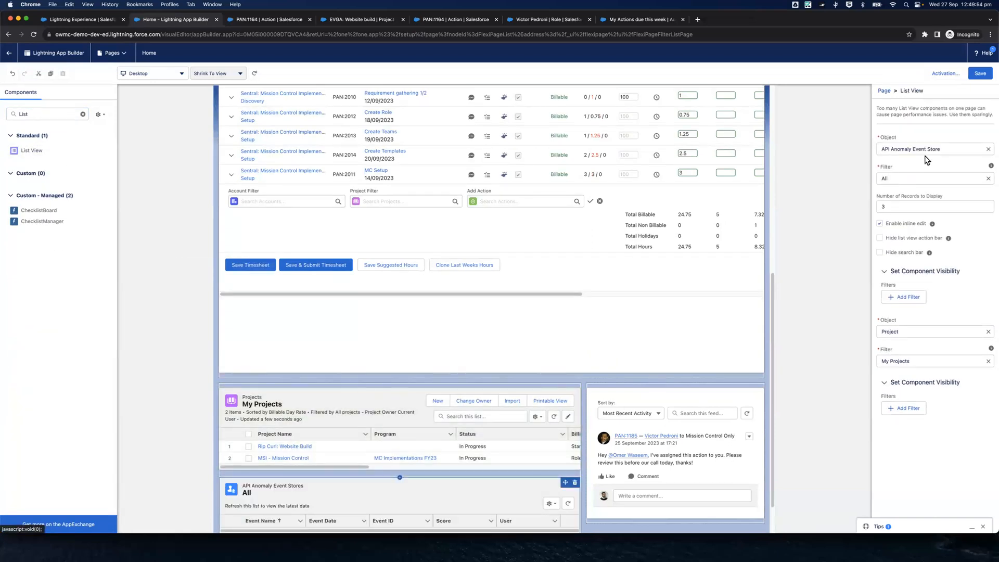
left_click(989, 152)
type("Action")
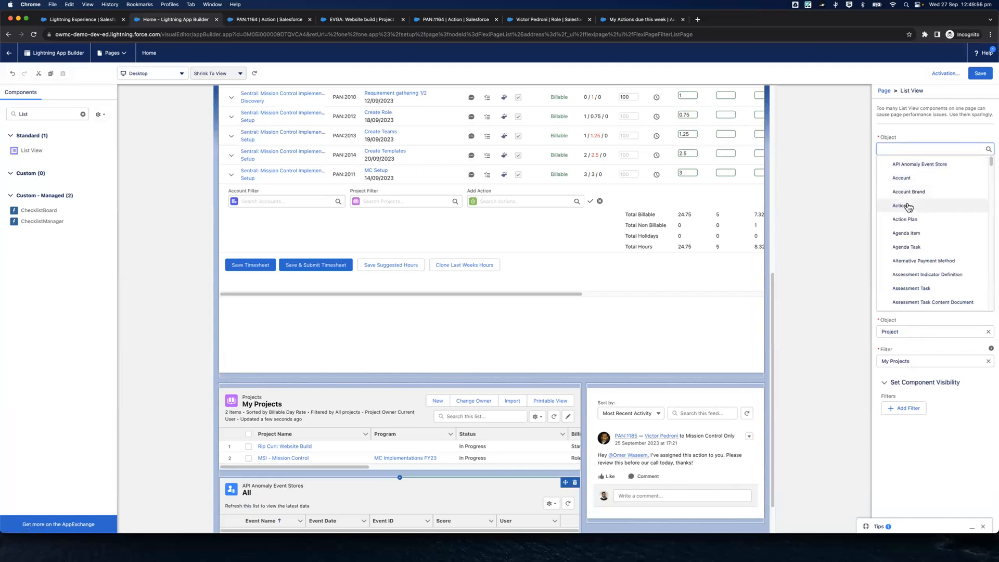
left_click(908, 204)
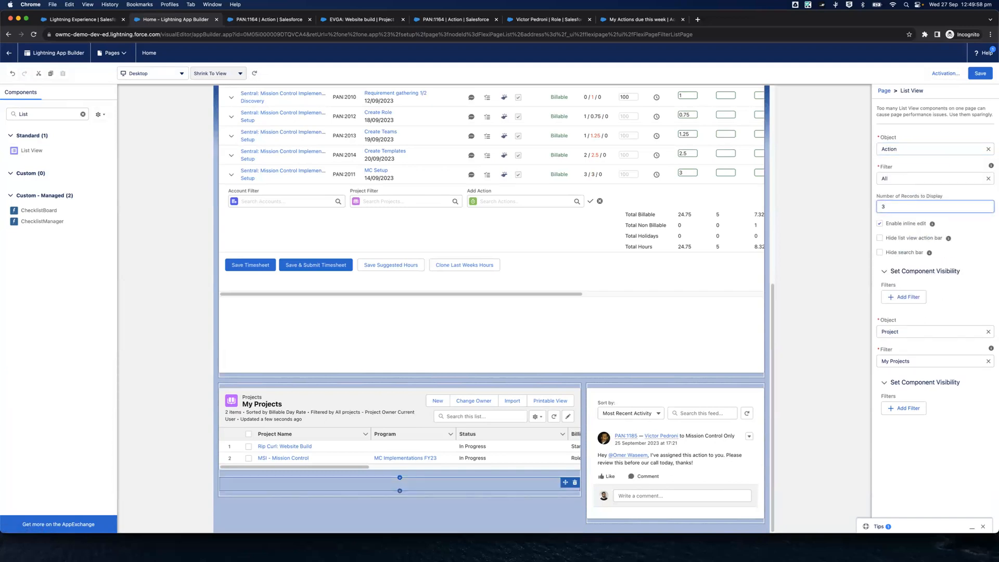
Set the Action list view to display 10 records and filter it by My Actions due this week
key("BackSpace")
type("10")
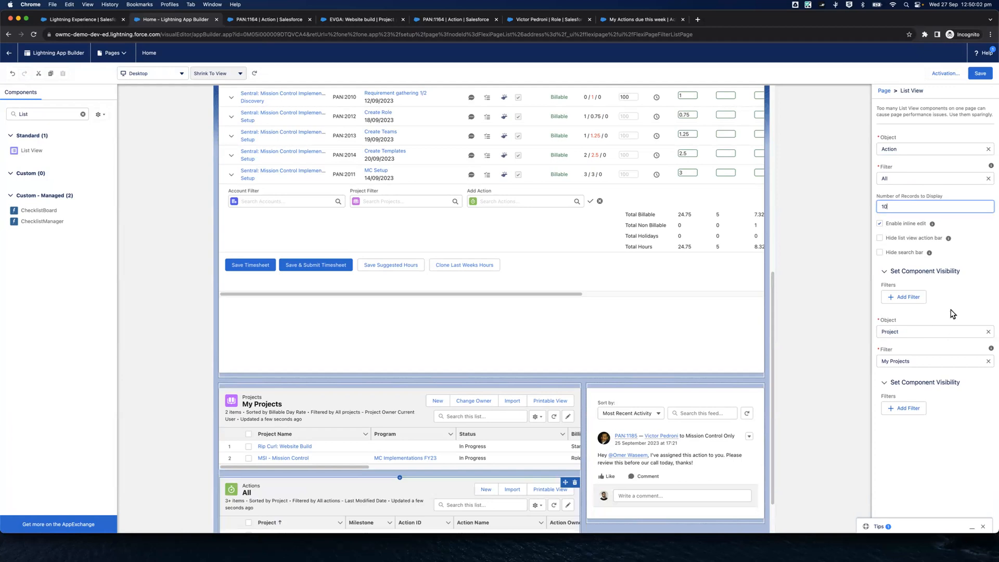
left_click(969, 313)
scroll(530, 462, "down", 3)
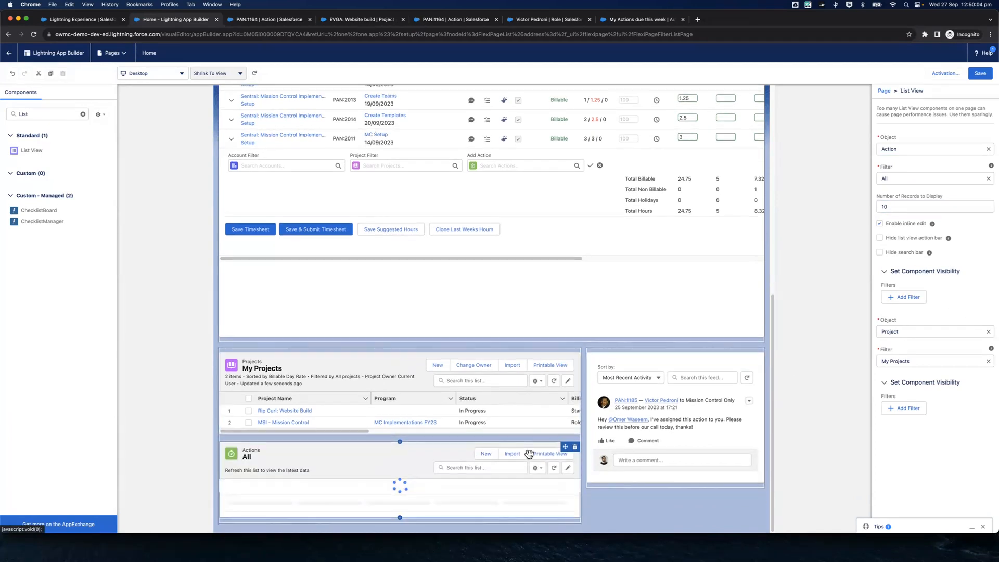
left_click(747, 317)
left_click(931, 178)
left_click(922, 209)
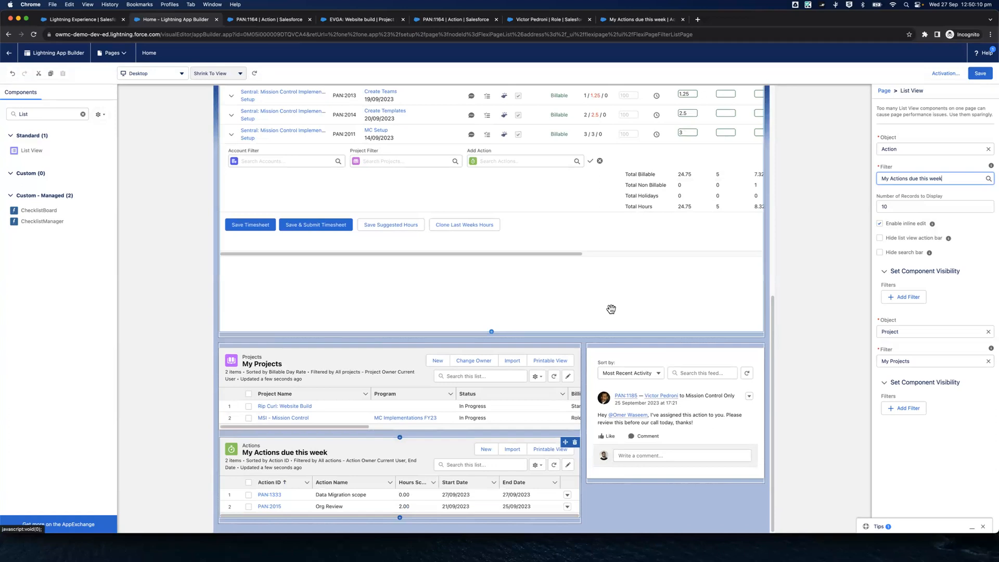
Add a Dashboard component showing Mission Control Billing Exceptions between the timesheet and the lists, and save the Home page
left_click(83, 114)
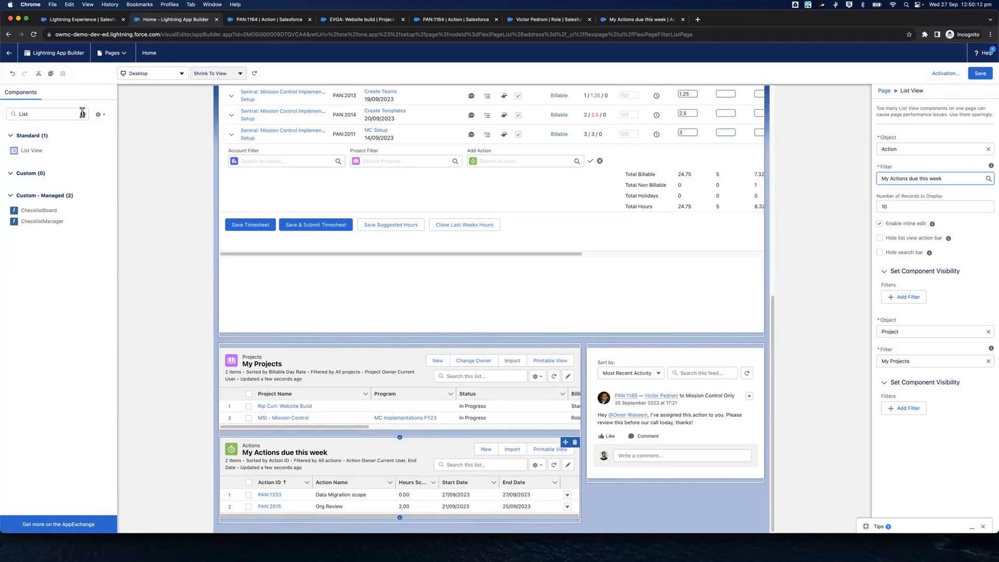
type("dashb")
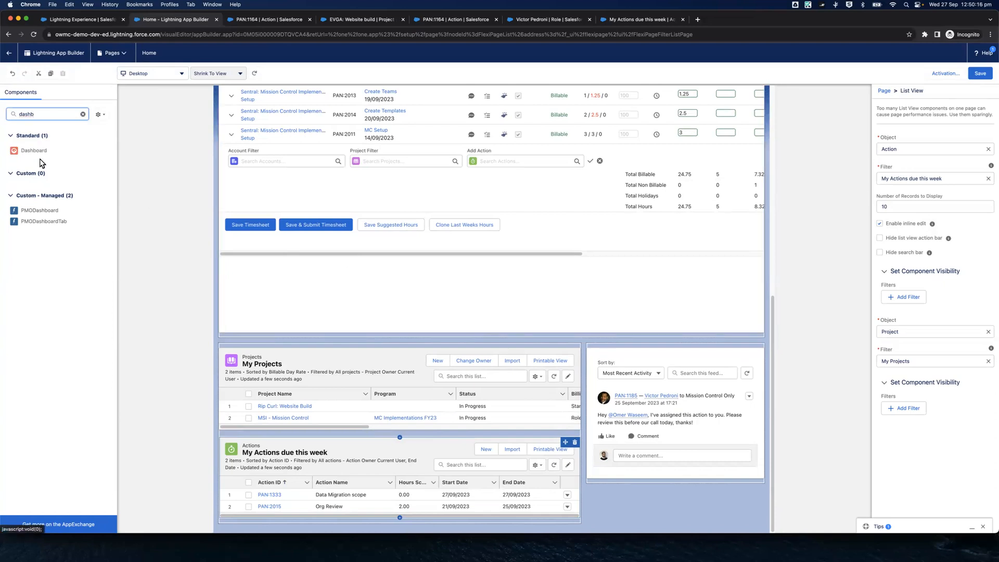
left_click_drag(36, 153, 453, 338)
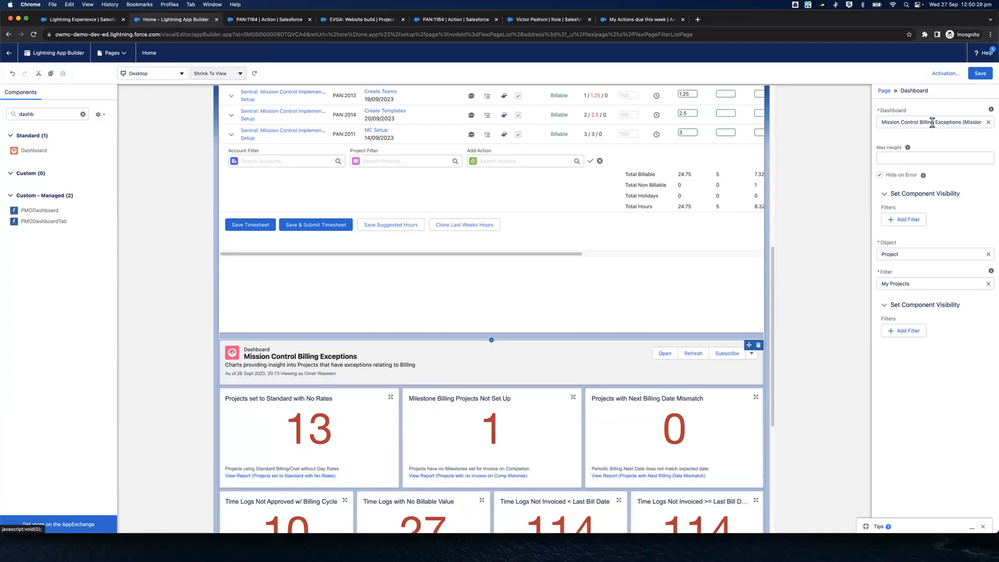
left_click(980, 73)
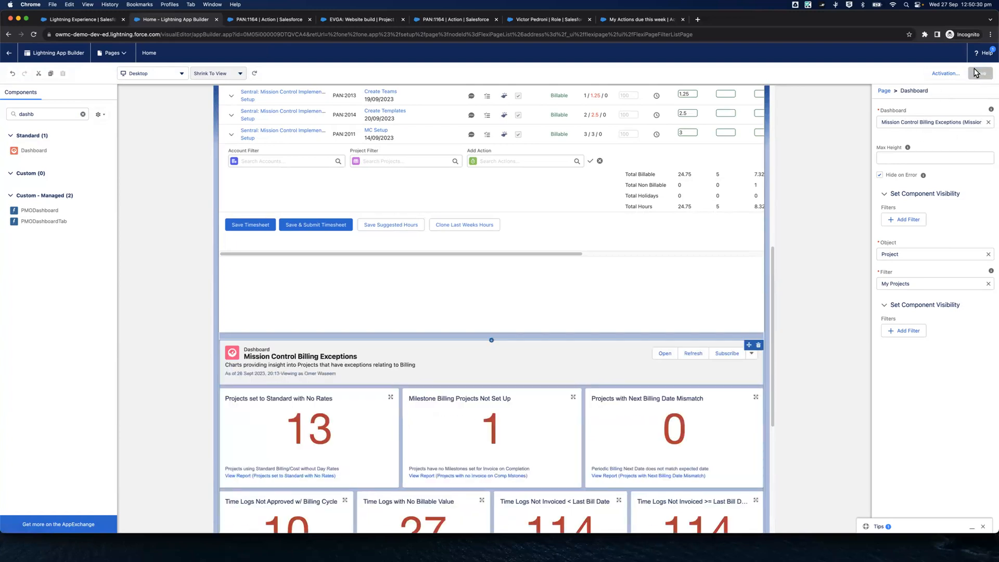
Leave the page builder, log in from the Setup users list as the MC Lite User, and look over the Home page
left_click(8, 54)
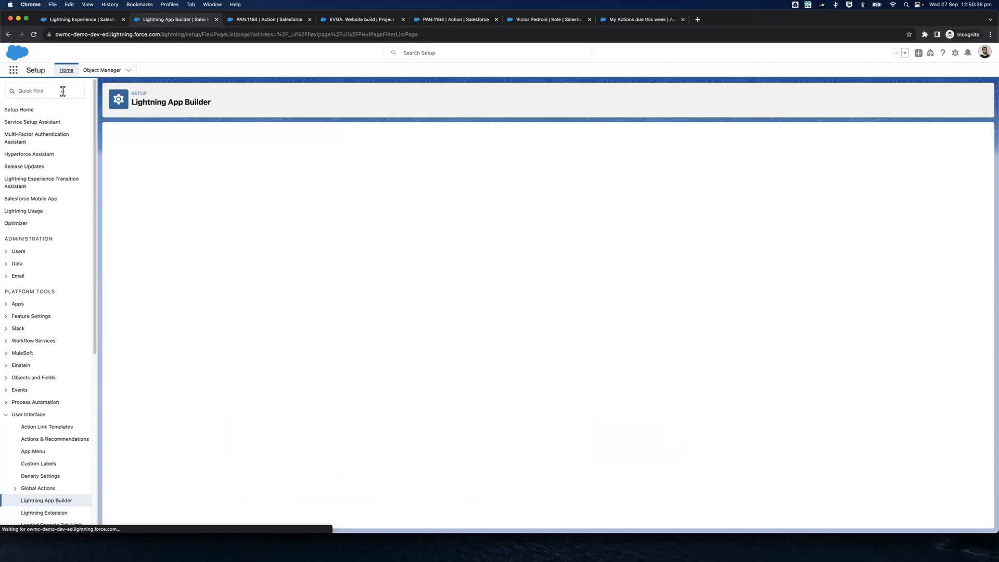
type("user")
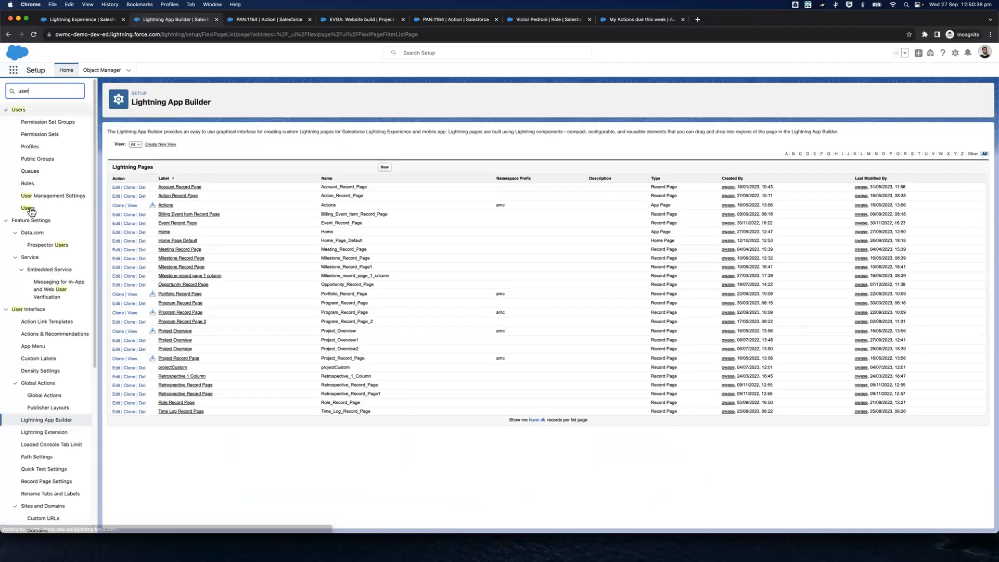
left_click(53, 209)
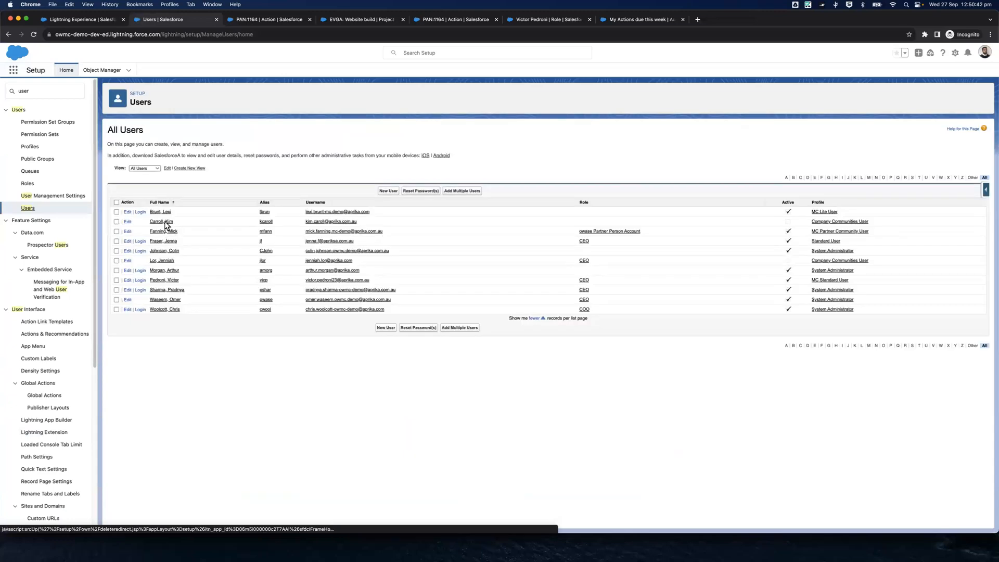
left_click(139, 212)
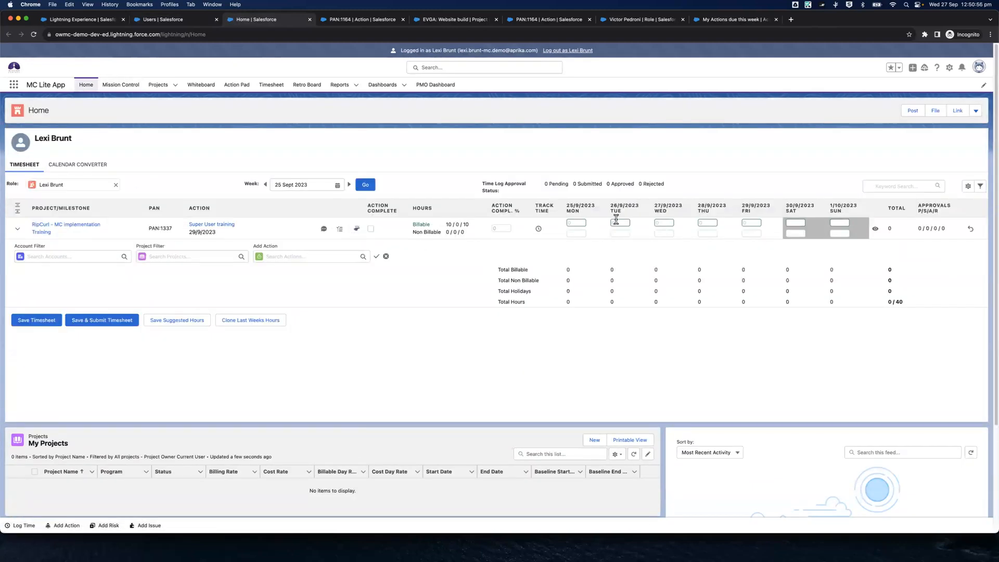
scroll(612, 263, "down", 5)
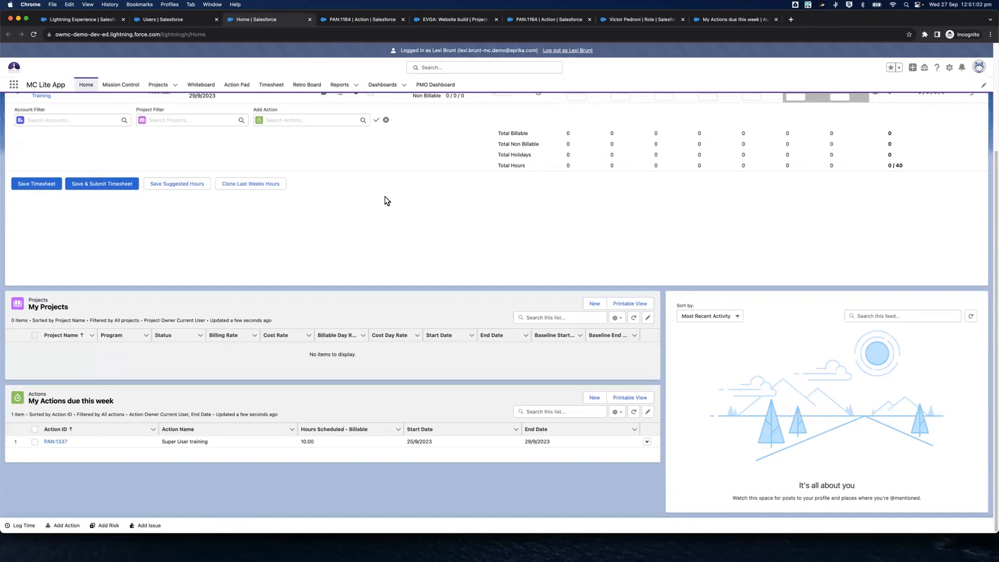
Edit the EVGA: Website build project and save it with the logged-in MC Lite user as Project Owner
left_click(160, 86)
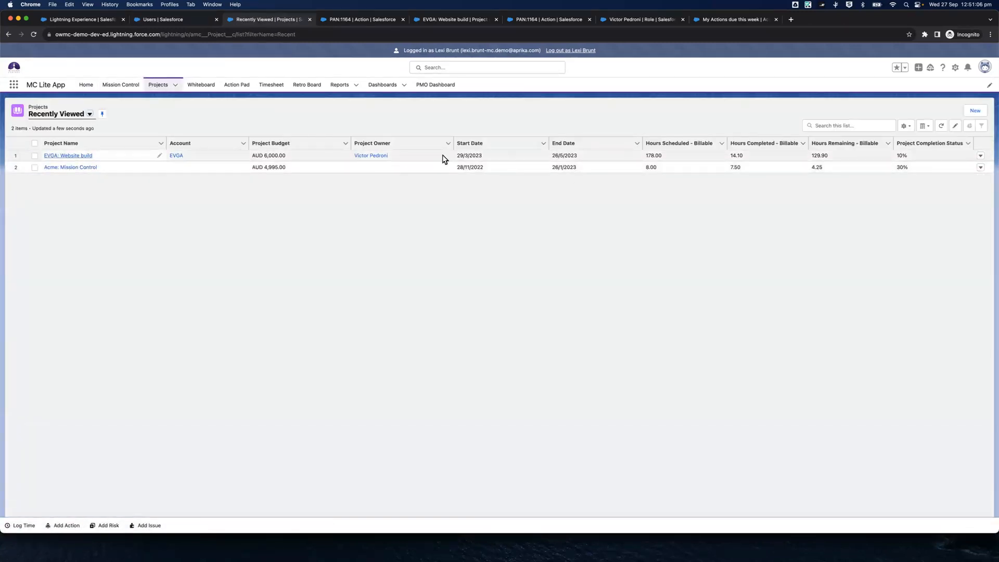
left_click(76, 156)
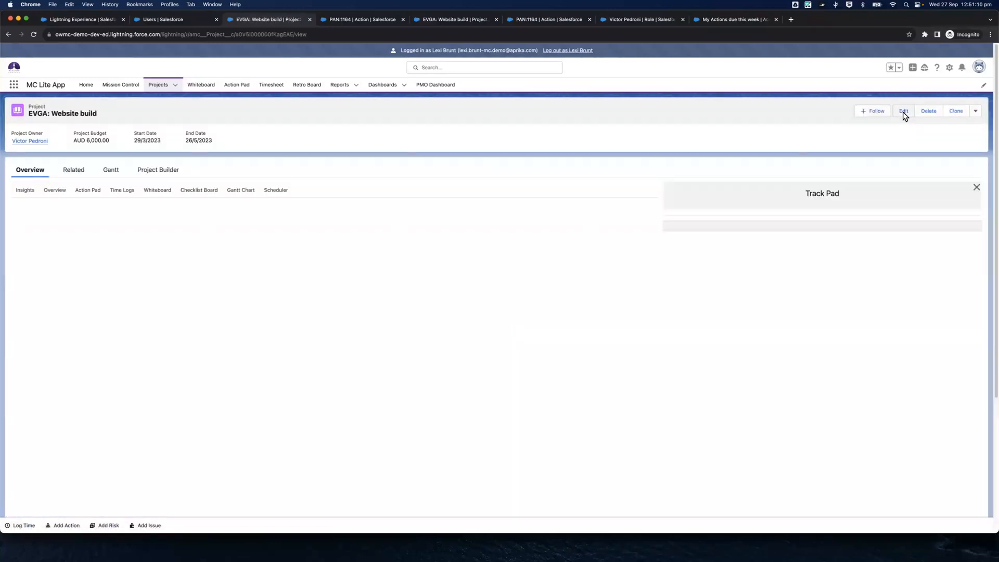
left_click(907, 112)
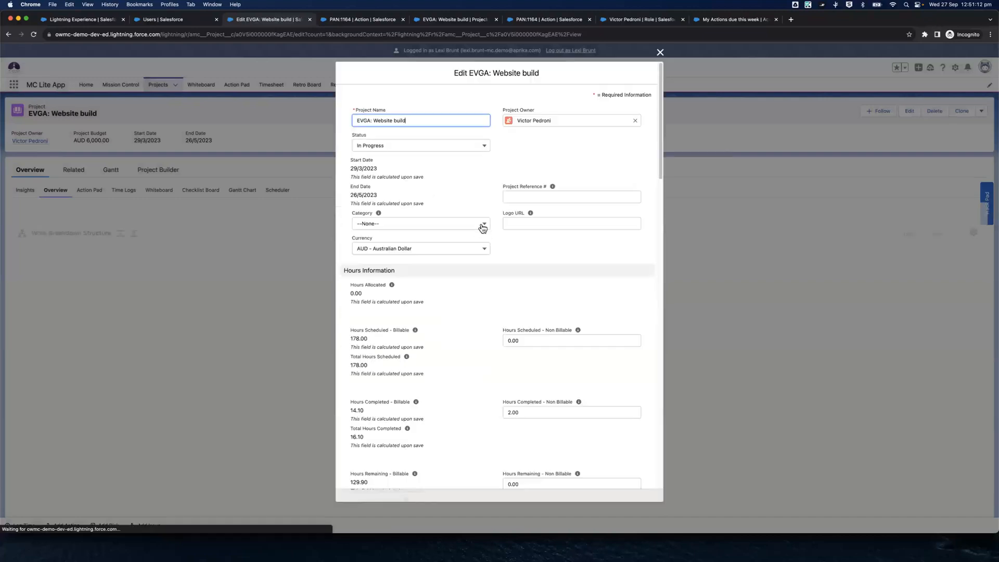
left_click(635, 122)
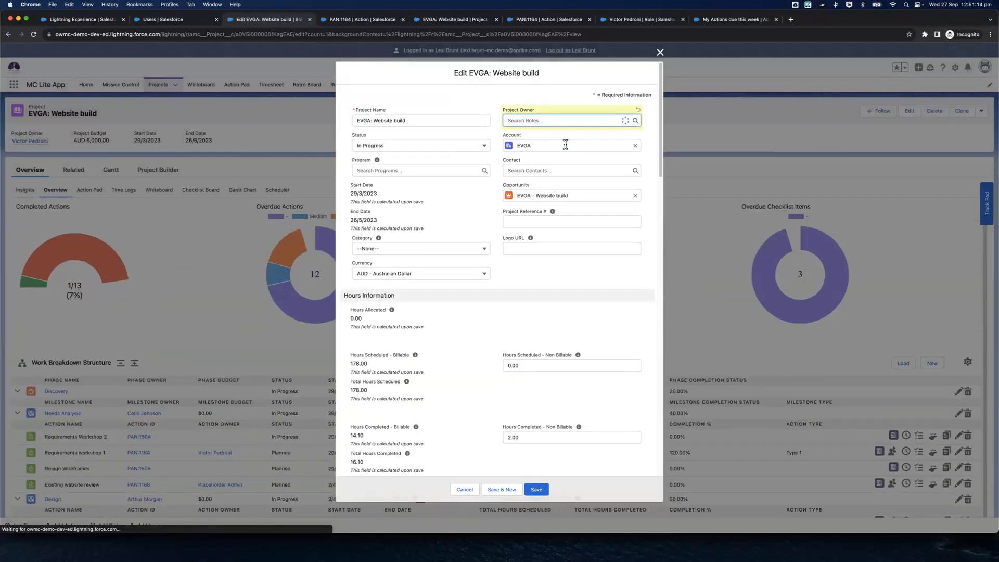
type("Lexi")
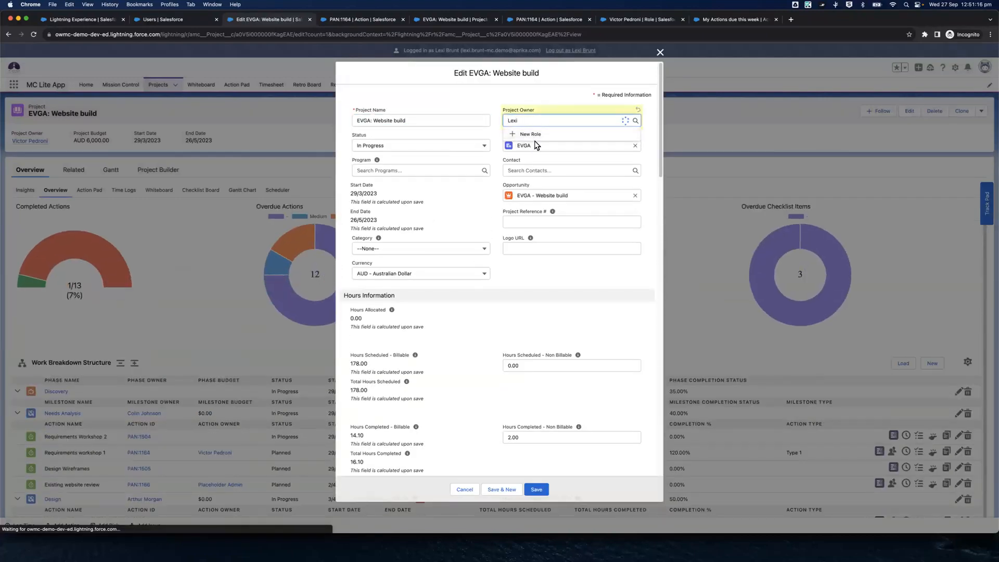
left_click(537, 144)
left_click(536, 492)
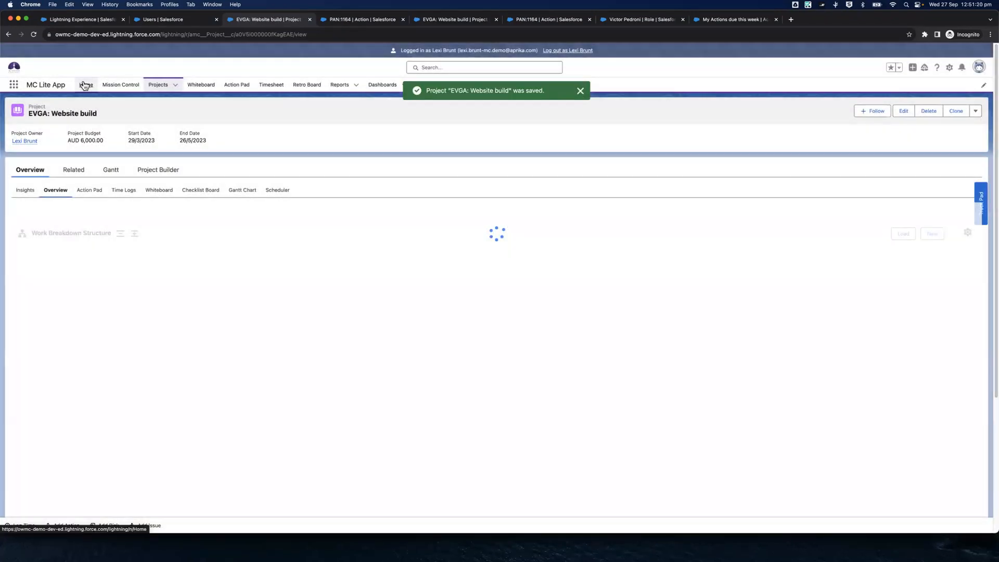
Reopen the Home page and check the timesheet, My Projects, My Actions due this week and Chatter sections
left_click(85, 85)
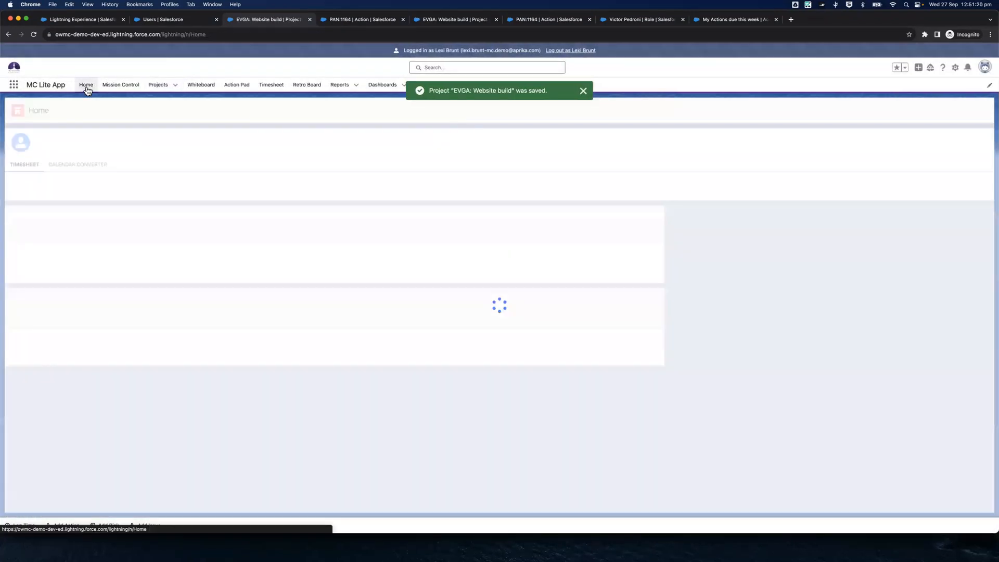
scroll(342, 135, "down", 3)
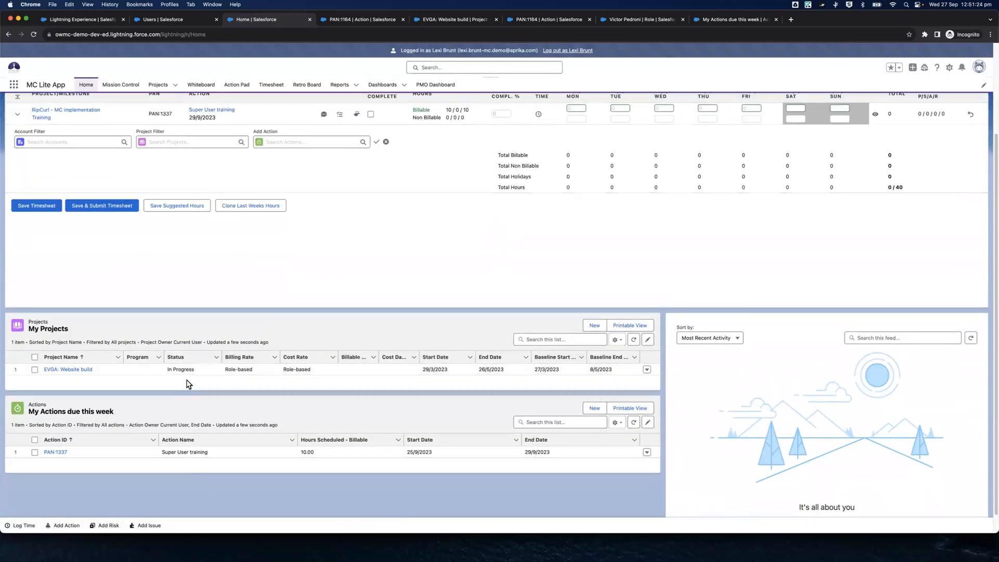
scroll(136, 417, "down", 1)
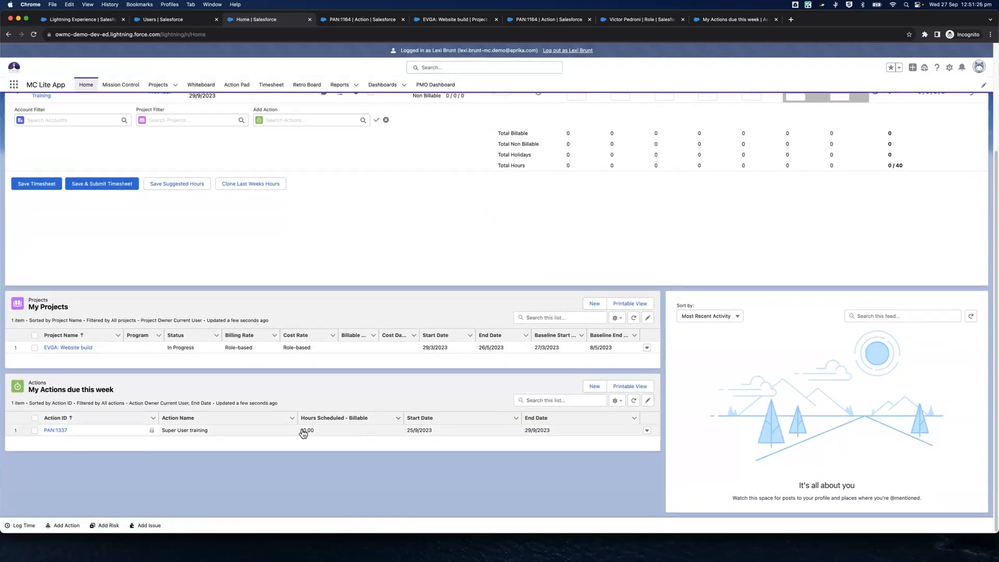
scroll(635, 444, "up", 2)
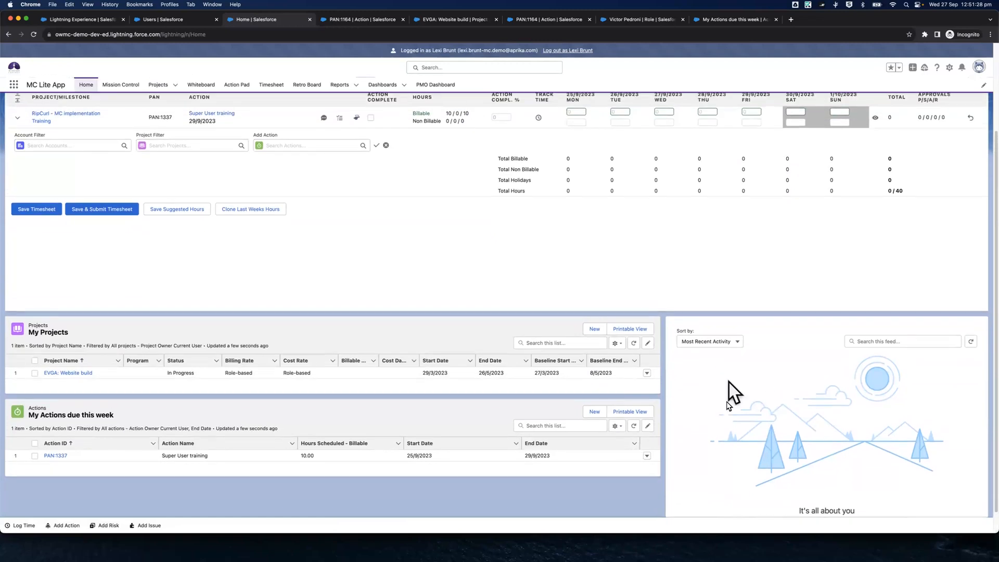
scroll(728, 397, "up", 4)
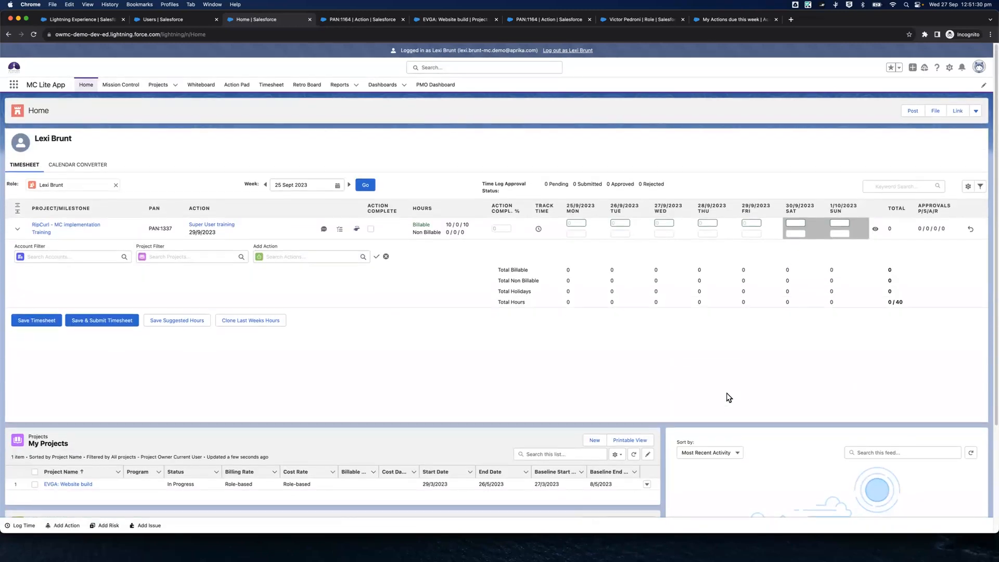